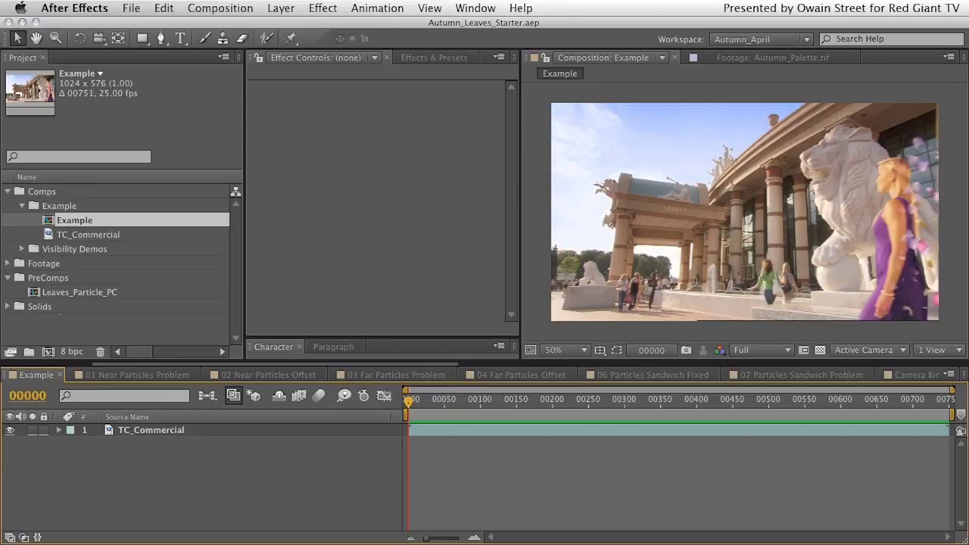
Step: Play the Example composition and scrub through the falling petals between about frames 451 and 470
key("space")
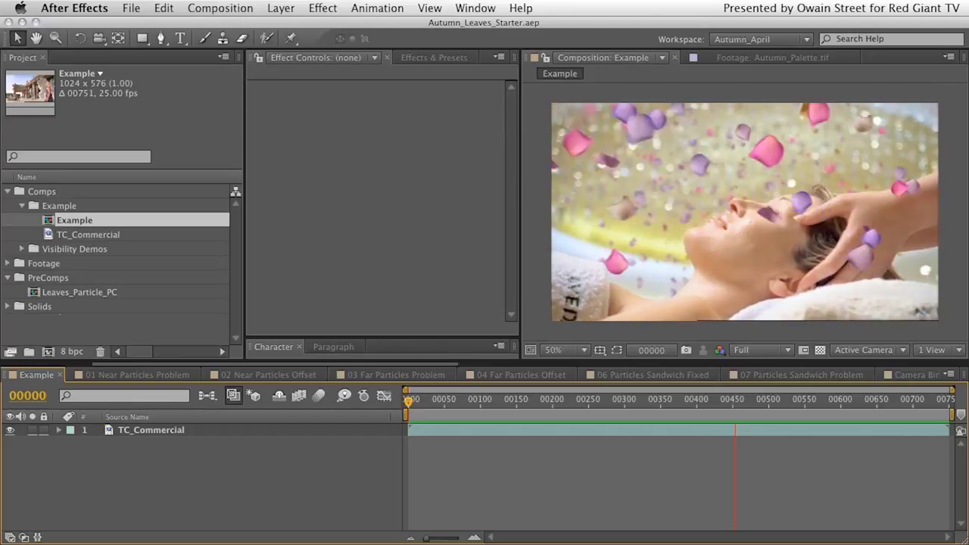
left_click(748, 397)
mouse_move(747, 400)
left_mouse_down()
mouse_move(725, 399)
mouse_move(737, 401)
left_mouse_up()
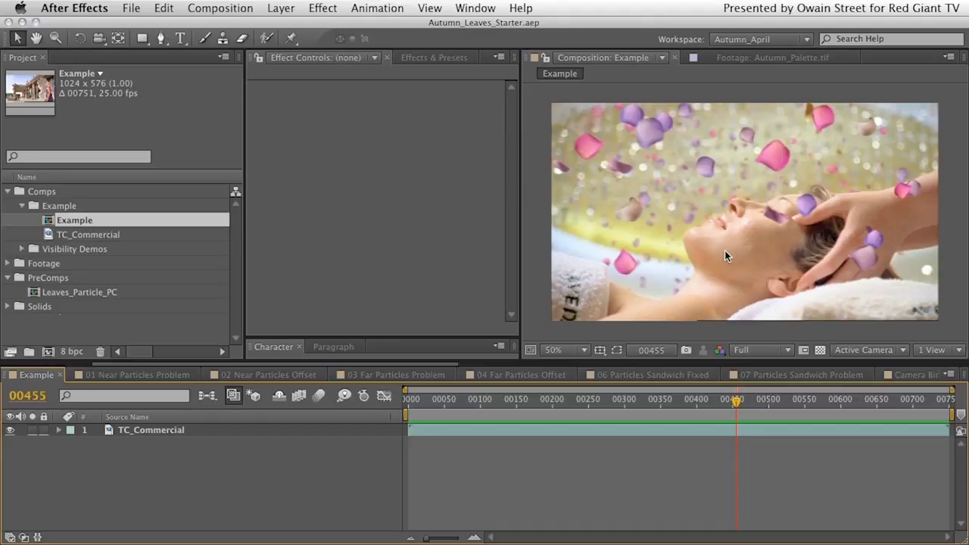
mouse_move(736, 401)
left_mouse_down()
mouse_move(724, 403)
mouse_move(735, 404)
left_mouse_up()
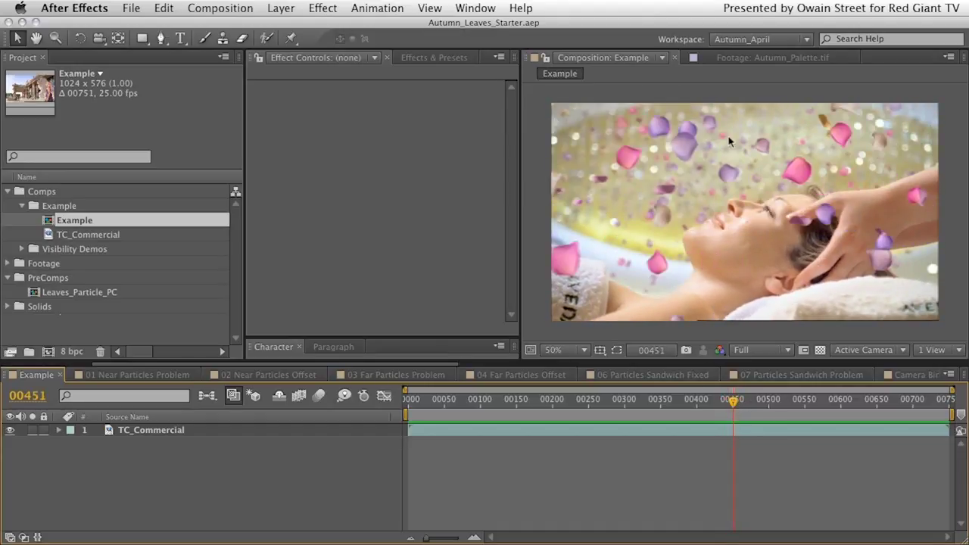
left_click(740, 402)
left_click_drag(740, 402, 746, 410)
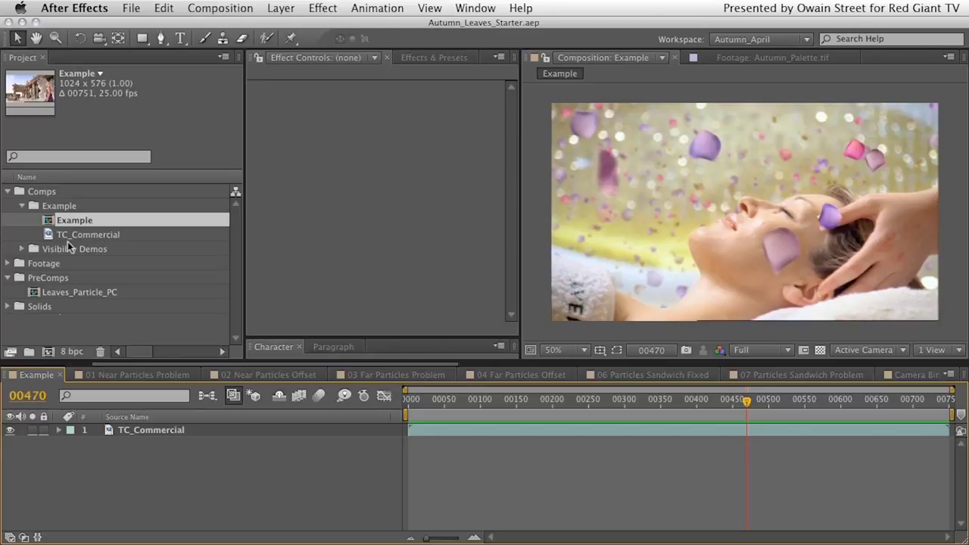
Step: Open Autumn_Palette.tif from the Colour Palette footage folder and view it whole at 50%
left_click(21, 206)
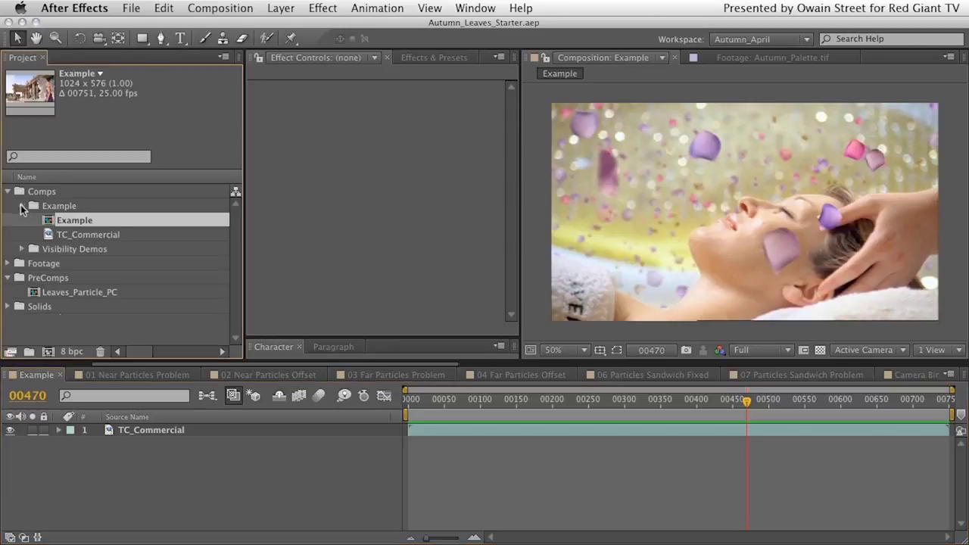
left_click(7, 235)
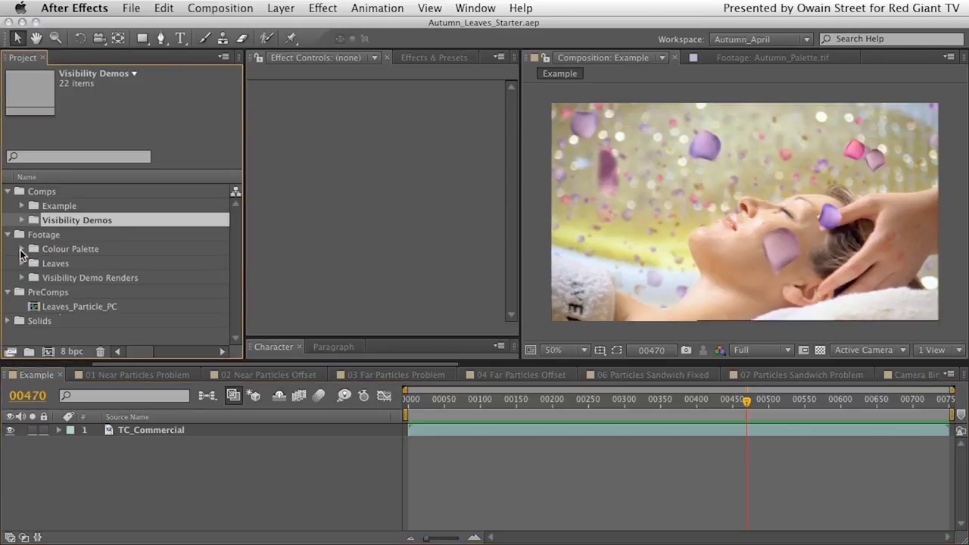
left_click(21, 250)
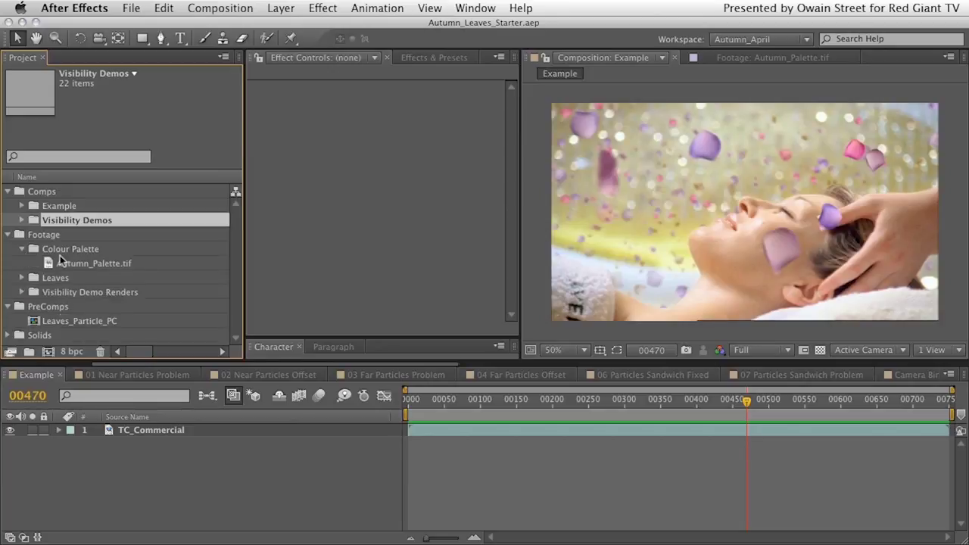
double_click(47, 262)
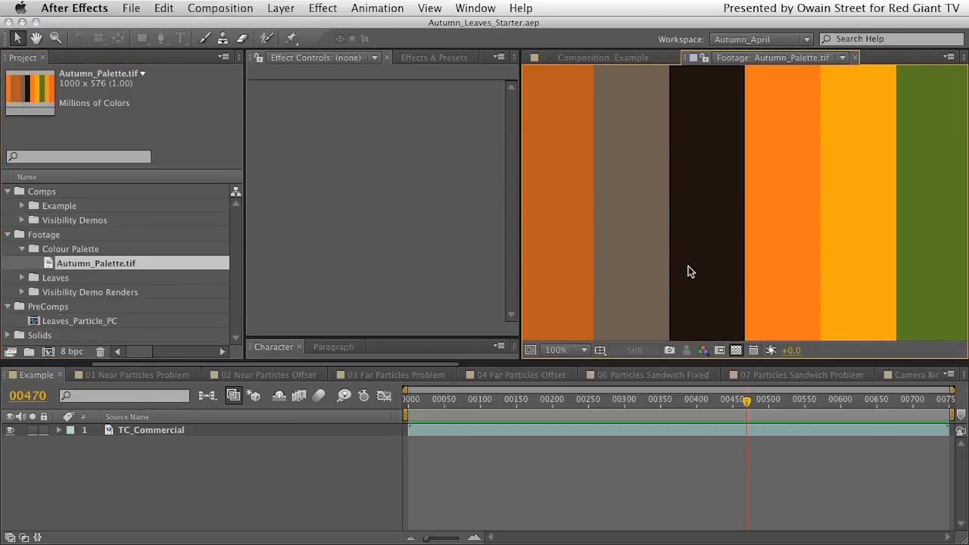
key("comma")
key("comma")
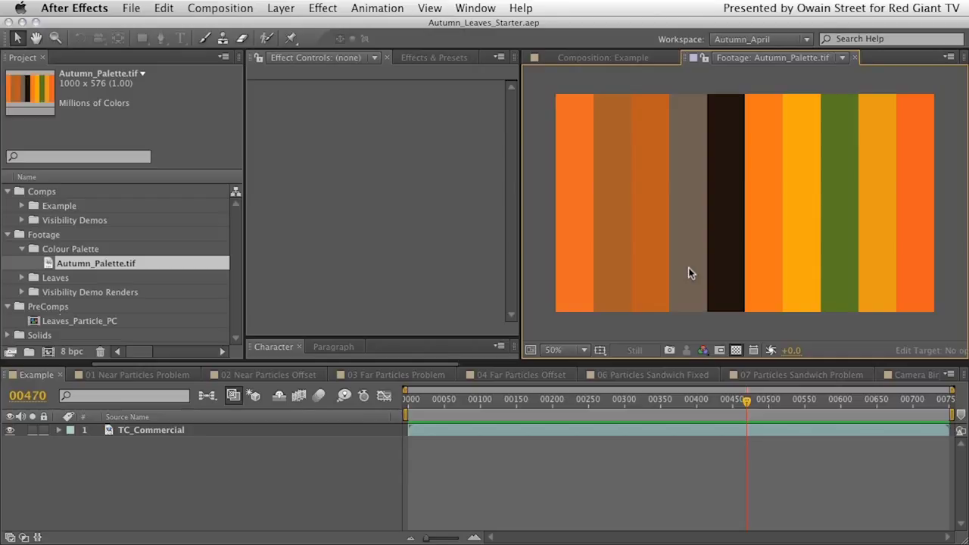
Step: Expand the Leaves footage folder and check the thumbnails of IMG_4602.png through IMG_4605.png
left_click(22, 248)
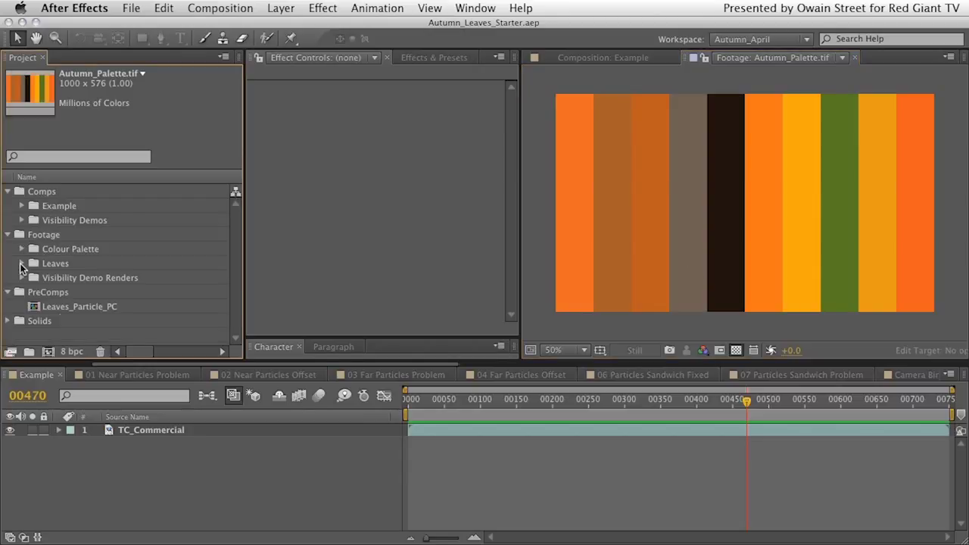
left_click(21, 263)
left_click(49, 207)
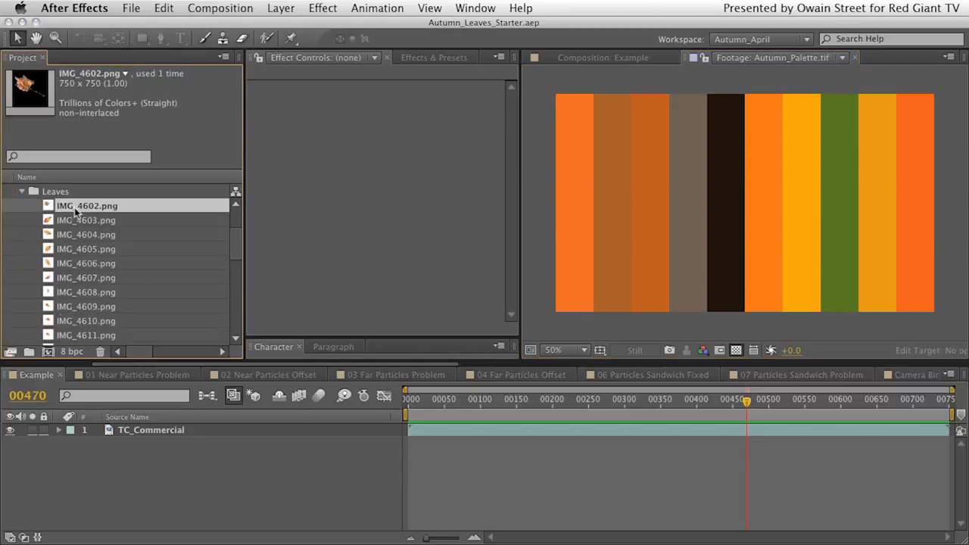
left_click(69, 220)
left_click(71, 234)
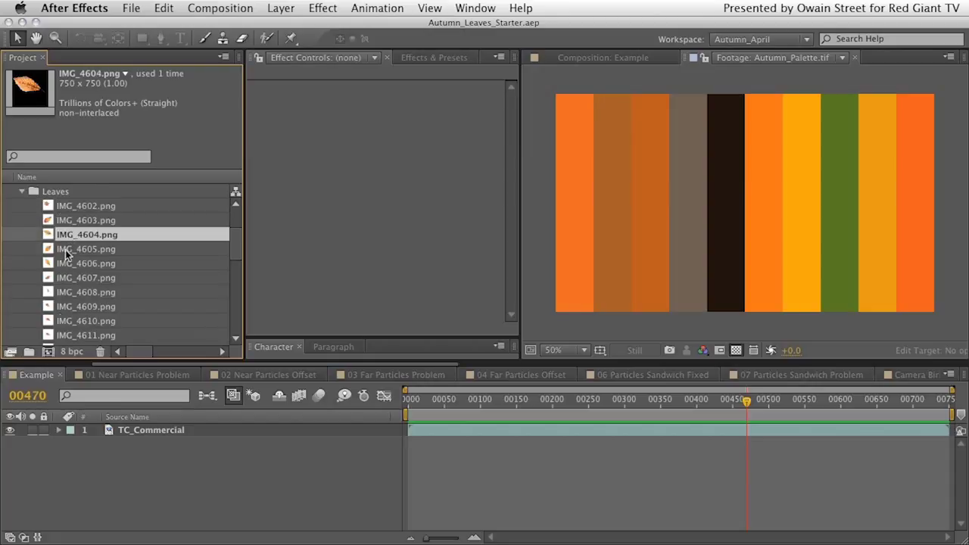
left_click(69, 249)
Step: View the leaf images from IMG_4602.png through IMG_4630.png one after another in the footage viewer
double_click(48, 210)
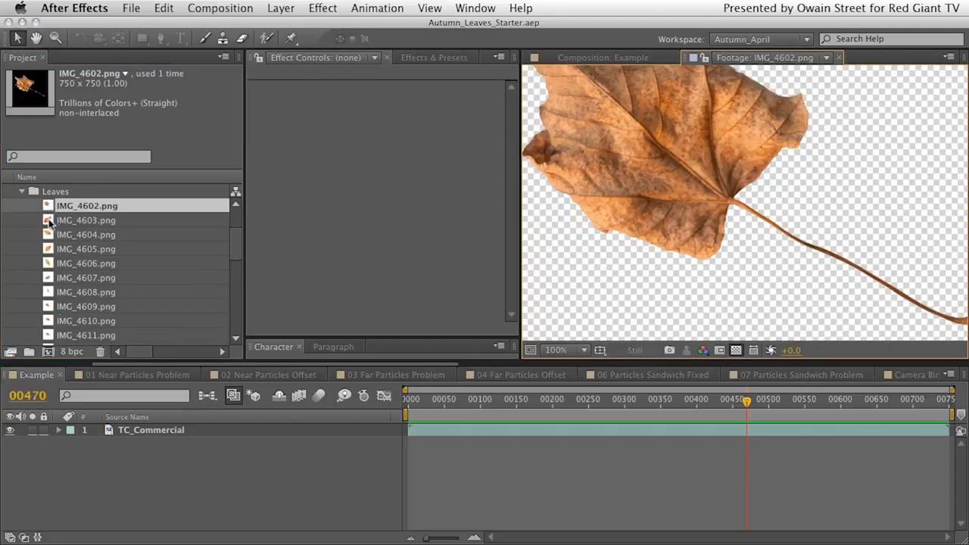
double_click(47, 220)
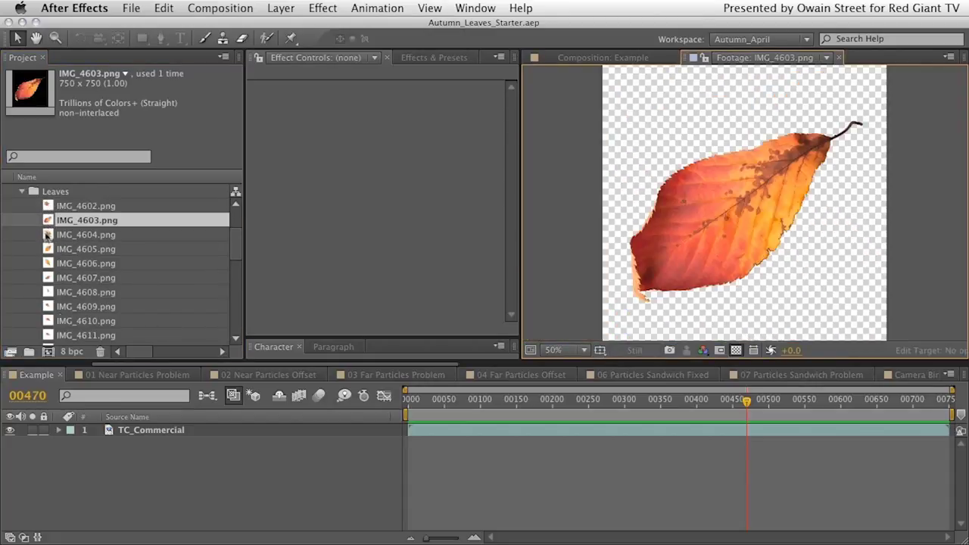
double_click(47, 235)
left_click(47, 249)
double_click(47, 249)
double_click(47, 263)
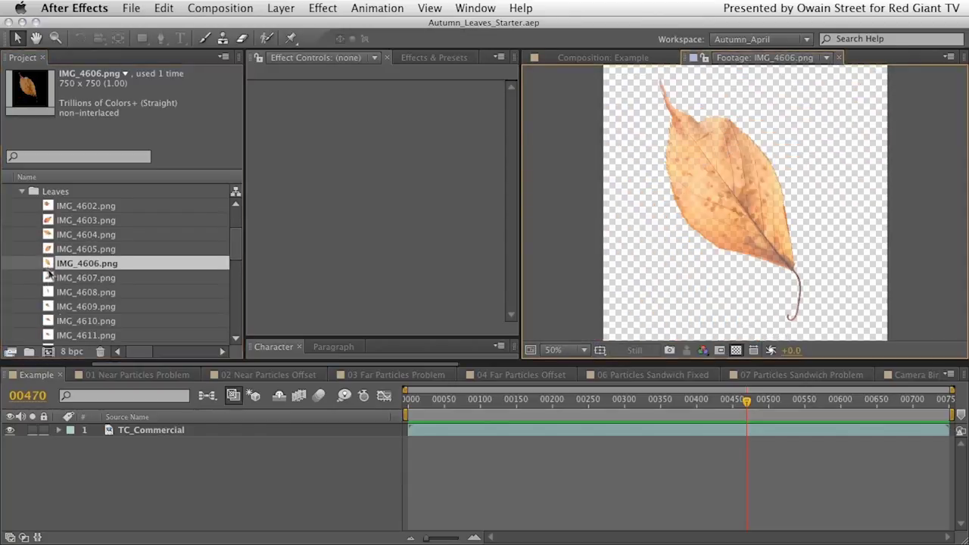
double_click(47, 278)
left_click(47, 265)
double_click(46, 265)
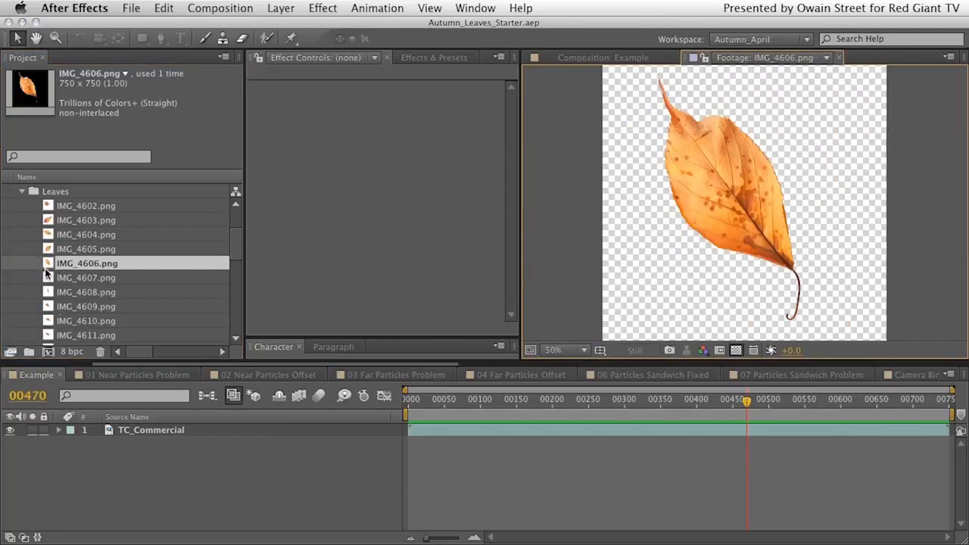
double_click(47, 278)
double_click(47, 292)
double_click(47, 307)
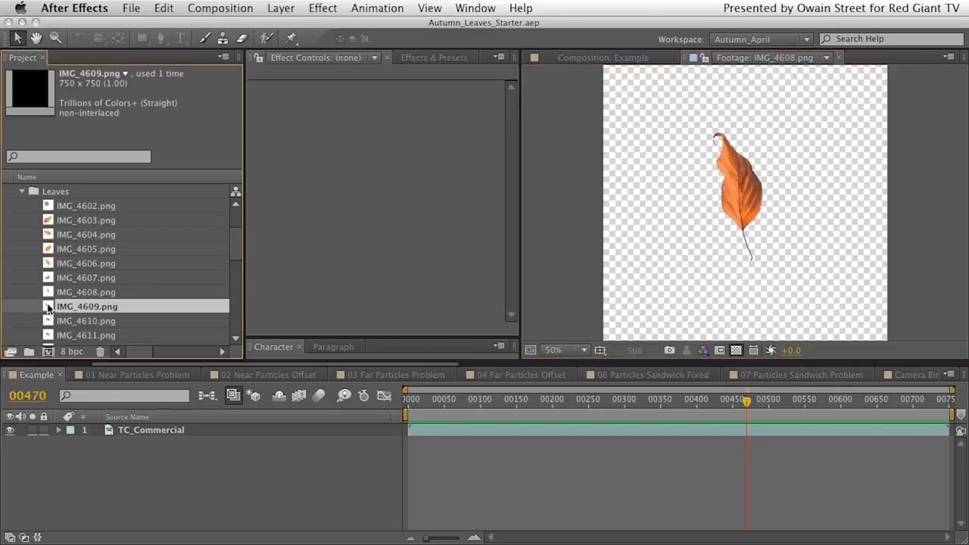
double_click(47, 321)
left_click_drag(238, 246, 238, 262)
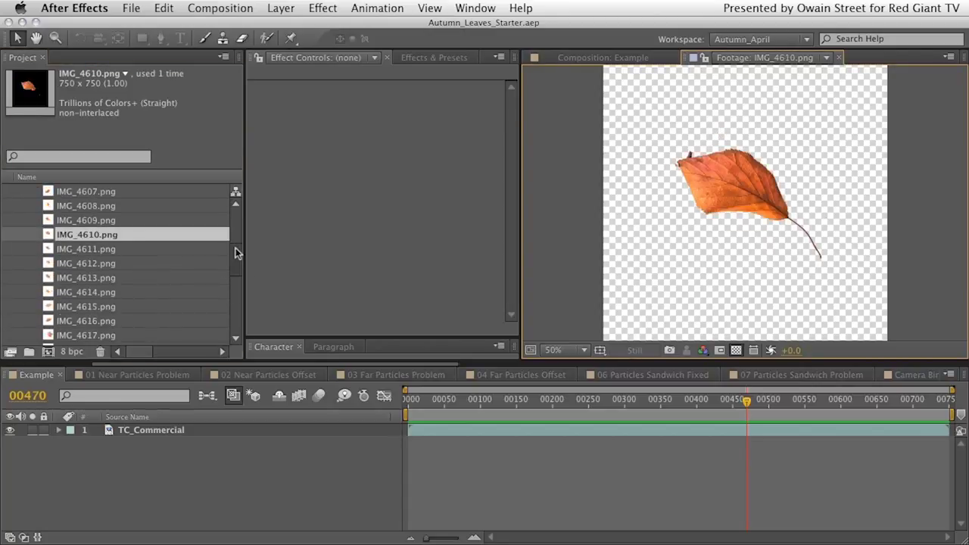
double_click(47, 249)
left_click(47, 264)
double_click(47, 263)
double_click(47, 278)
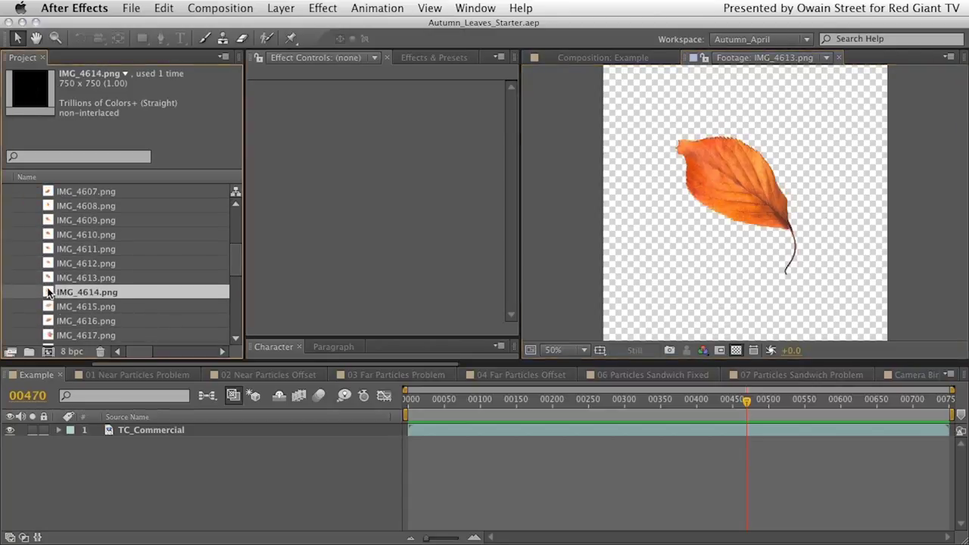
double_click(47, 292)
double_click(47, 306)
left_click_drag(234, 273, 234, 288)
double_click(46, 263)
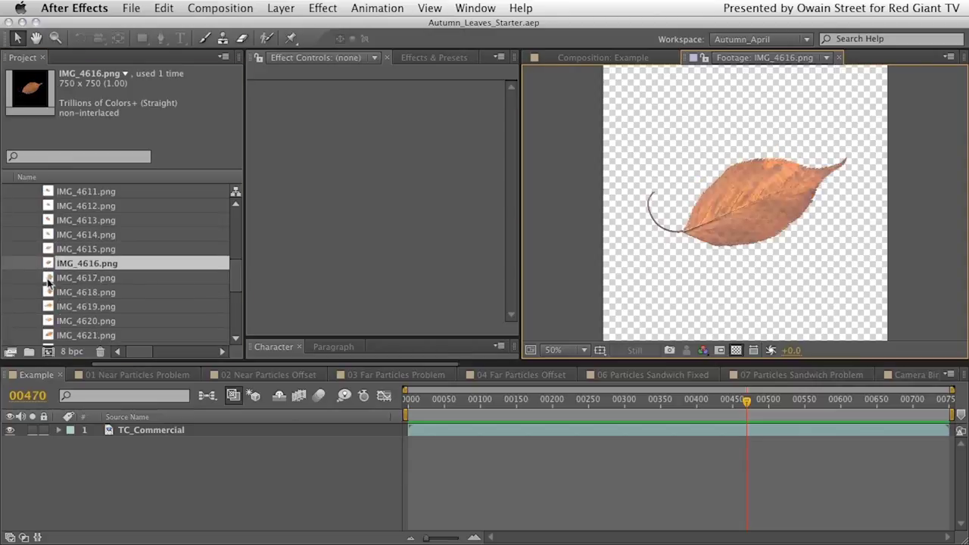
double_click(47, 278)
double_click(47, 292)
double_click(47, 304)
scroll(221, 281, "down", 3)
double_click(47, 235)
double_click(47, 249)
double_click(47, 263)
double_click(47, 278)
double_click(47, 293)
double_click(47, 307)
double_click(47, 321)
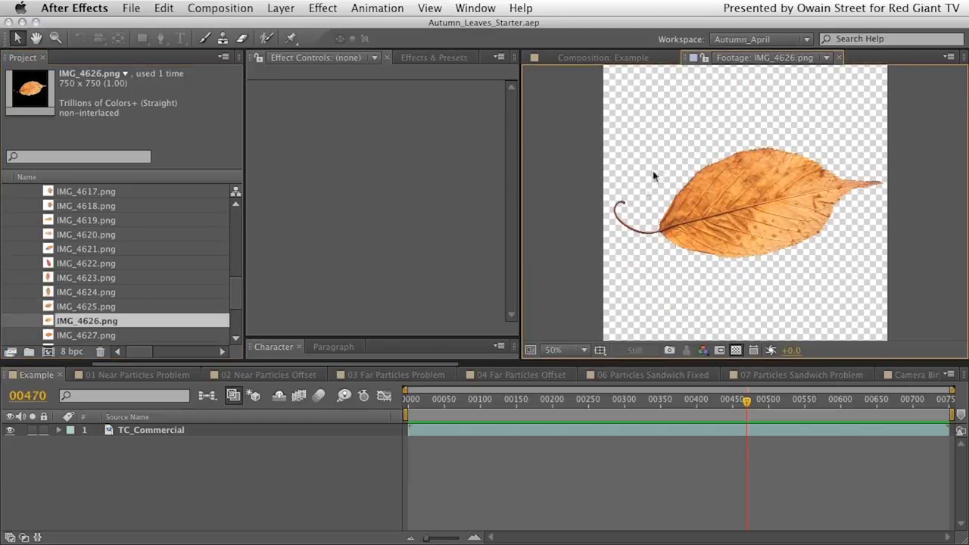
scroll(47, 277, "down", 4)
double_click(47, 278)
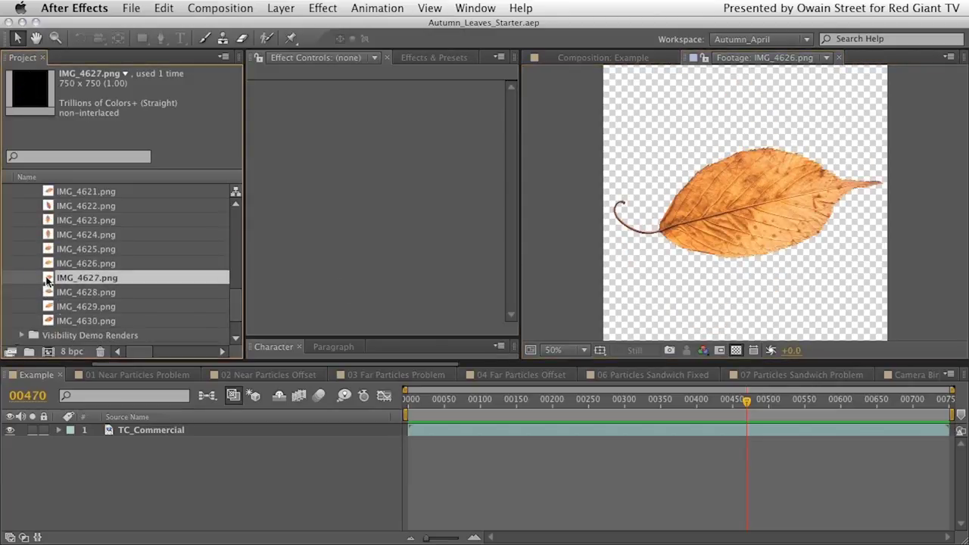
double_click(47, 292)
double_click(46, 307)
double_click(47, 321)
Step: Check the Leaves_Particle_PC precomp's details and collapse the Leaves, PreComps, Footage and Comps folders
left_click_drag(232, 307, 234, 223)
left_click(22, 263)
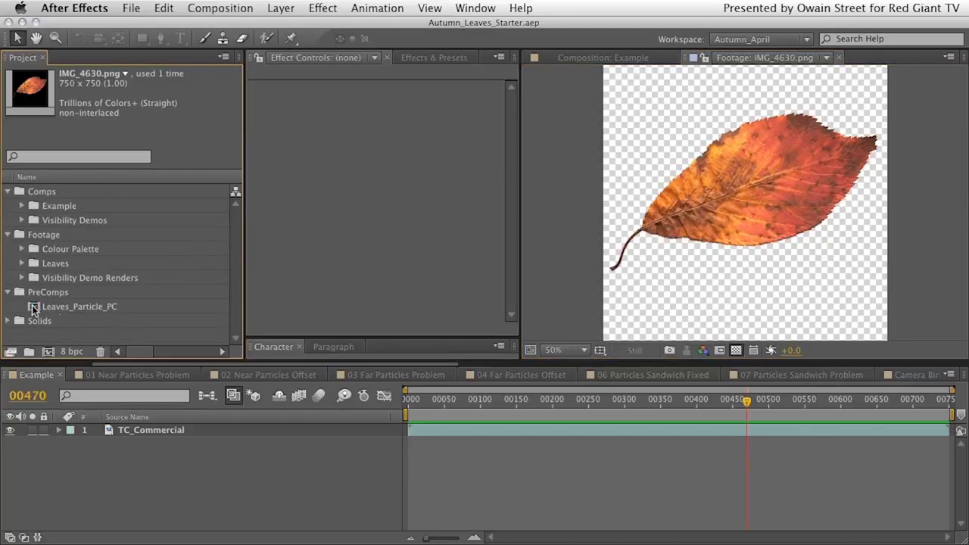
left_click(34, 309)
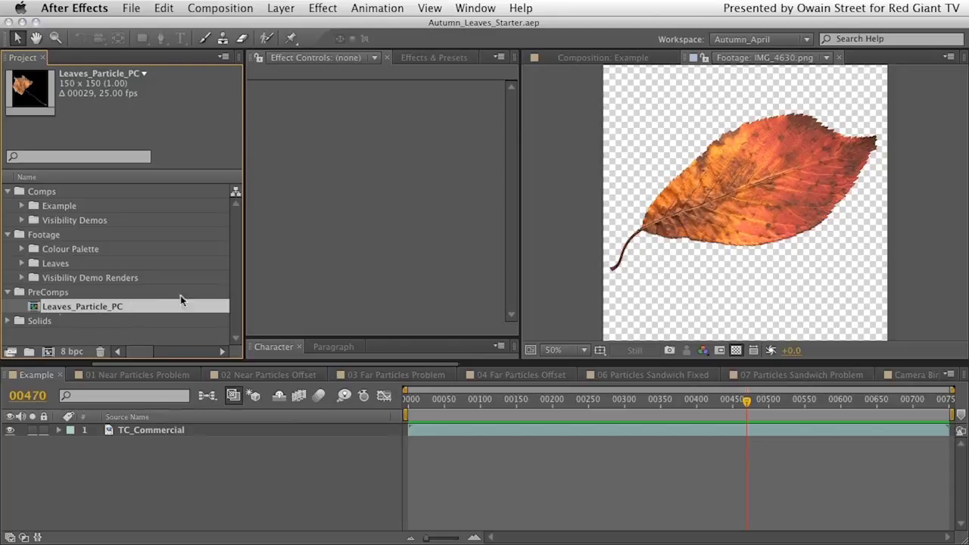
left_click(7, 292)
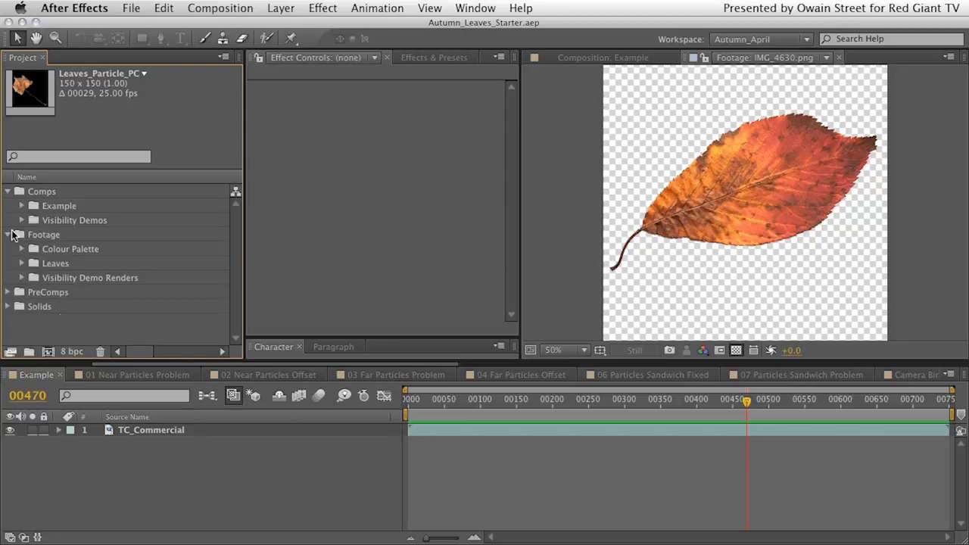
left_click(7, 234)
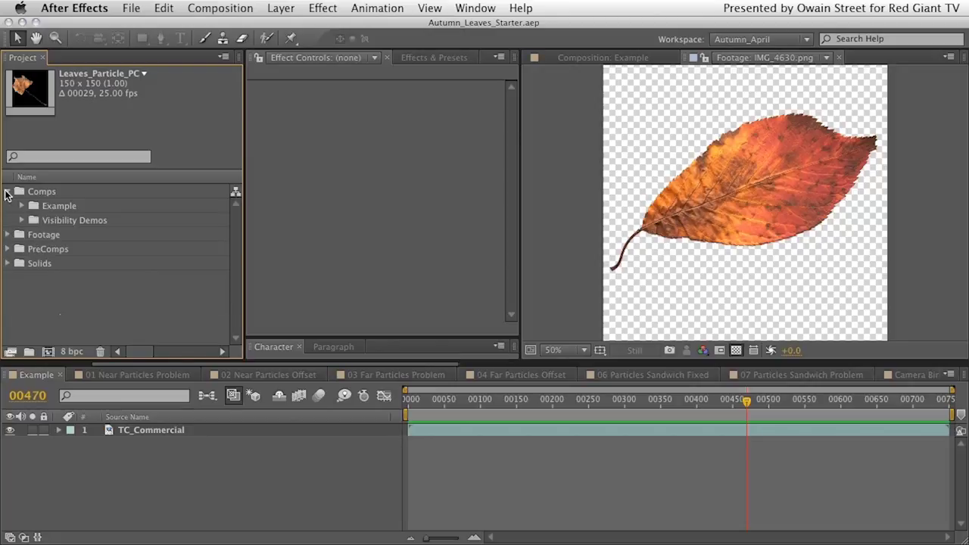
left_click(7, 193)
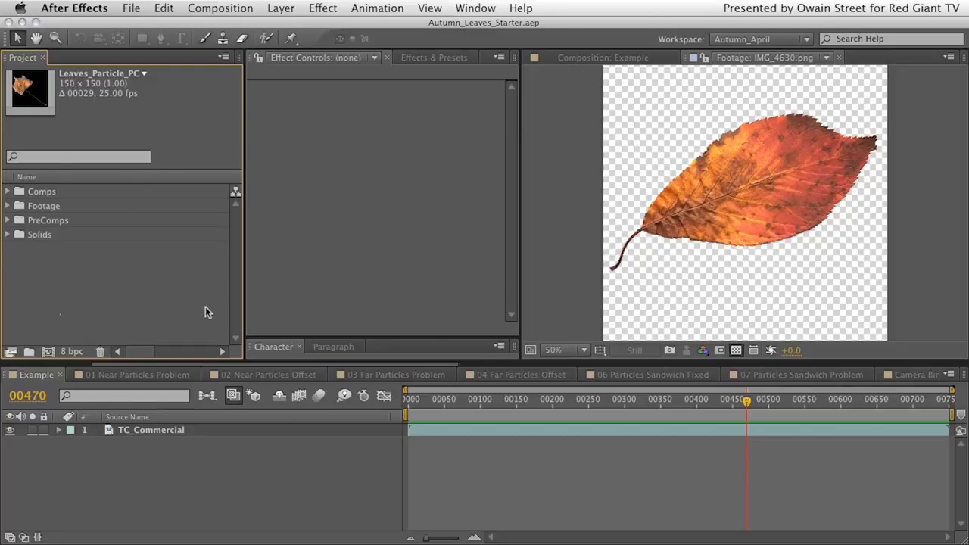
Step: Create a composition named Particles at 1024 x 576 px, 25 frames per second, with a duration of 125 frames
left_click(47, 352)
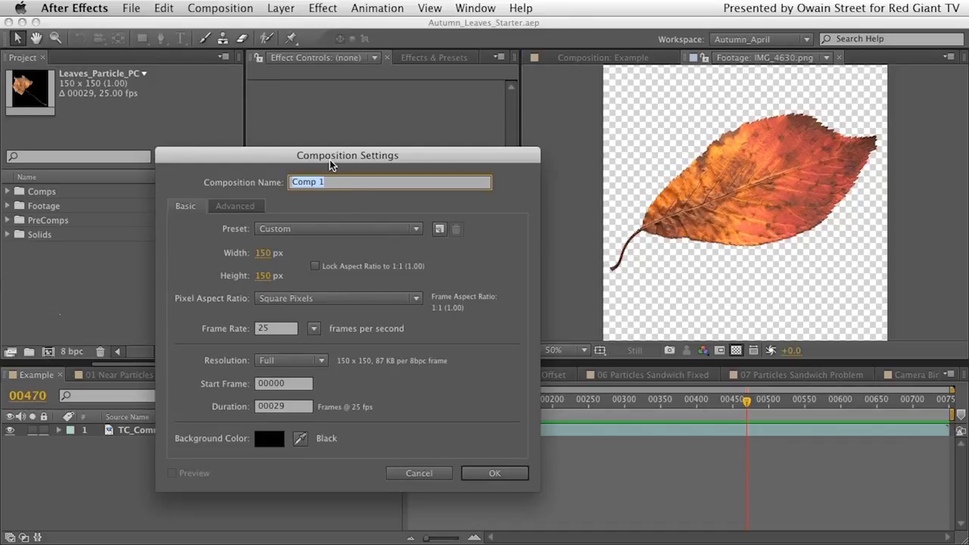
type("Particles")
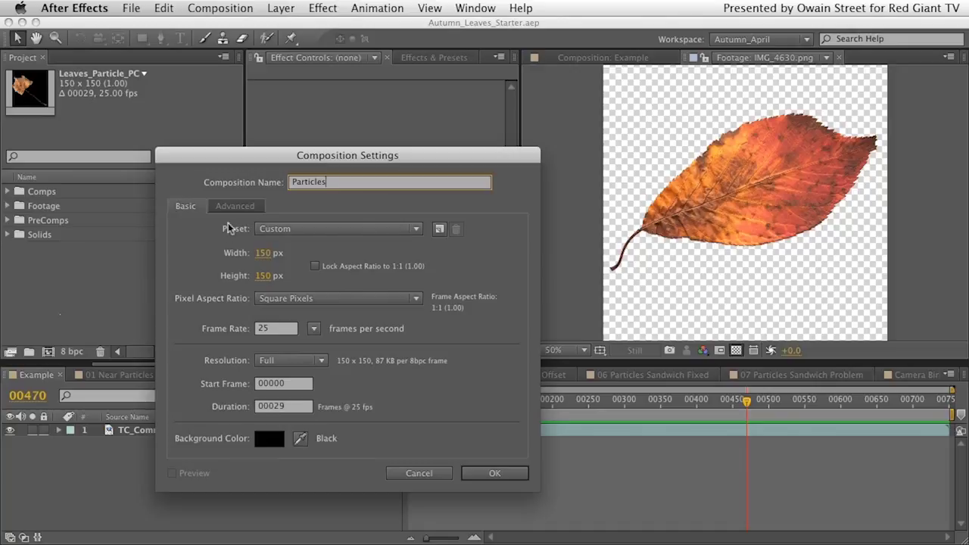
left_click(255, 256)
type("1024")
key("Tab")
type("576")
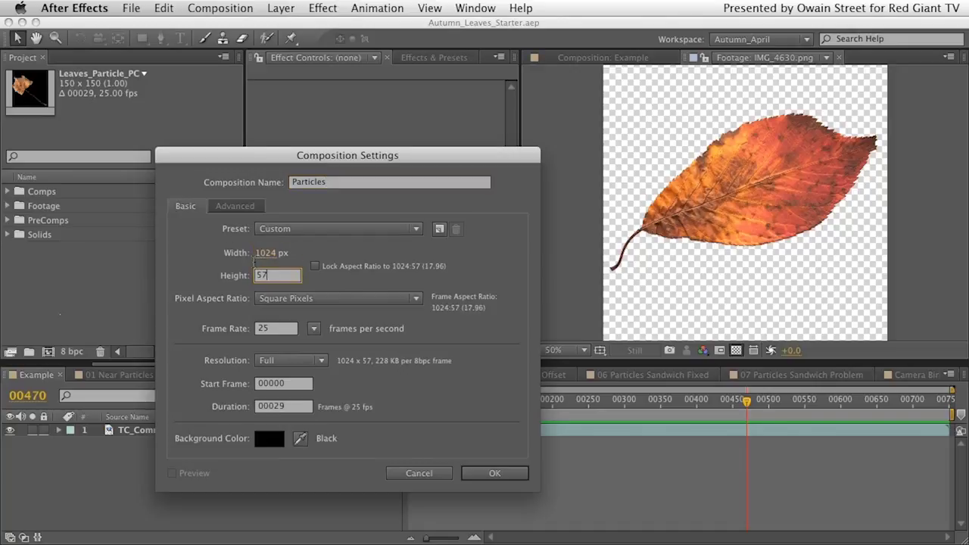
left_click(265, 408)
type("00125")
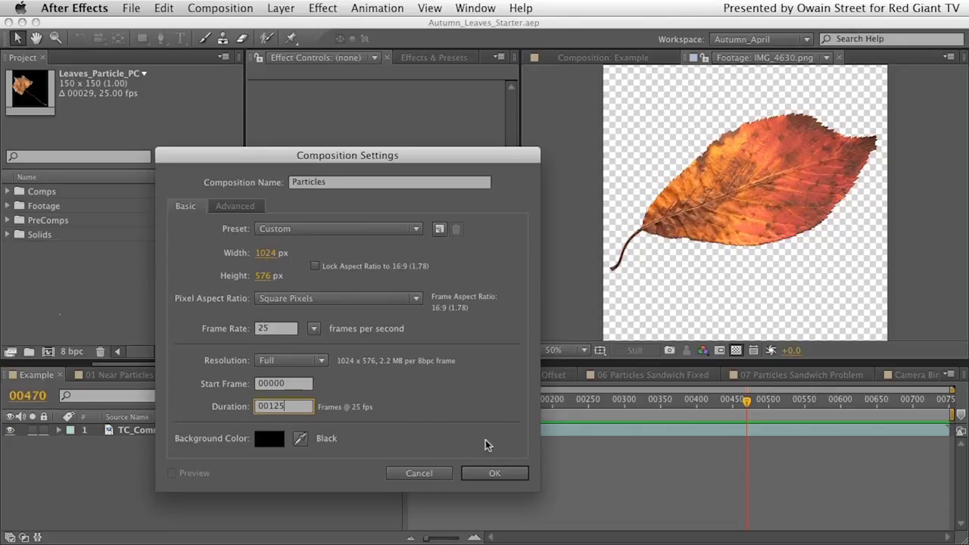
left_click(496, 474)
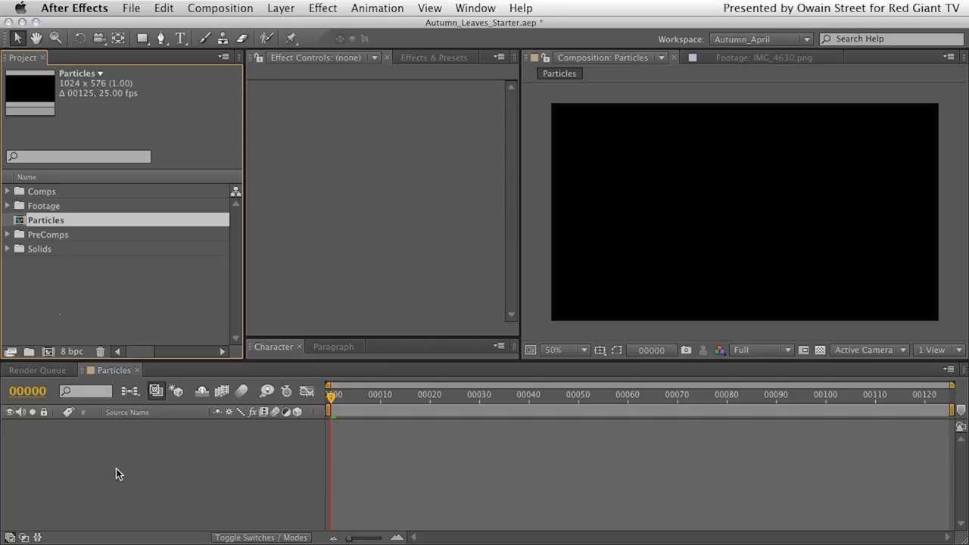
right_click(116, 455)
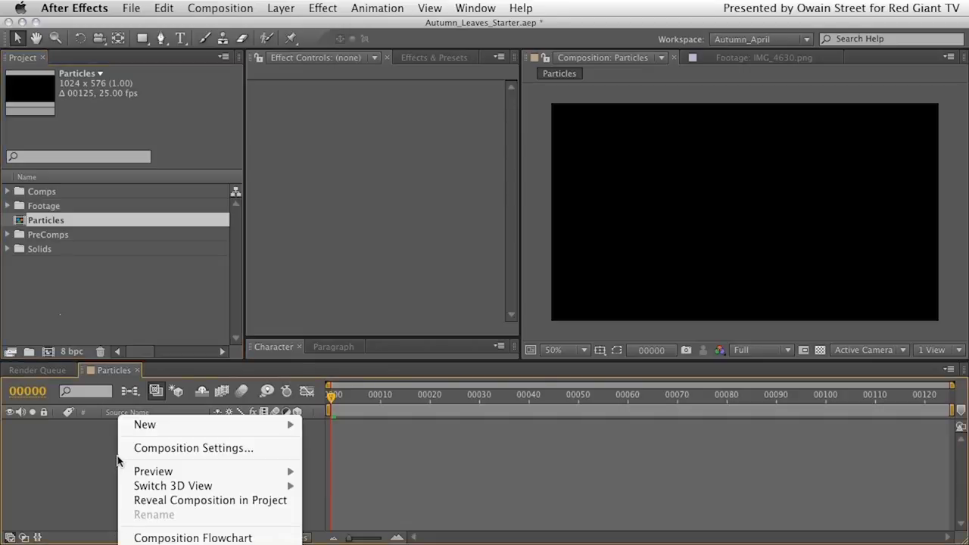
mouse_move(144, 428)
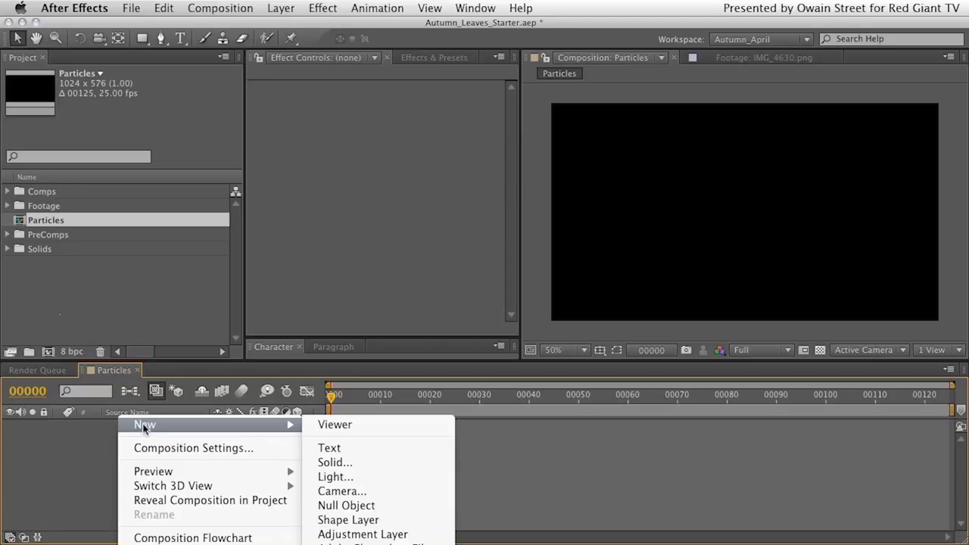
left_click(91, 461)
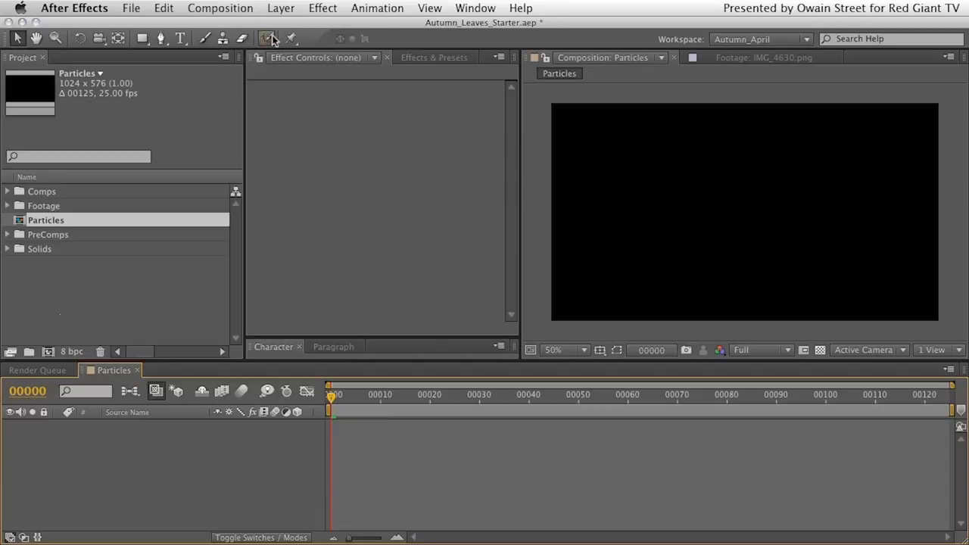
Step: Add a black solid layer named BG, made the same size as the Particles composition
left_click(279, 7)
mouse_move(280, 32)
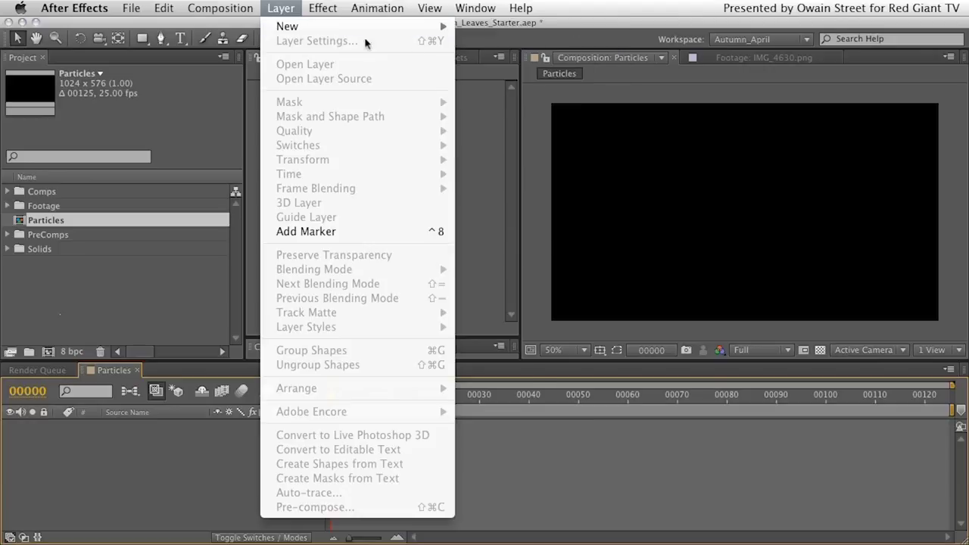
left_click(280, 9)
left_click(280, 9)
mouse_move(288, 26)
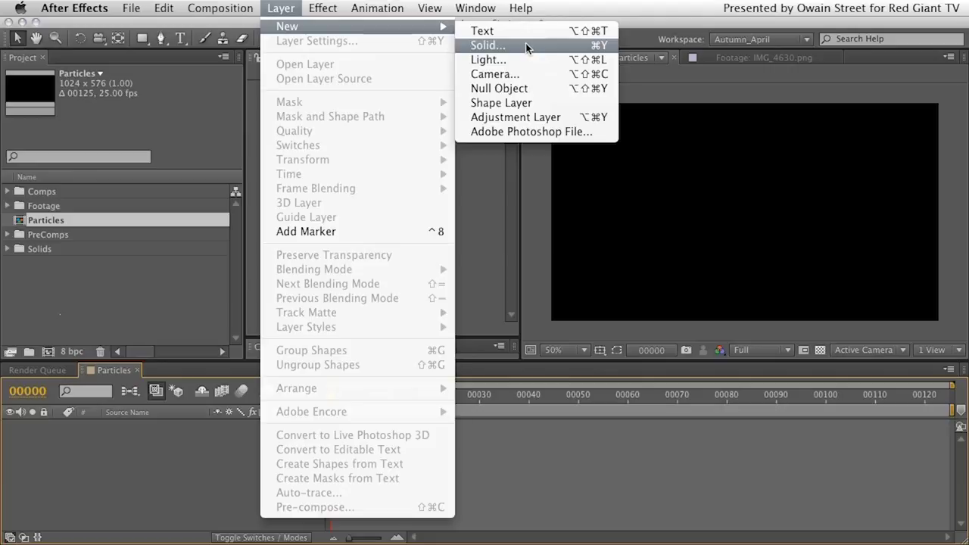
left_click(602, 47)
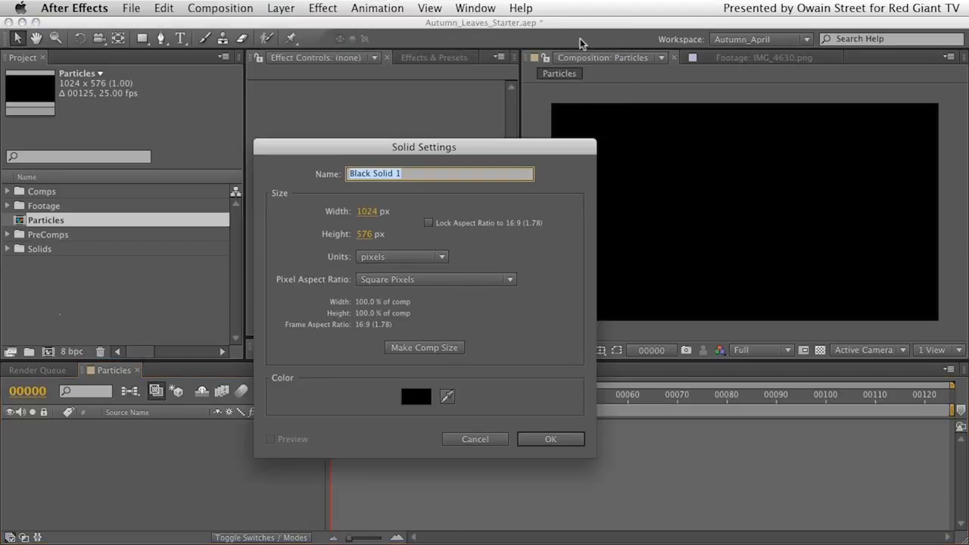
left_click(418, 350)
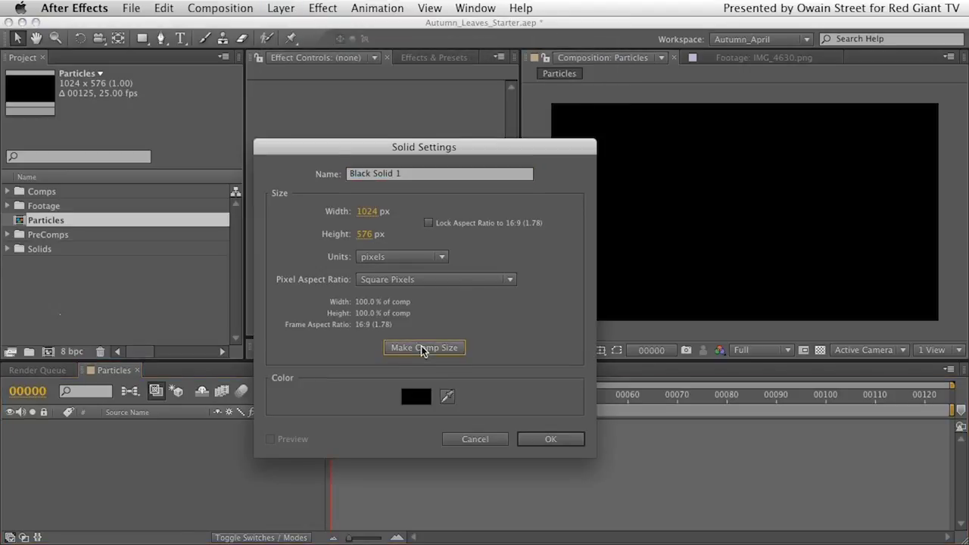
triple_click(402, 174)
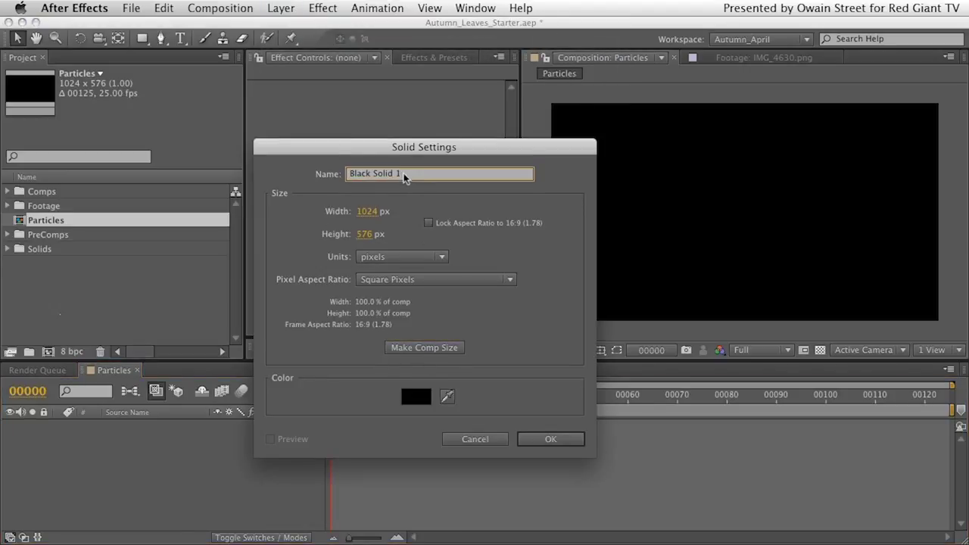
type("BG")
left_click(551, 440)
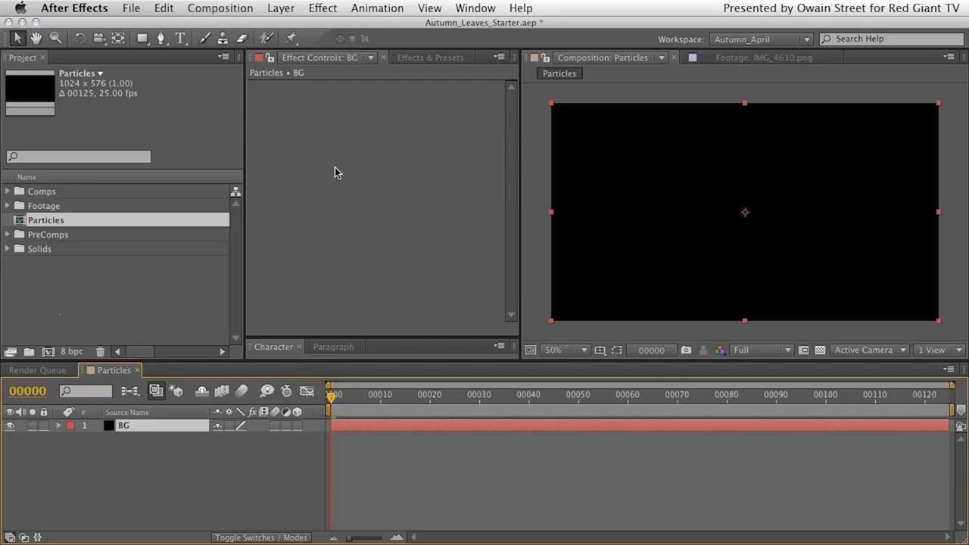
Step: Apply the Ramp generate effect to the BG solid
left_click(328, 6)
left_click(327, 5)
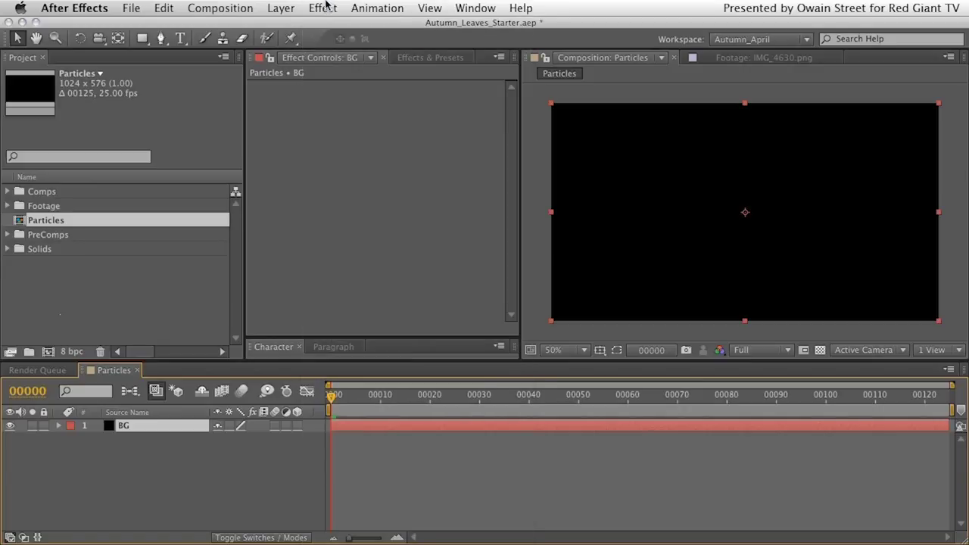
right_click(335, 156)
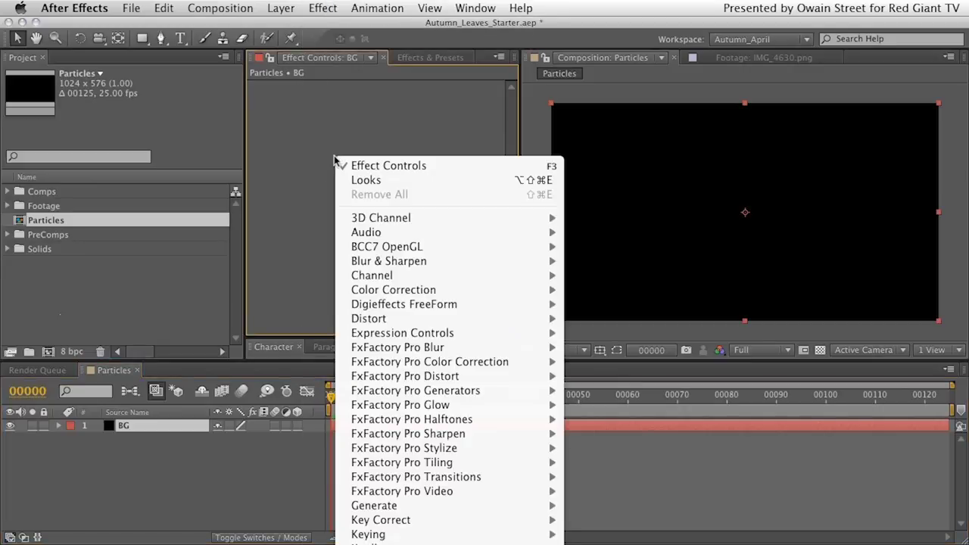
scroll(386, 287, "down", 10)
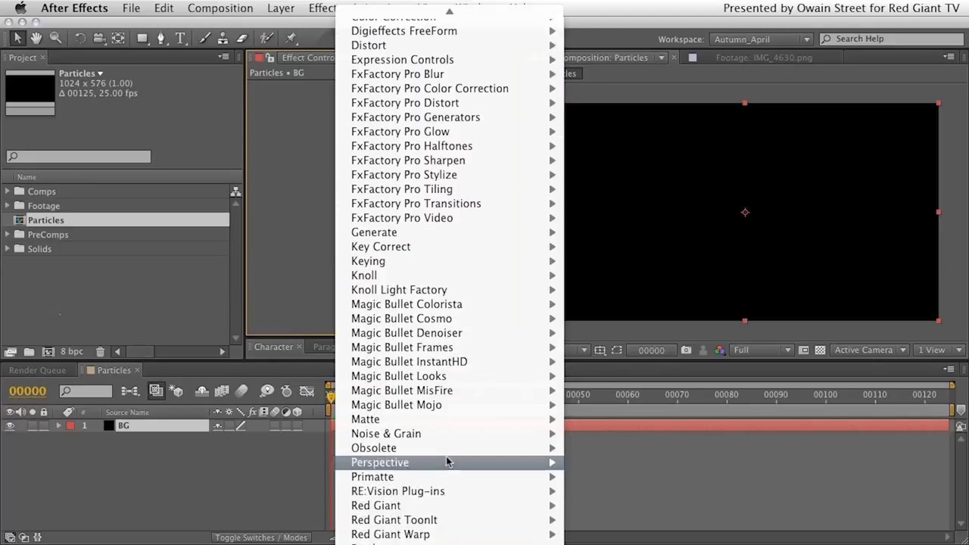
mouse_move(405, 233)
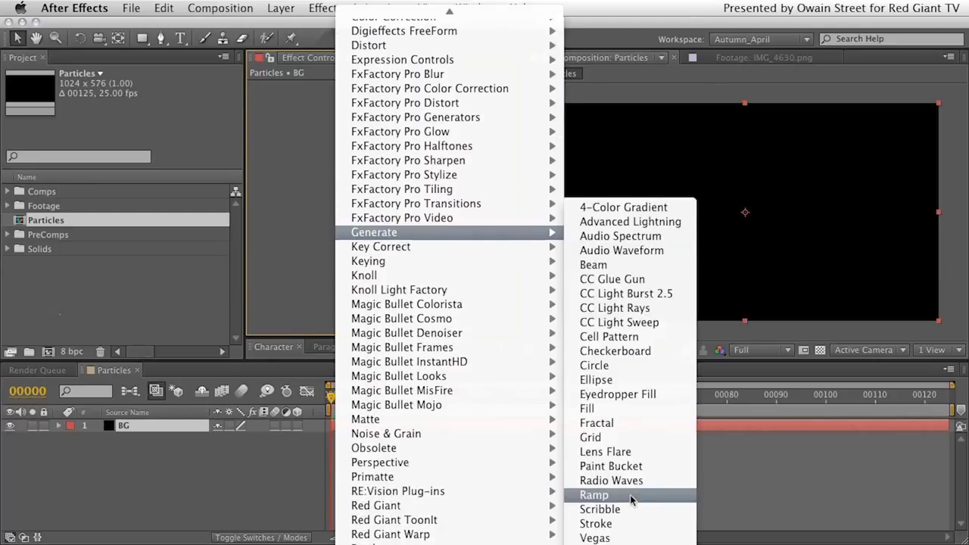
left_click(594, 495)
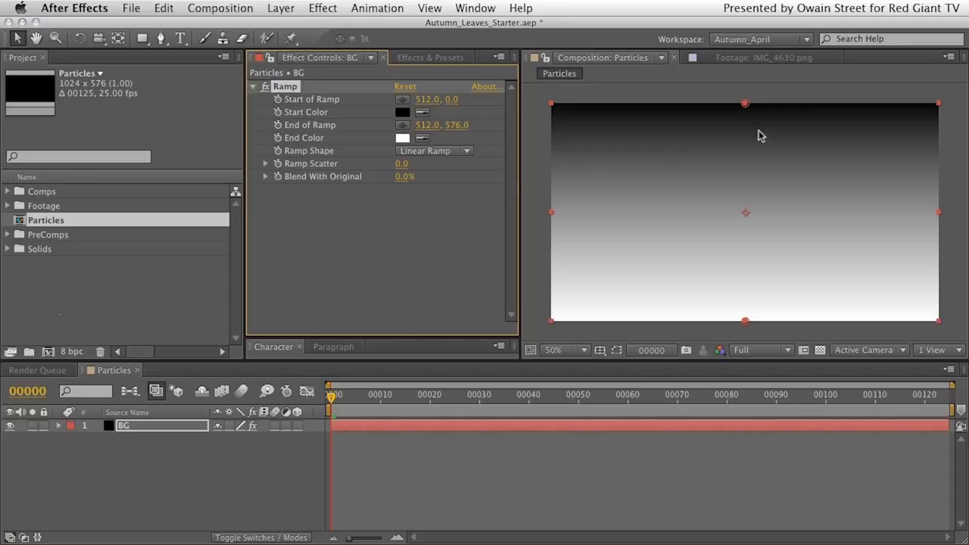
Step: Place the ramp's start point just outside the frame's upper-left corner at about -32, -2 and its end point beyond the lower-right corner at about 1064, 610
left_click(401, 102)
left_click(546, 108)
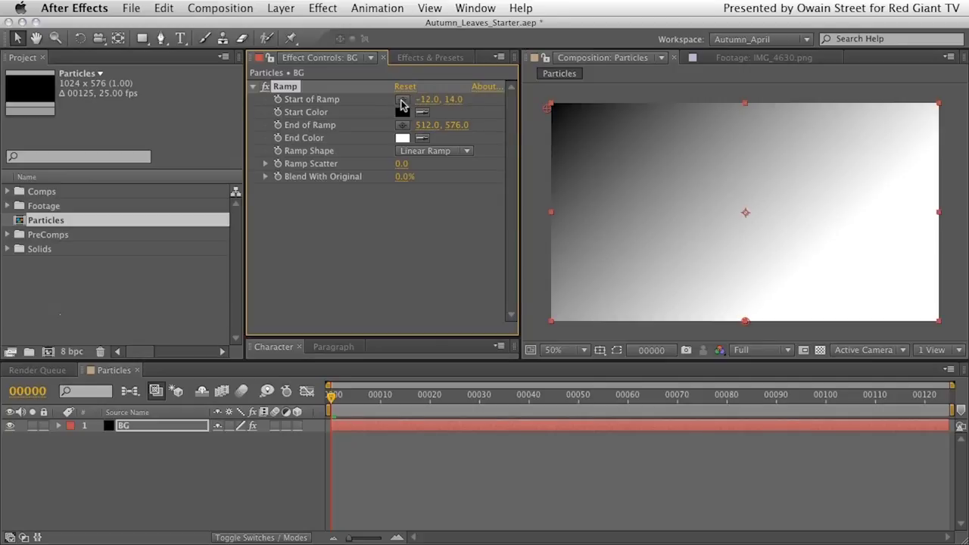
mouse_move(548, 113)
left_mouse_down()
mouse_move(550, 101)
mouse_move(601, 121)
mouse_move(535, 106)
left_mouse_up()
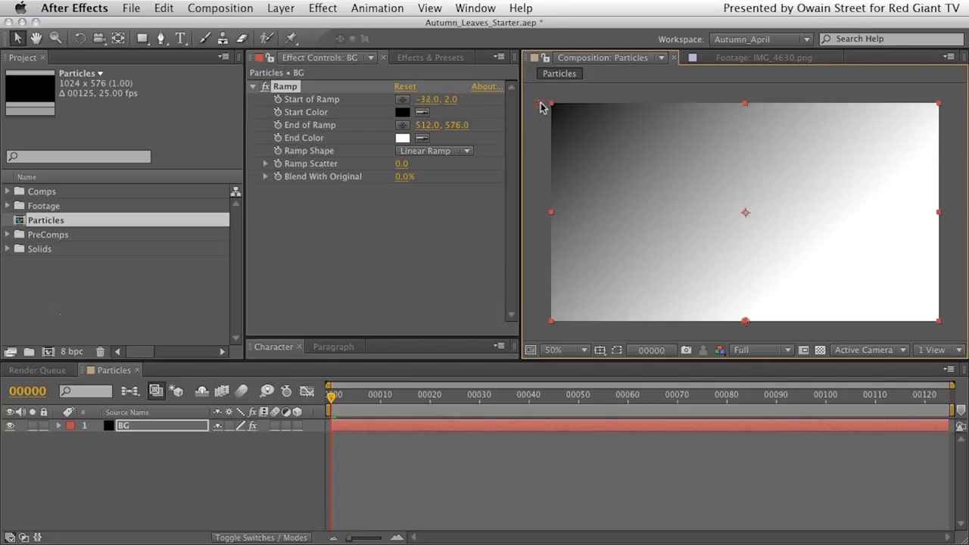
left_click_drag(430, 99, 406, 99)
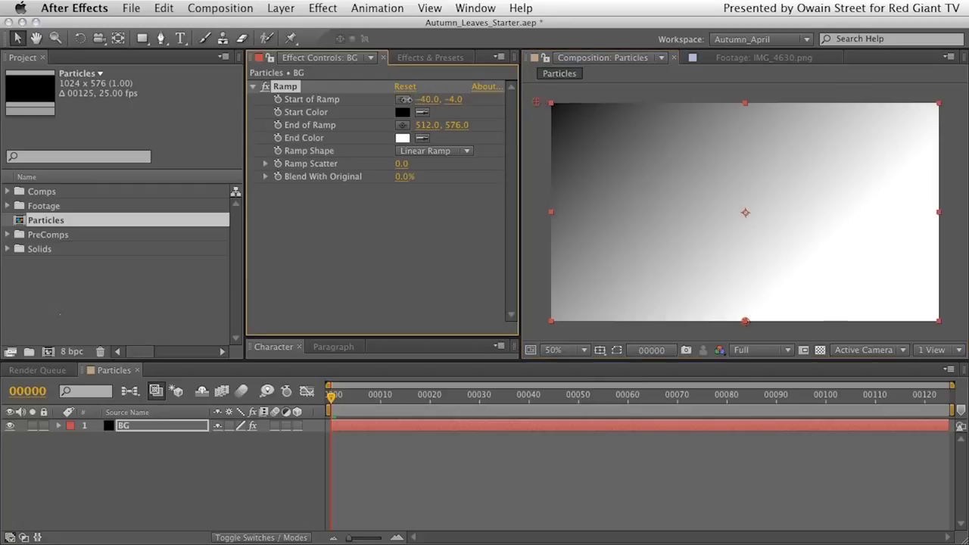
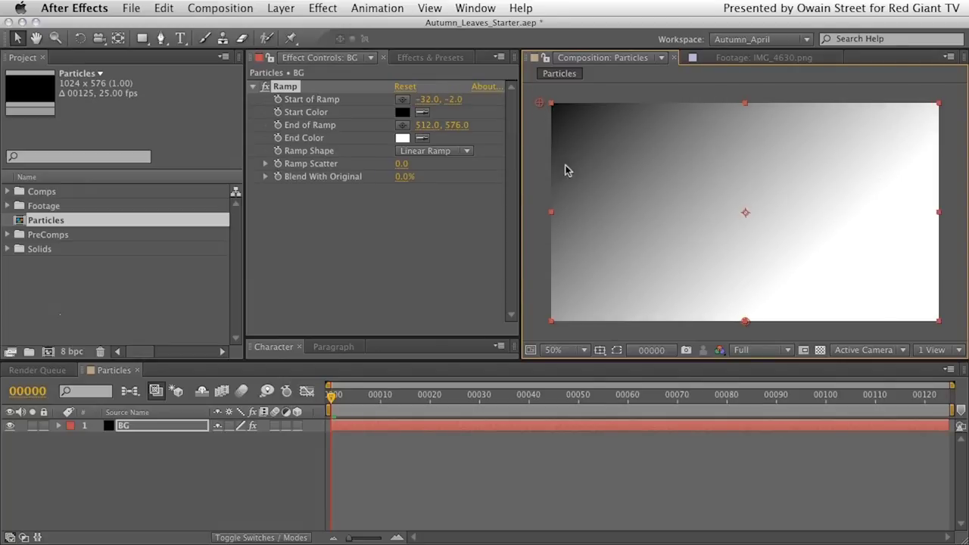
left_click_drag(746, 323, 953, 335)
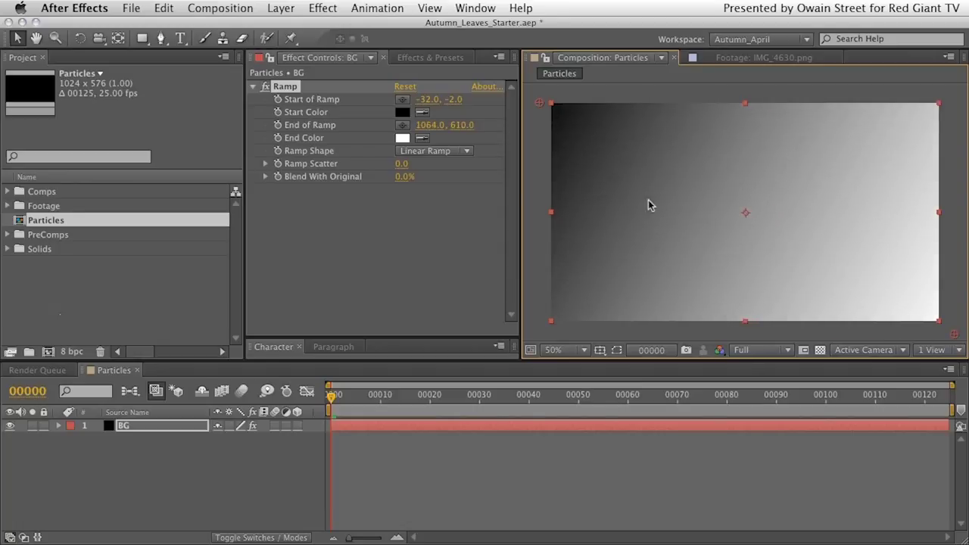
Step: Add Autumn_Palette.tif from the Colour Palette folder to the Particles composition, scale it to 67%, and position it near the frame's centre
left_click(7, 206)
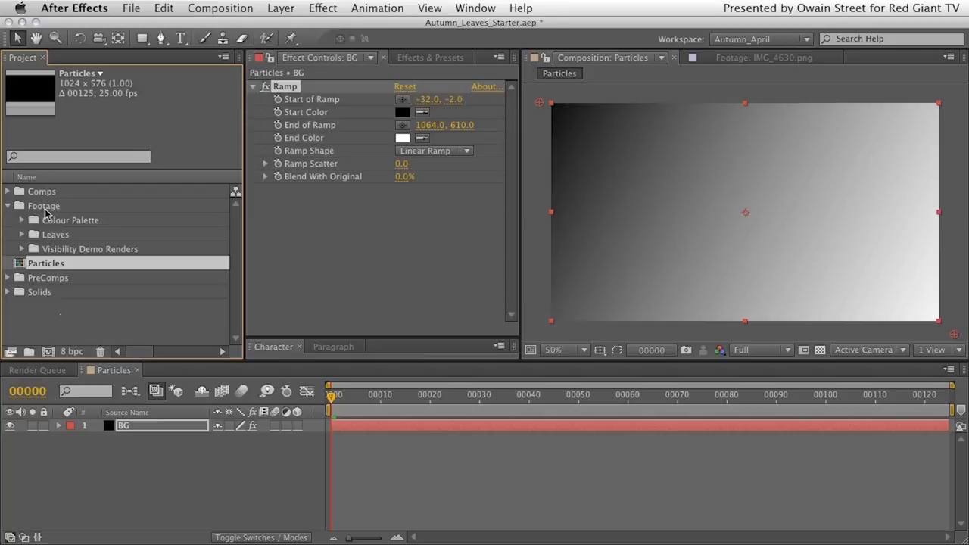
left_click(22, 221)
left_click_drag(52, 235, 753, 252)
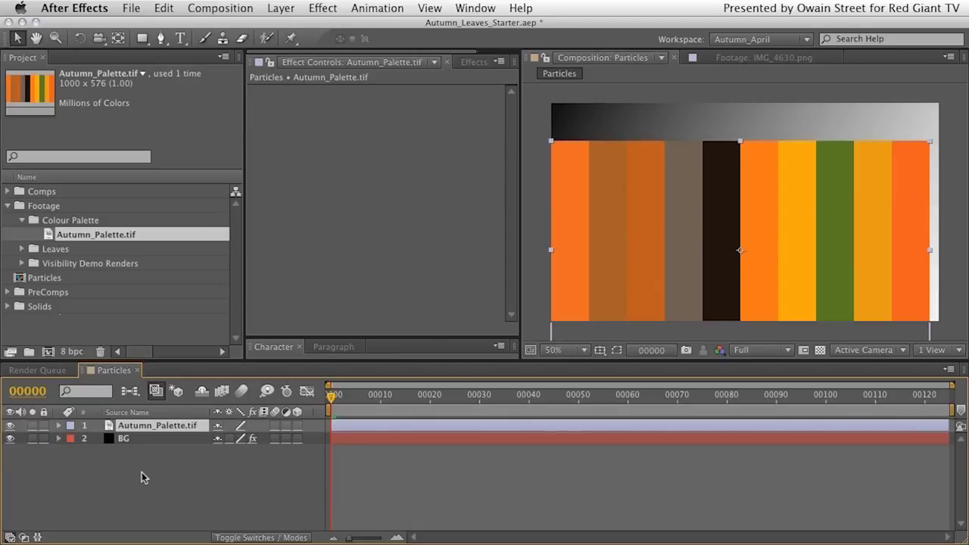
key("s")
left_click_drag(237, 438, 215, 452)
left_click_drag(661, 302, 687, 268)
Step: Sample the palette's grey-brown stripe for the BG ramp's Start Color and its darkest brown stripe for the End Color
left_click(179, 453)
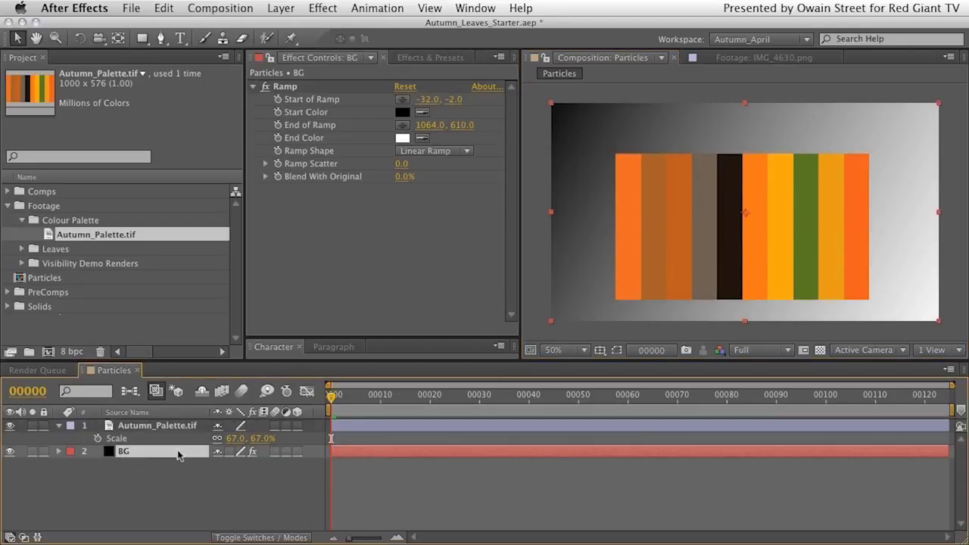
left_click(286, 87)
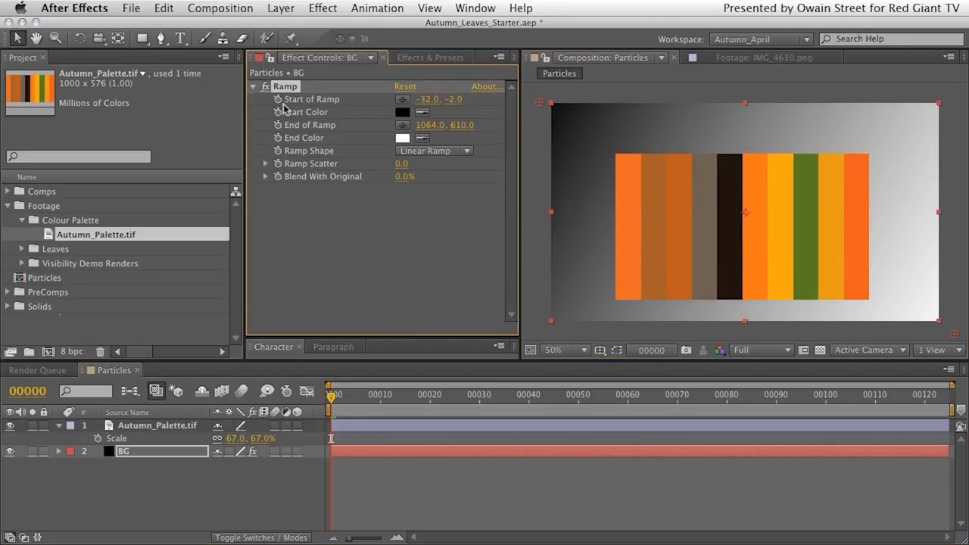
left_click(421, 112)
left_click(708, 210)
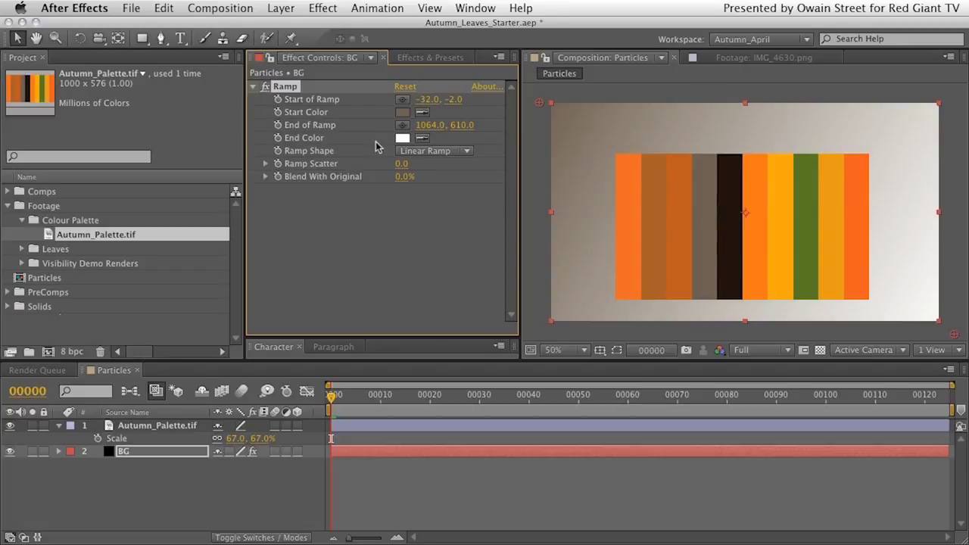
left_click(421, 138)
left_click(733, 226)
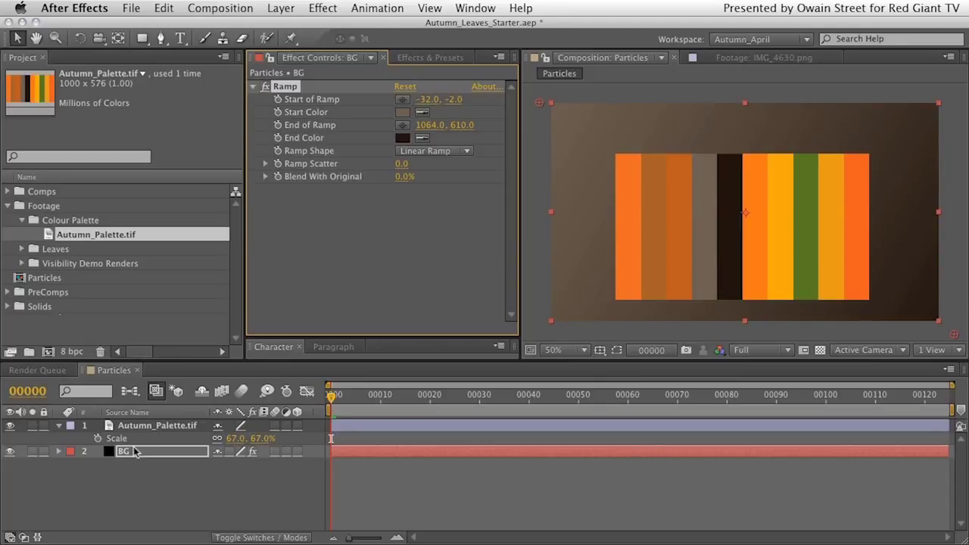
Step: Delete the Autumn_Palette.tif layer and darken the BG ramp's End Color to 0E0602
left_click(152, 426)
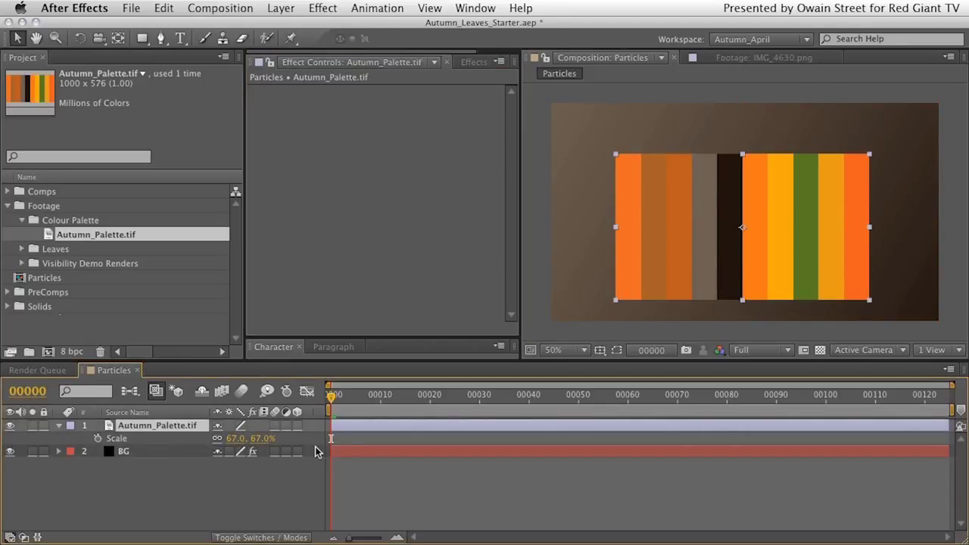
key("Delete")
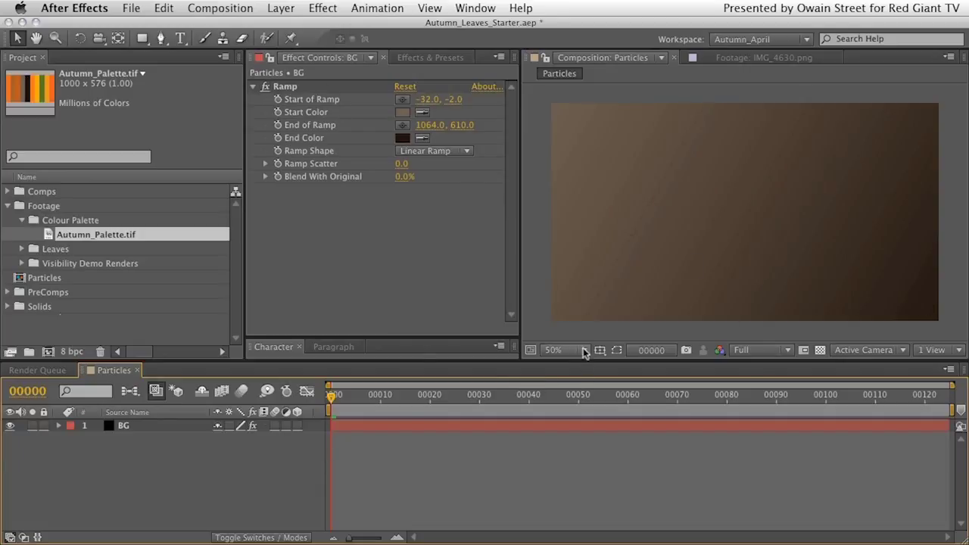
left_click(403, 139)
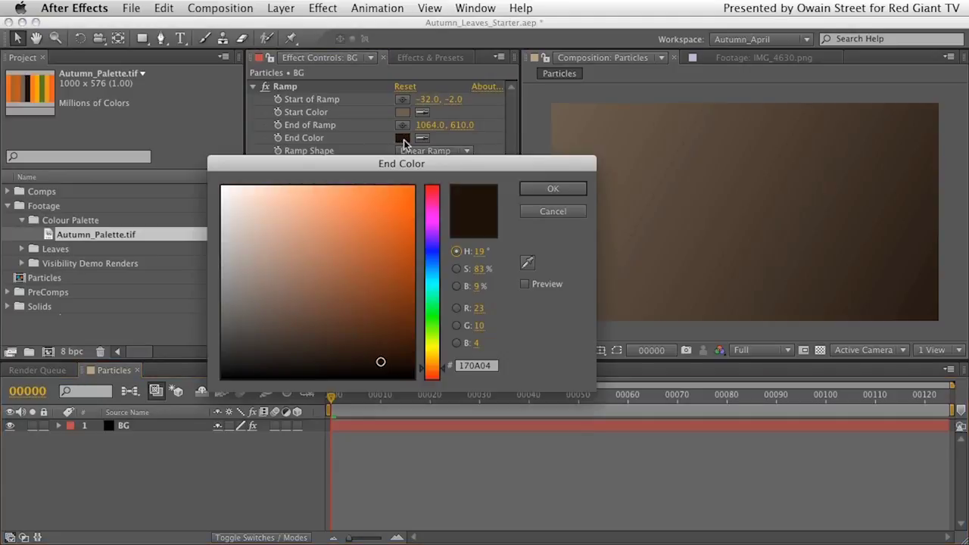
left_click_drag(381, 362, 381, 369)
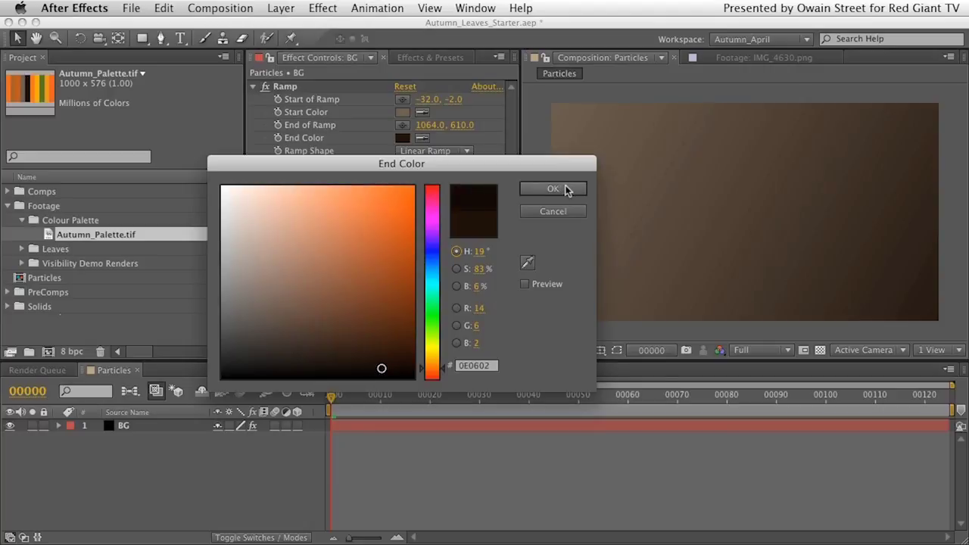
left_click(565, 188)
Step: Reposition the BG ramp's end point to about 898, 718 below the frame and its start point to about -44, 26
left_click(757, 429)
left_click_drag(955, 334, 818, 293)
key("comma")
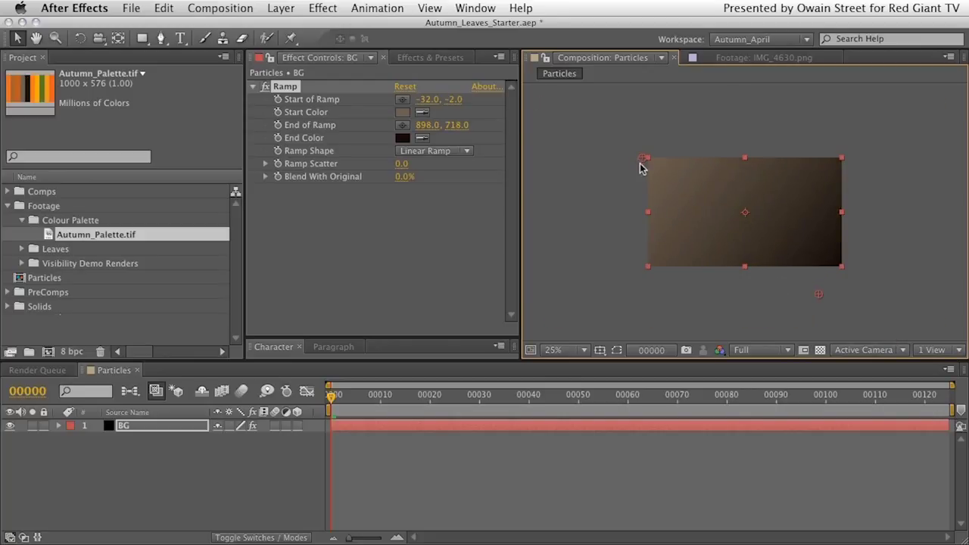
left_click_drag(643, 157, 641, 163)
key("period")
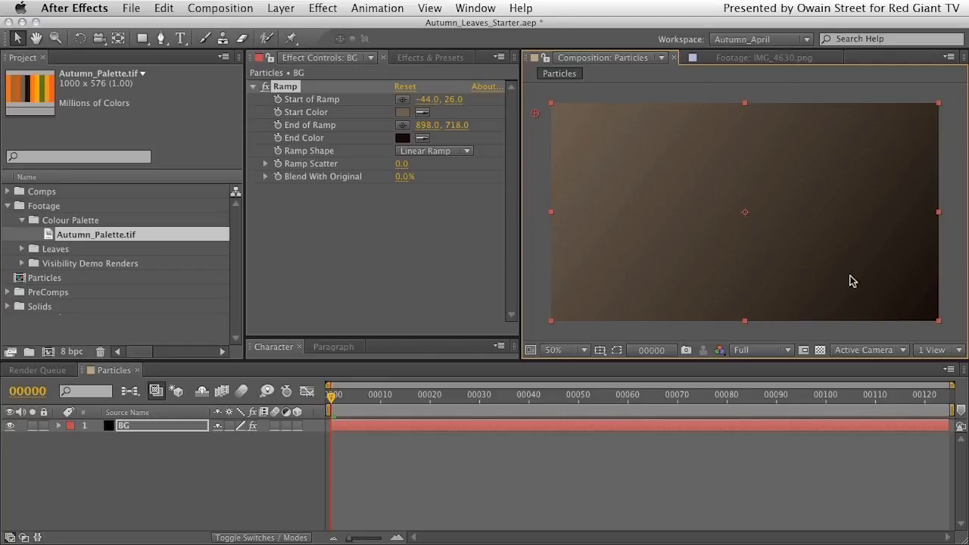
Step: Create a text layer reading "Autumn" above the BG layer
left_click(102, 484)
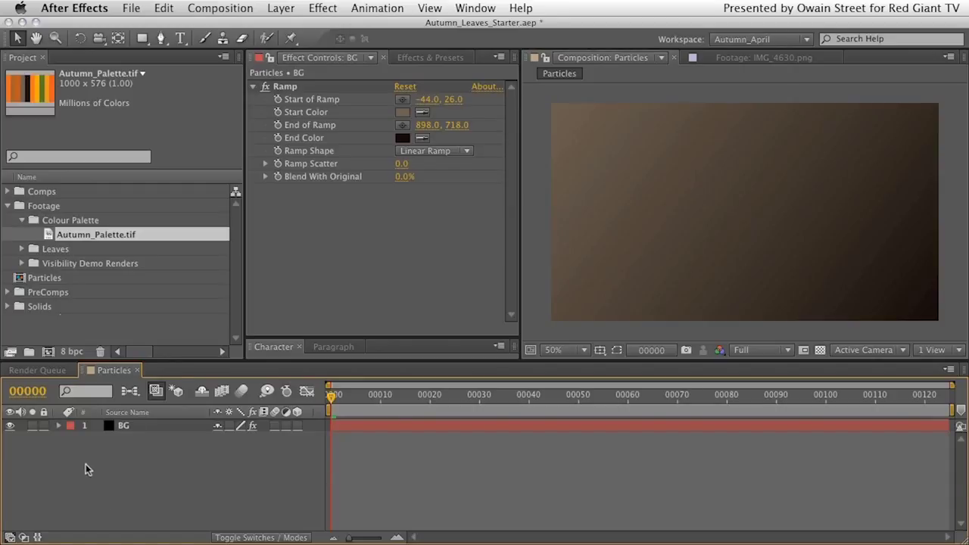
right_click(118, 416)
mouse_move(161, 425)
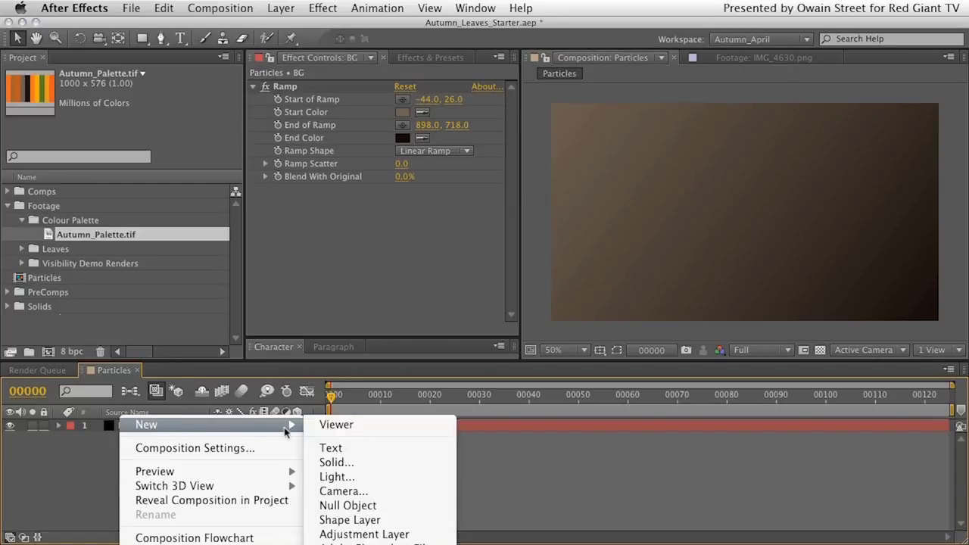
left_click(331, 450)
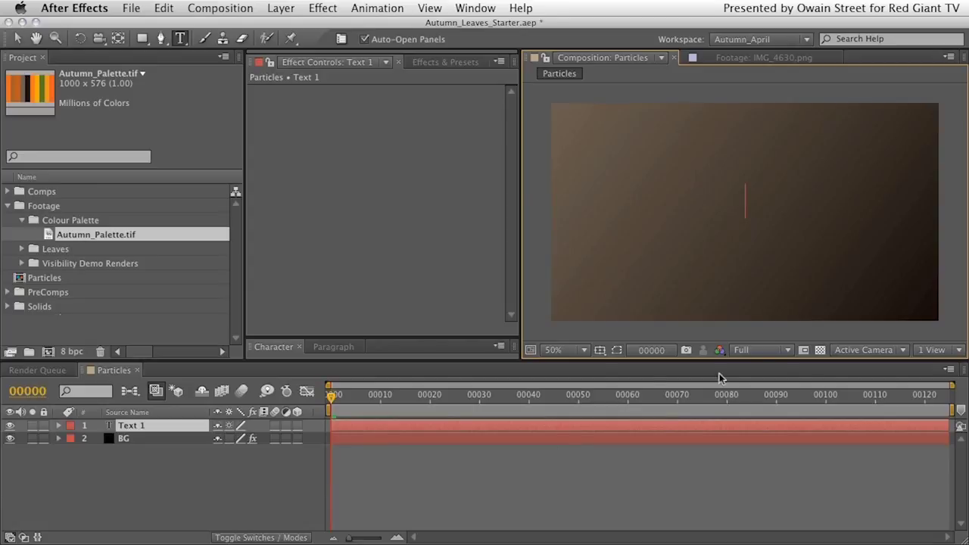
type("Autumn")
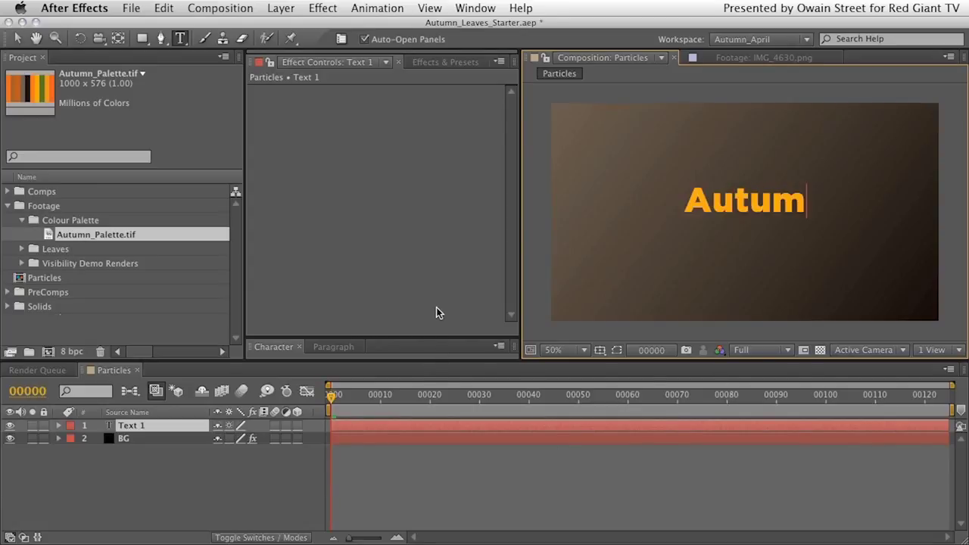
key("KP_Enter")
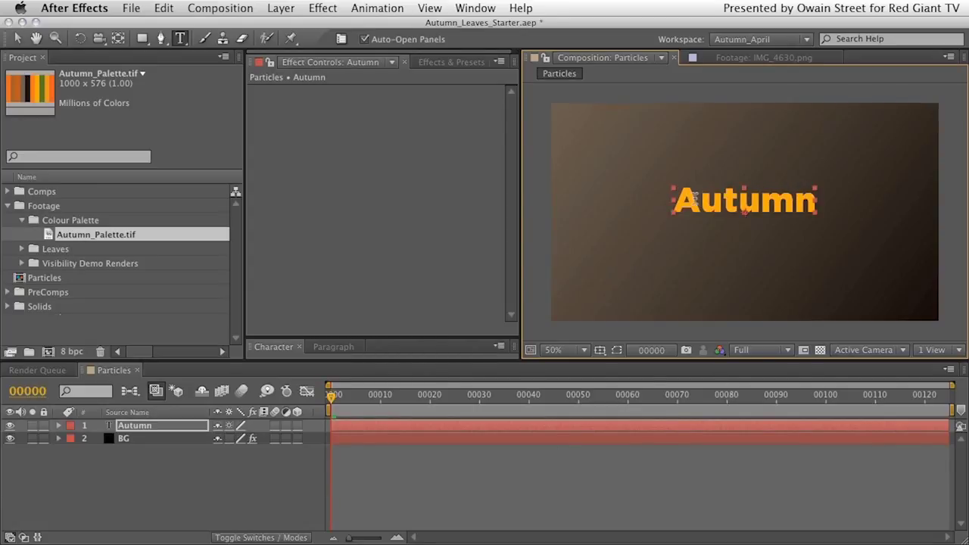
Step: Move the Autumn text horizontally into the left half of the frame and reveal the full character formatting settings
key("v")
left_click_drag(712, 208, 656, 216)
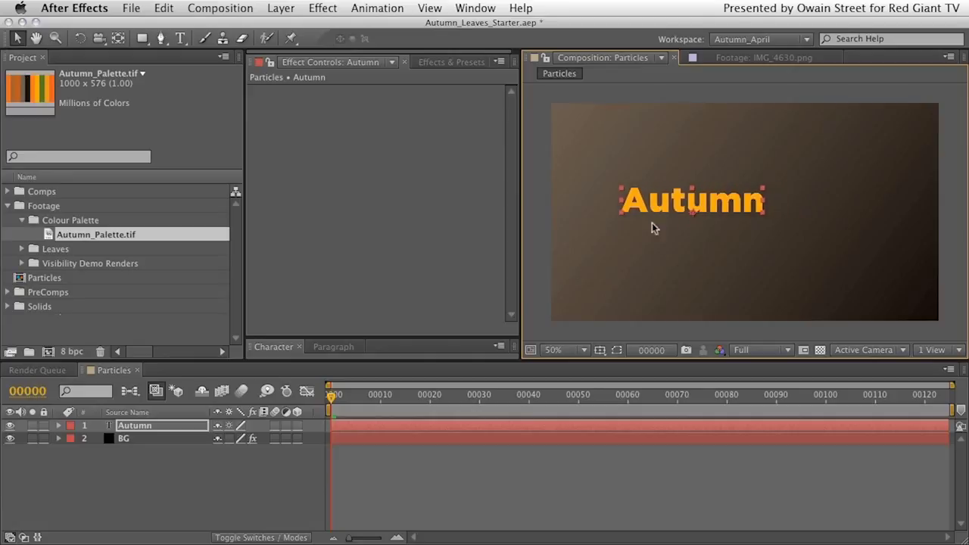
left_click_drag(317, 335, 345, 206)
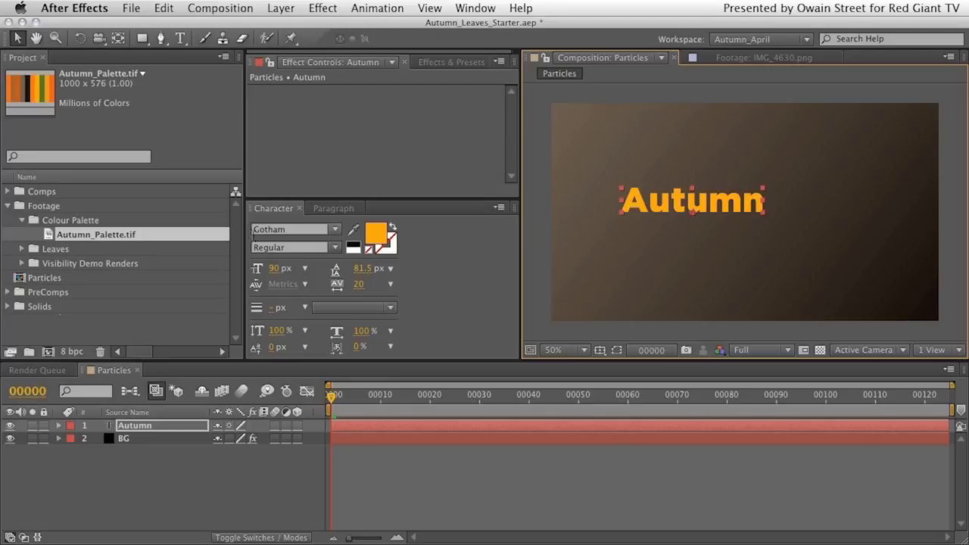
Step: Set the Autumn text's font size to 110 px
left_click(277, 268)
type("110")
key("Return")
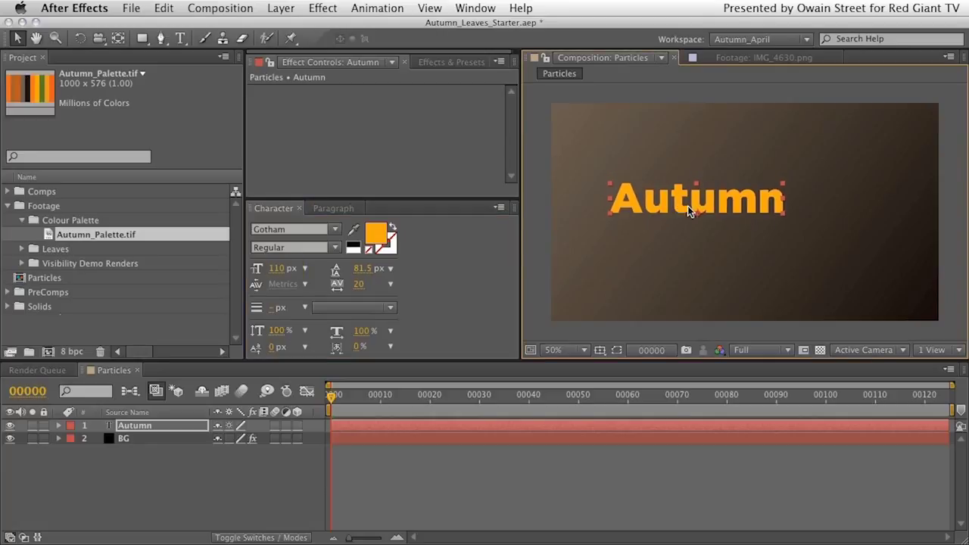
Step: Create a second text layer reading "colours" and place it just below the Autumn text, offset toward its right end
left_click(120, 478)
right_click(111, 475)
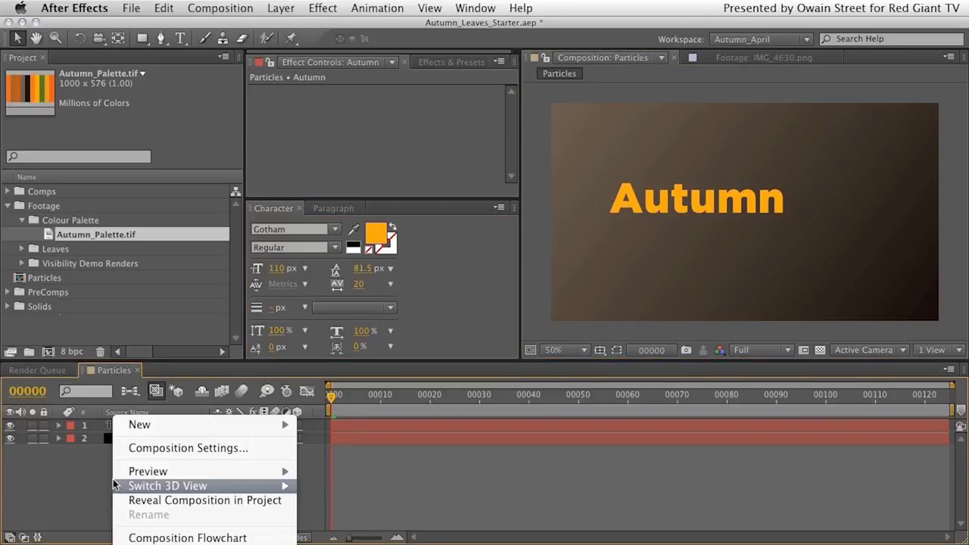
mouse_move(140, 427)
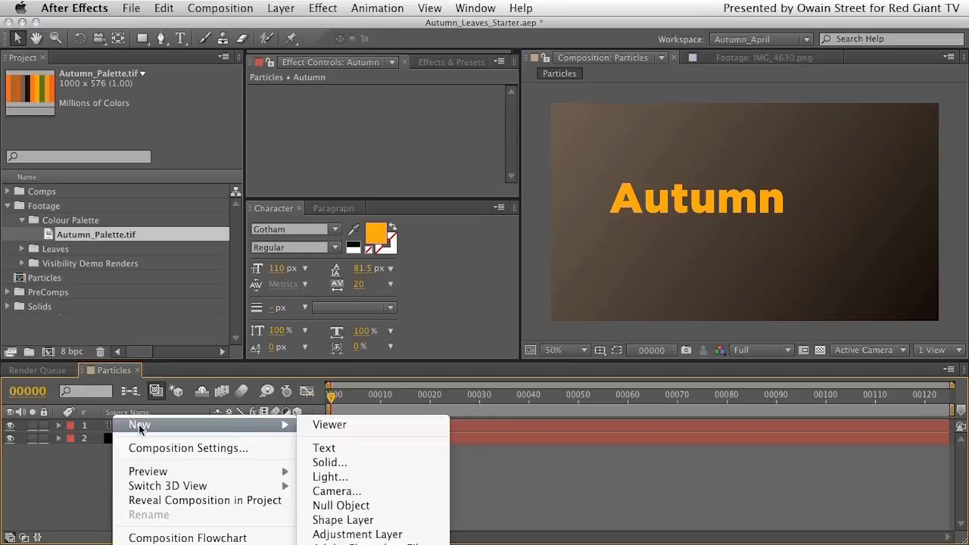
left_click(319, 451)
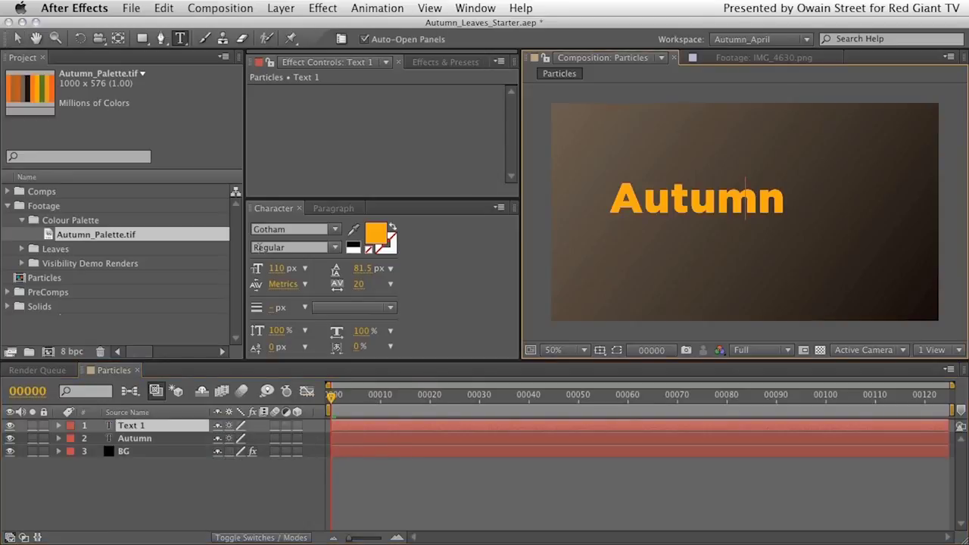
type("Colours")
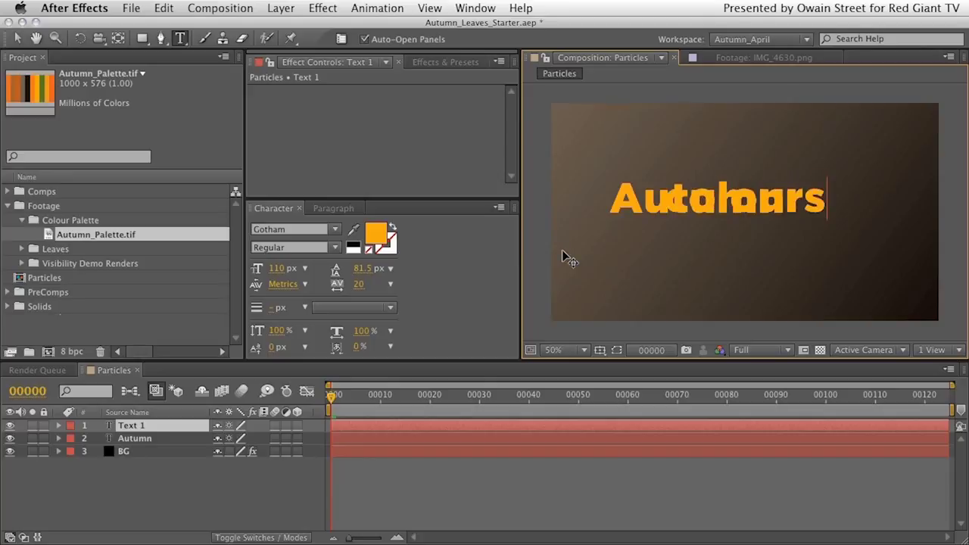
key("KP_Enter")
left_click(17, 38)
left_click_drag(677, 219, 671, 256)
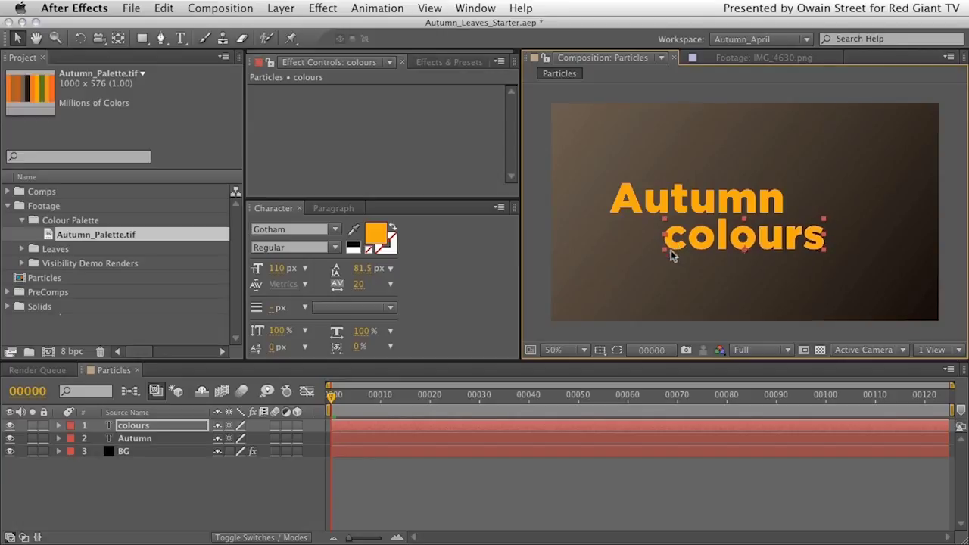
Step: Change the colours text to Gotham Rounded at 90 px and move it up closer beneath Autumn
left_click(333, 229)
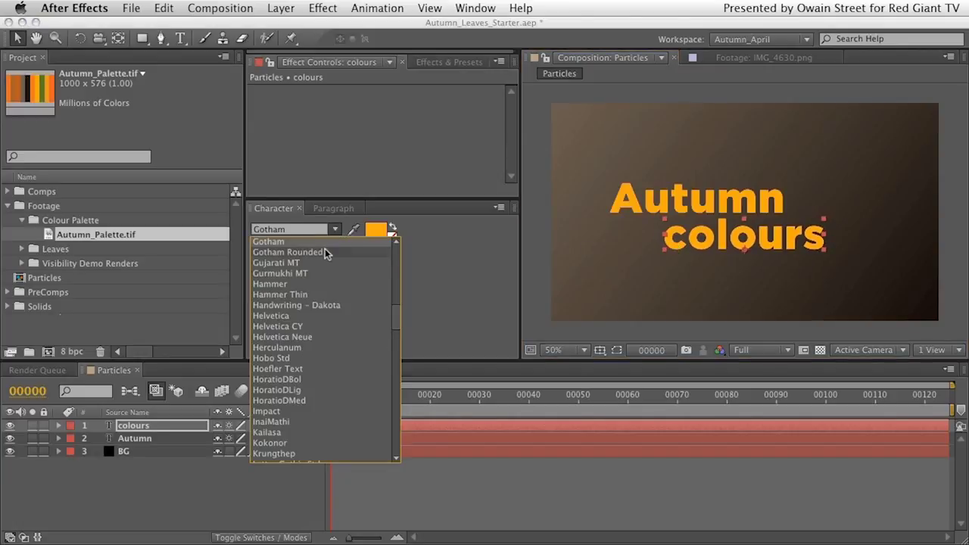
left_click(326, 261)
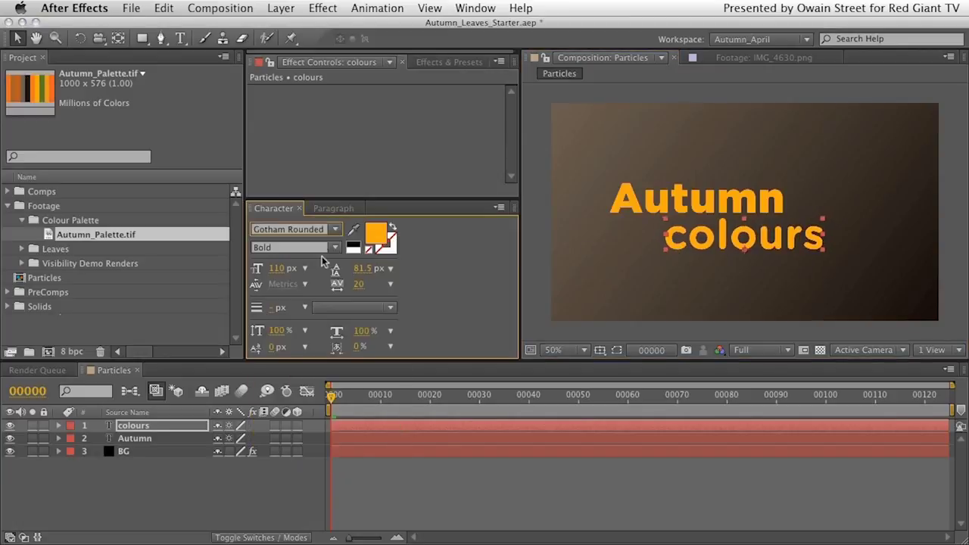
left_click(274, 269)
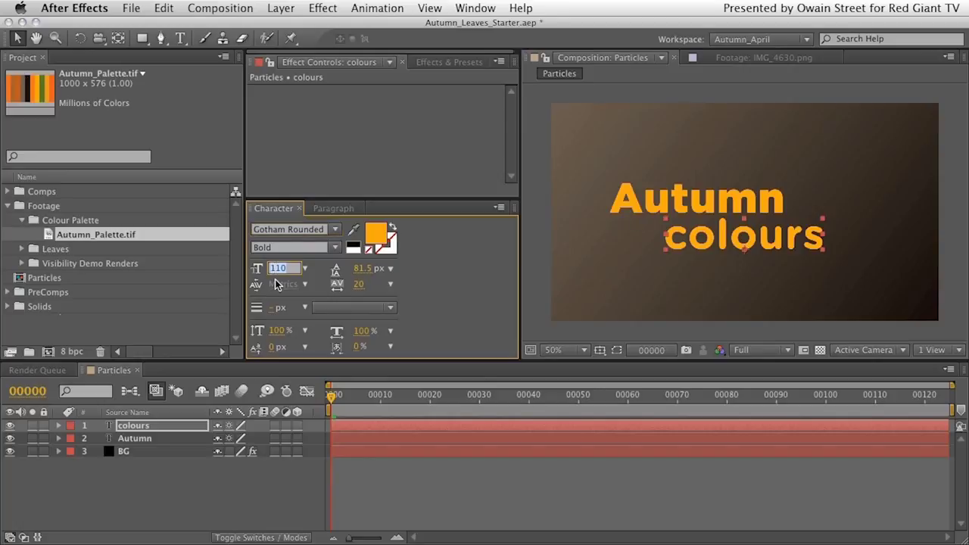
type("90")
key("Return")
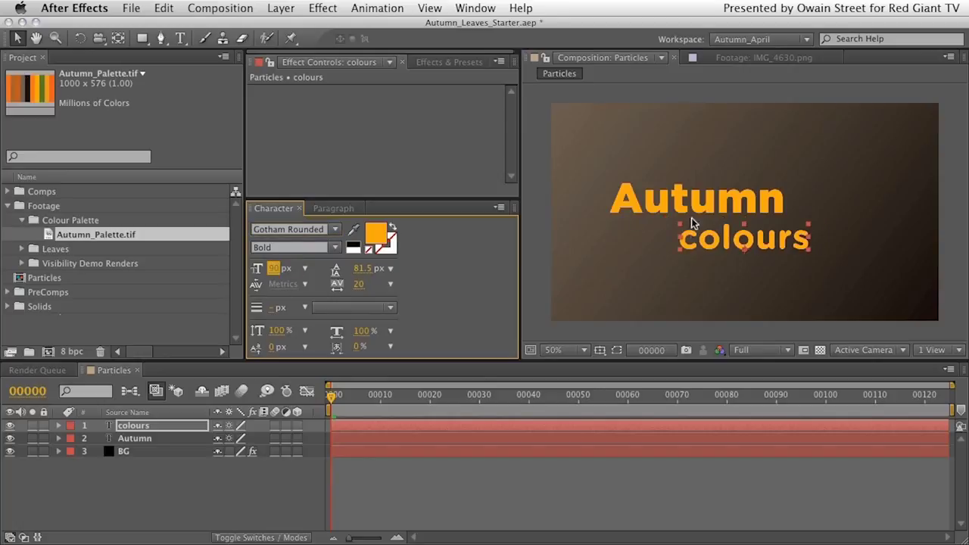
left_click_drag(724, 247, 723, 237)
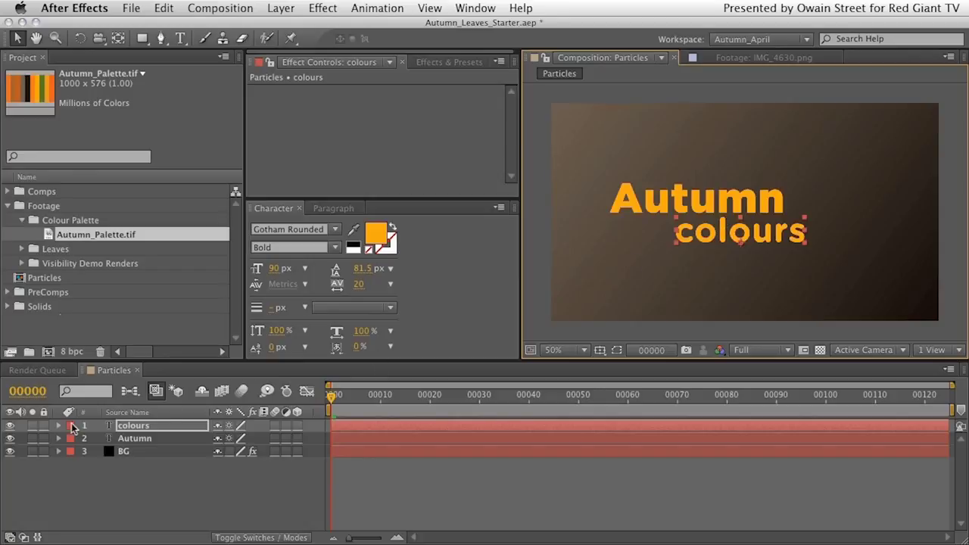
Step: Move the Autumn and colours text layers together toward the horizontal centre of the frame and slightly upward
left_click(122, 438, "shift")
left_click_drag(655, 212, 692, 202)
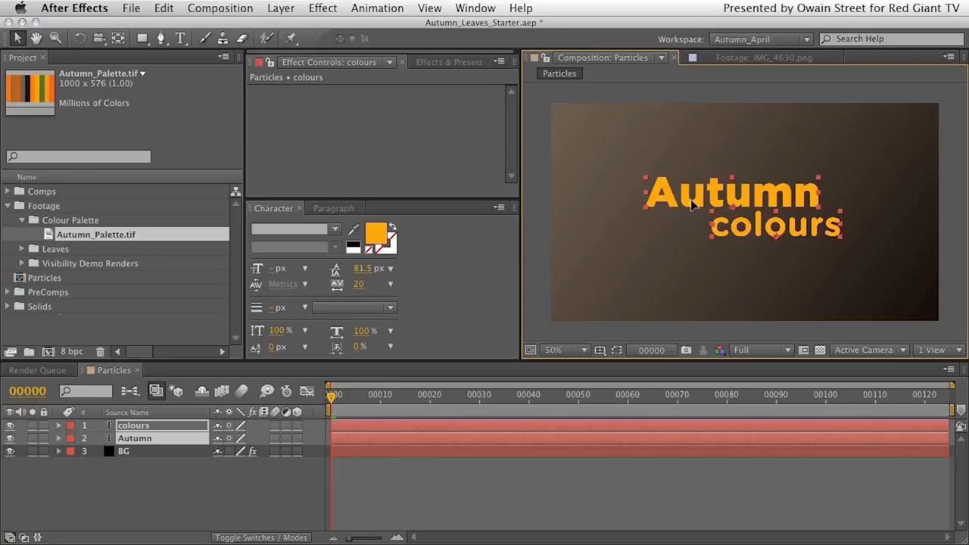
left_click(138, 495)
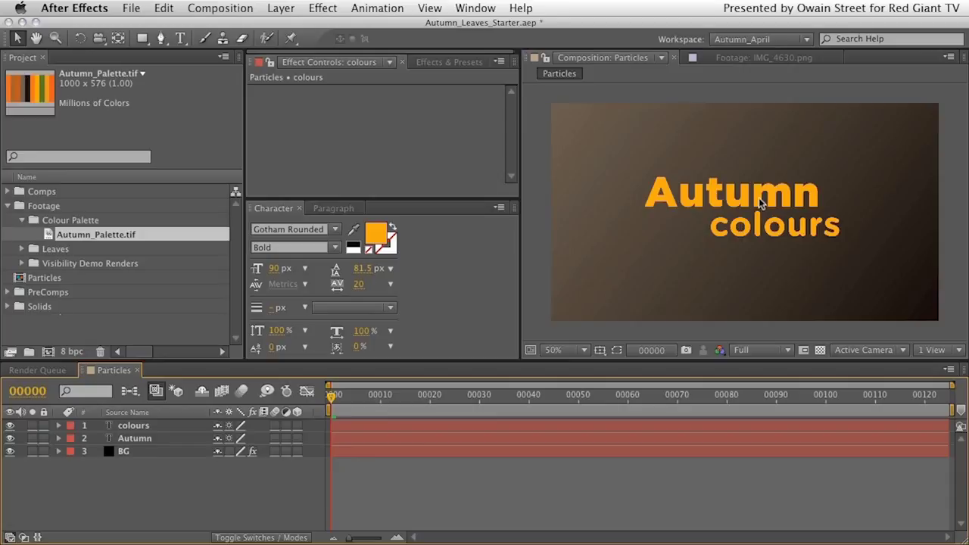
Step: Add Autumn_Palette.tif to the composition, scale it to 71% and position it below the title text
left_click_drag(47, 237, 738, 311)
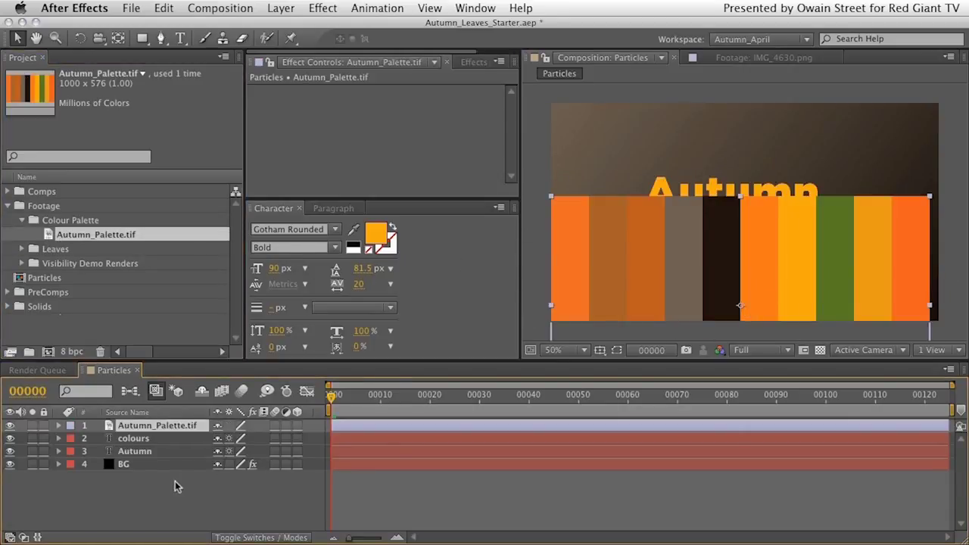
key("s")
left_click_drag(275, 444, 242, 445)
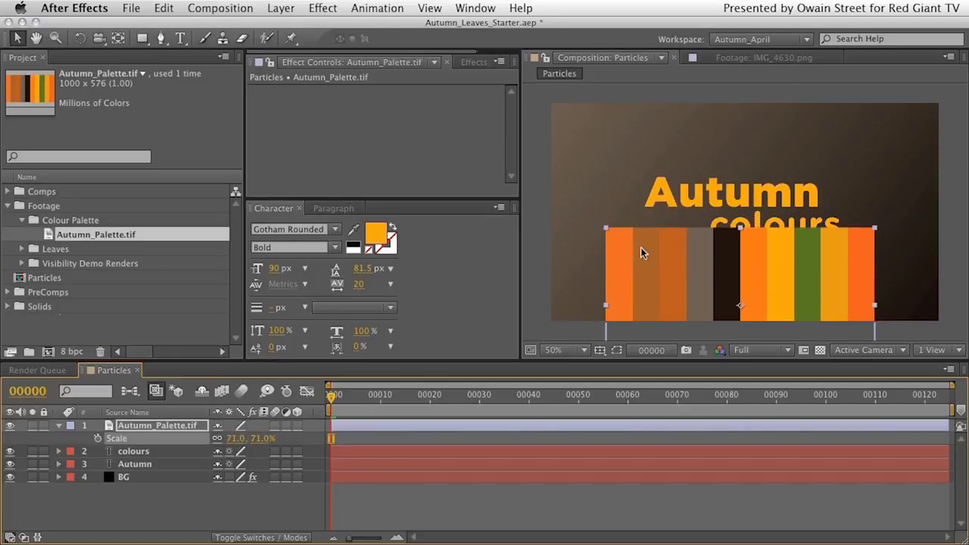
left_click_drag(642, 253, 662, 273)
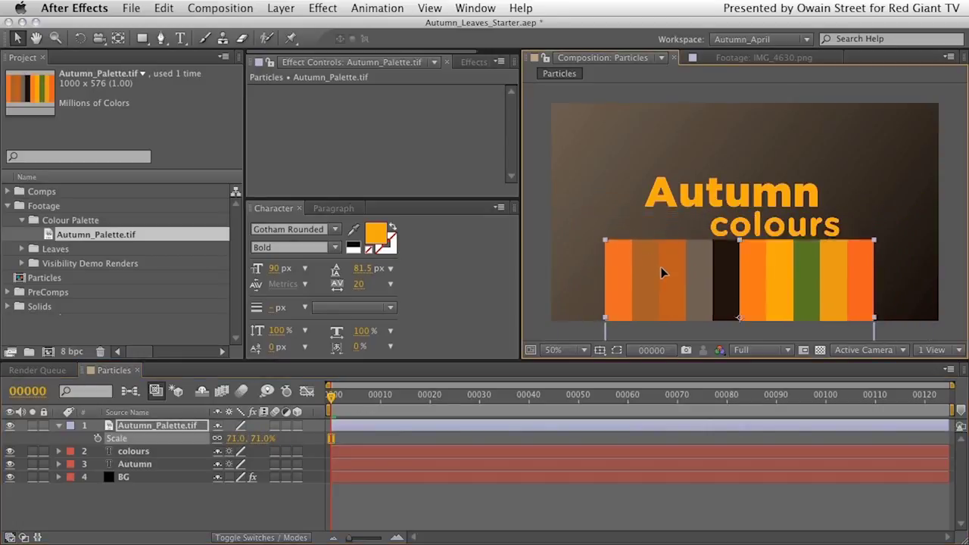
Step: Sample the palette's yellow-orange stripe beside the green one as the fill colour of the colours text
left_click(123, 463)
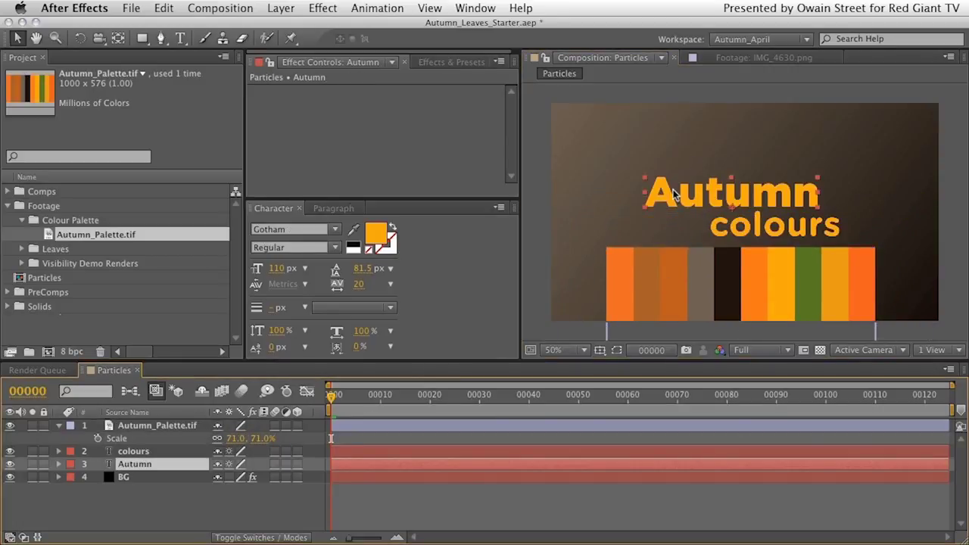
left_click(142, 452)
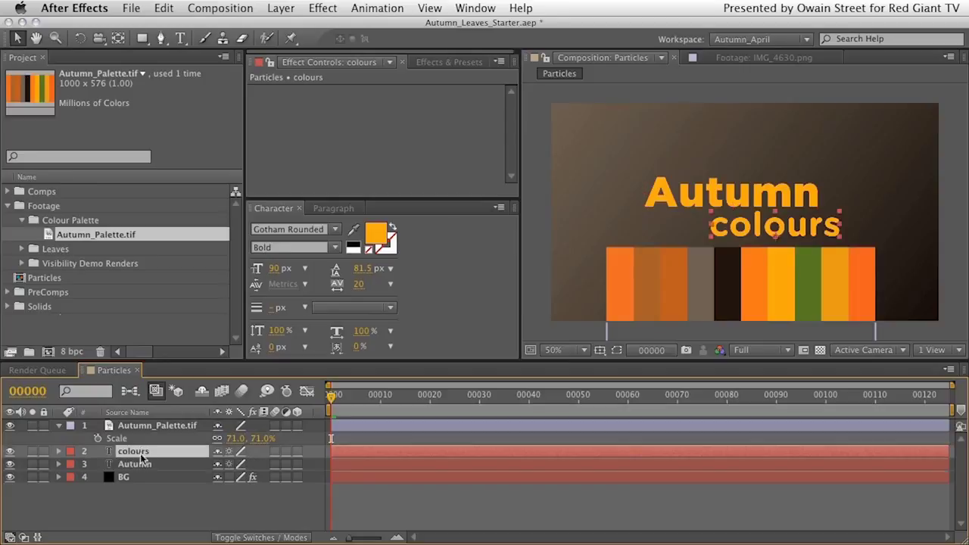
left_click(354, 229)
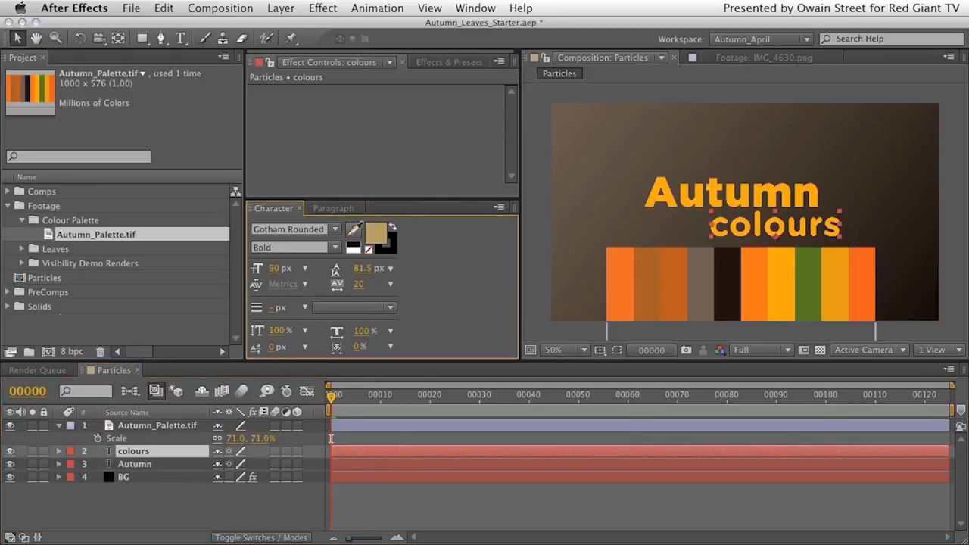
left_click(780, 286)
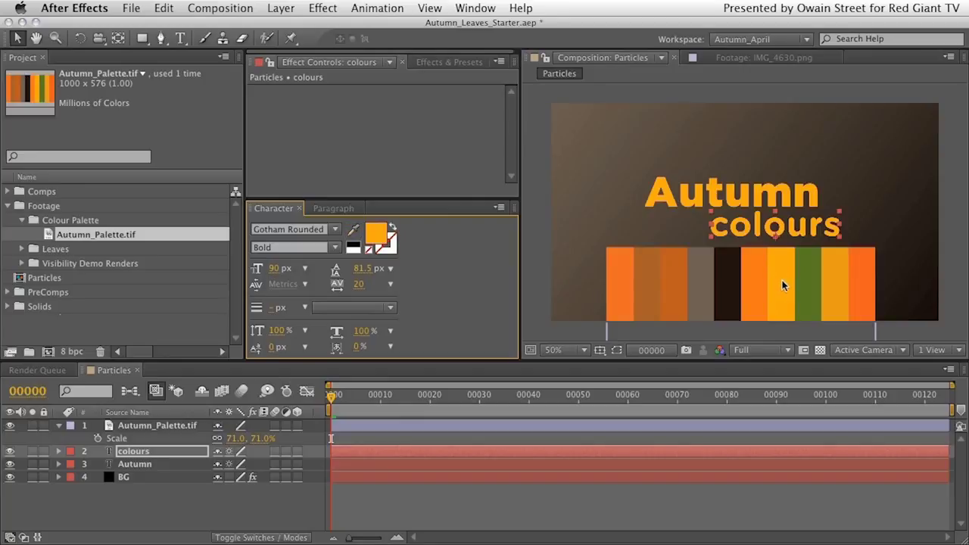
Step: Recolour the Autumn text with the bright orange stripe just right of the palette's near-black stripe
left_click(133, 464)
left_click(354, 229)
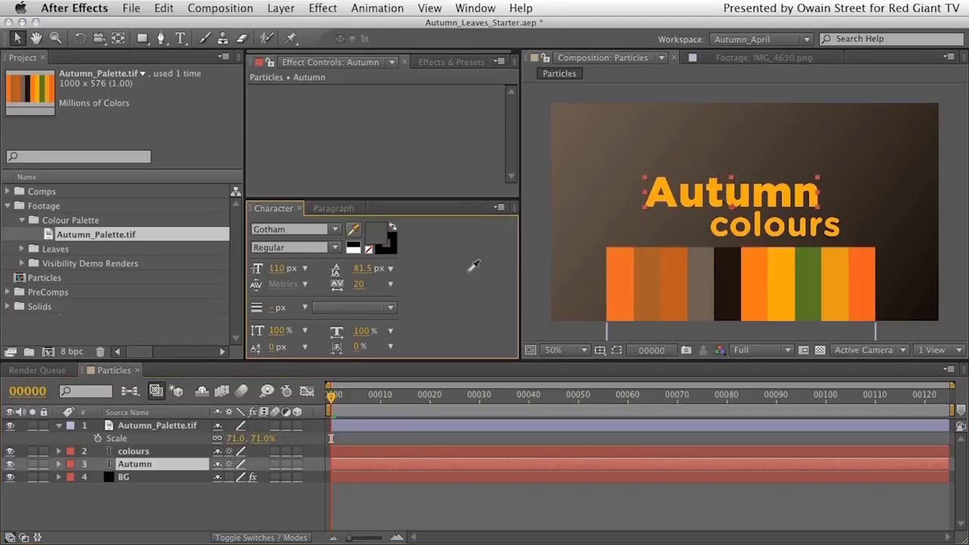
left_click(758, 274)
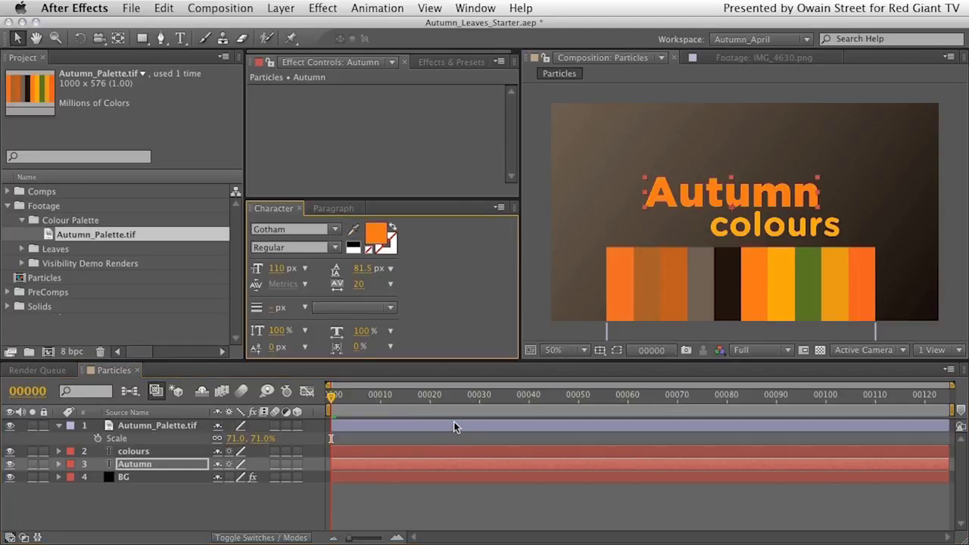
Step: Delete the Autumn_Palette.tif layer and nudge both text layers slightly left and down together
left_click(147, 427)
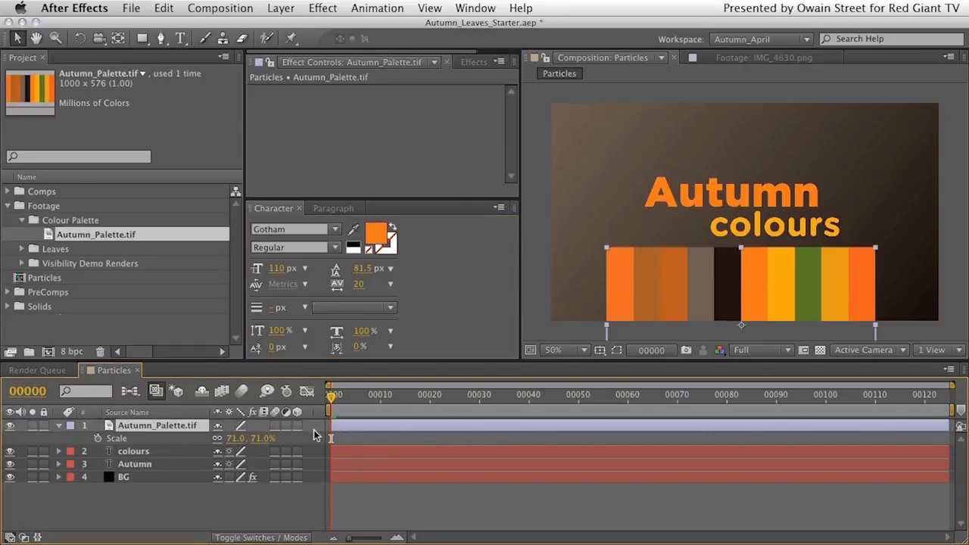
key("Delete")
left_click(318, 438, "shift")
left_click_drag(769, 201, 766, 203)
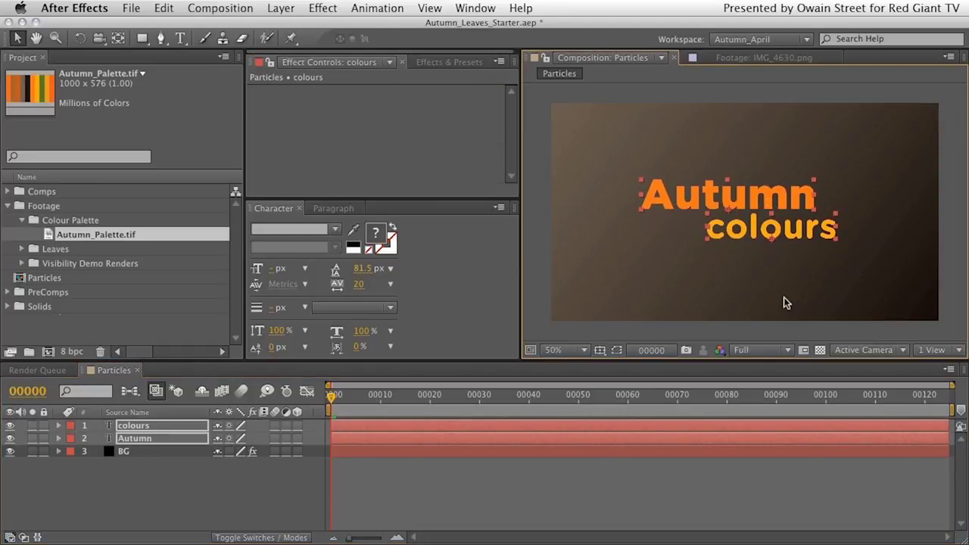
left_click(101, 497)
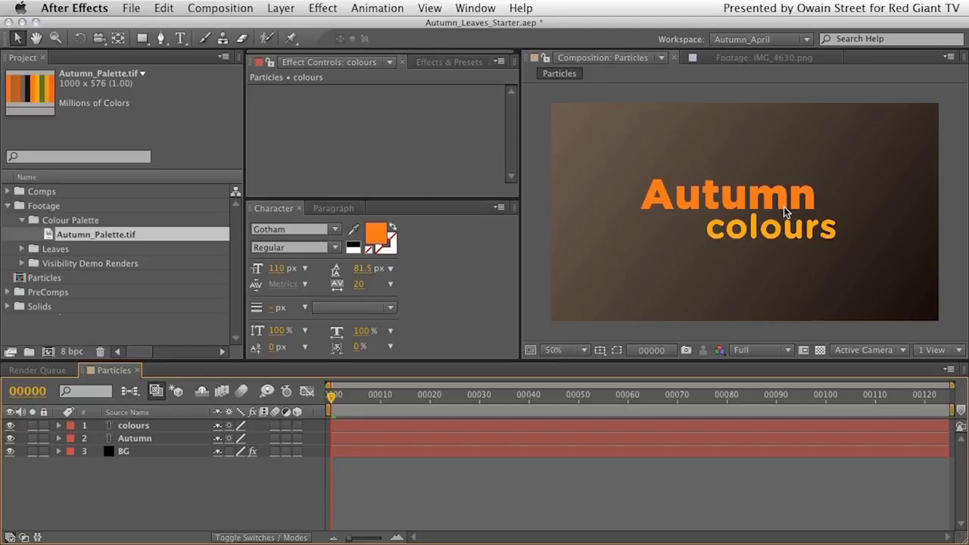
Step: Apply a Bevel and Emboss layer style to the Autumn text layer
left_click(135, 439)
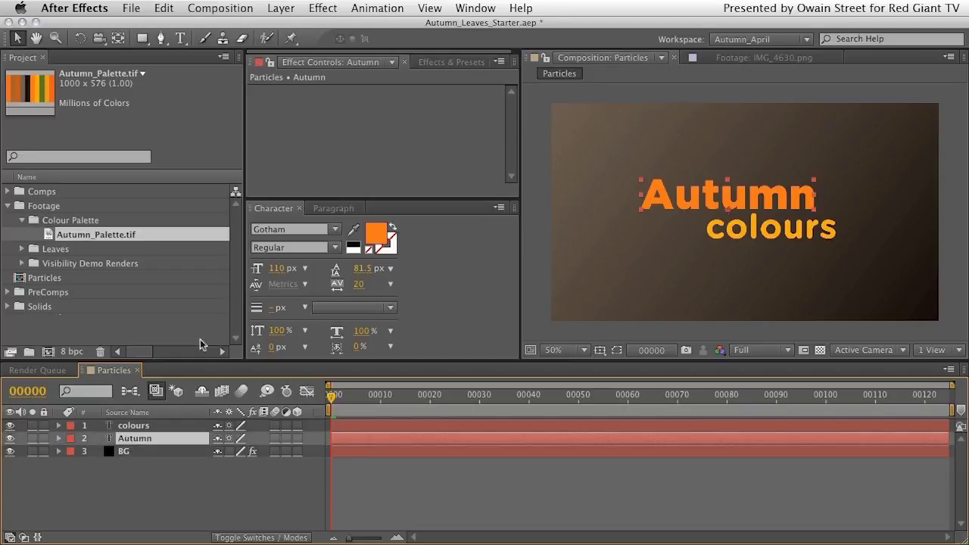
left_click(282, 7)
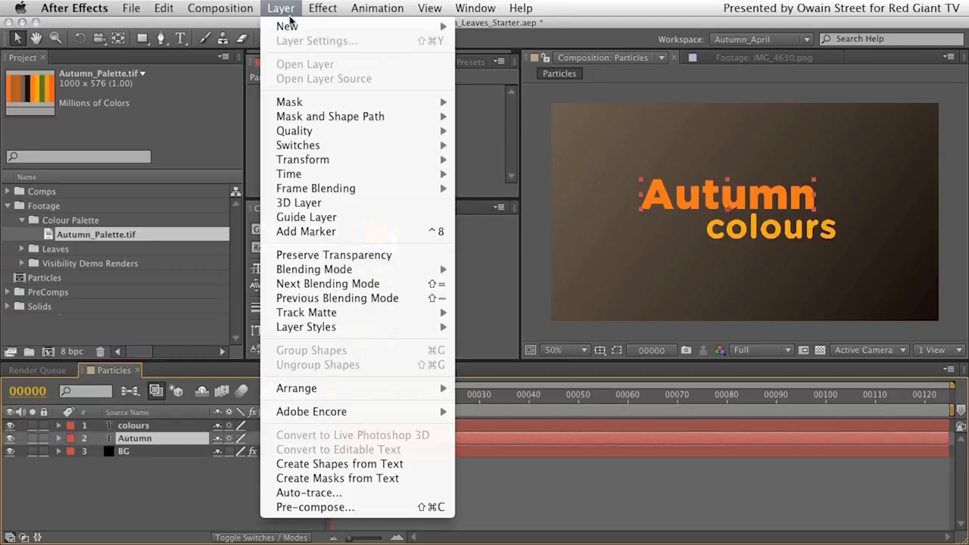
left_click(148, 484)
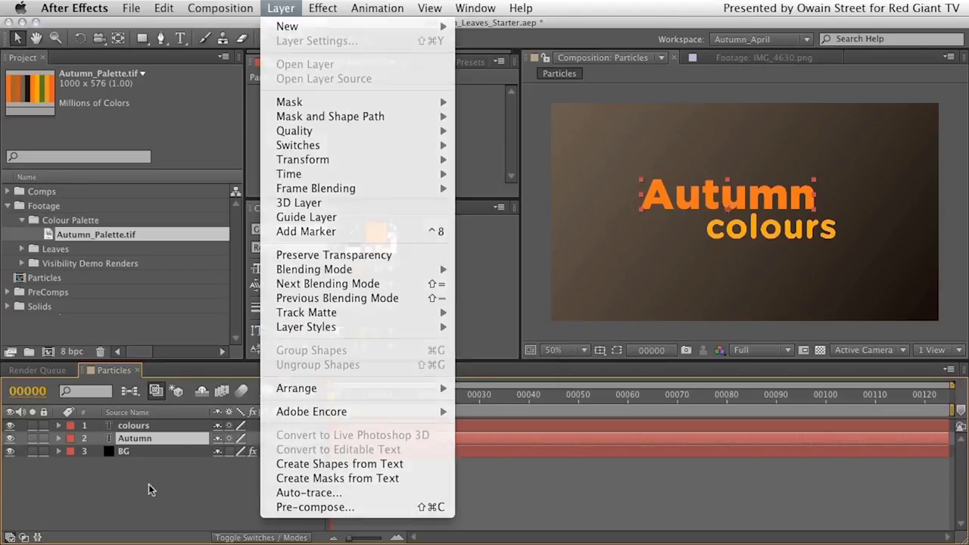
right_click(137, 442)
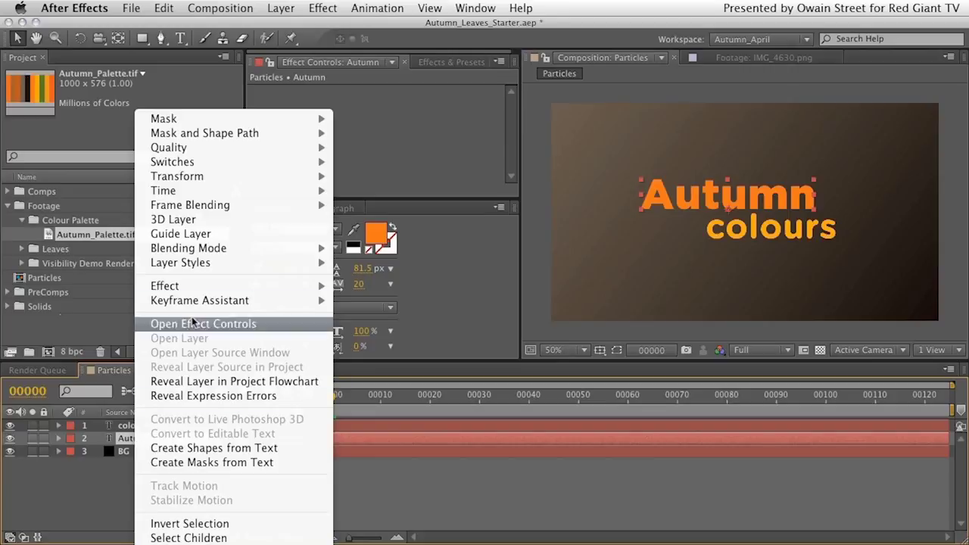
mouse_move(198, 262)
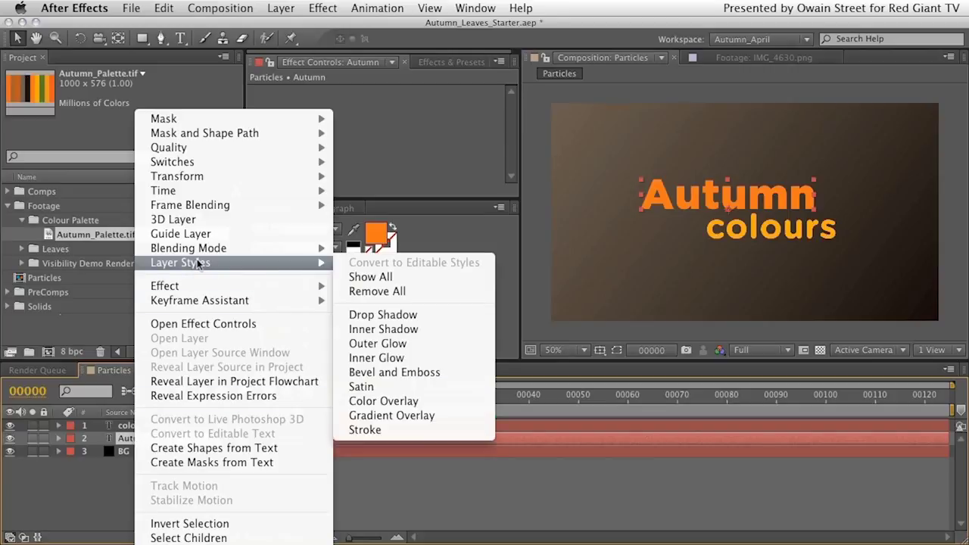
left_click(418, 372)
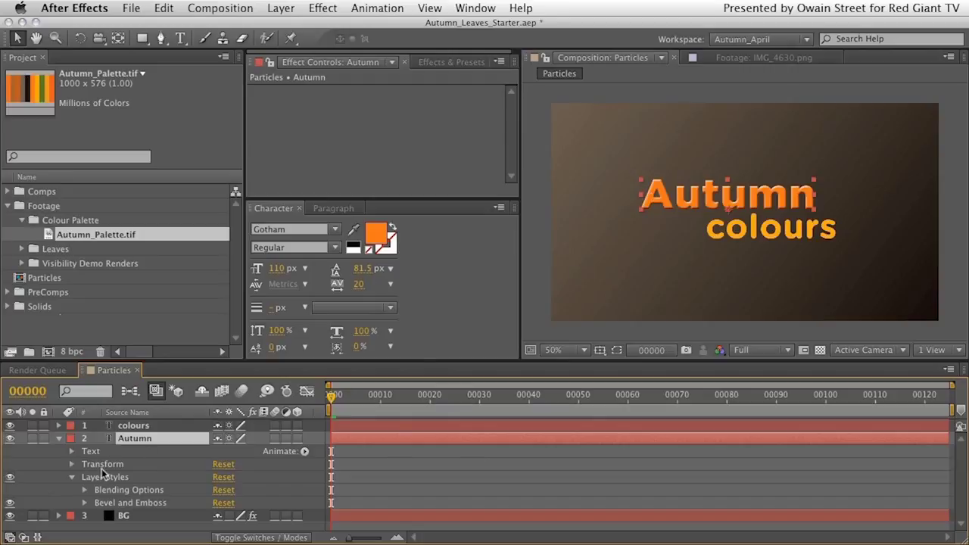
Step: Set the Autumn text's Bevel and Emboss depth to 125% and size to 4, and inspect the bevel at 100% magnification
left_click(85, 505)
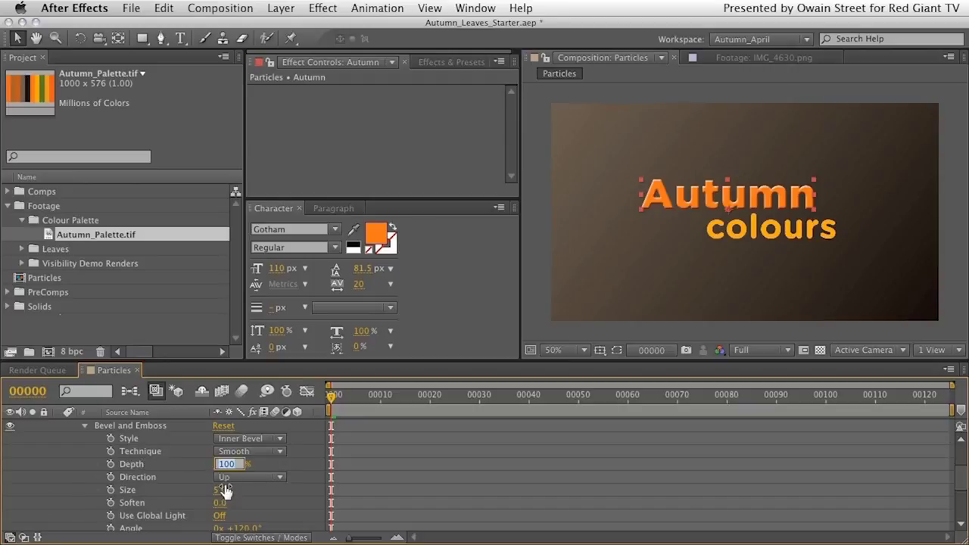
type("125")
key("Return")
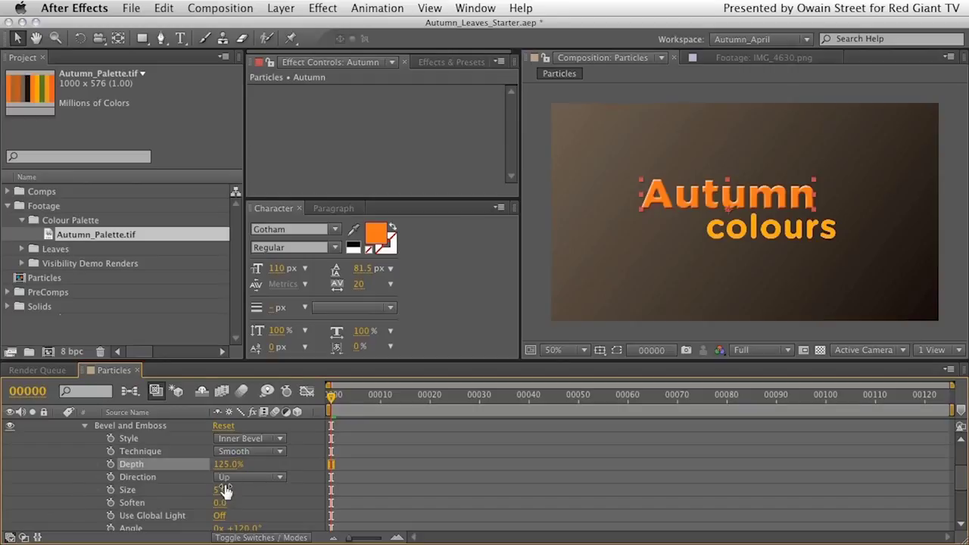
left_click(219, 490)
type("4")
key("Return")
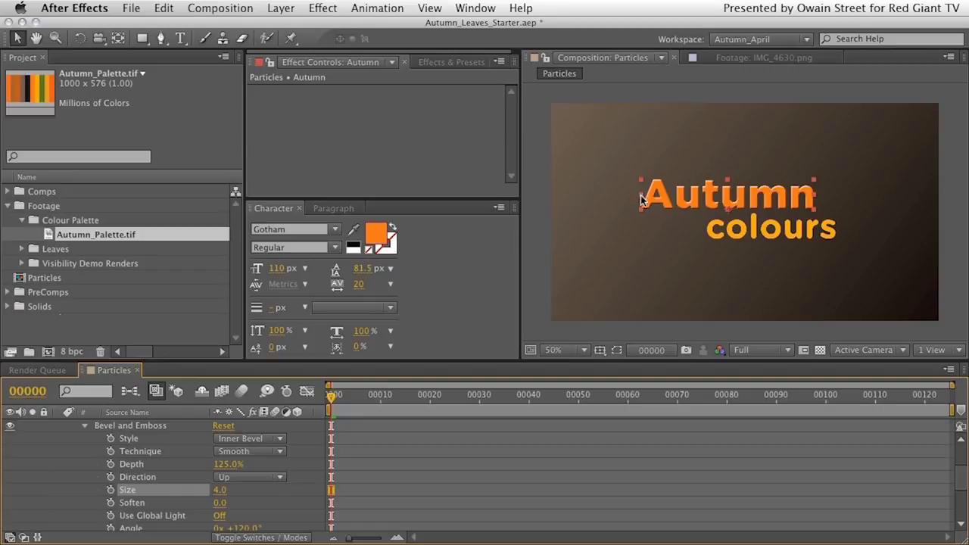
key("period")
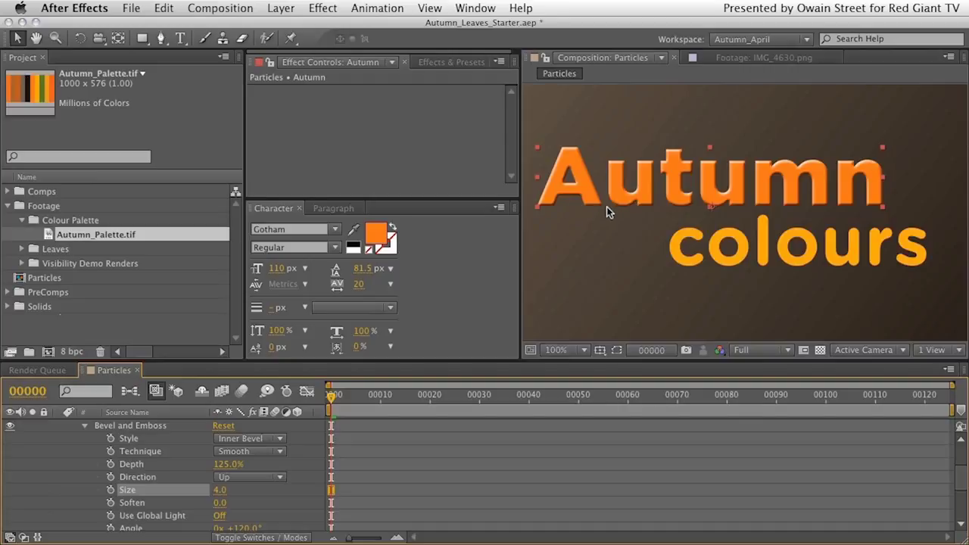
Step: Apply a Bevel and Emboss layer style to the colours text layer
key("comma")
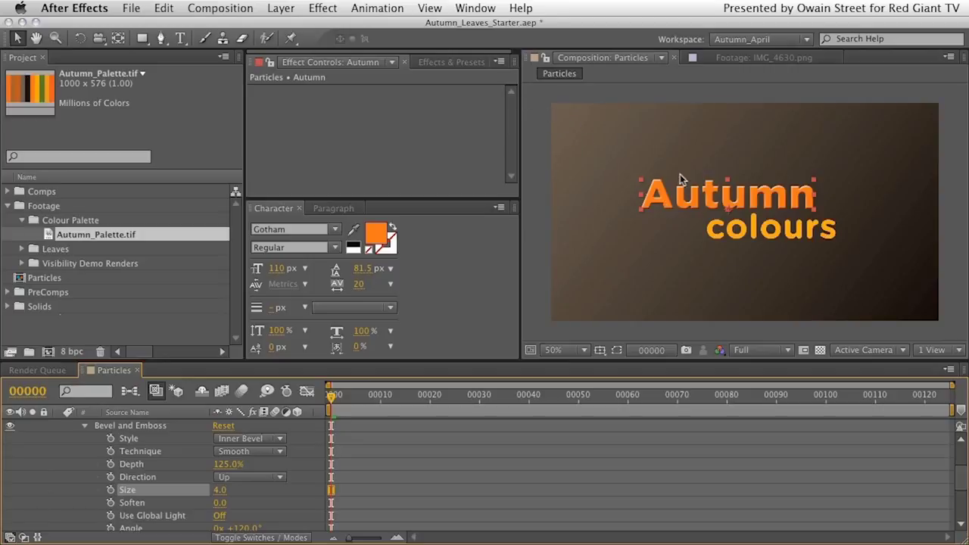
left_click(84, 425)
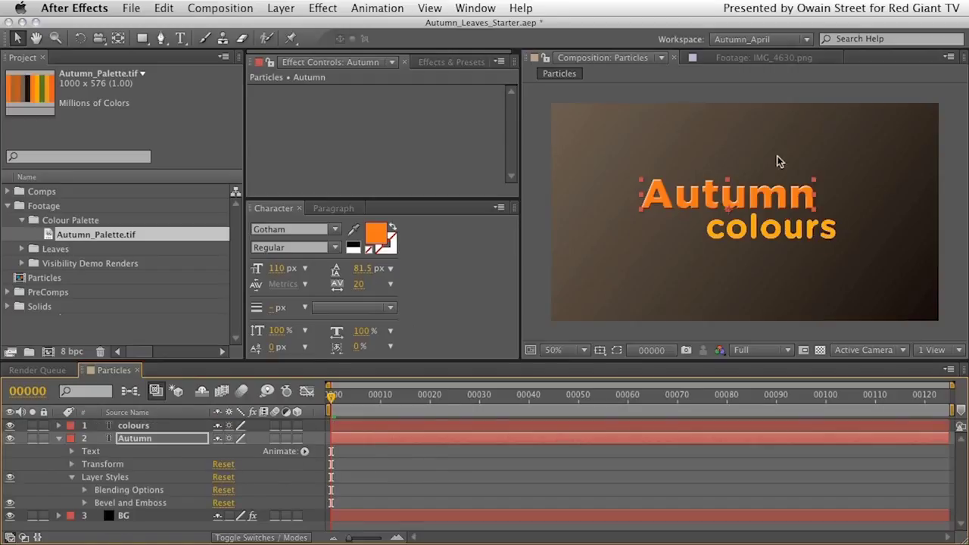
left_click(135, 426)
right_click(141, 429)
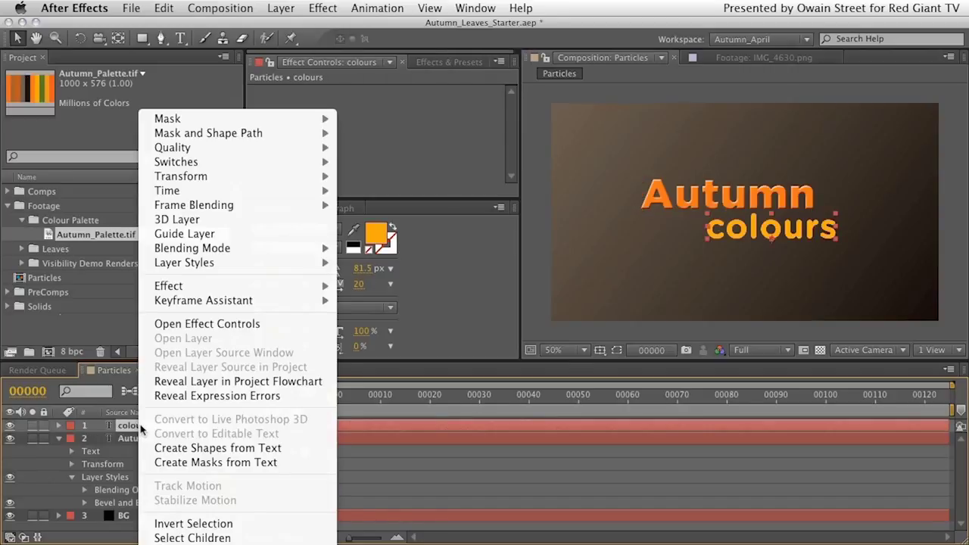
mouse_move(218, 259)
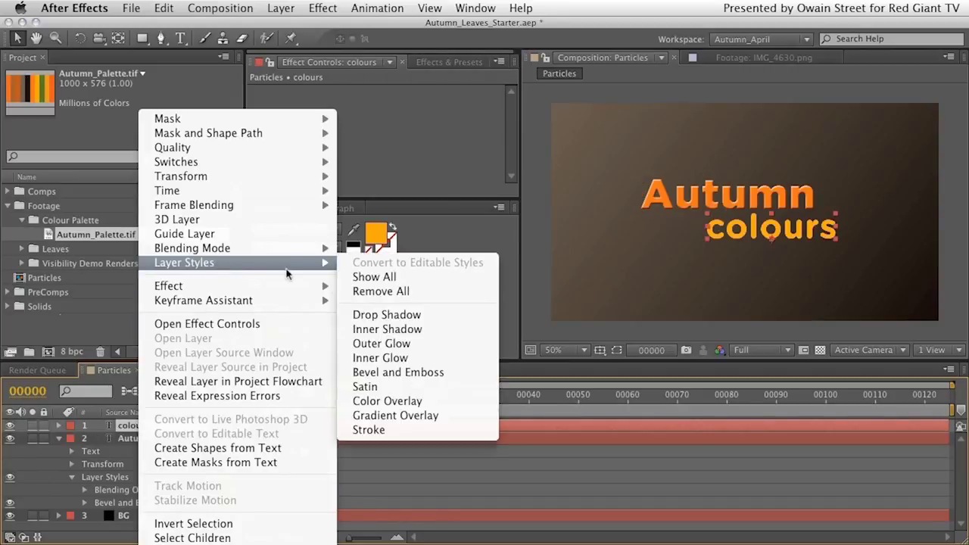
left_click(426, 372)
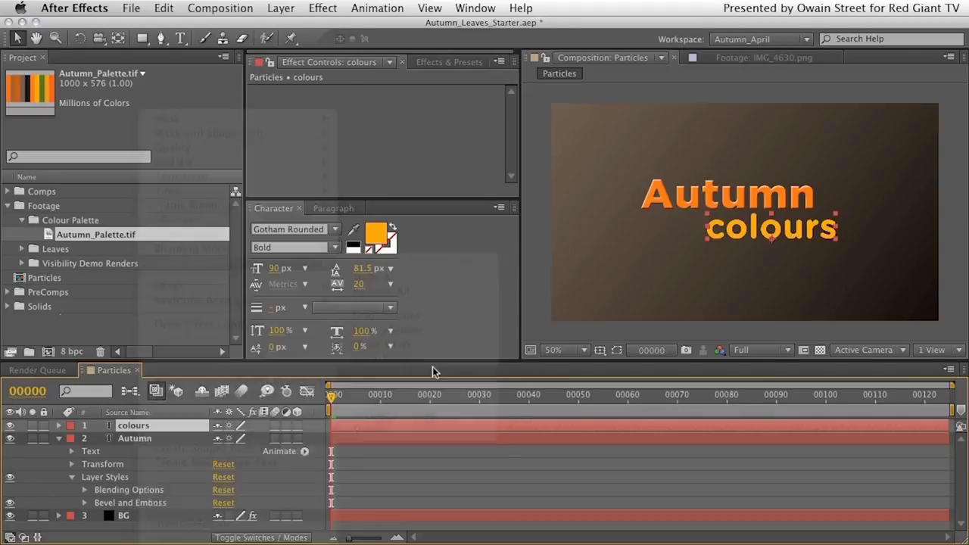
Step: Set the colours text's Bevel and Emboss depth to 150% and soften to 2, and inspect the bevel at 100% magnification
left_click(84, 491)
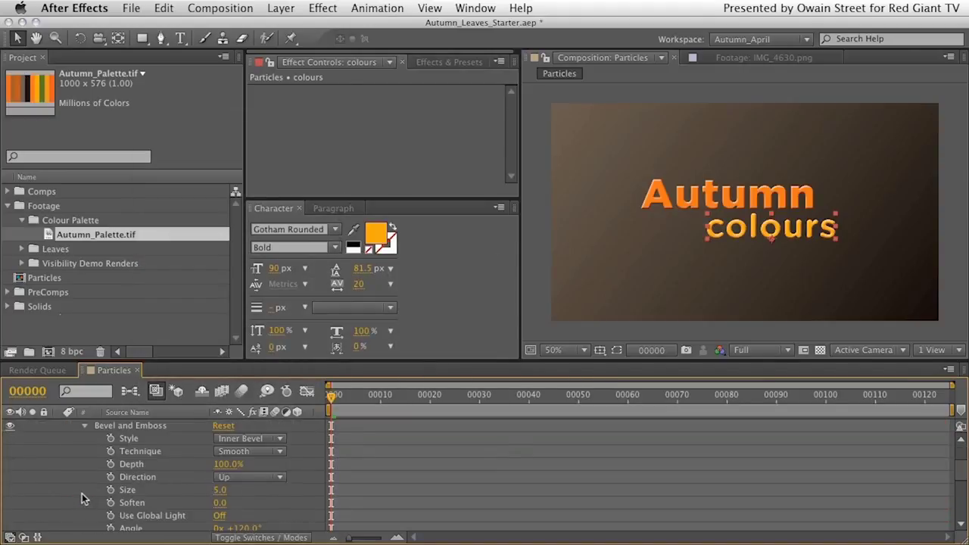
left_click(227, 465)
type("150")
key("Return")
key("period")
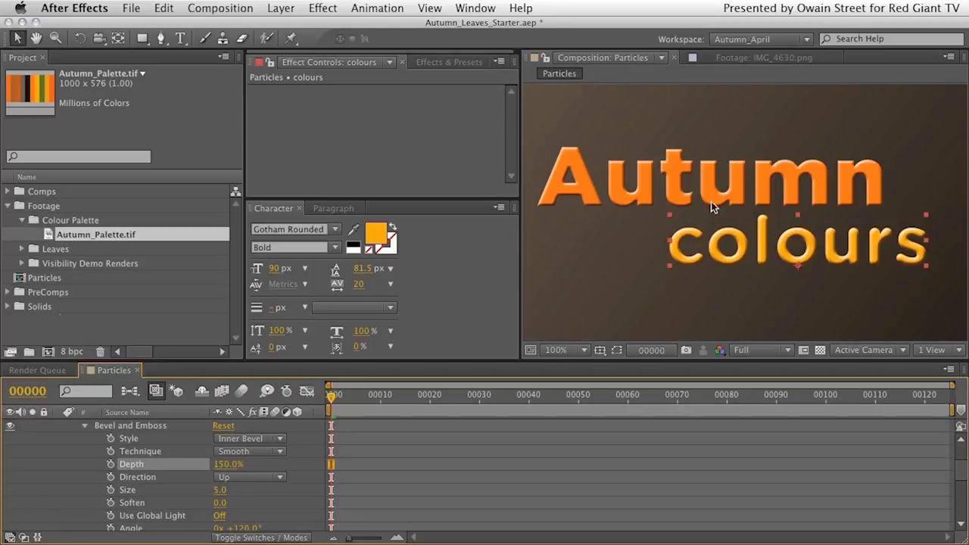
left_click(221, 502)
type("2")
key("Return")
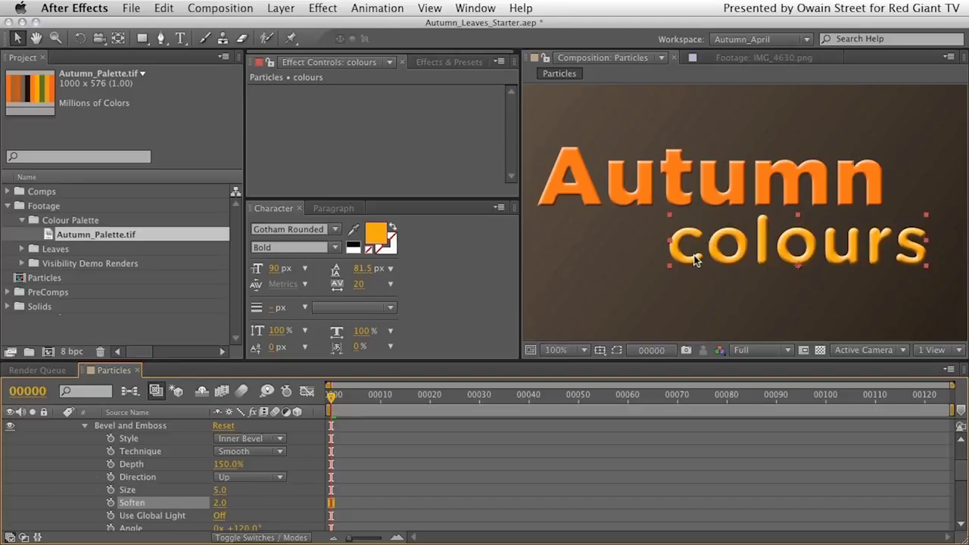
key("comma")
key("comma")
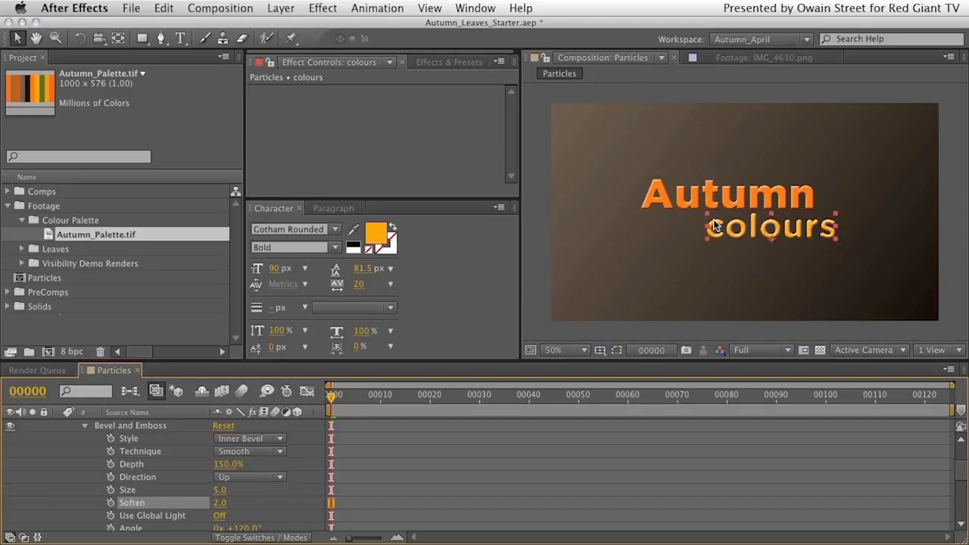
left_click(83, 426)
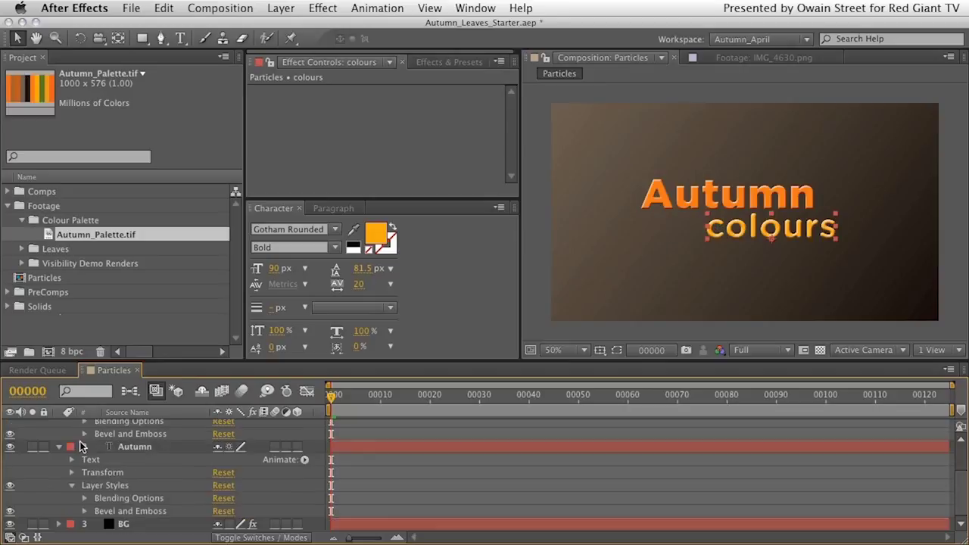
left_click(56, 426)
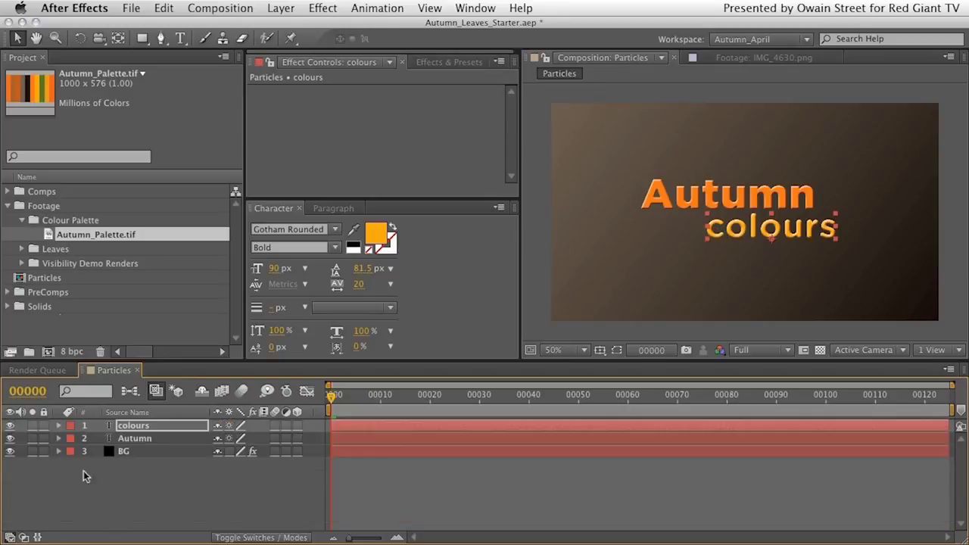
Step: Pre-compose the colours and Autumn text layers together as Type_PC, moving all attributes, and make the resulting layer 3D
key("Return")
left_click(132, 439, "shift")
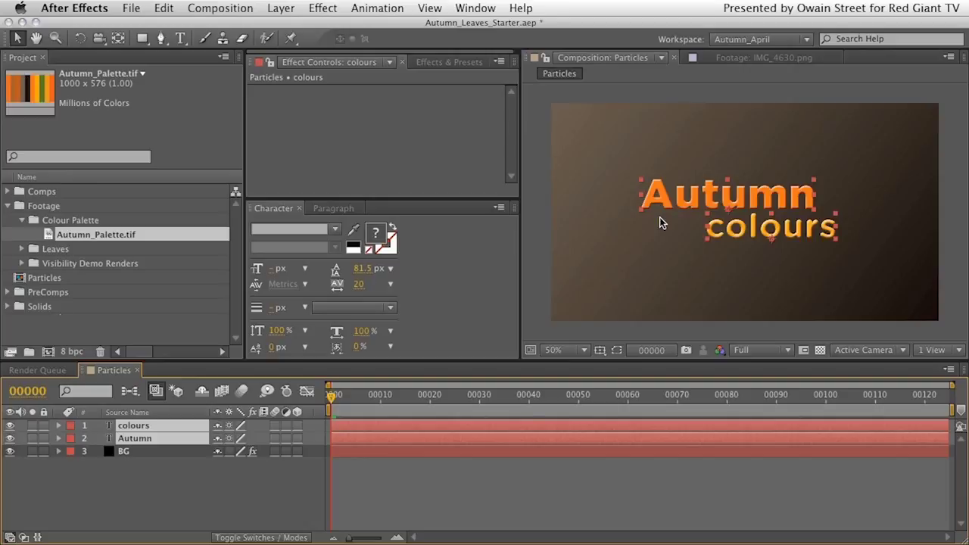
key("super+shift+c")
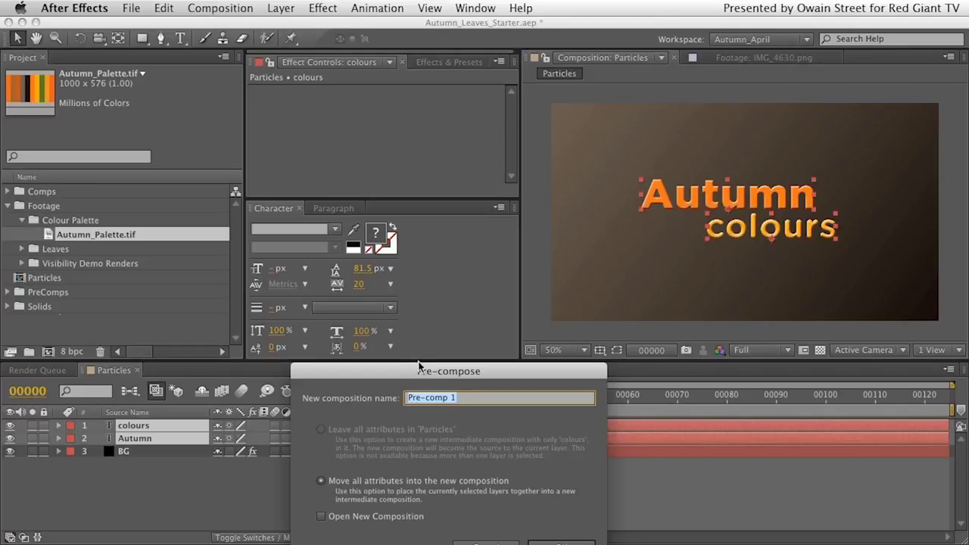
left_click_drag(446, 372, 470, 180)
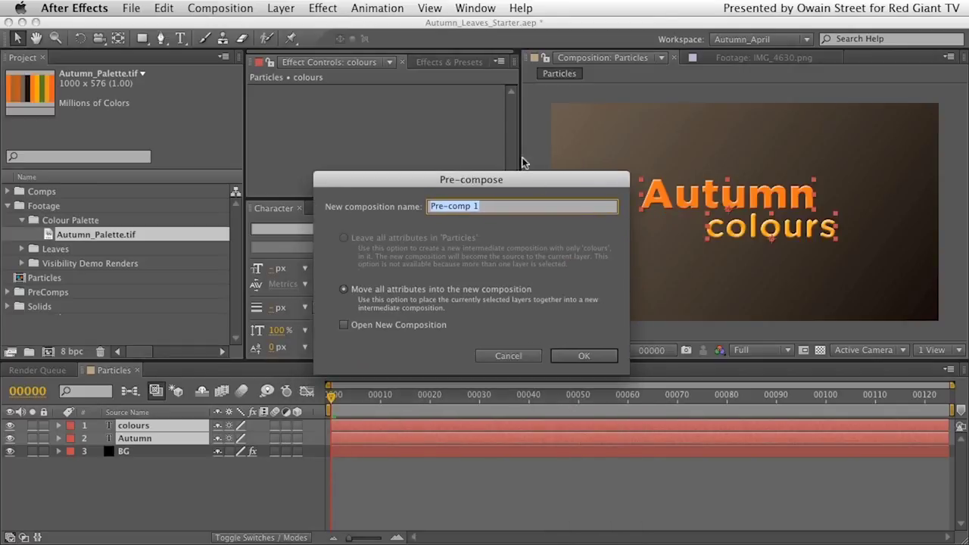
type("Type_PC")
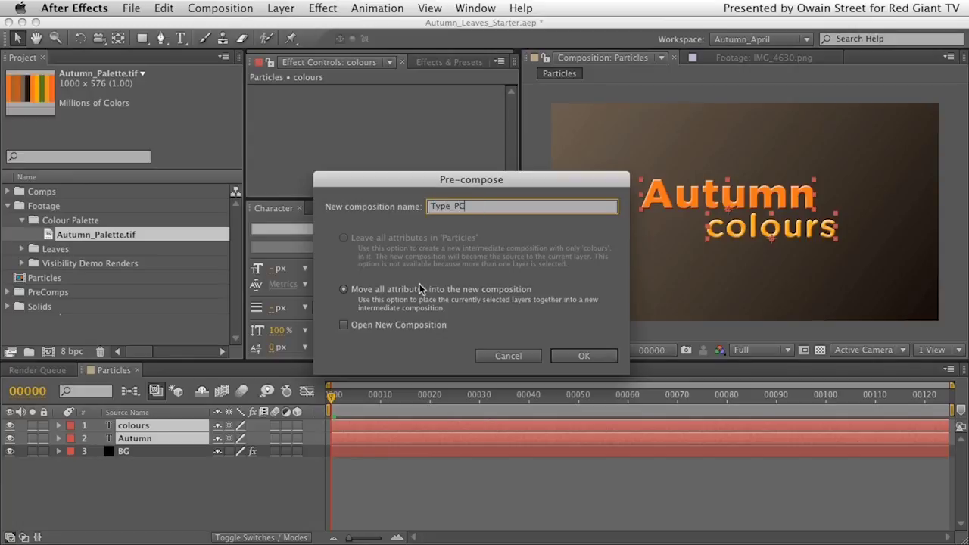
left_click(584, 356)
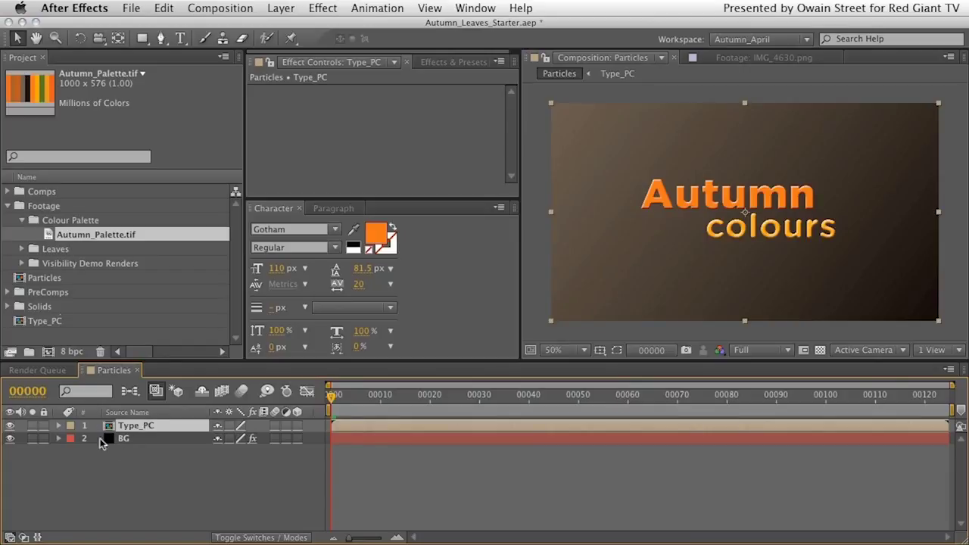
left_click(297, 426)
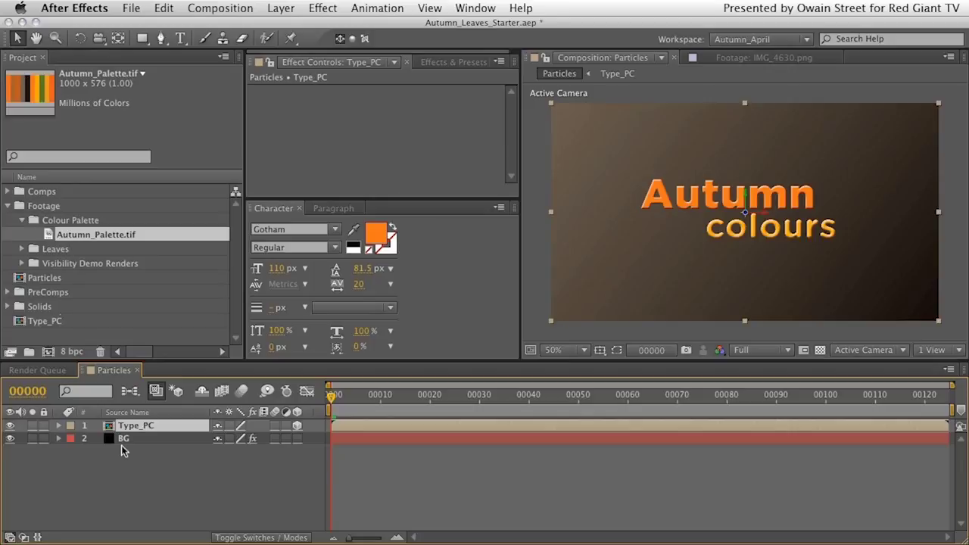
Step: Add a two-node camera with the 35mm preset to the composition, named 35mm Camera
left_click(139, 497)
right_click(137, 497)
mouse_move(176, 426)
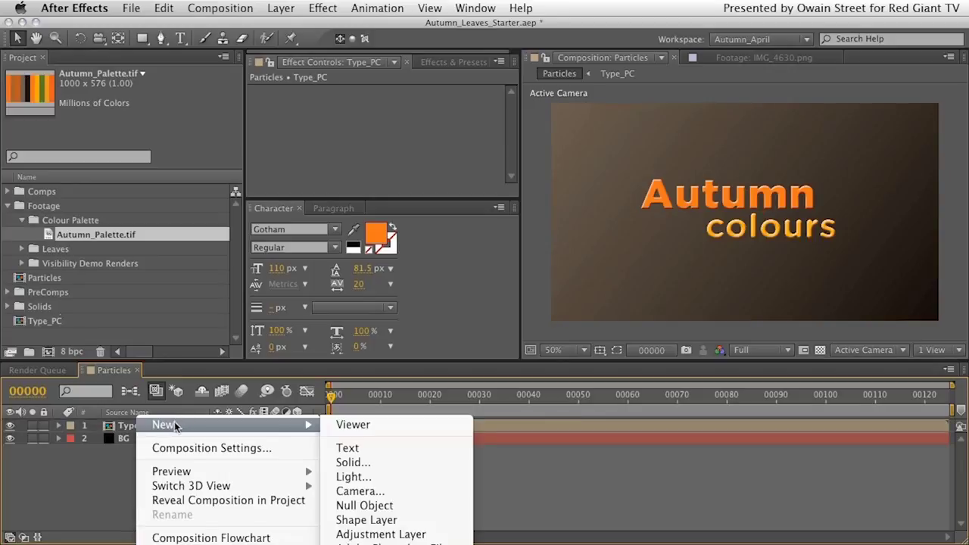
left_click(360, 494)
type("35mm Camera")
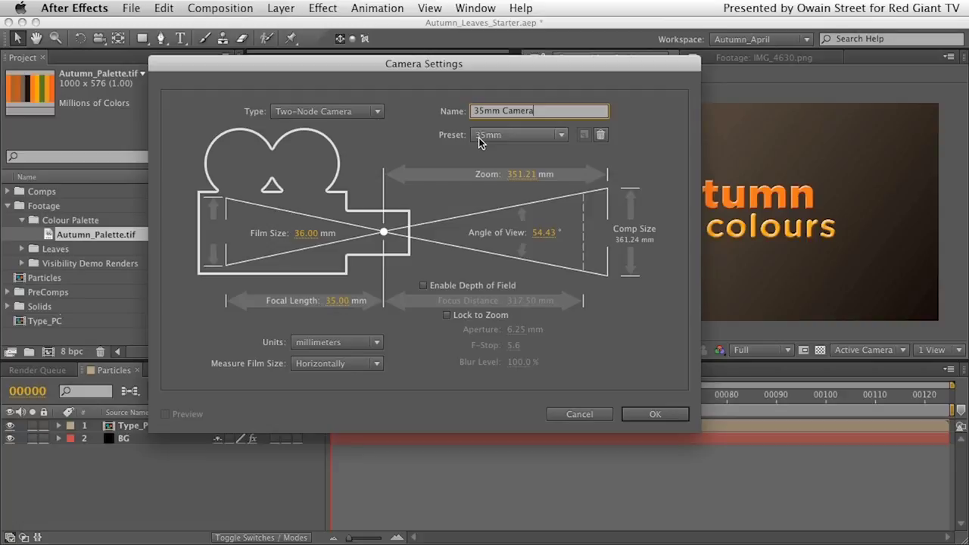
left_click(667, 414)
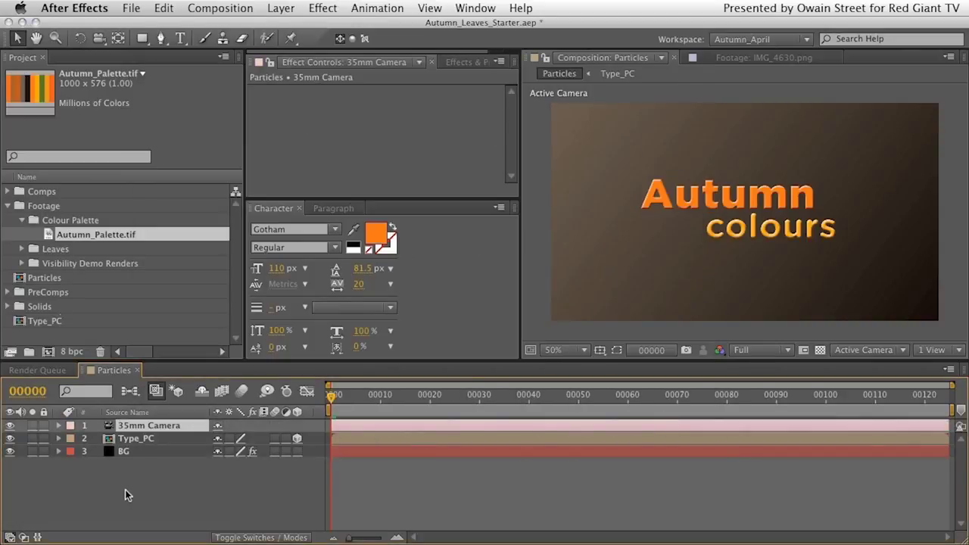
right_click(127, 494)
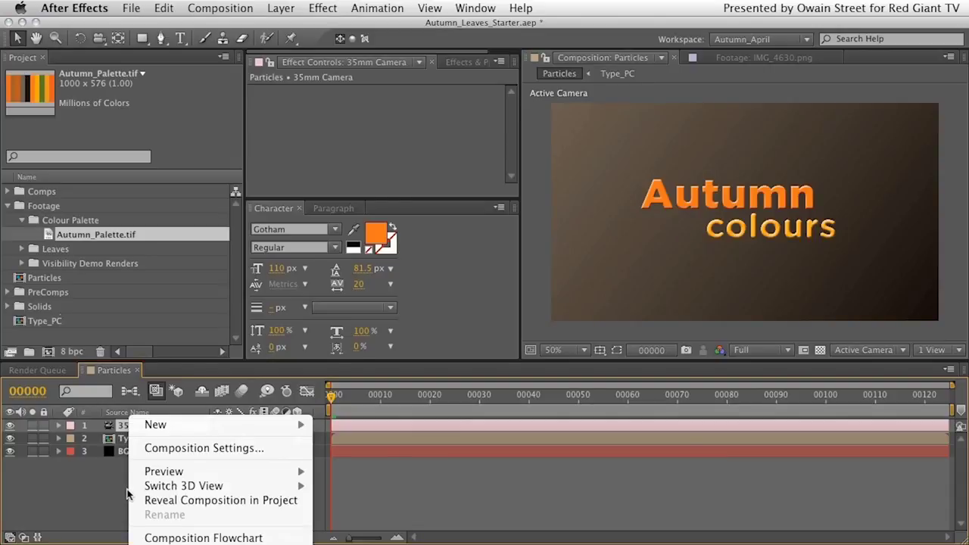
mouse_move(169, 430)
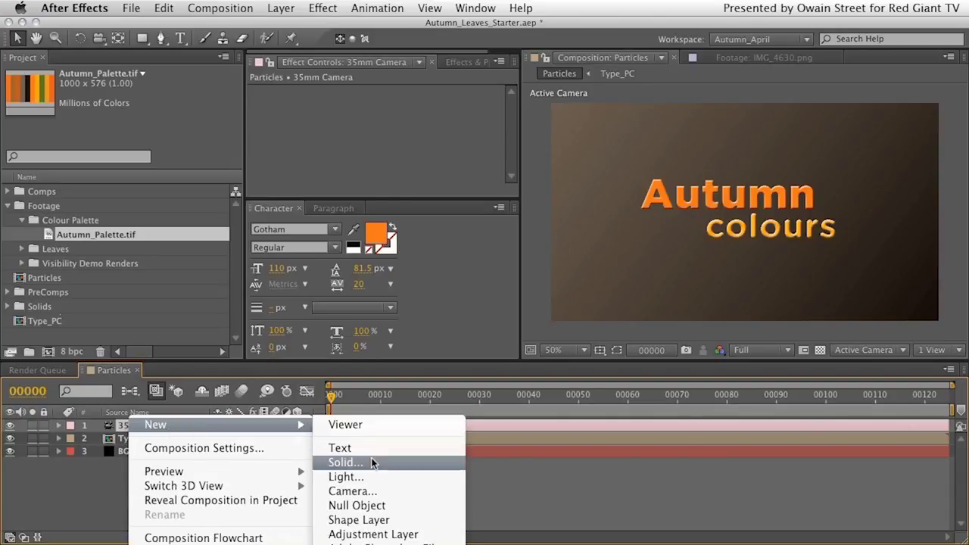
left_click(68, 493)
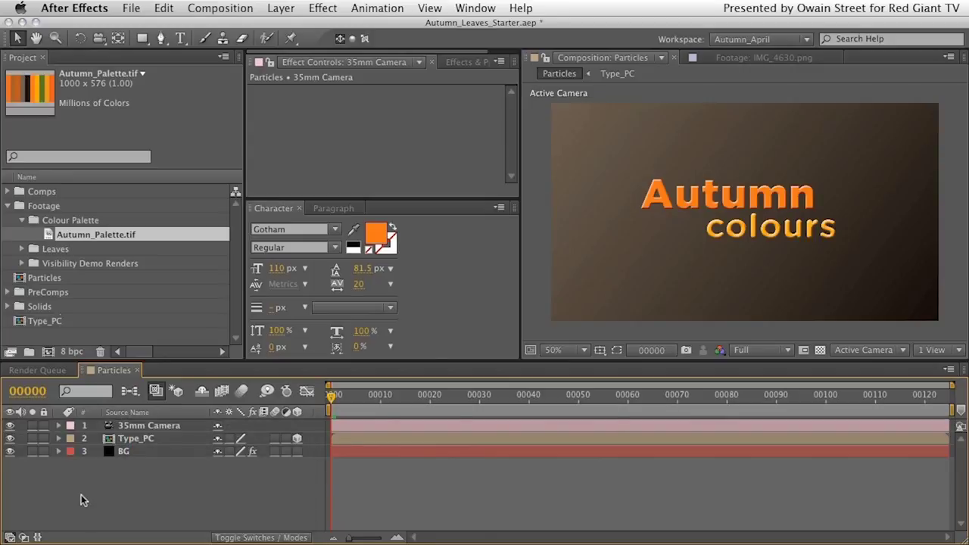
Step: Create a 1024 × 576 px solid named PARTICLES in dark purple (hex 490062)
key("super+y")
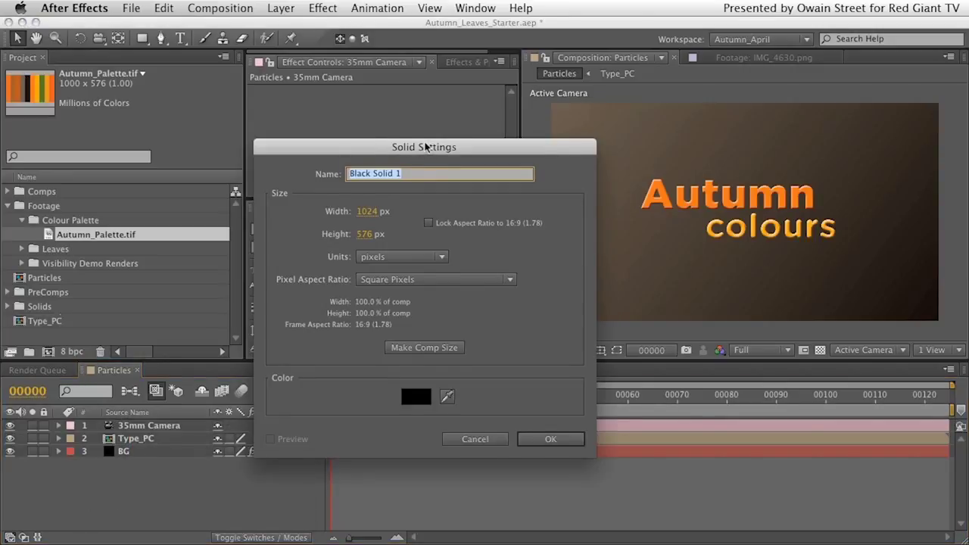
left_click_drag(424, 146, 423, 136)
type("PARTICLES")
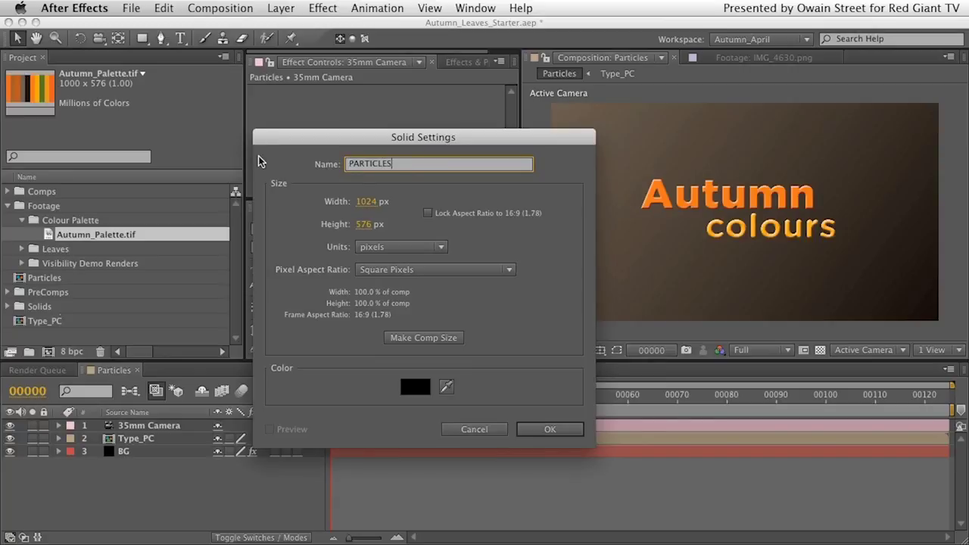
left_click(416, 388)
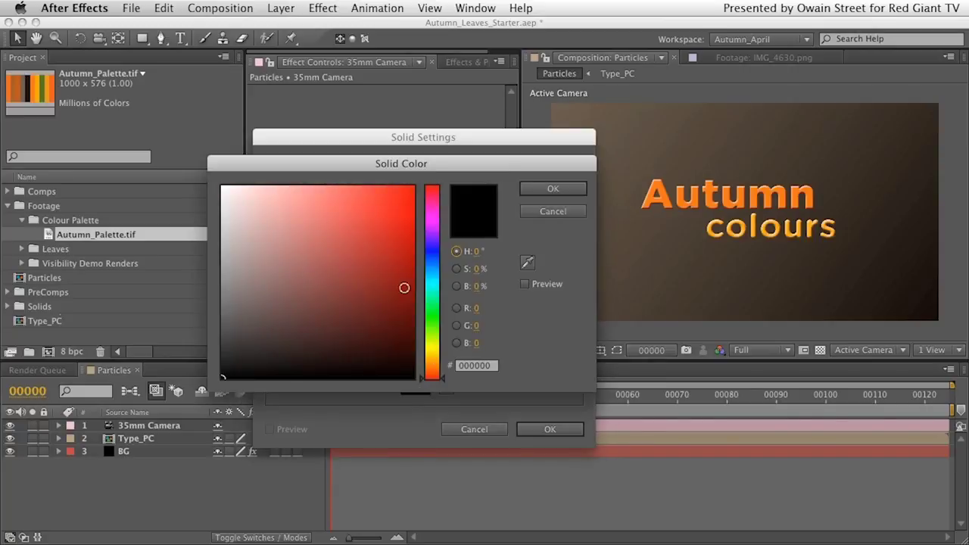
left_click(433, 225)
left_click_drag(413, 243, 412, 305)
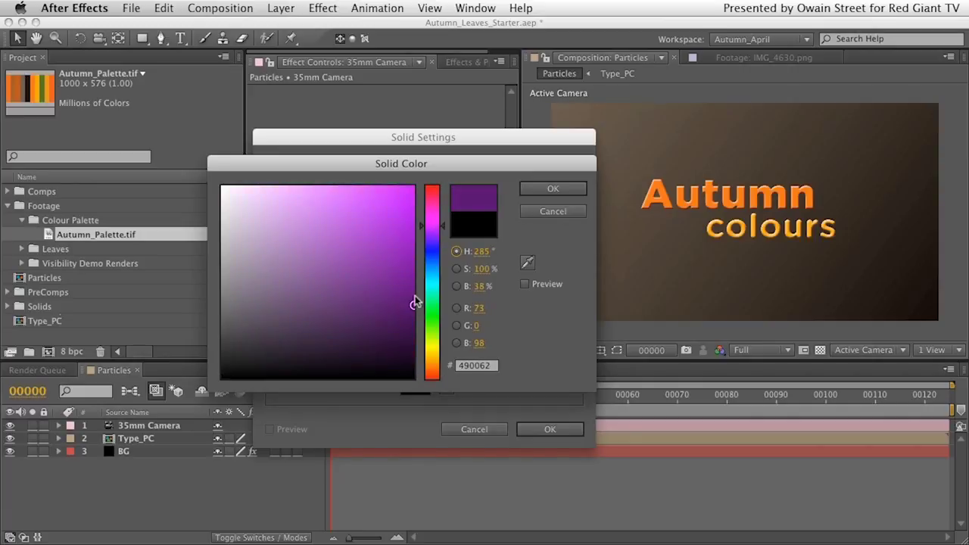
left_click(545, 187)
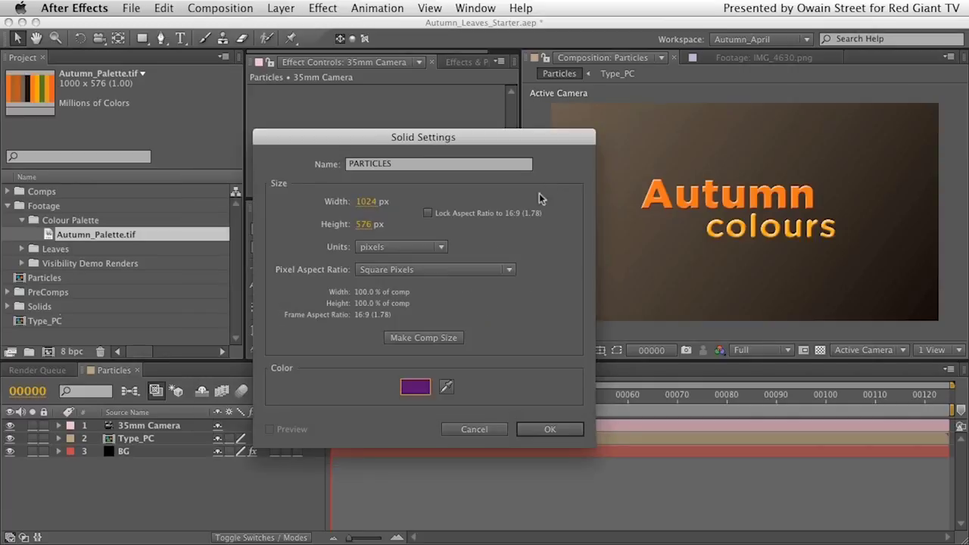
left_click(550, 430)
Step: Apply the Trapcode Particular effect to the PARTICLES layer and scrub from the start to about frame 84 to preview the emission
left_click_drag(363, 201, 359, 338)
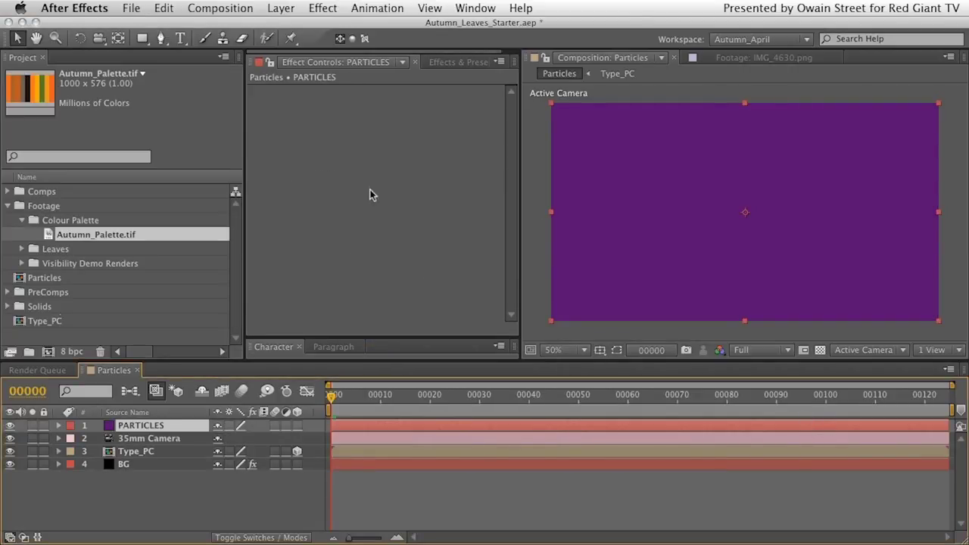
right_click(369, 185)
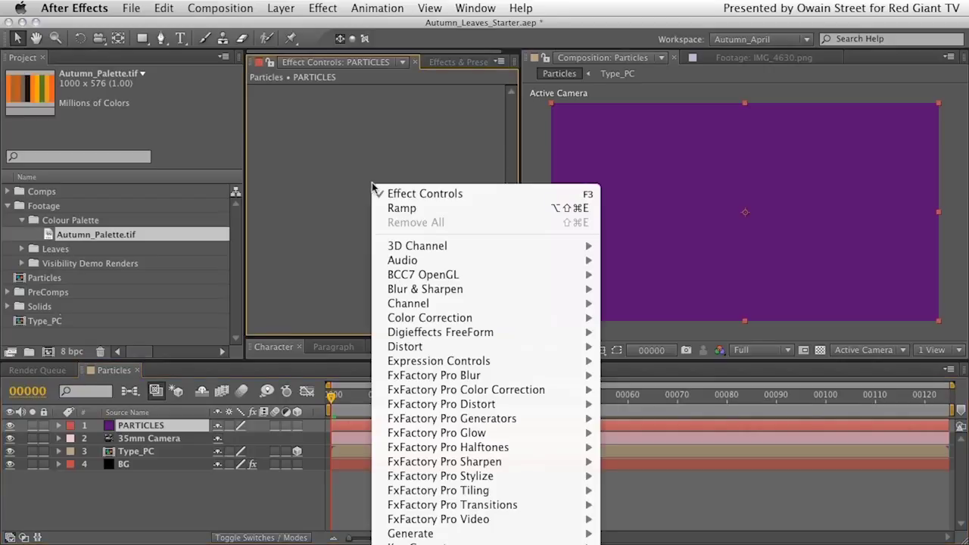
scroll(484, 454, "down", 10)
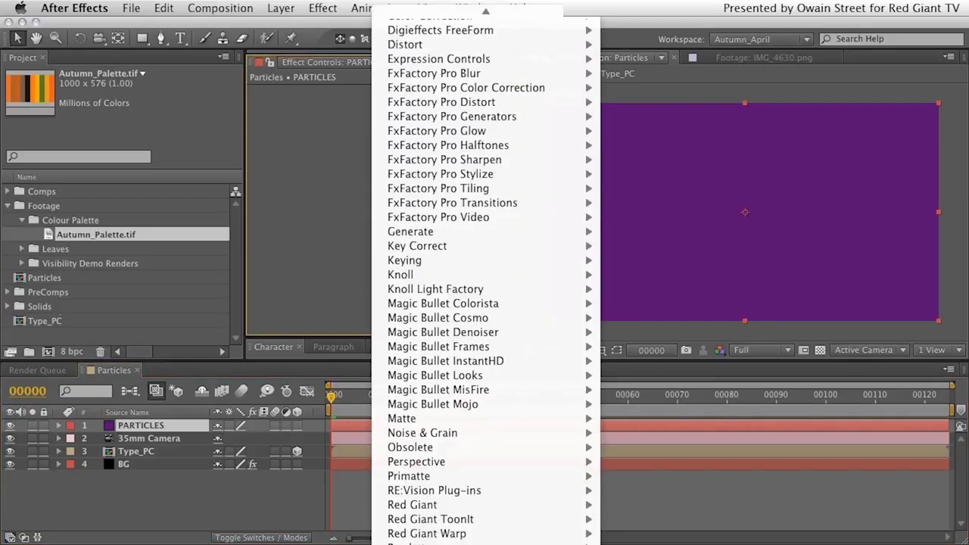
mouse_move(470, 512)
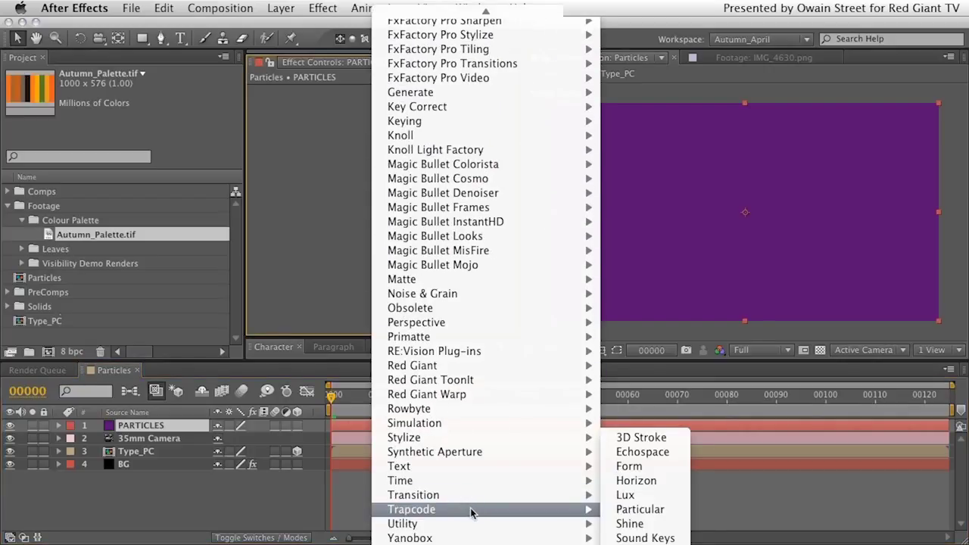
left_click(651, 510)
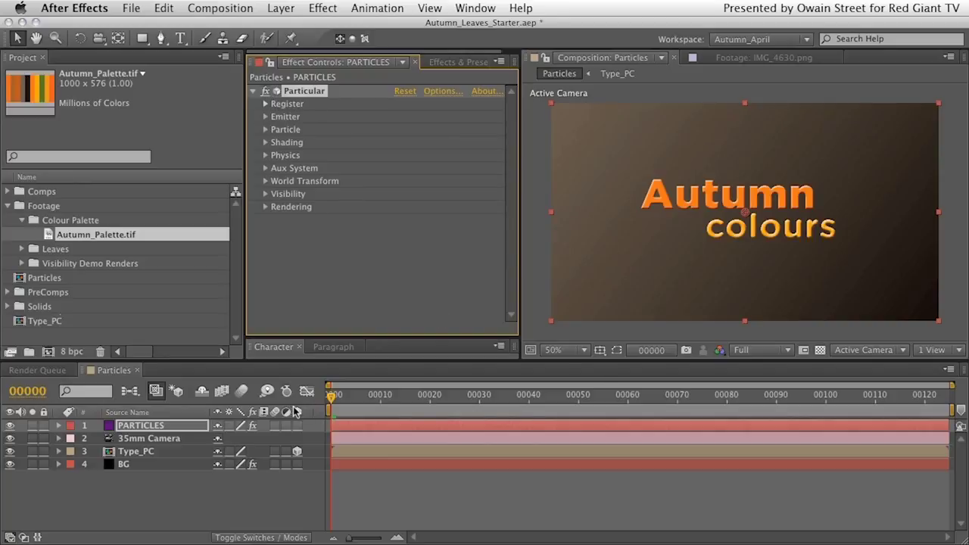
left_click_drag(332, 399, 746, 400)
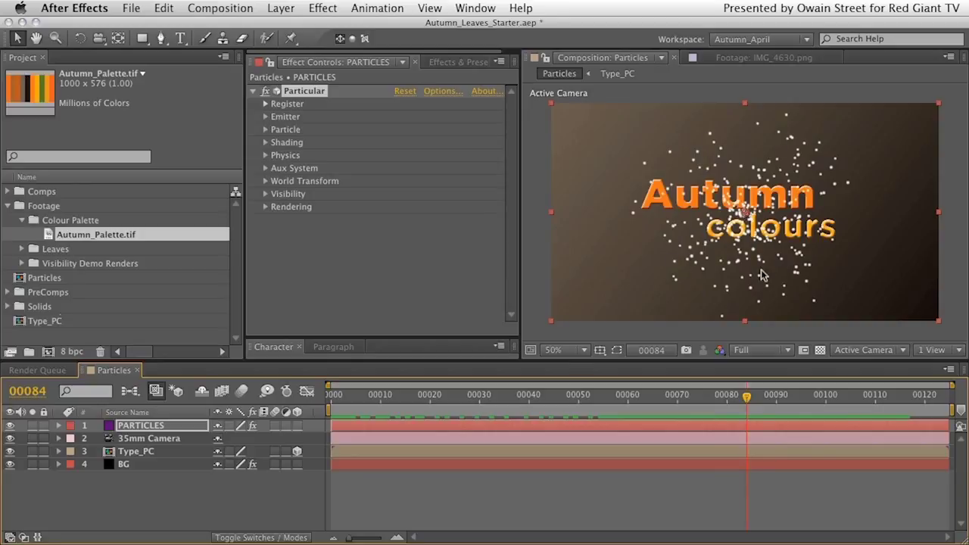
mouse_move(748, 396)
left_mouse_down()
mouse_move(804, 395)
mouse_move(743, 401)
left_mouse_up()
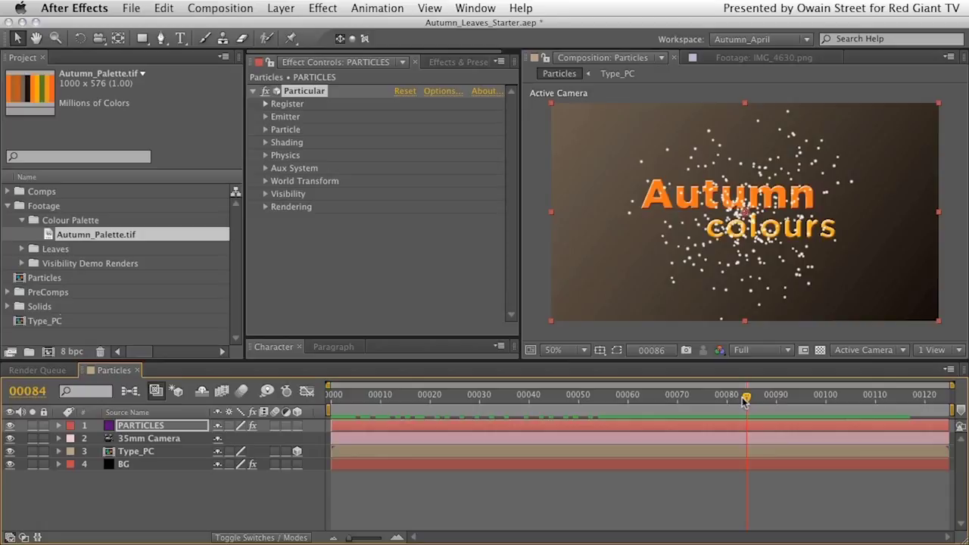
Step: Examine Particular's Emitter and Particle settings with the composition at frame 81
mouse_move(745, 401)
left_mouse_down()
mouse_move(683, 399)
mouse_move(796, 399)
mouse_move(706, 408)
mouse_move(731, 409)
left_mouse_up()
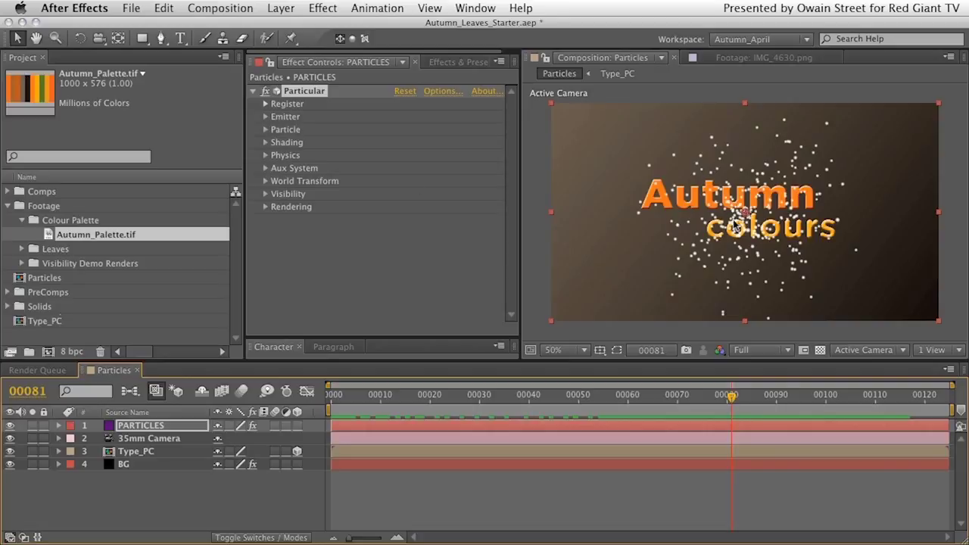
left_click(266, 117)
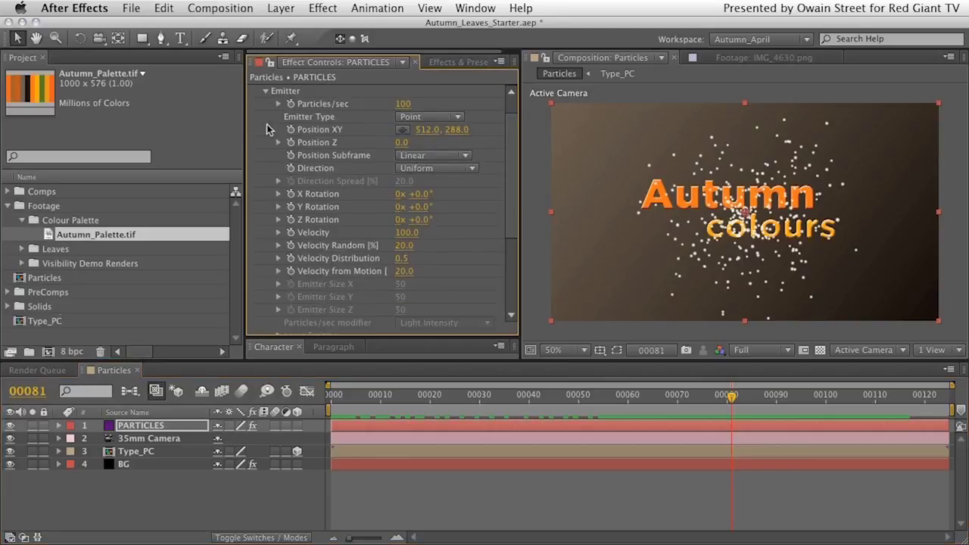
left_click(266, 91)
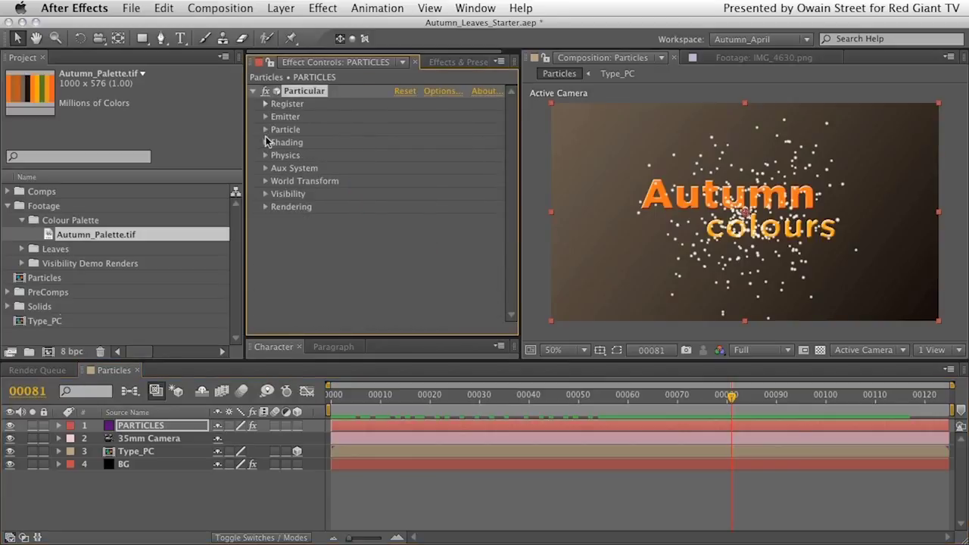
left_click(266, 130)
left_click(267, 92)
left_click(265, 129)
scroll(284, 288, "down", 5)
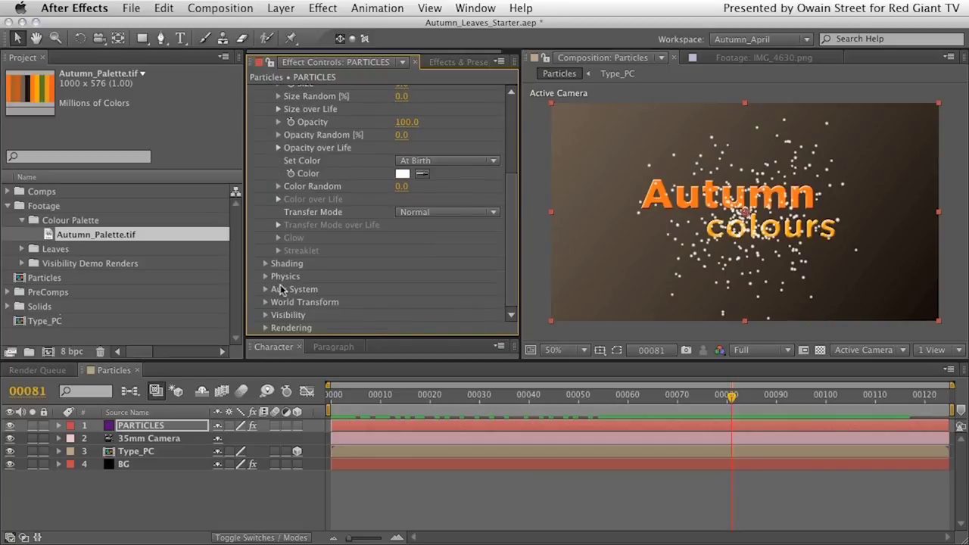
Step: Look through Particular's Physics, Aux System and Visibility settings, and collapse all the open property groups
left_click(267, 280)
scroll(408, 303, "down", 2)
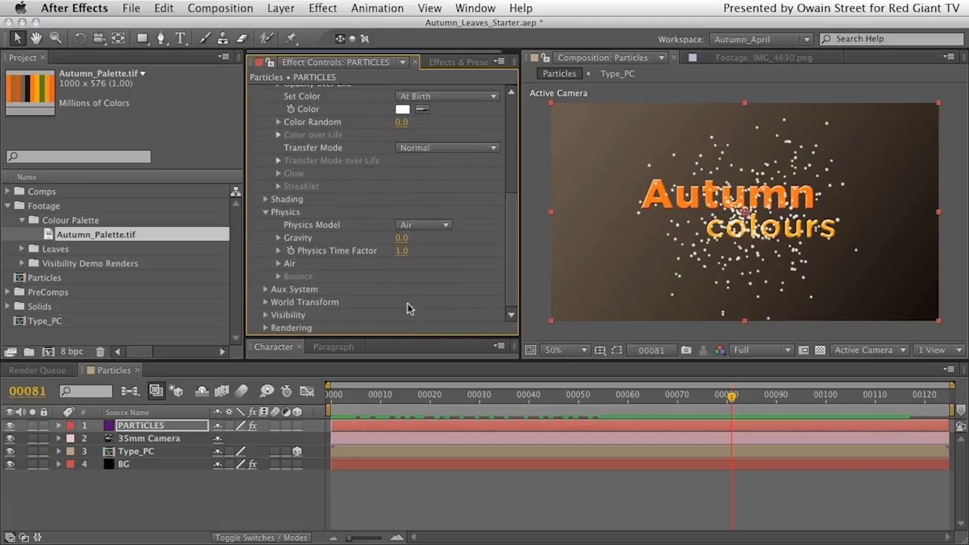
left_click(266, 289)
scroll(517, 263, "down", 5)
scroll(512, 239, "down", 2)
left_click(266, 318)
scroll(476, 304, "down", 4)
scroll(506, 220, "up", 12)
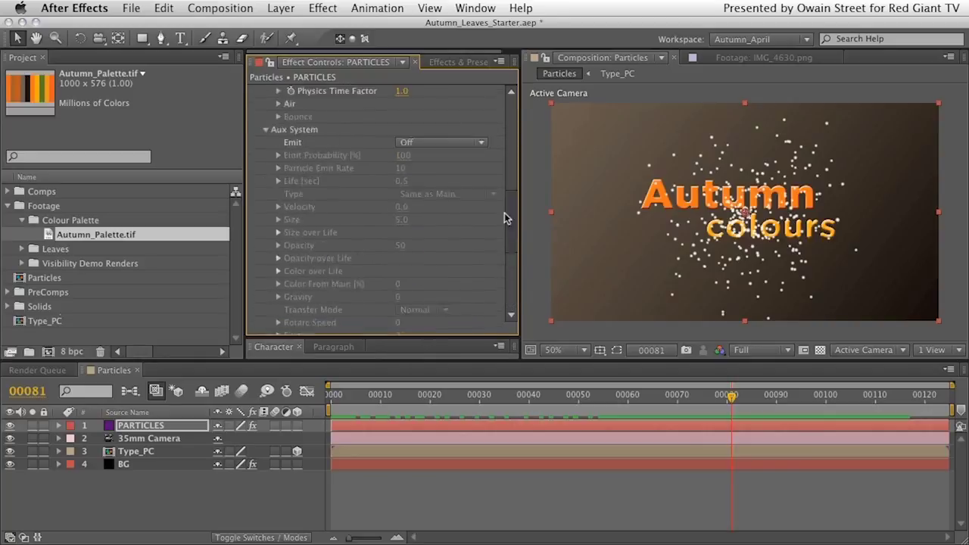
left_click_drag(512, 137, 510, 315)
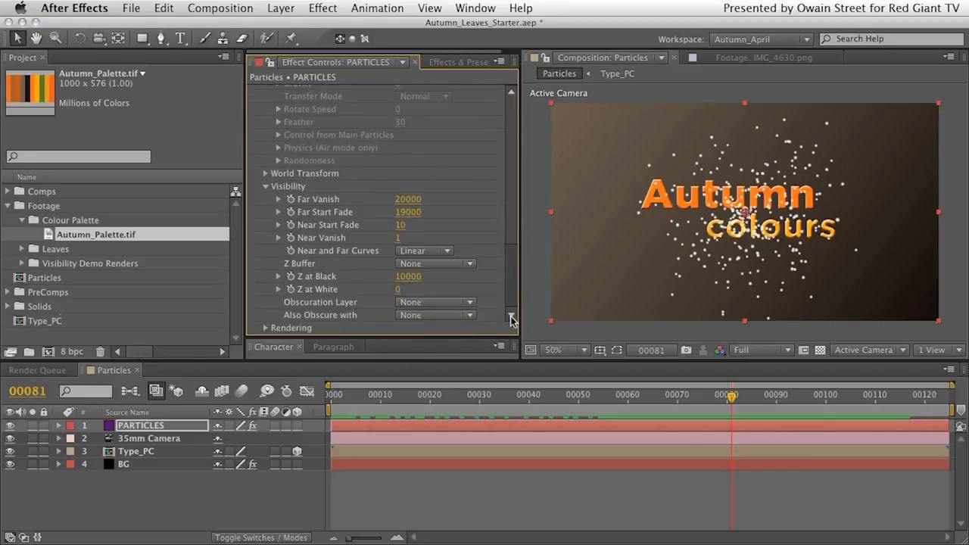
left_click(266, 186)
left_click_drag(511, 277, 511, 212)
left_click(266, 271)
scroll(515, 262, "up", 5)
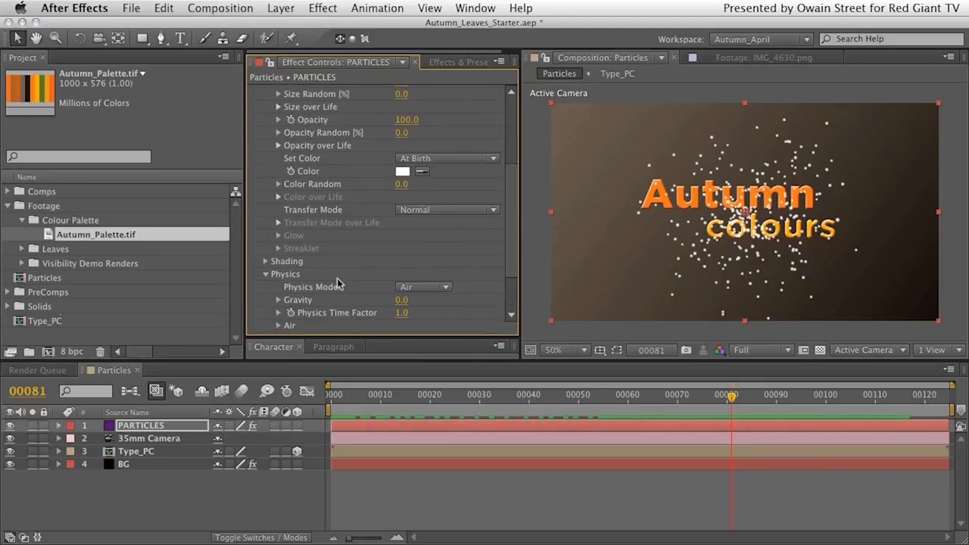
left_click(264, 277)
scroll(501, 238, "up", 8)
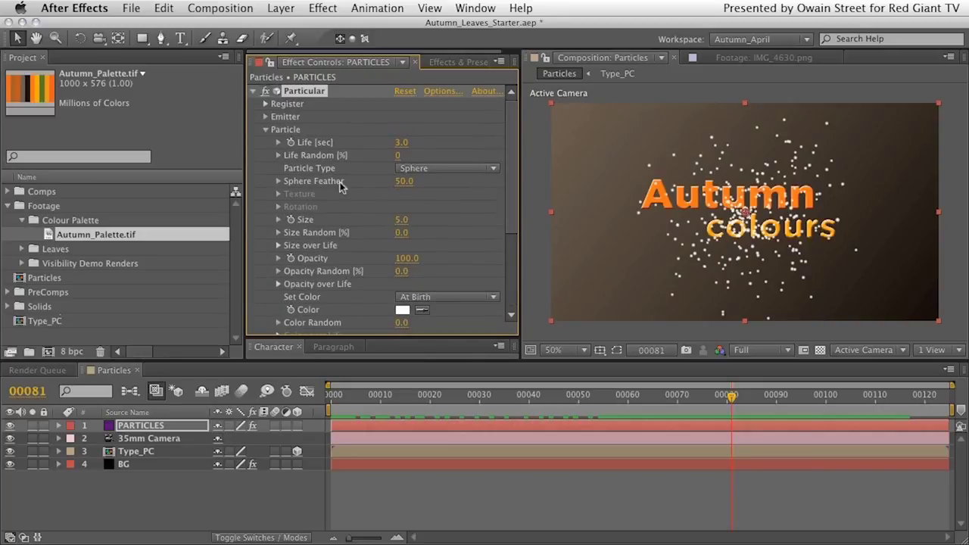
left_click(266, 130)
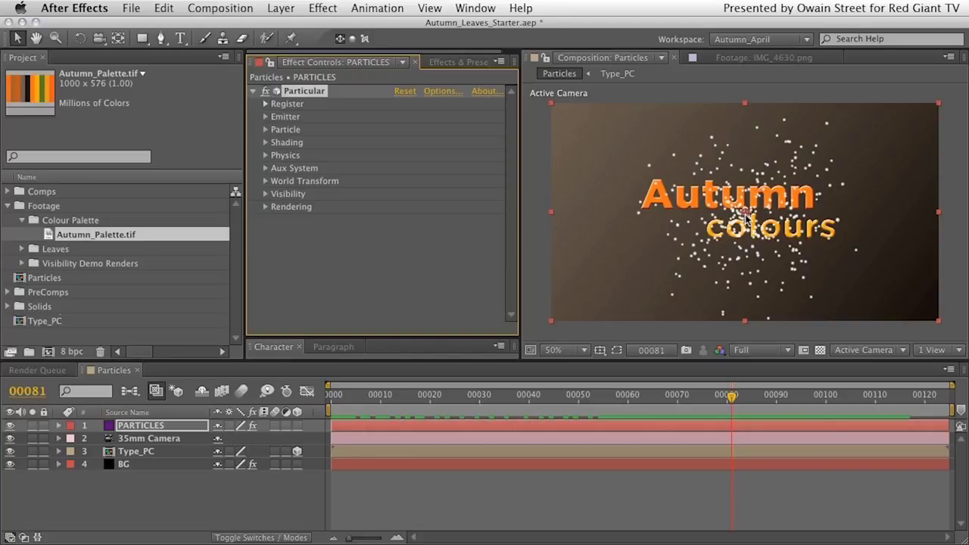
Step: Try the Box emitter type in Particular's Emitter settings and switch it back to Point
left_click(266, 118)
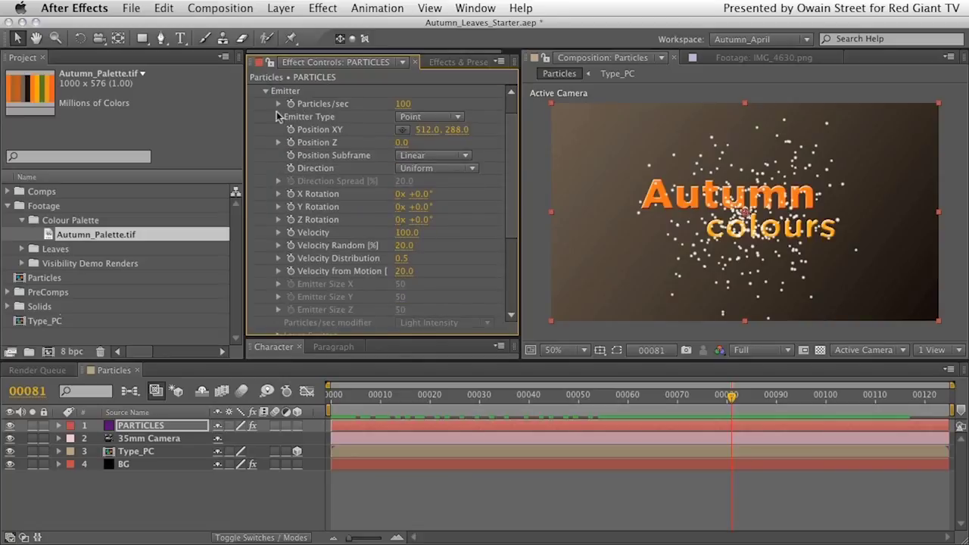
left_click(422, 119)
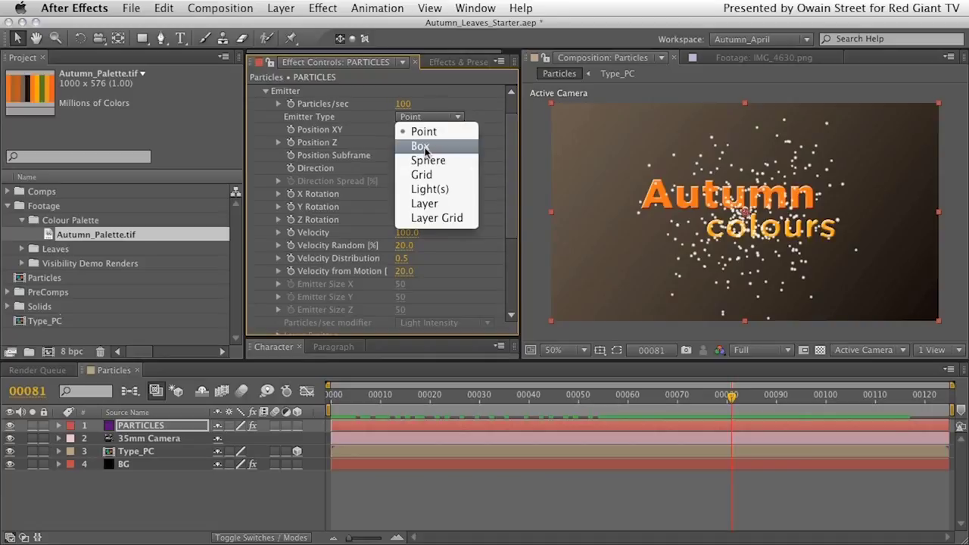
left_click(420, 148)
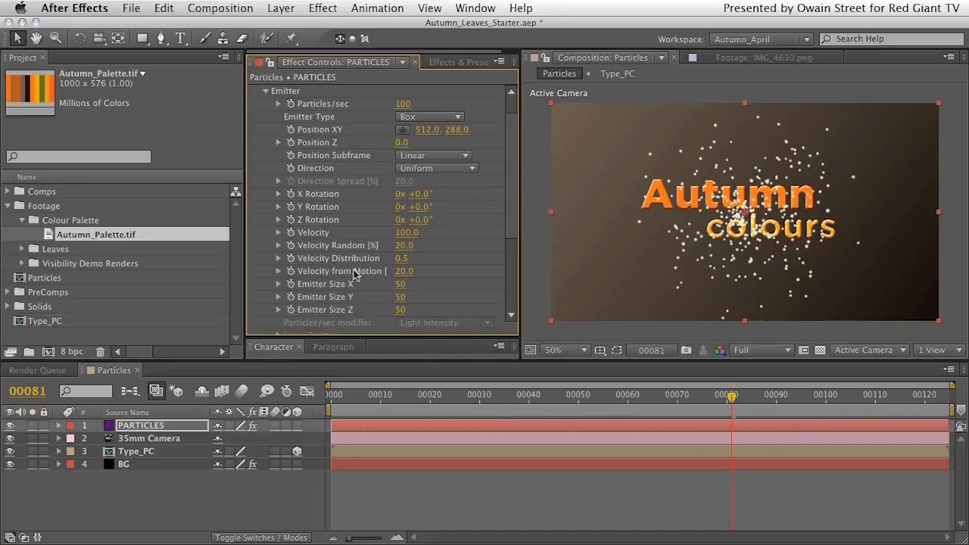
left_click(427, 117)
left_click(428, 130)
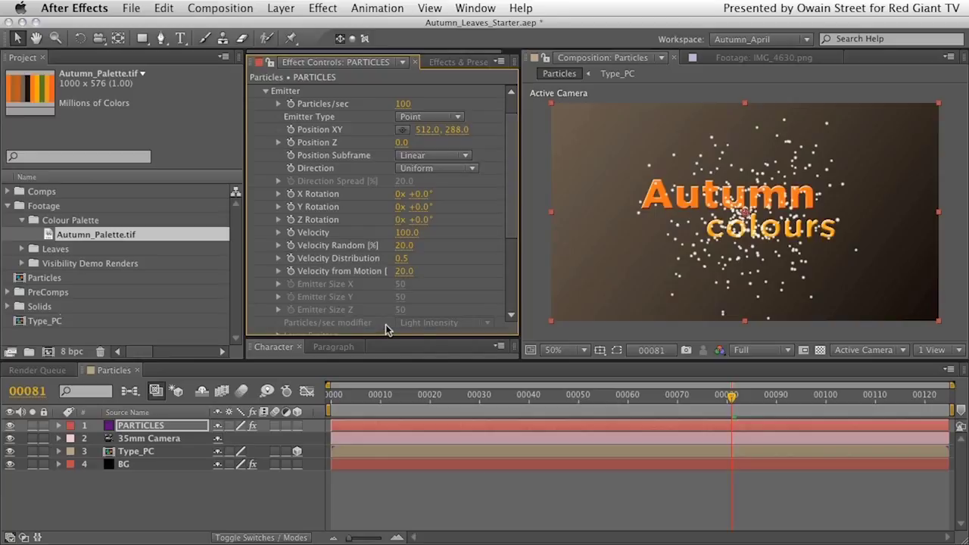
Step: Set the emitter type to Box with Emitter Size X, Y and Z at 1500 each
left_click(426, 118)
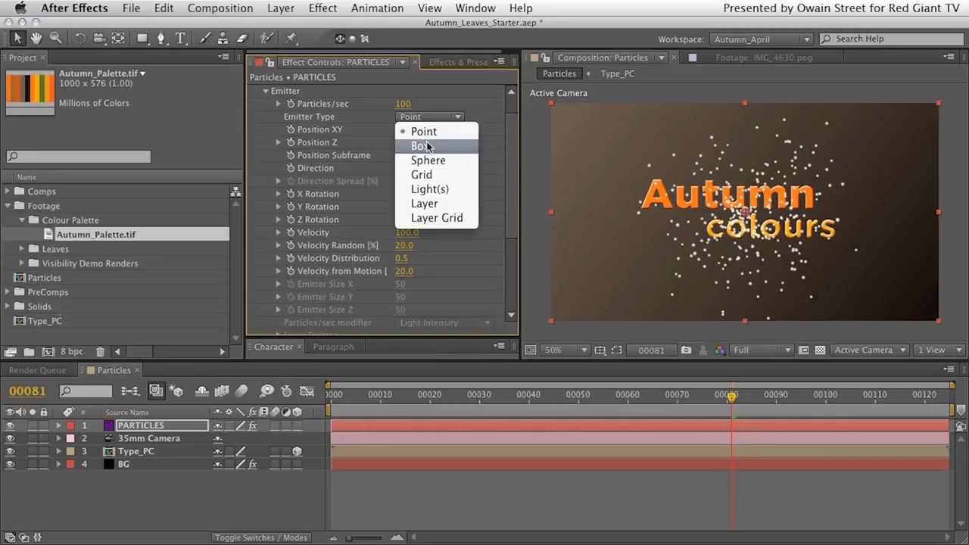
left_click(424, 147)
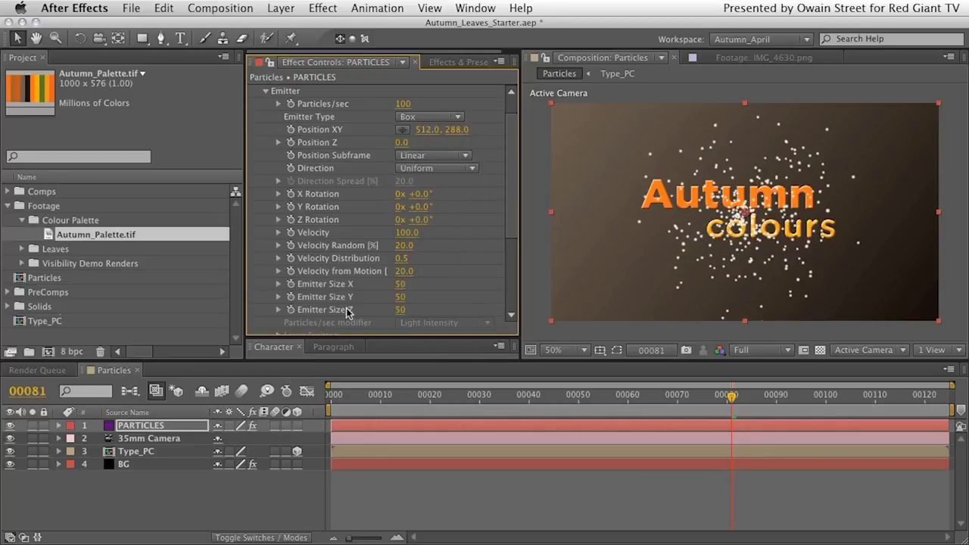
left_click(399, 286)
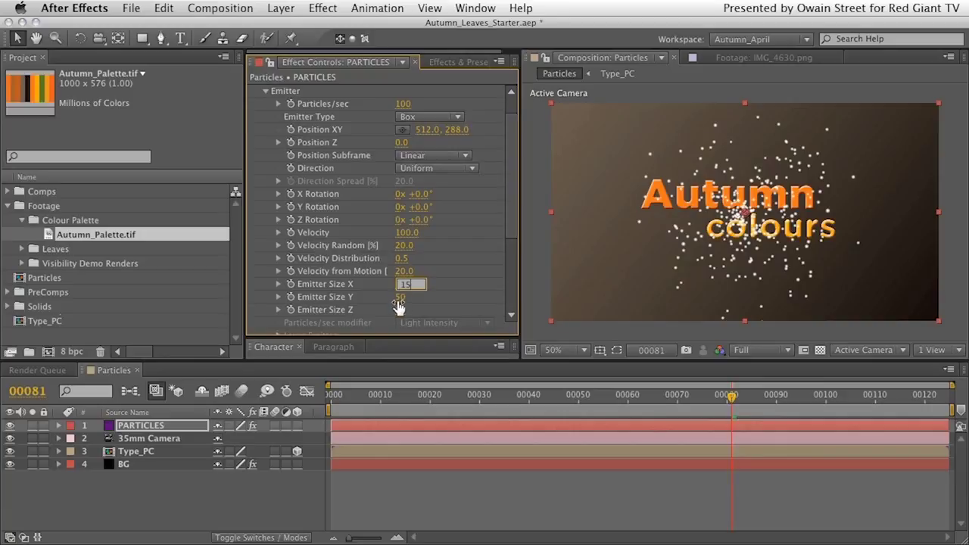
left_click(398, 299)
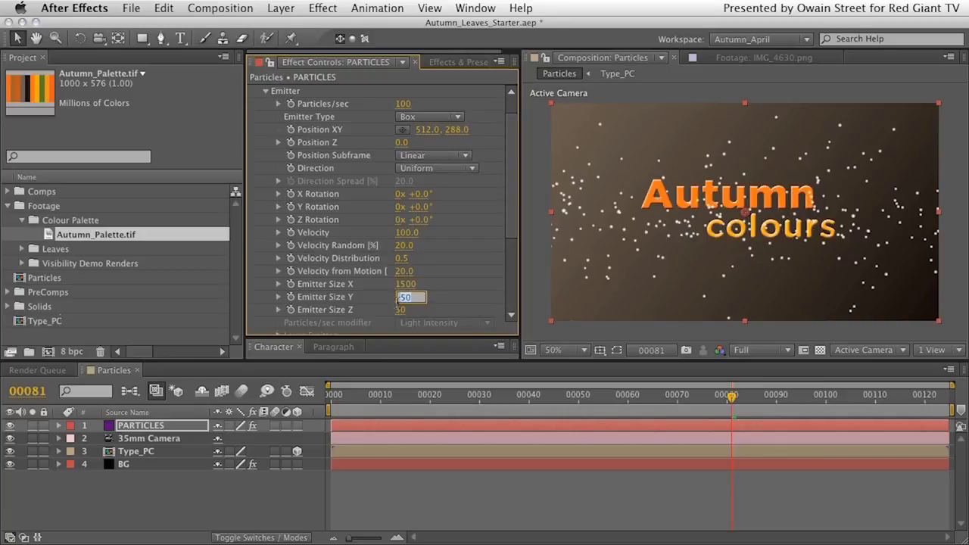
type("1500")
left_click(399, 308)
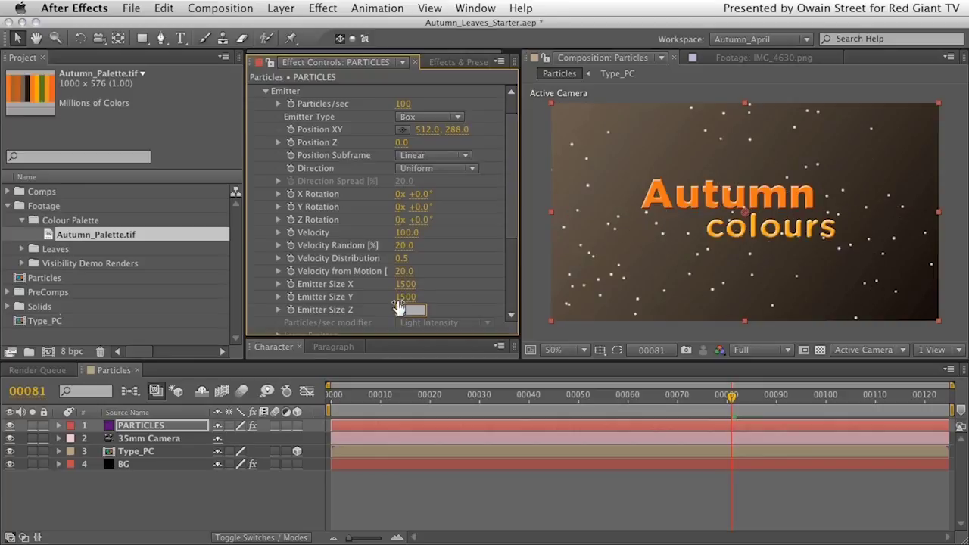
key("Return")
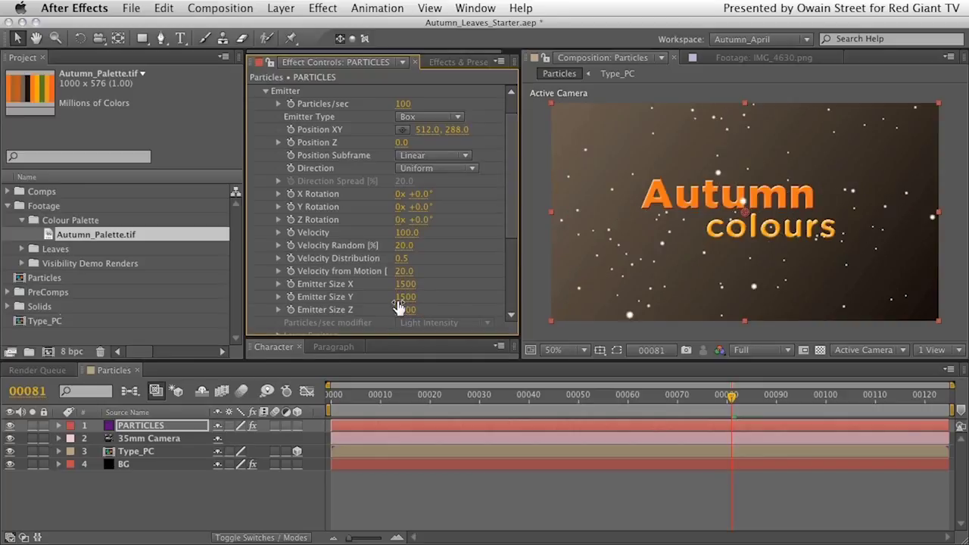
Step: Scrub between about frames 74 and 105 to preview how the particles move in 3D space
left_click_drag(732, 404, 842, 417)
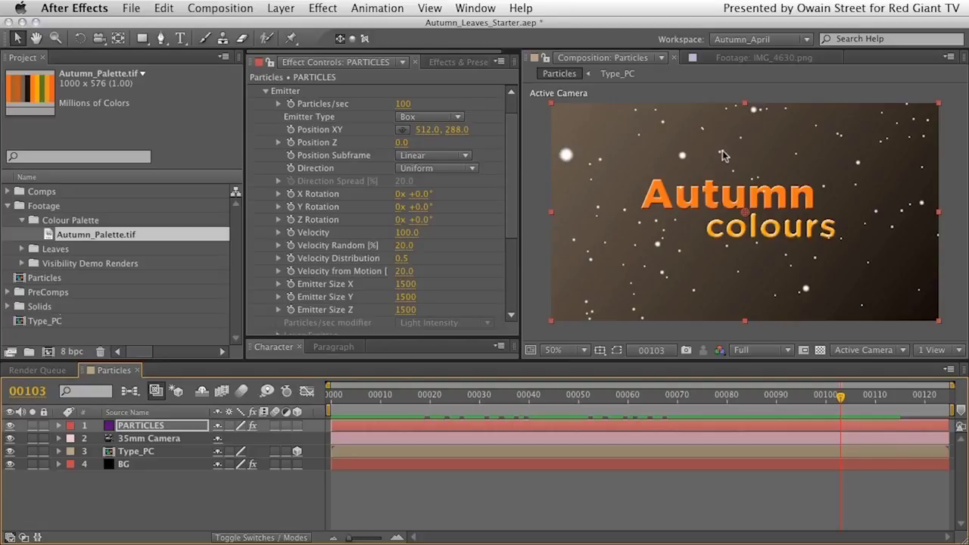
mouse_move(842, 399)
left_mouse_down()
mouse_move(504, 398)
mouse_move(454, 407)
mouse_move(873, 395)
mouse_move(844, 400)
mouse_move(857, 399)
left_mouse_up()
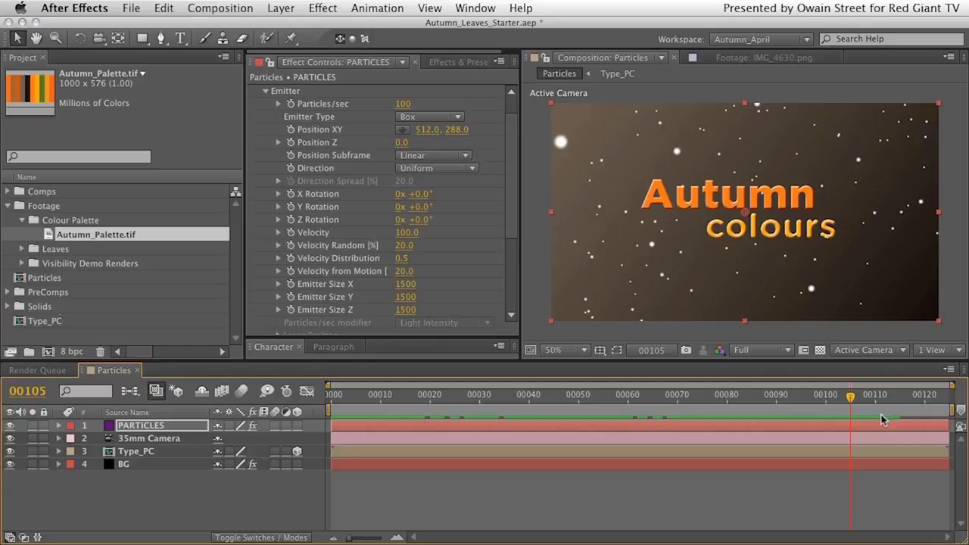
left_click_drag(840, 406, 746, 405)
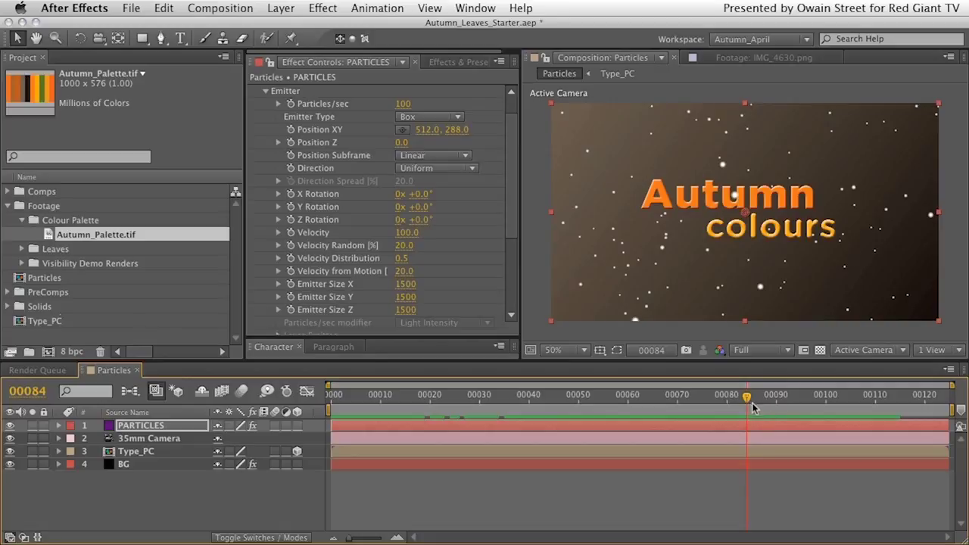
left_click_drag(745, 399, 692, 408)
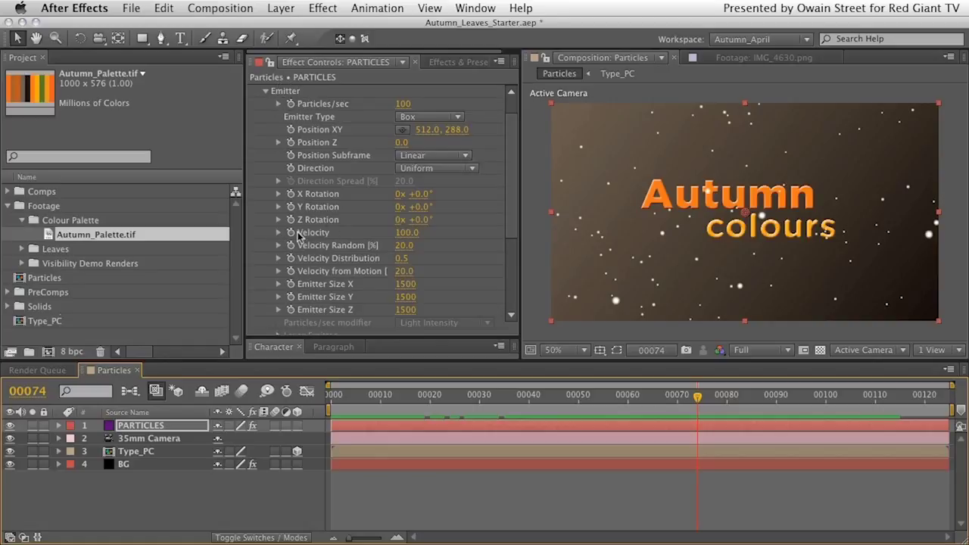
Step: Set the emitter's Velocity to 0, scrub to frame 93 to check the particles, and collapse the Emitter settings
left_click(406, 233)
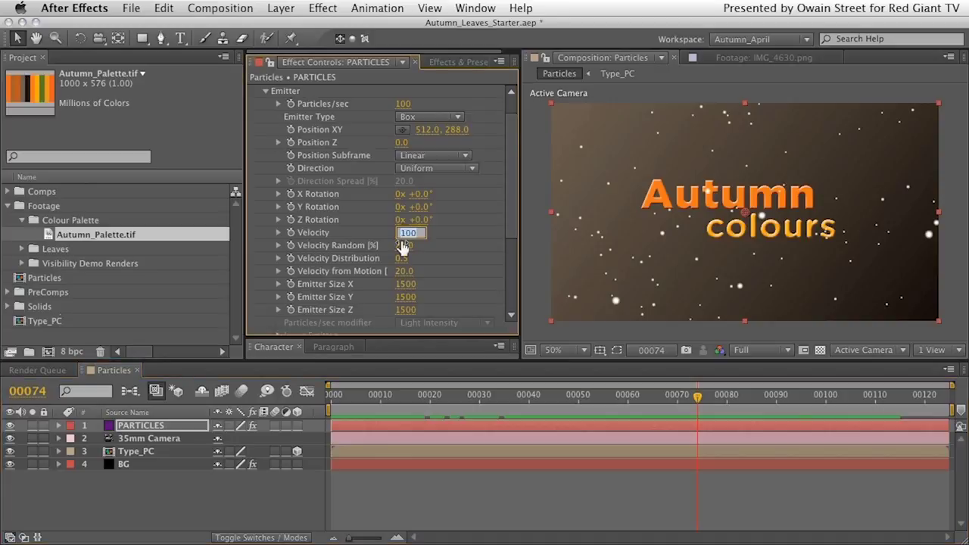
key("Return")
left_click_drag(700, 393, 784, 379)
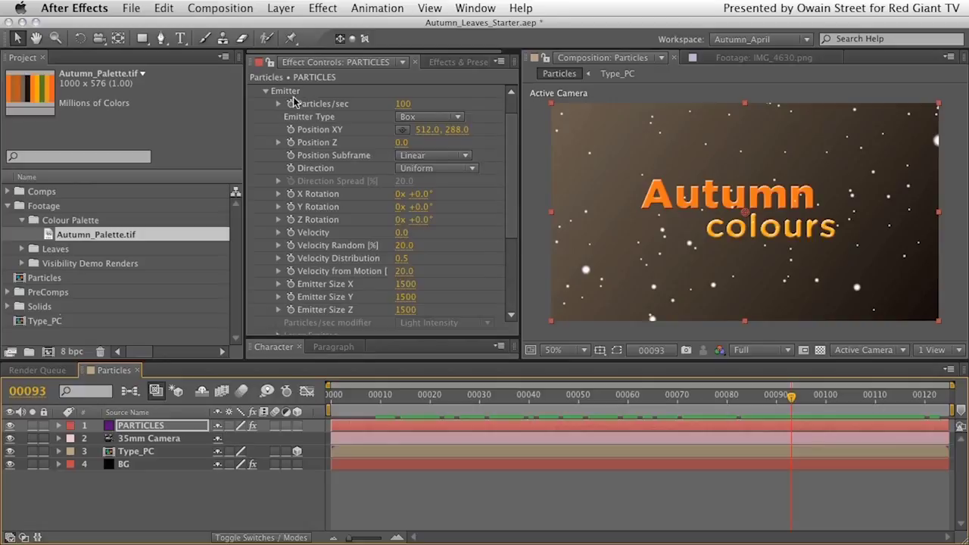
scroll(267, 99, "up", 2)
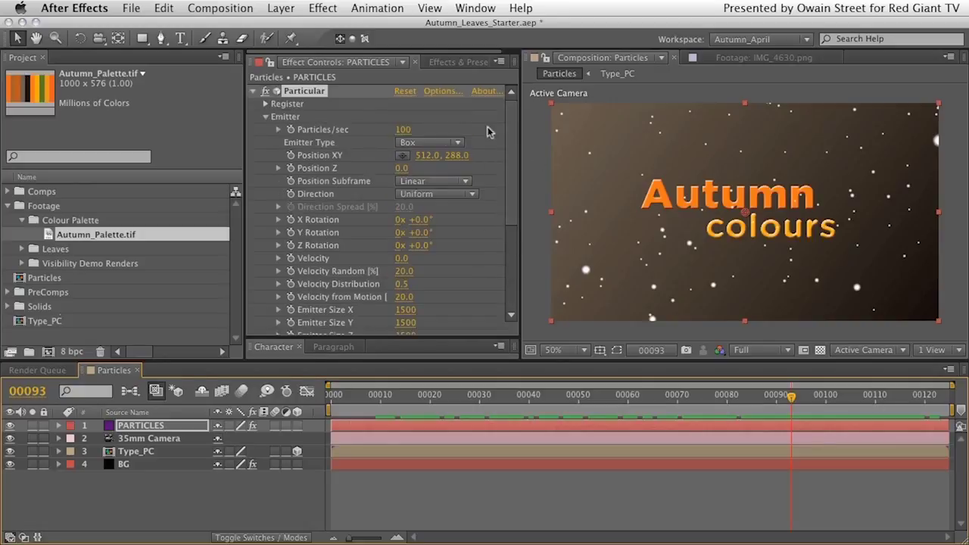
left_click(265, 118)
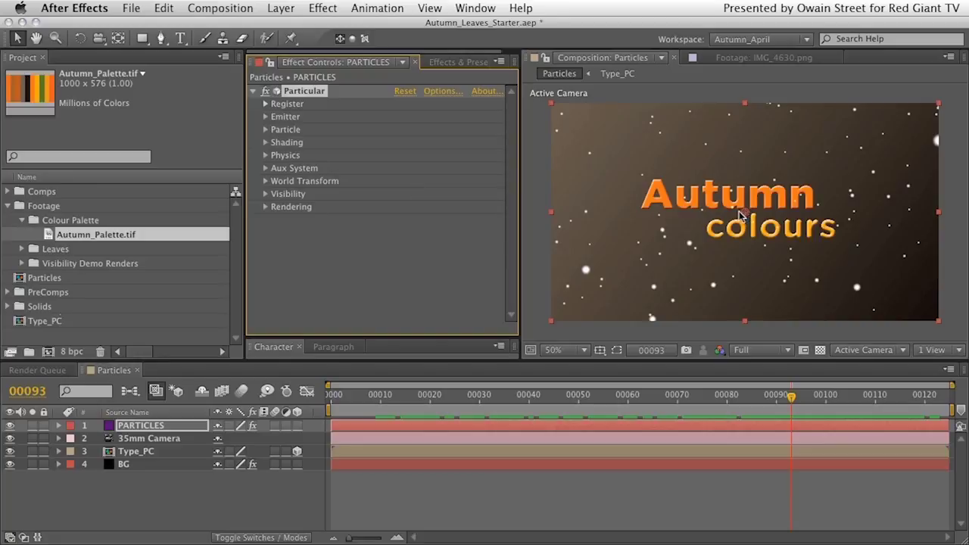
Step: Set the particles' Life to 10 seconds in the Particle settings
left_click(266, 130)
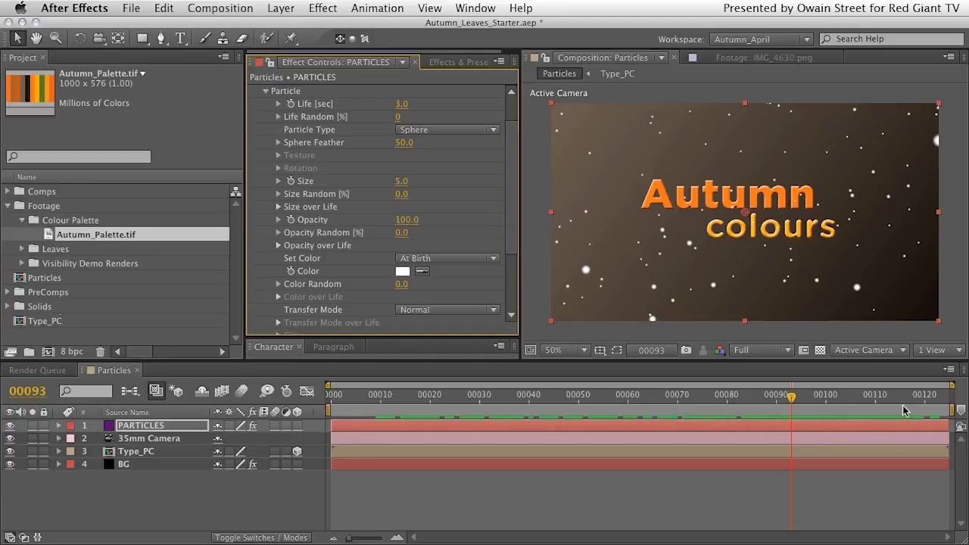
left_click(401, 104)
key("Return")
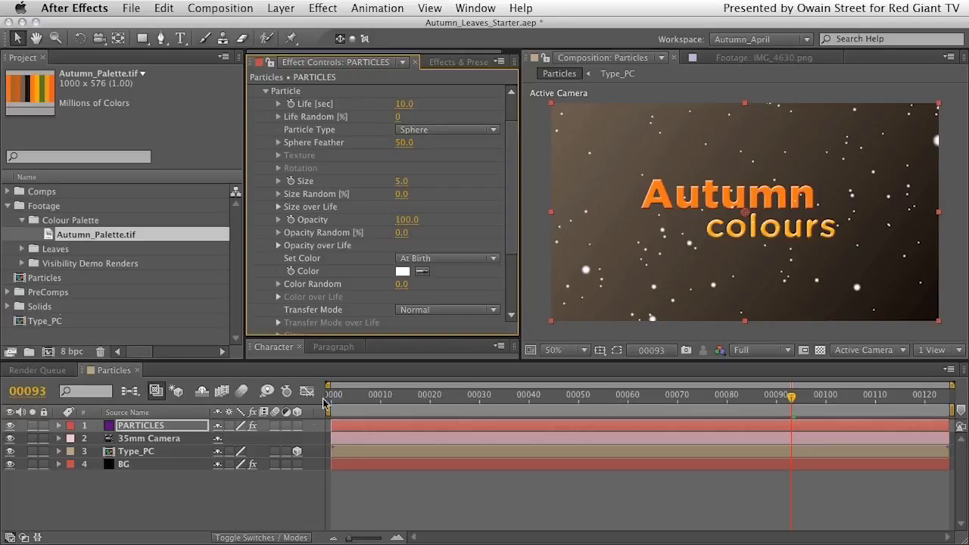
Step: Scrub from the start to frame 124 to preview the particles, return to frame 0 and collapse the Particle settings
left_click(330, 397)
left_click_drag(330, 397, 515, 395)
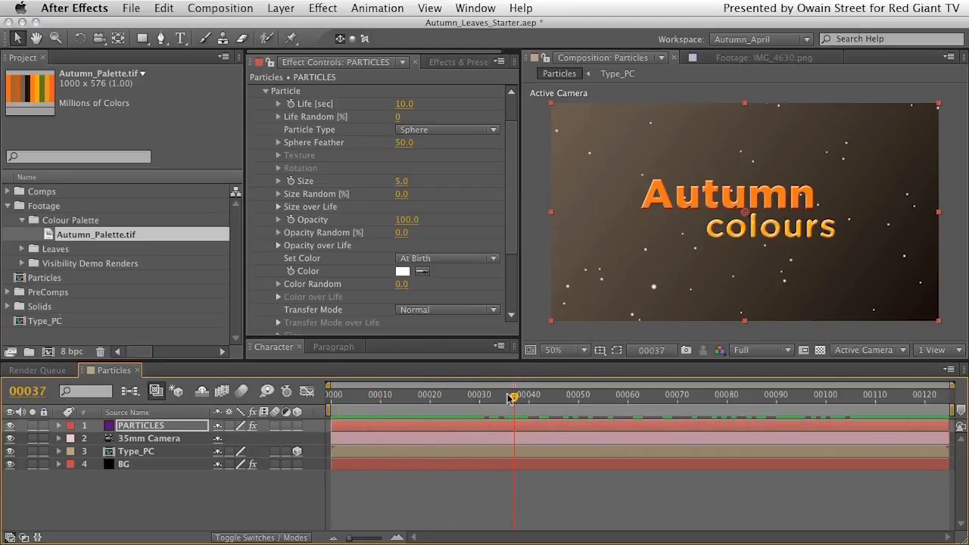
left_click_drag(515, 401, 946, 394)
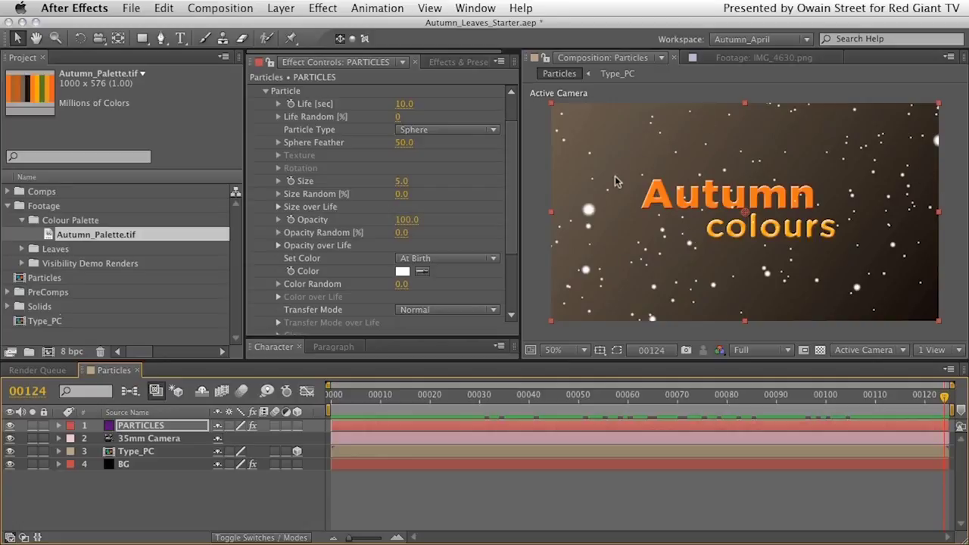
left_click_drag(946, 395, 315, 405)
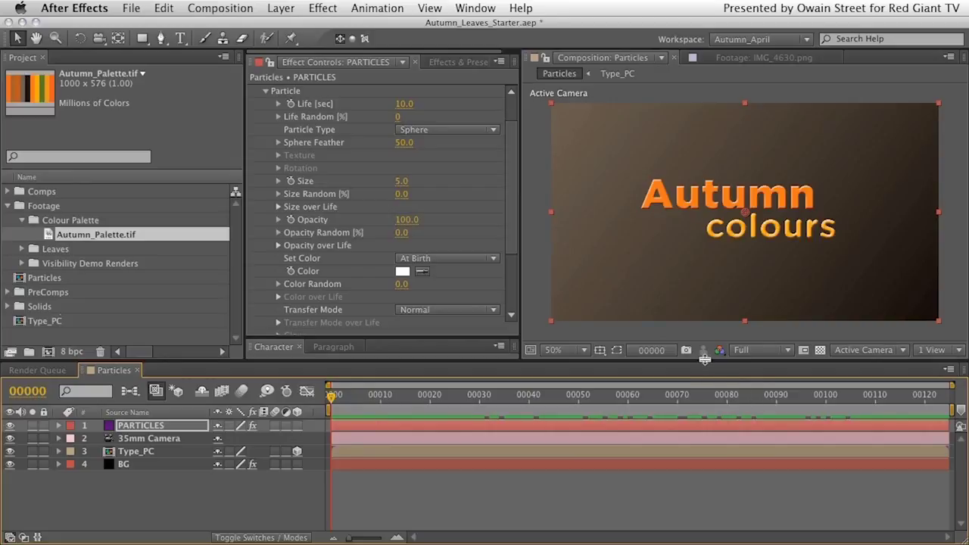
left_click_drag(516, 221, 510, 197)
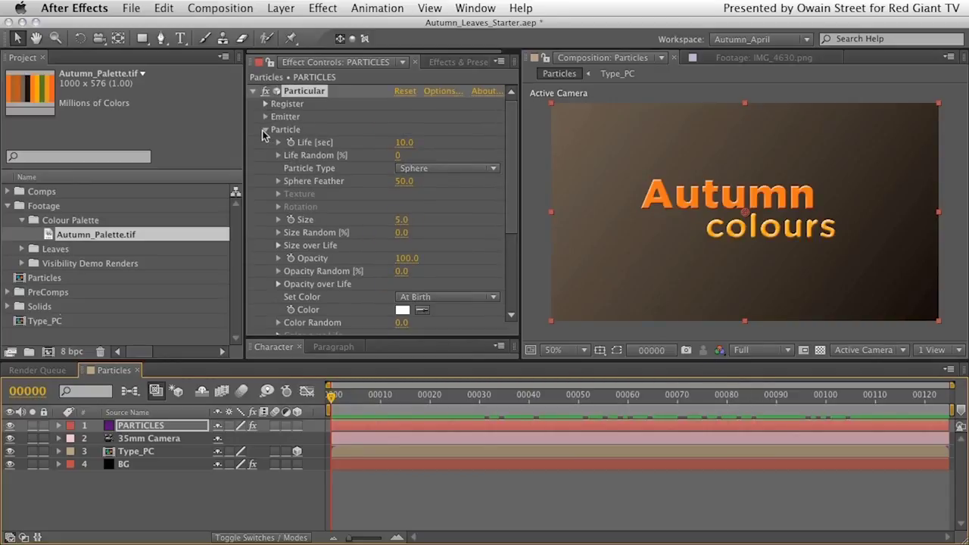
left_click(266, 132)
left_click(266, 132)
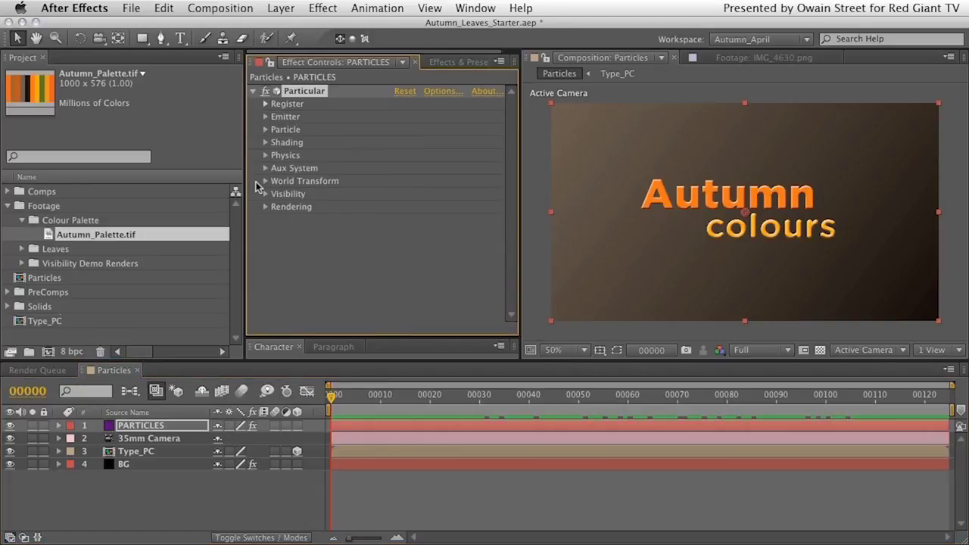
Step: Expand the Emitter settings, scrub through frame 25 to frame 124 to preview particle build-up, and return to frame 0
left_click(266, 116)
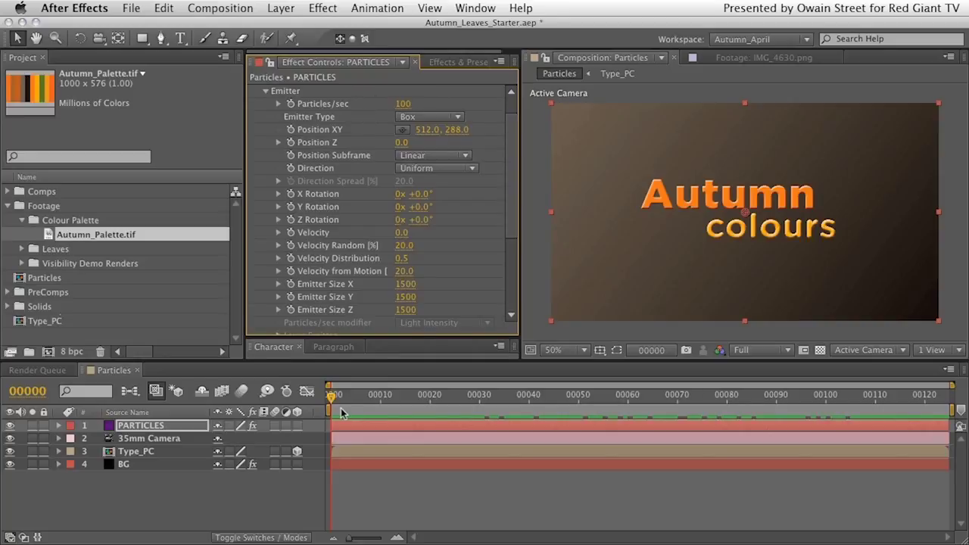
left_click_drag(332, 398, 458, 406)
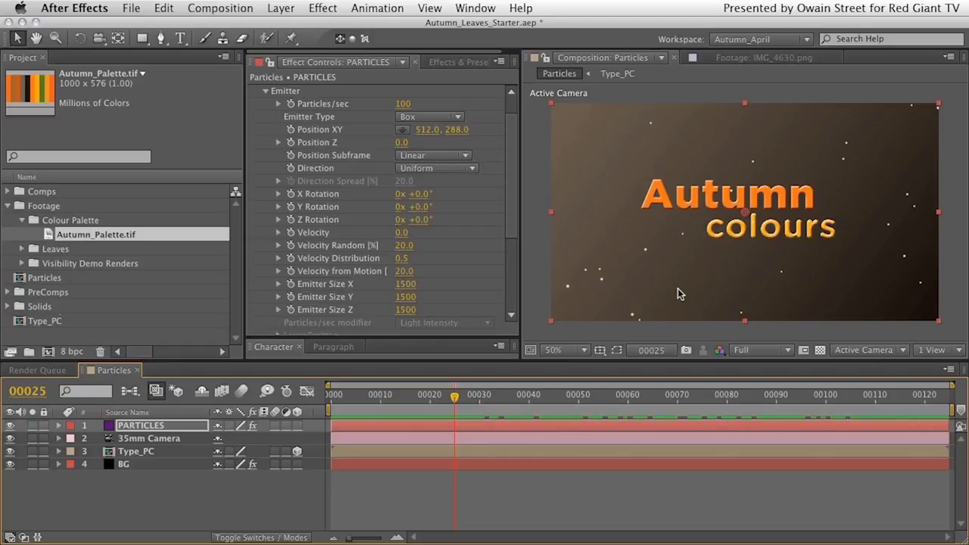
left_click_drag(633, 396, 966, 393)
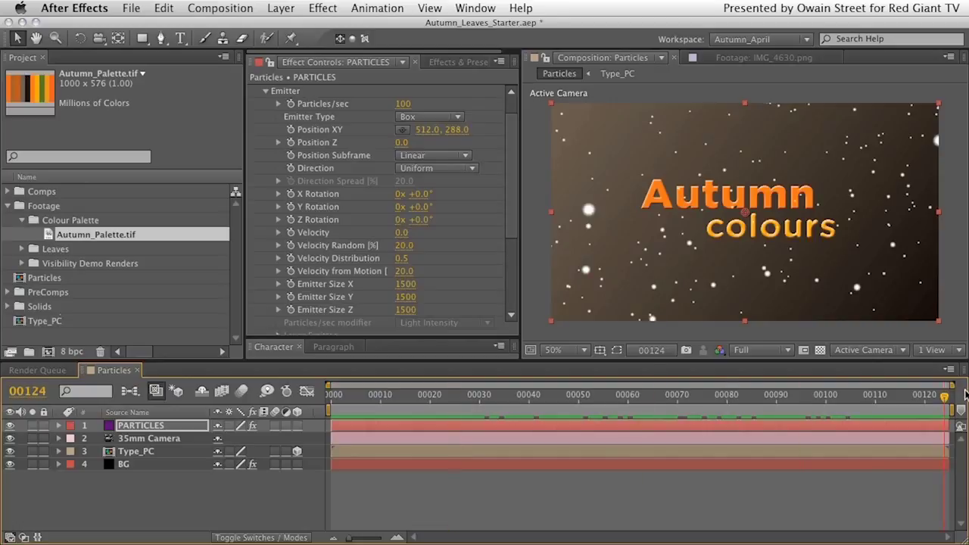
left_click(328, 397)
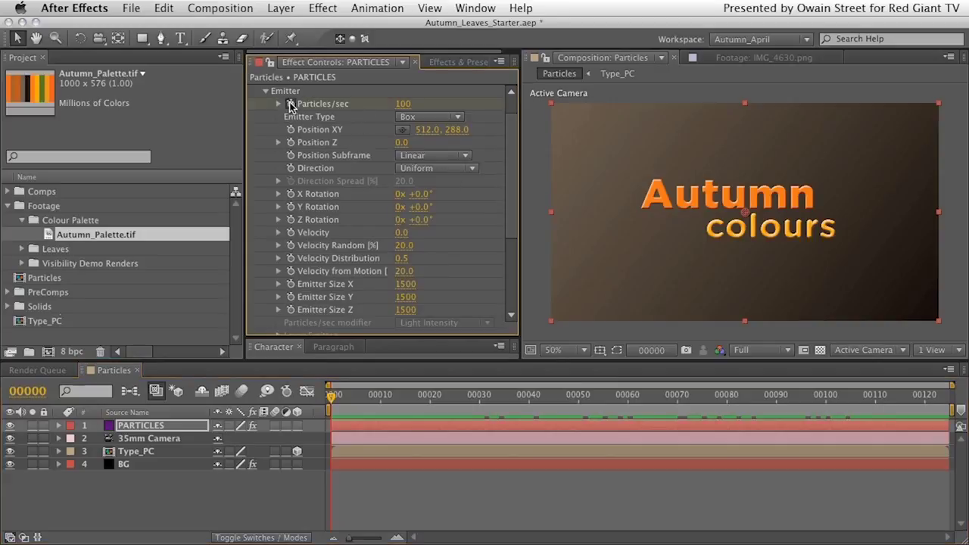
Step: Keyframe the emitter's Particles/sec at 20000 on frame 0 and reveal the keyframe on the PARTICLES layer
left_click(401, 105)
type("20000")
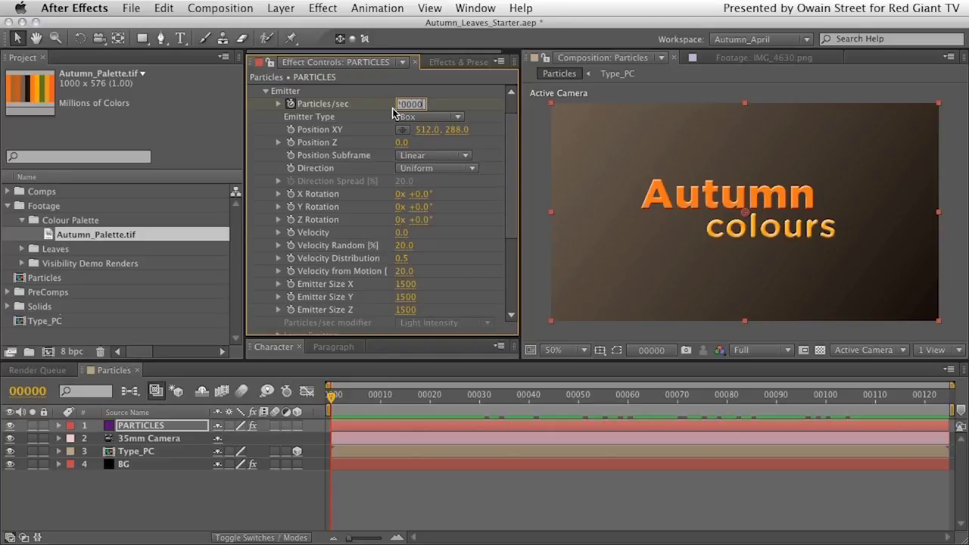
key("Return")
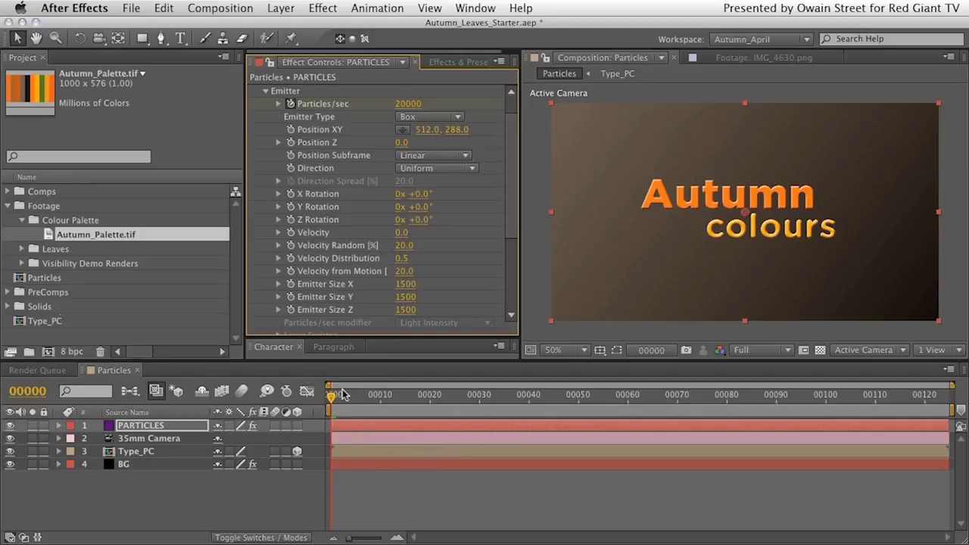
key("u")
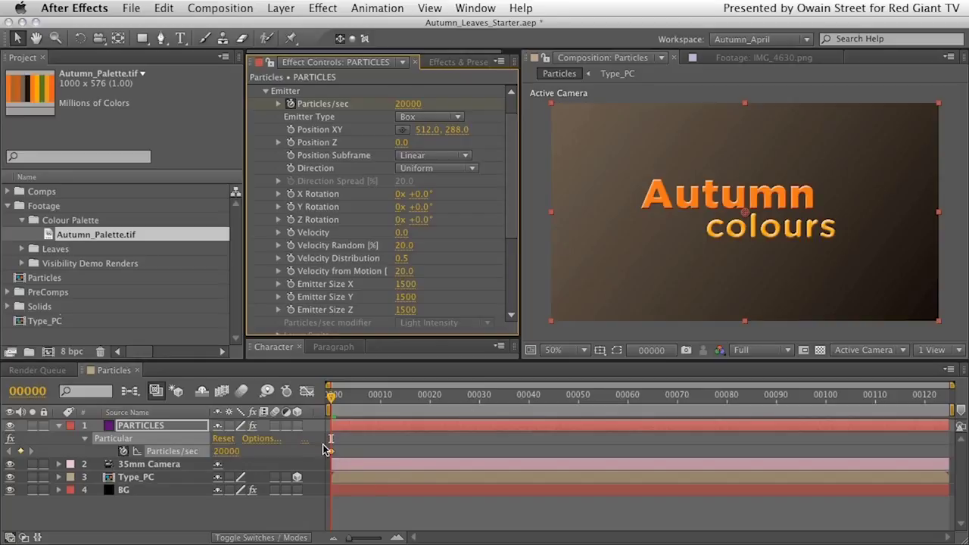
Step: Go to frame 1 and set a Particles/sec keyframe of 0
key("Page_Down")
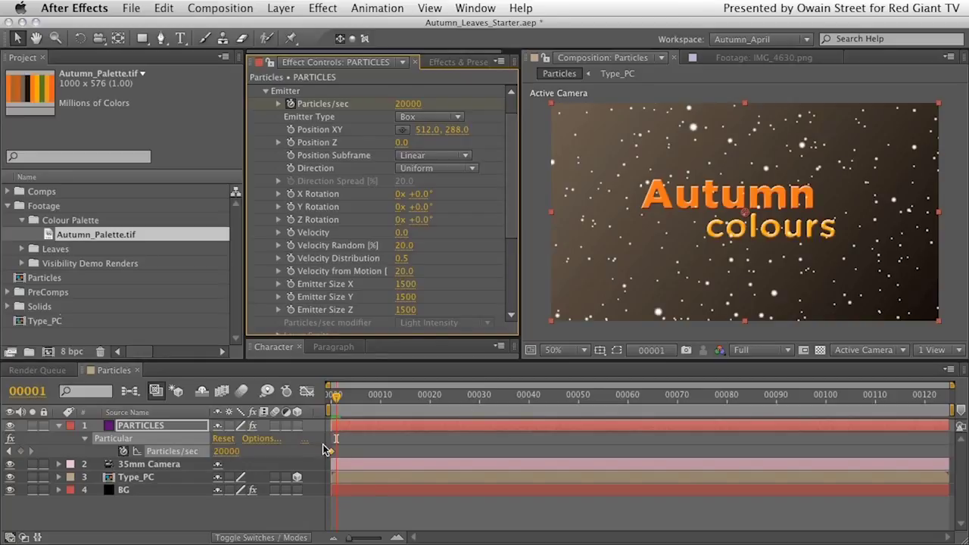
left_click(227, 452)
type("0")
key("Return")
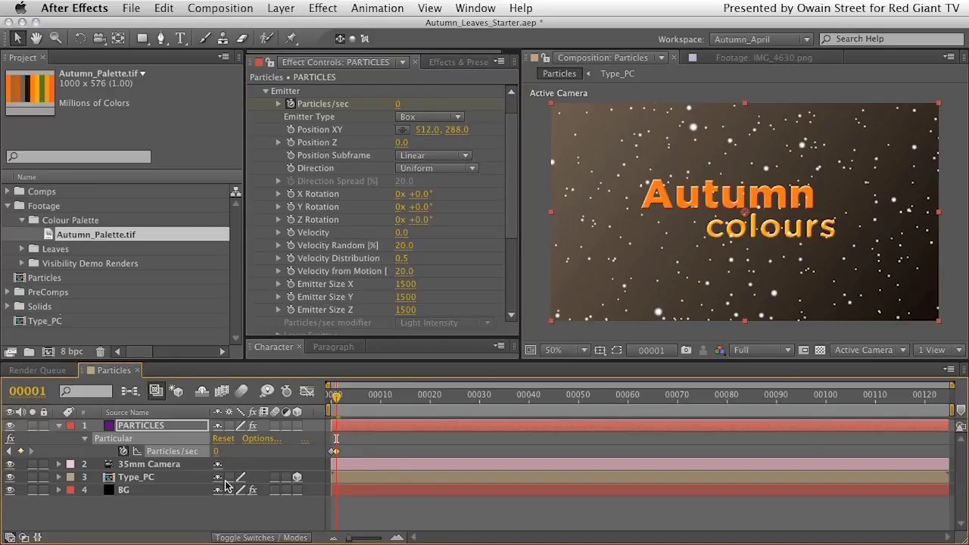
Step: Scrub back and forth between the first frames to check the particle burst, ending on frame 1
left_click(331, 396)
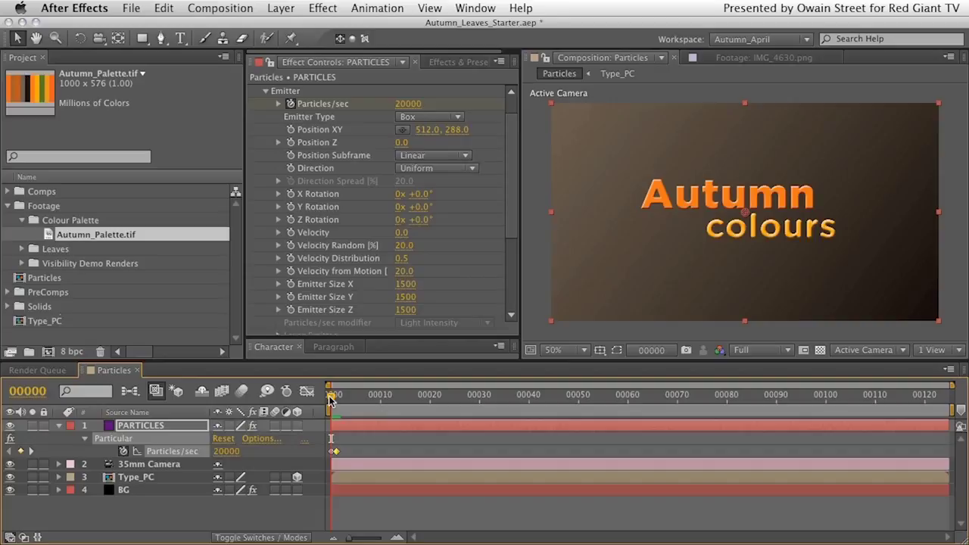
left_click_drag(330, 399, 336, 401)
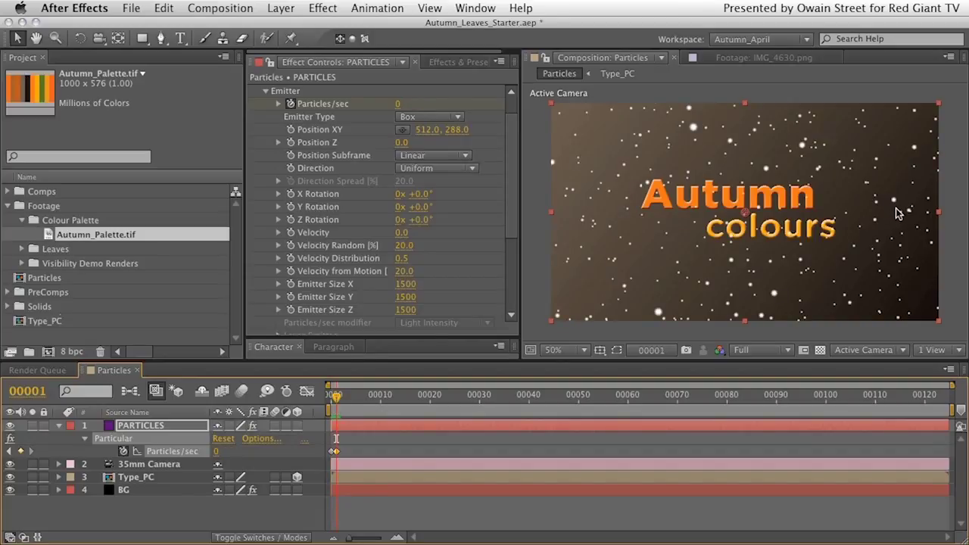
left_click(342, 400)
mouse_move(342, 399)
left_mouse_down()
mouse_move(935, 371)
mouse_move(765, 390)
mouse_move(421, 396)
mouse_move(930, 373)
mouse_move(331, 400)
left_mouse_up()
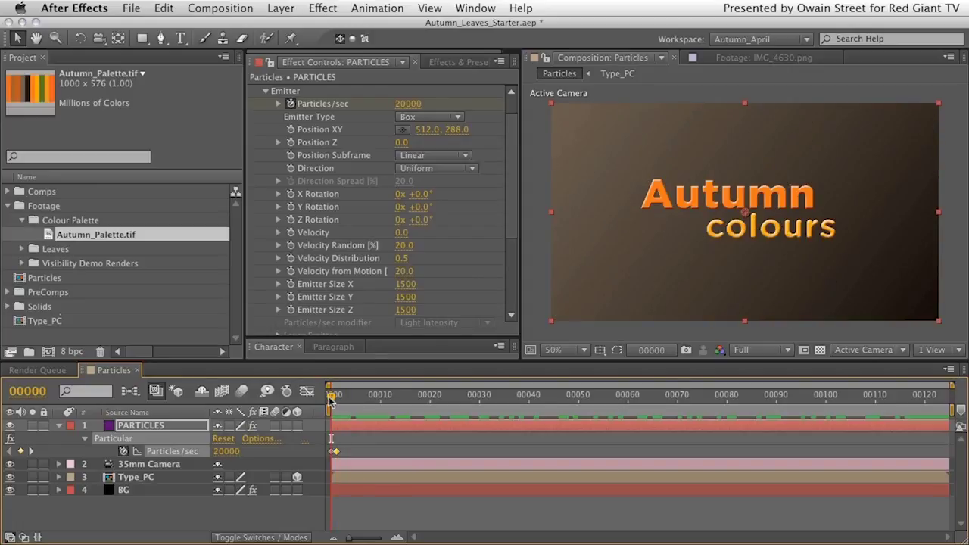
left_click_drag(330, 400, 336, 401)
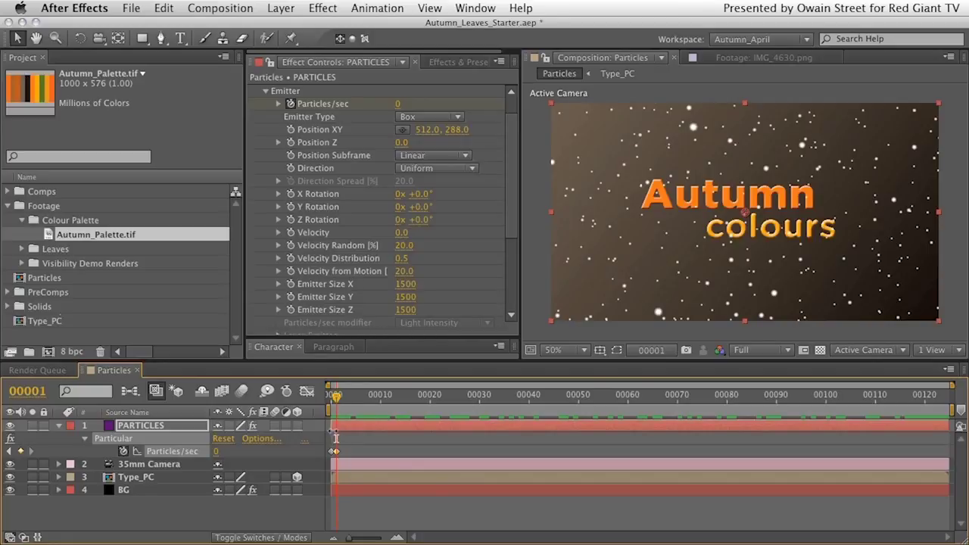
Step: Slide the PARTICLES layer one frame earlier in the timeline and return to frame 0
left_click(330, 425)
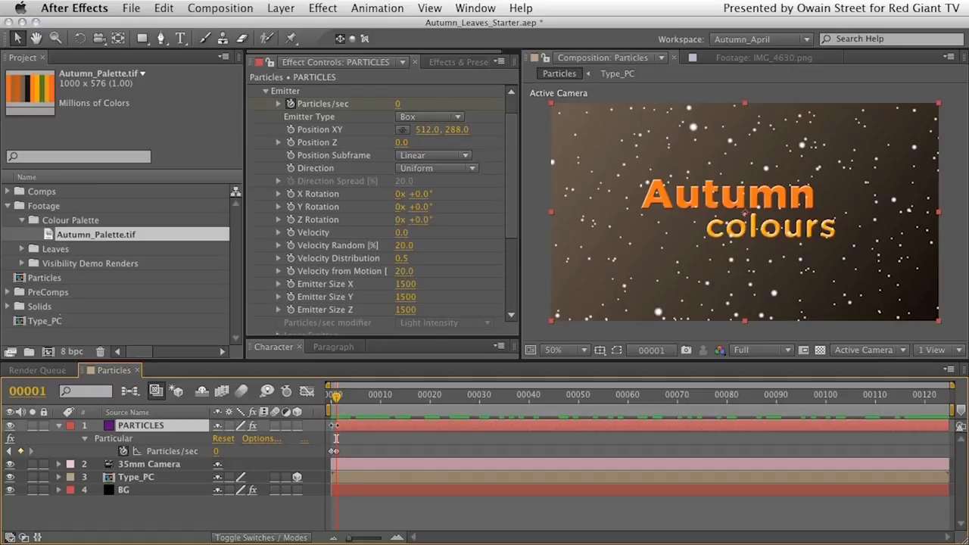
left_click_drag(345, 429, 361, 427)
key("Home")
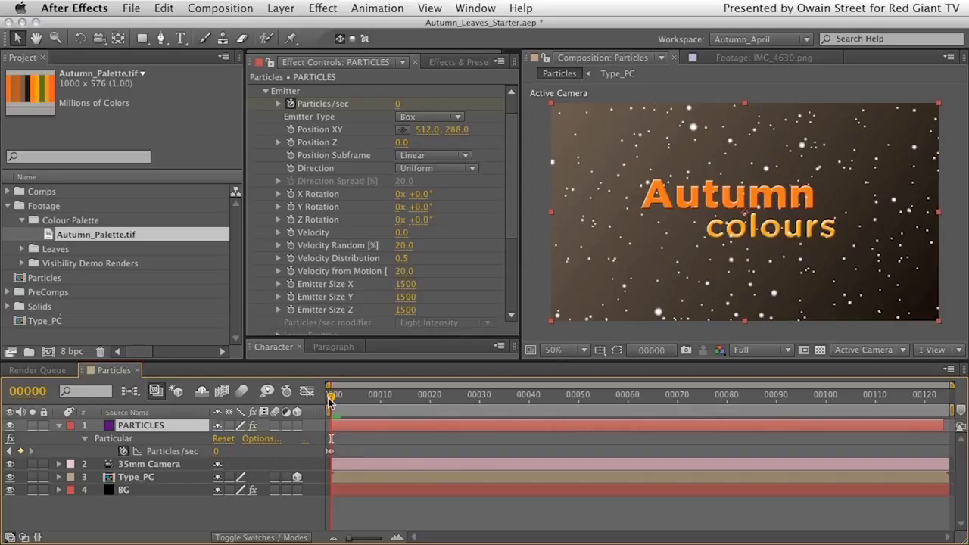
Step: Scrub to frame 124, extend the PARTICLES layer's end to the end of the composition, and collapse the layer
left_click_drag(331, 400, 945, 394)
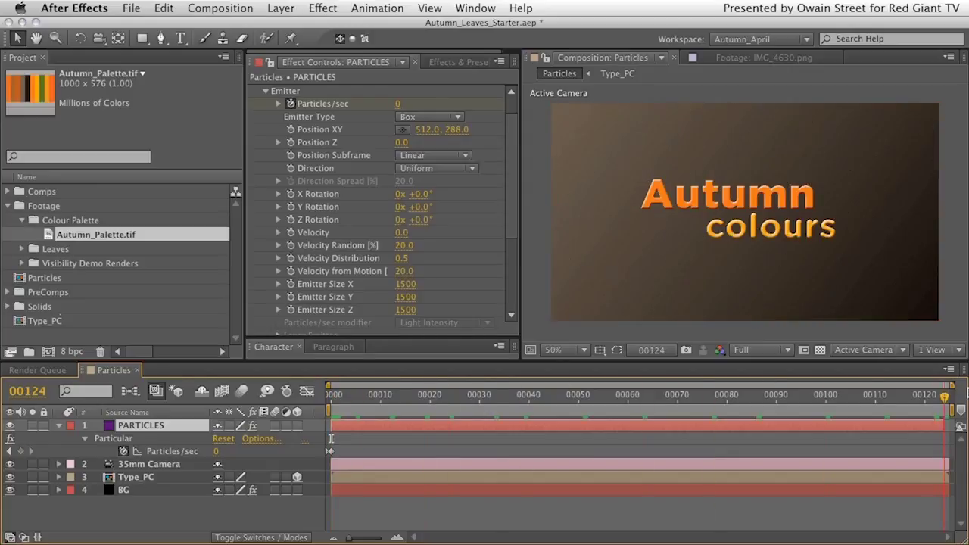
left_click(945, 425)
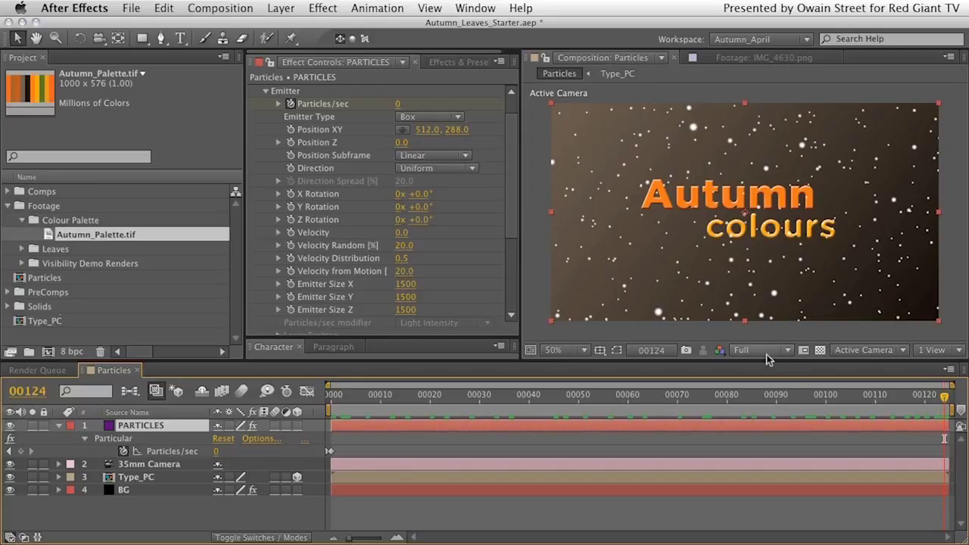
left_click(61, 428)
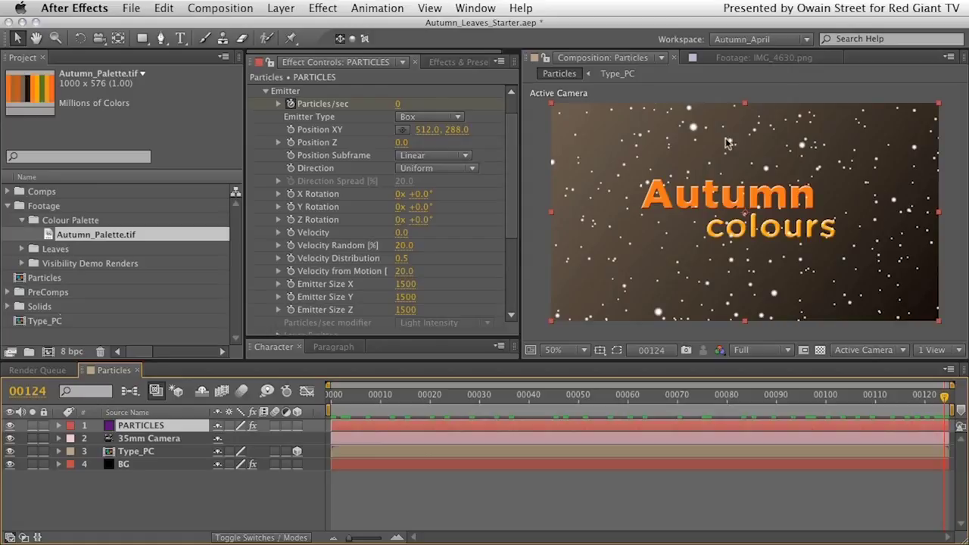
Step: Collapse Particular's Emitter settings and expand its Particle settings
left_click_drag(512, 195, 492, 159)
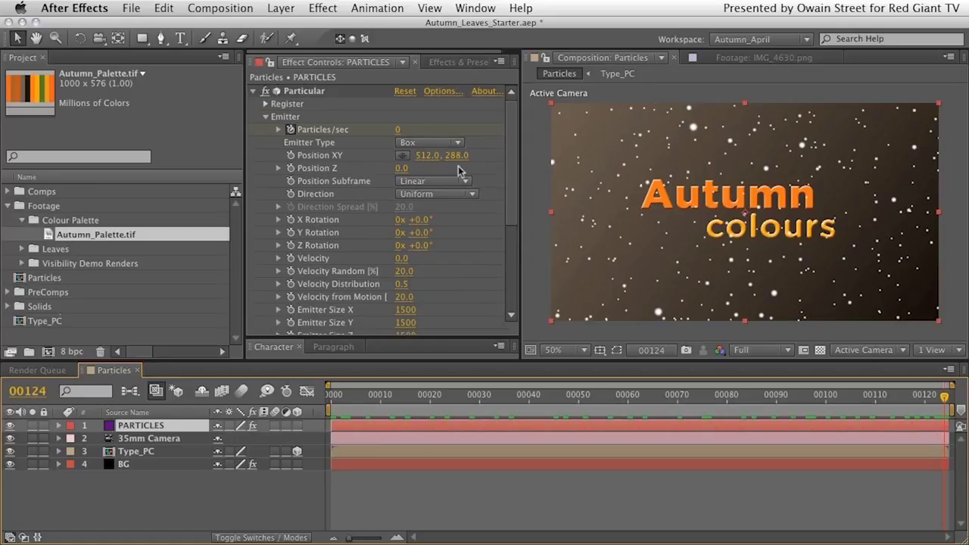
left_click(264, 117)
left_click(264, 117)
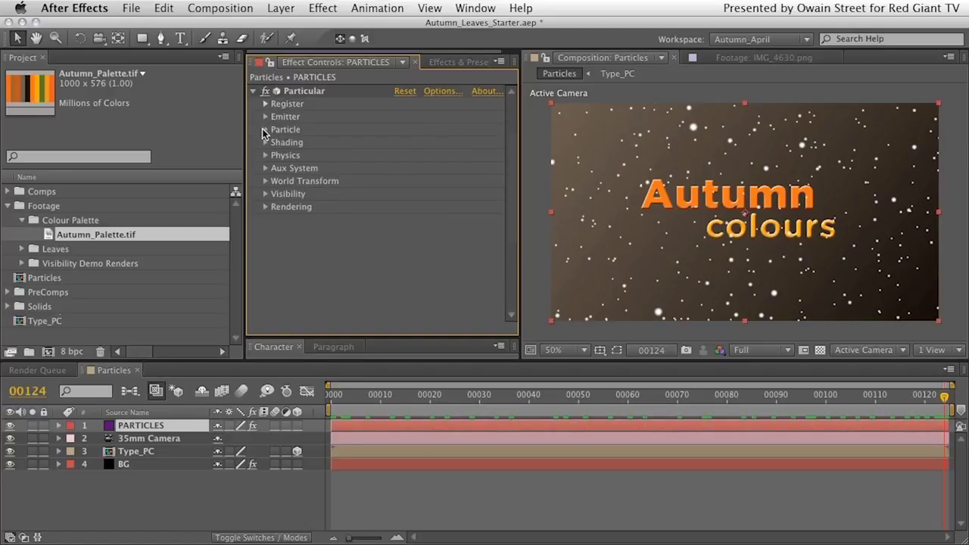
left_click(264, 130)
scroll(303, 151, "down", 1)
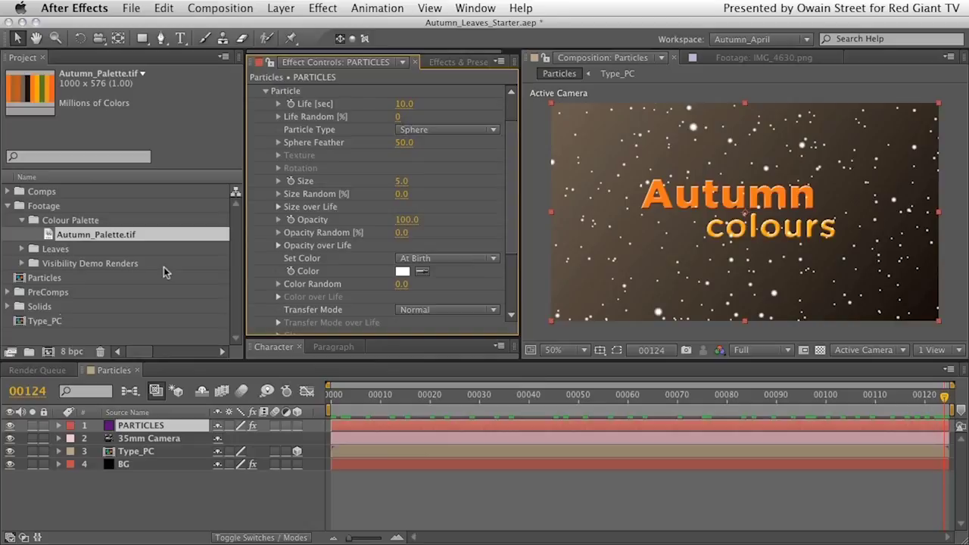
Step: Collapse the Colour Palette folder, expand the PreComps folder and open the Leaves_Particle_PC composition
left_click(22, 220)
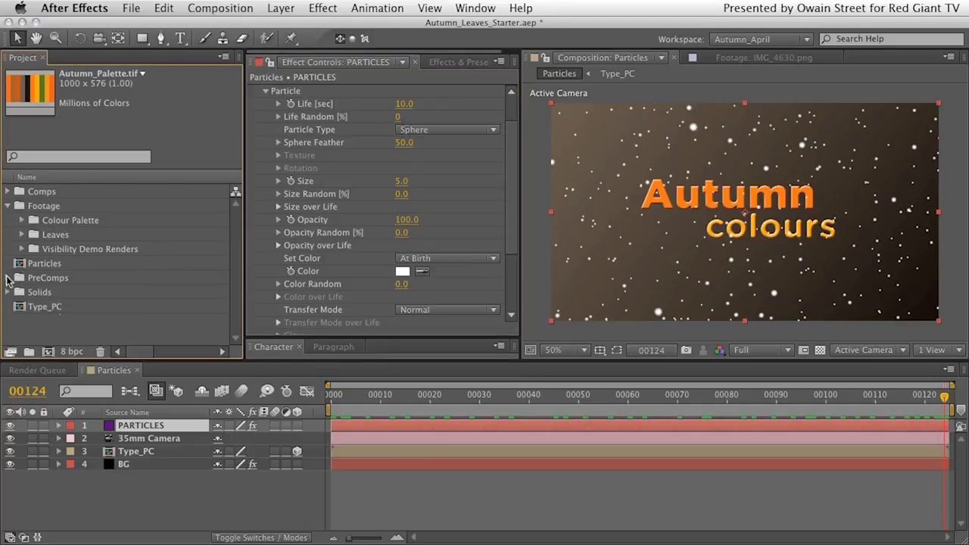
left_click(8, 278)
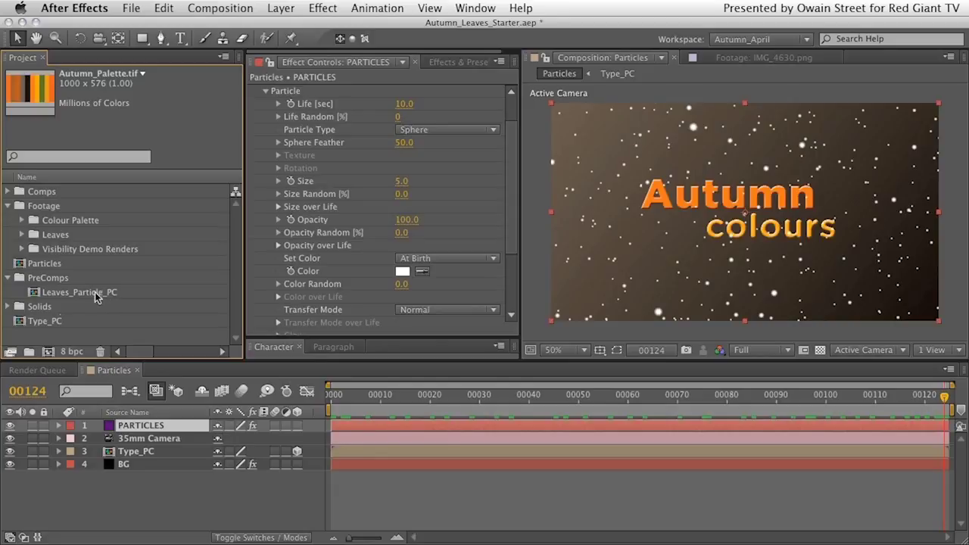
left_click(55, 294)
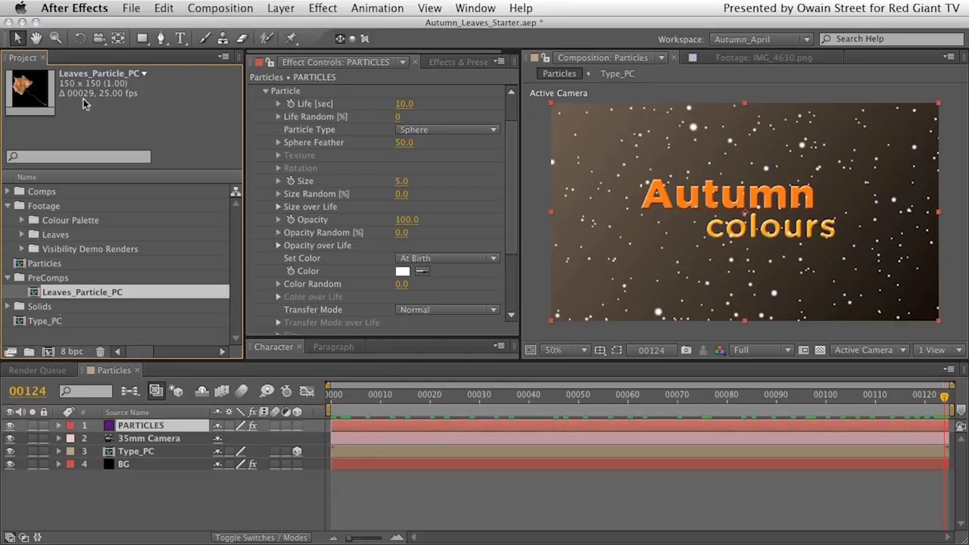
double_click(33, 295)
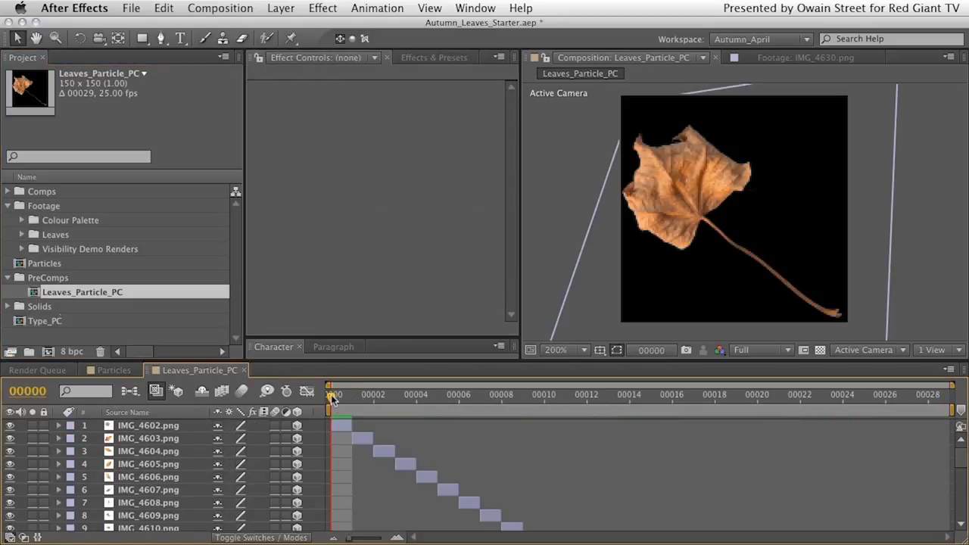
Step: Scrub through the leaf sequence and step the layer selection from IMG_4603.png to IMG_4605.png to examine its structure
left_click_drag(331, 399, 303, 431)
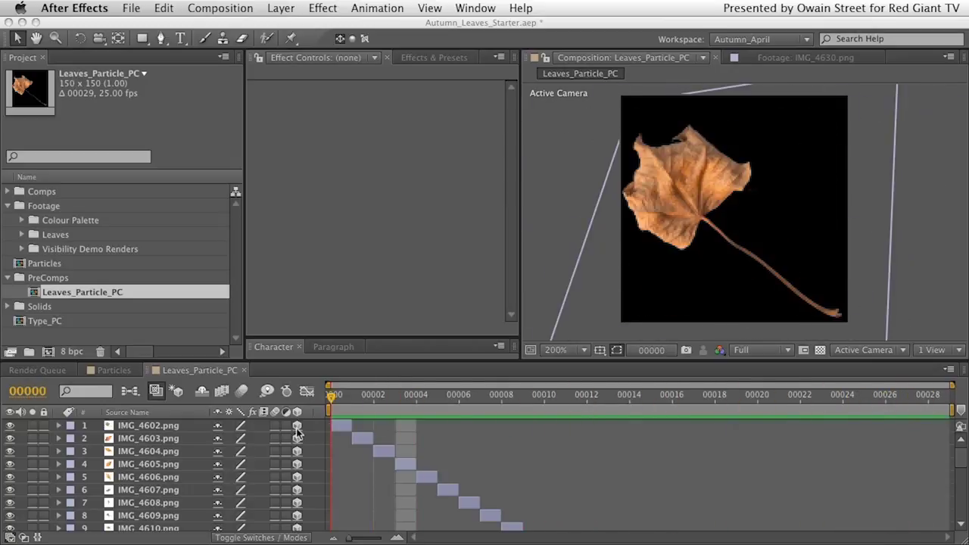
left_click(149, 443)
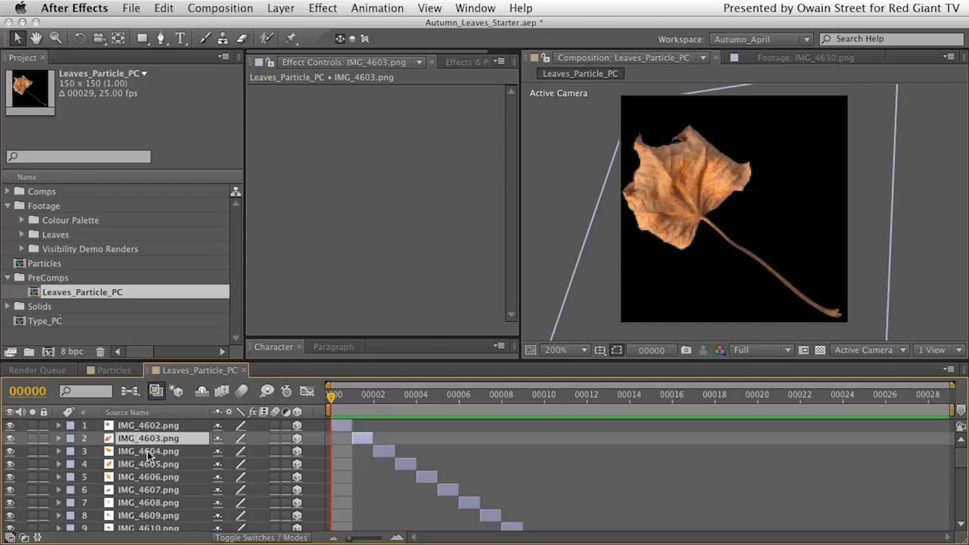
key("ctrl+Down")
key("ctrl+Down")
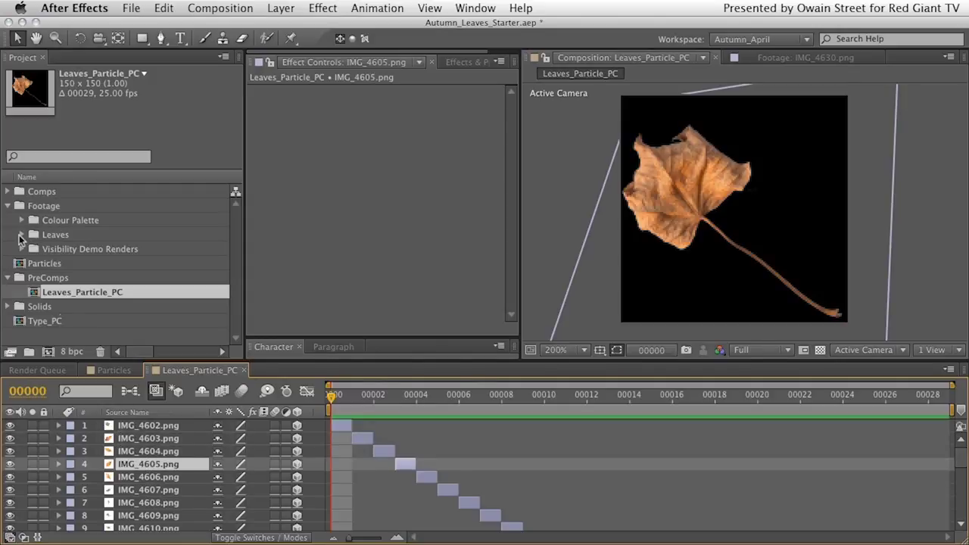
Step: Create a single composition from IMG_4602.png through IMG_4630.png in the Leaves folder, with sequenced layers and a still duration of 0:00:00:01
left_click(21, 234)
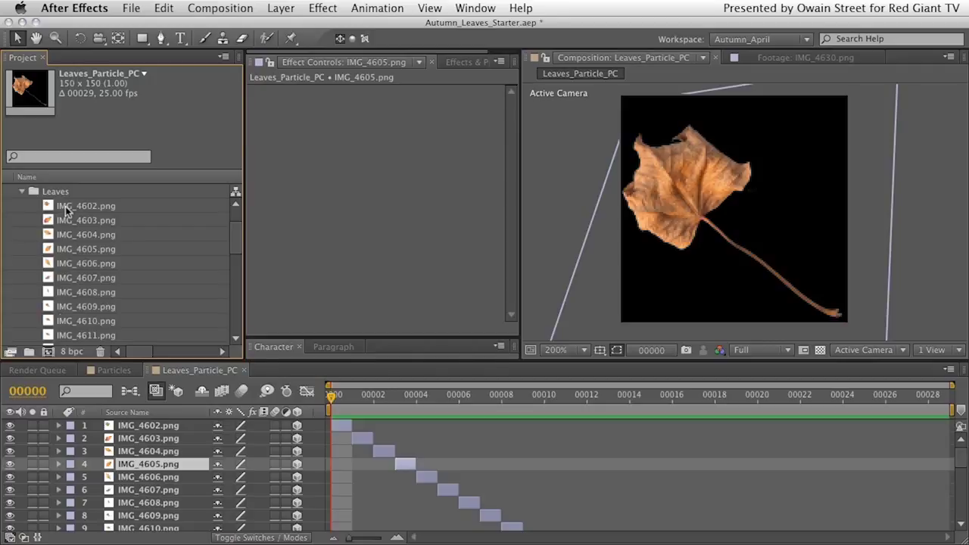
left_click(117, 204)
left_click_drag(236, 245, 217, 309)
left_click(93, 290, "shift")
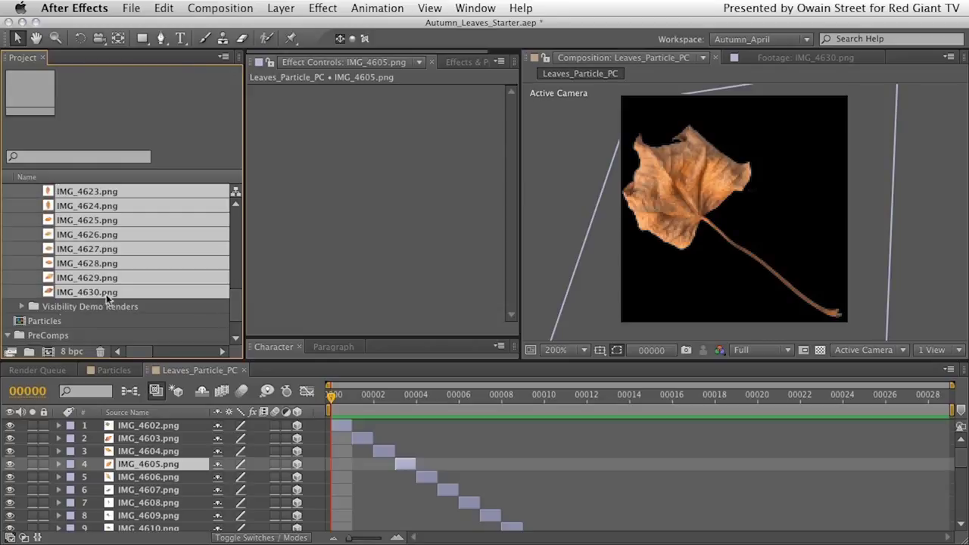
left_click_drag(47, 294, 45, 353)
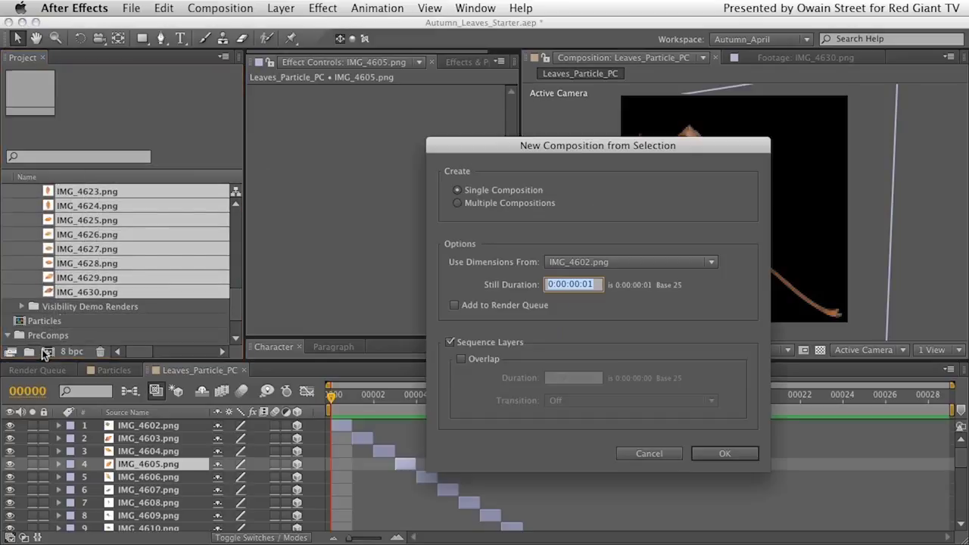
left_click(458, 192)
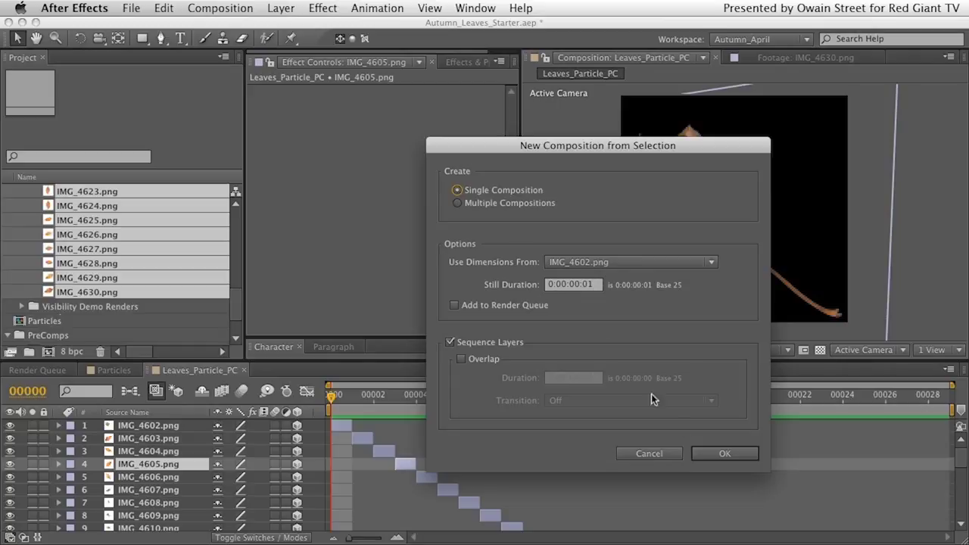
left_click(733, 453)
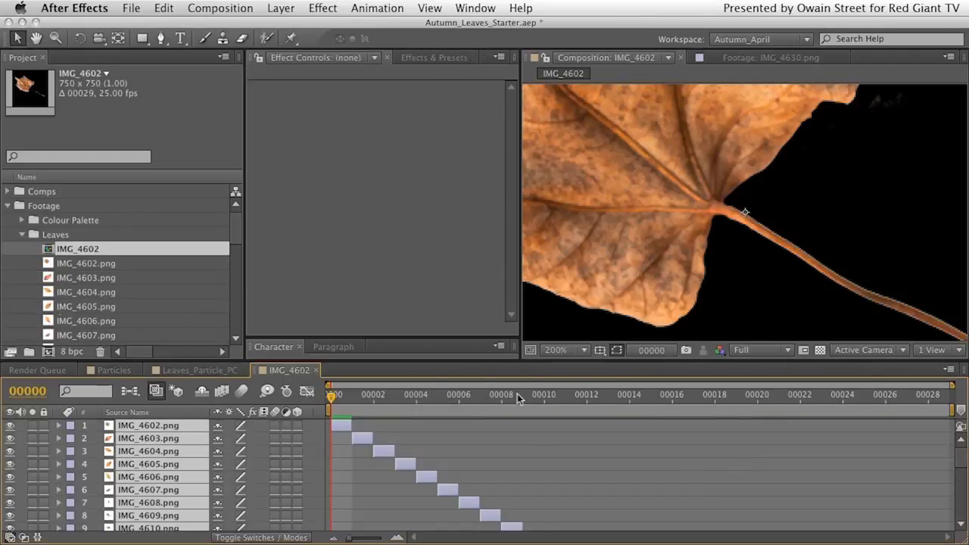
Step: Zoom the new IMG_4602 composition out to 50% and scrub through it to preview the leaf sequence
key("comma")
key("comma")
key("comma")
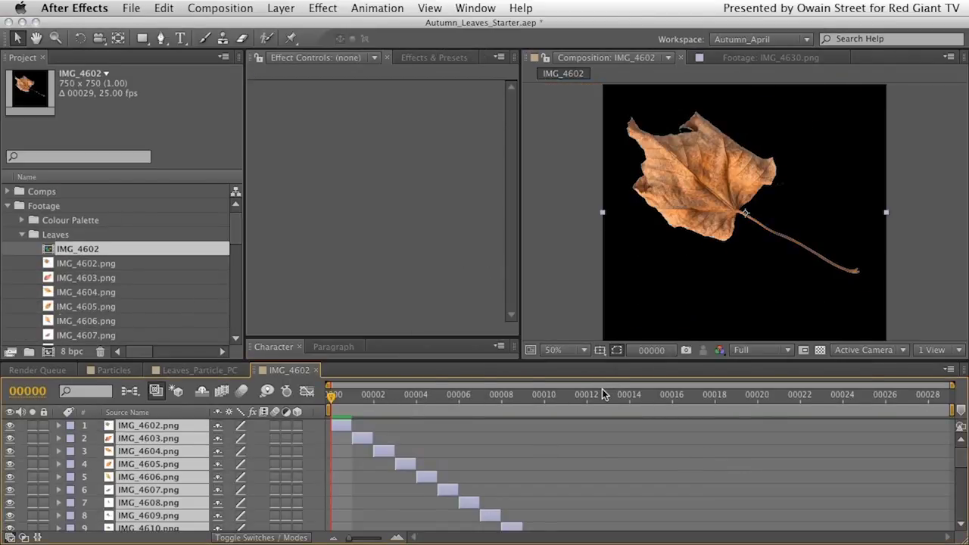
mouse_move(332, 398)
left_mouse_down()
mouse_move(594, 410)
mouse_move(931, 402)
mouse_move(322, 412)
left_mouse_up()
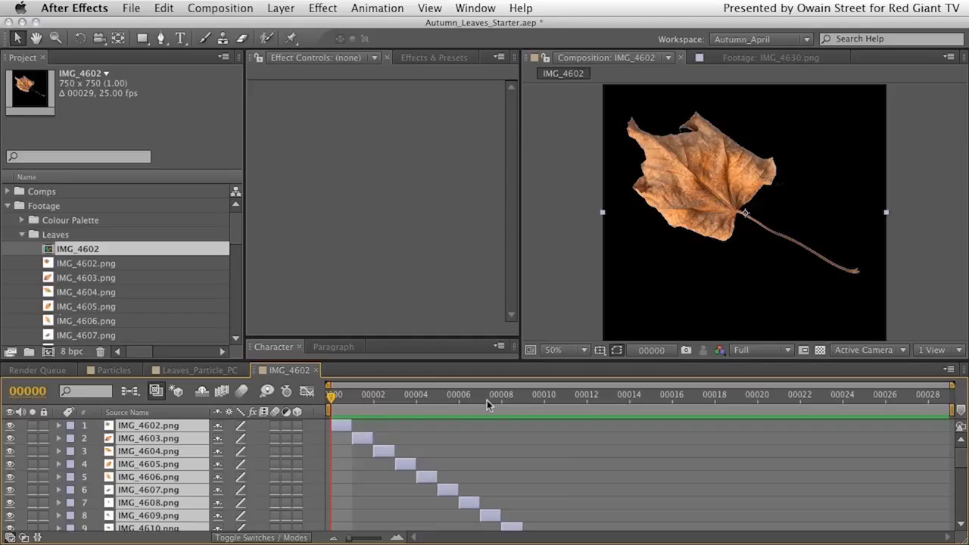
Step: Resize the IMG_4602 composition to a width of 150 px and a height of 150 px
key("super+k")
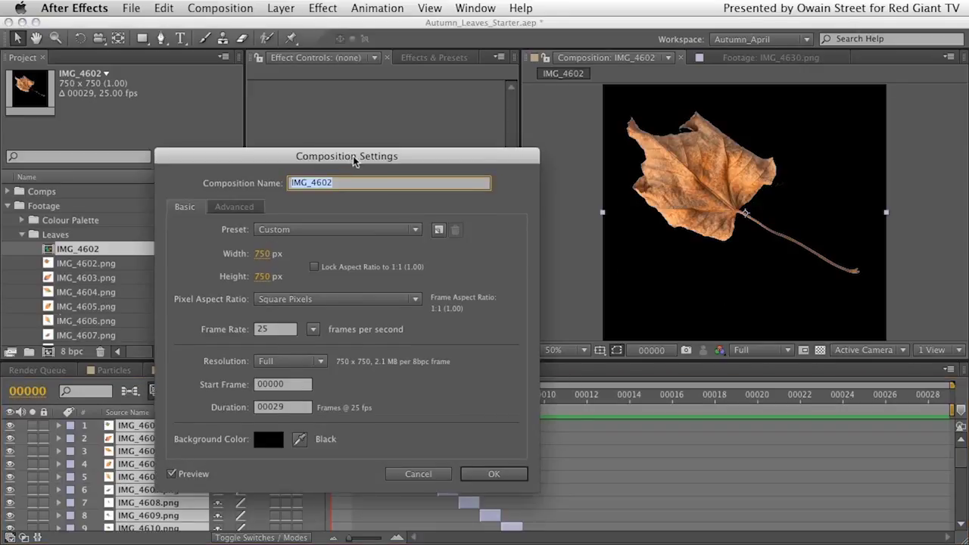
left_click_drag(354, 154, 374, 147)
left_click(283, 248)
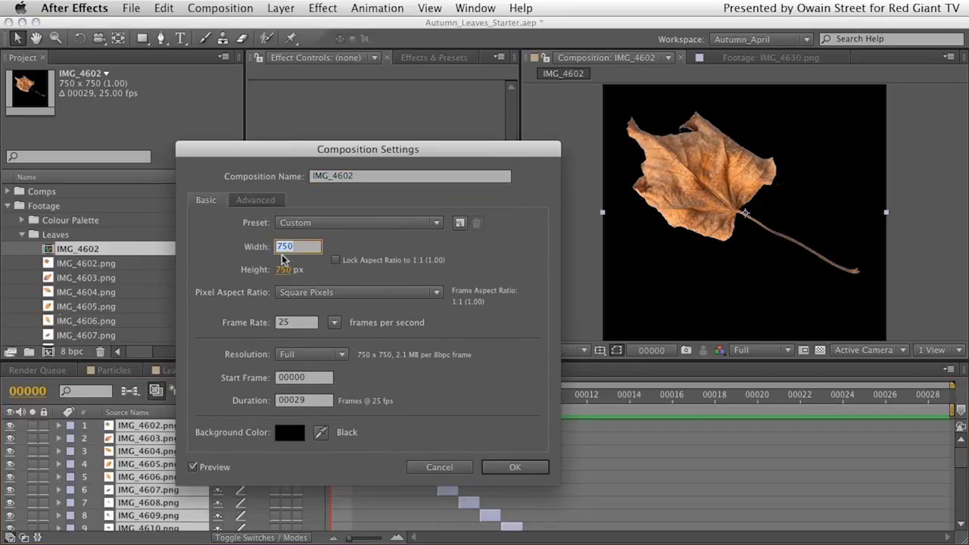
type("150")
key("Tab")
type("15")
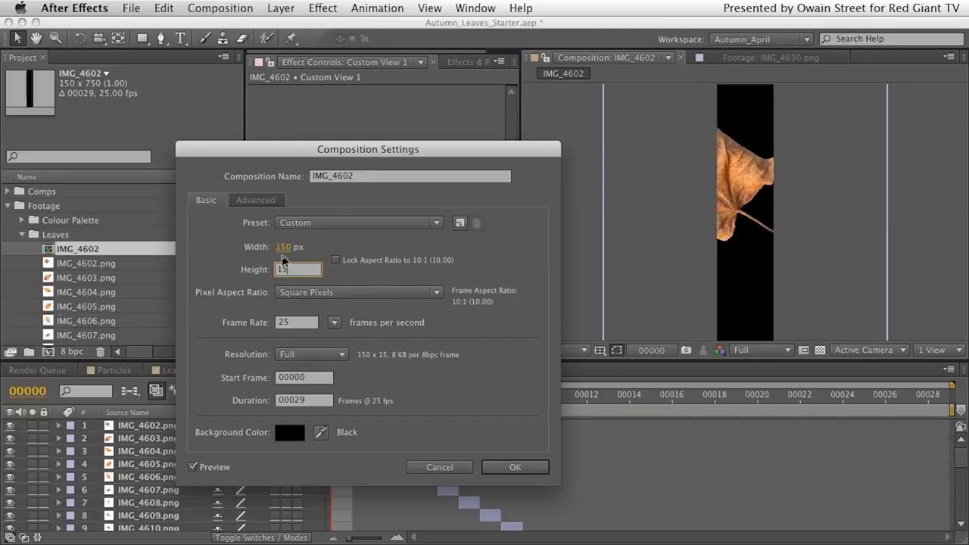
type("0")
key("Return")
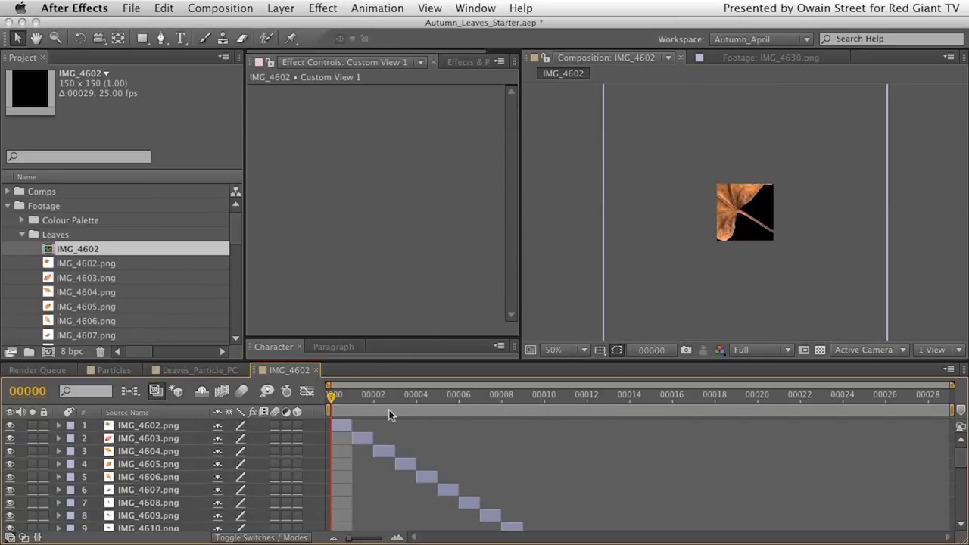
Step: Select all leaf layers in the IMG_4602 composition and scale them with Fit to Comp
left_click(126, 439)
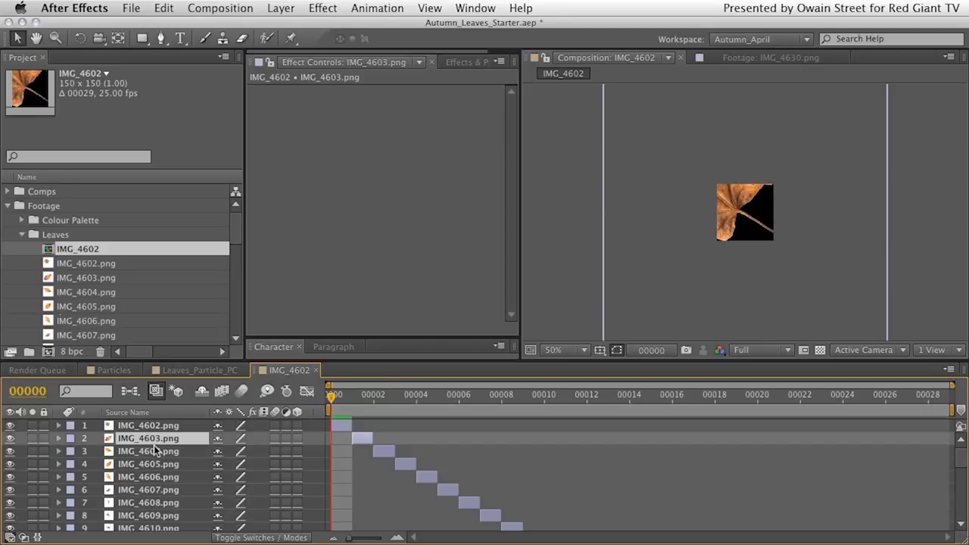
key("super+a")
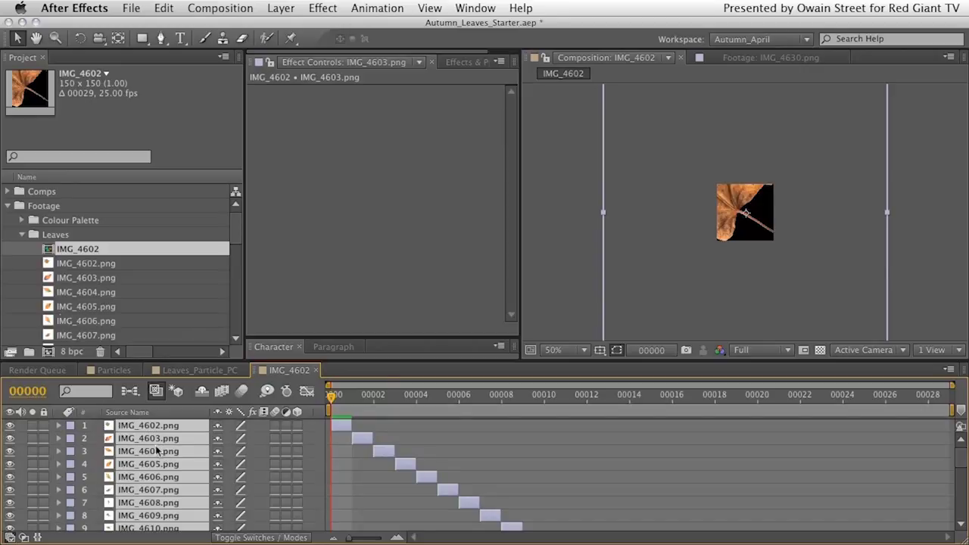
right_click(136, 425)
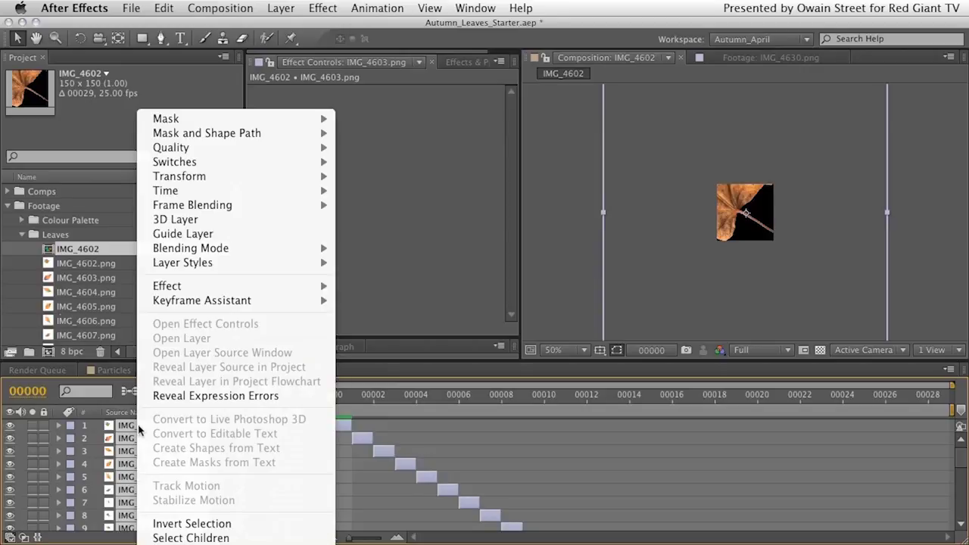
mouse_move(182, 179)
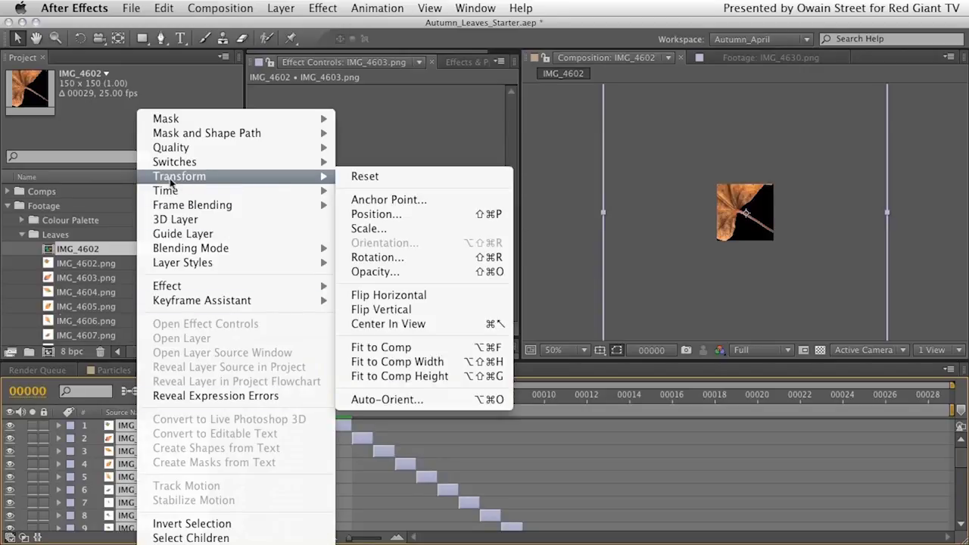
left_click(452, 354)
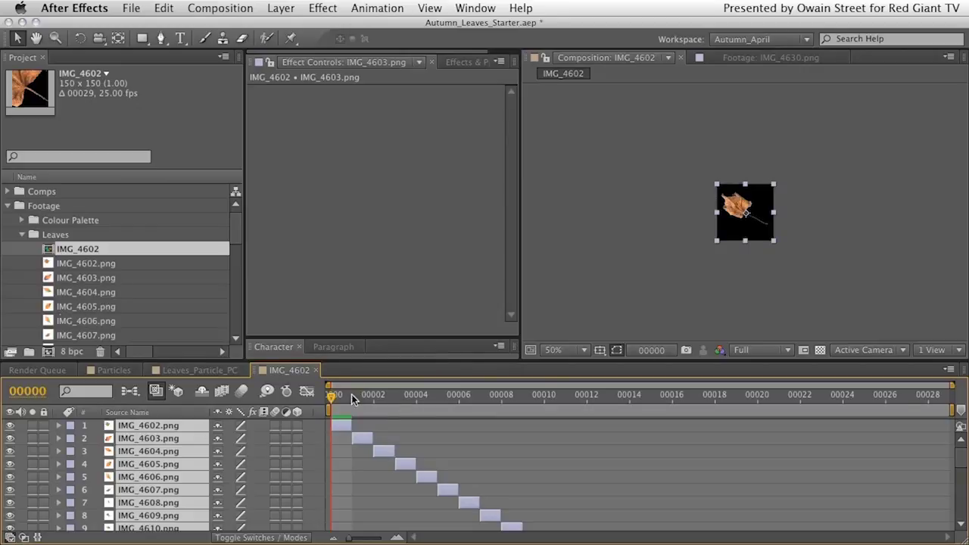
Step: Scrub through the first frames of the IMG_4602 composition to check the size of the fitted leaves
left_click_drag(333, 395, 320, 421)
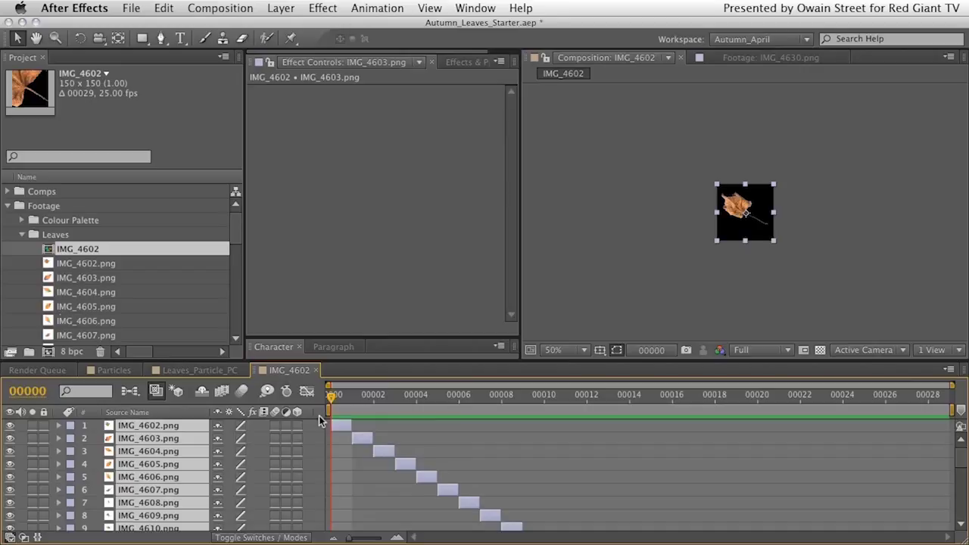
left_click_drag(331, 396, 409, 409)
key("period")
key("period")
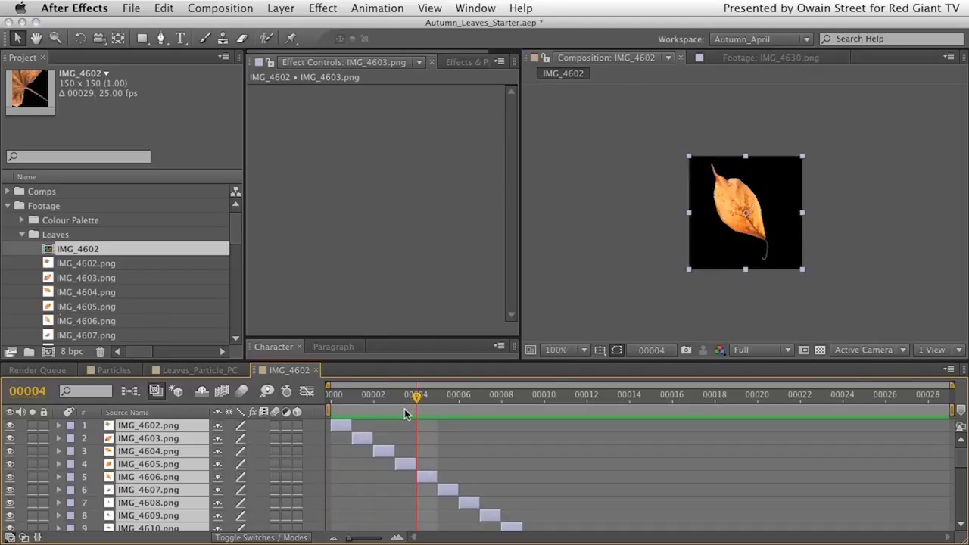
left_click_drag(416, 397, 484, 402)
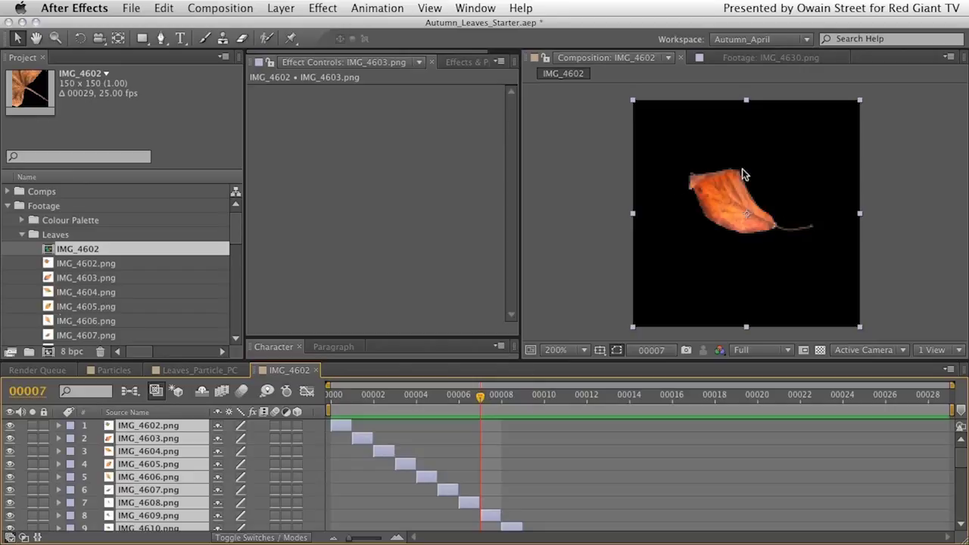
left_click_drag(476, 396, 490, 411)
Step: Close the IMG_4602 composition and collapse the Leaves folder in the project
left_click(317, 371)
left_click(65, 255)
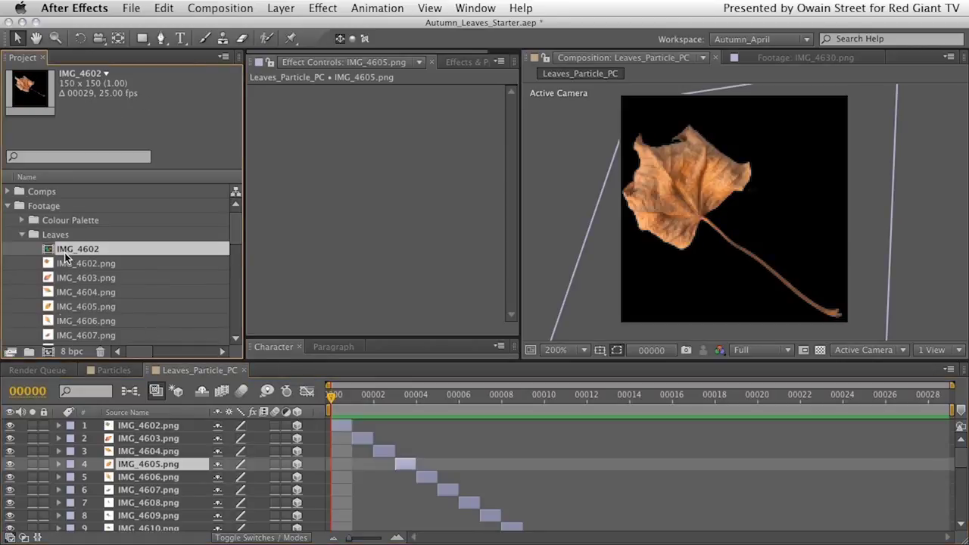
left_click(23, 235)
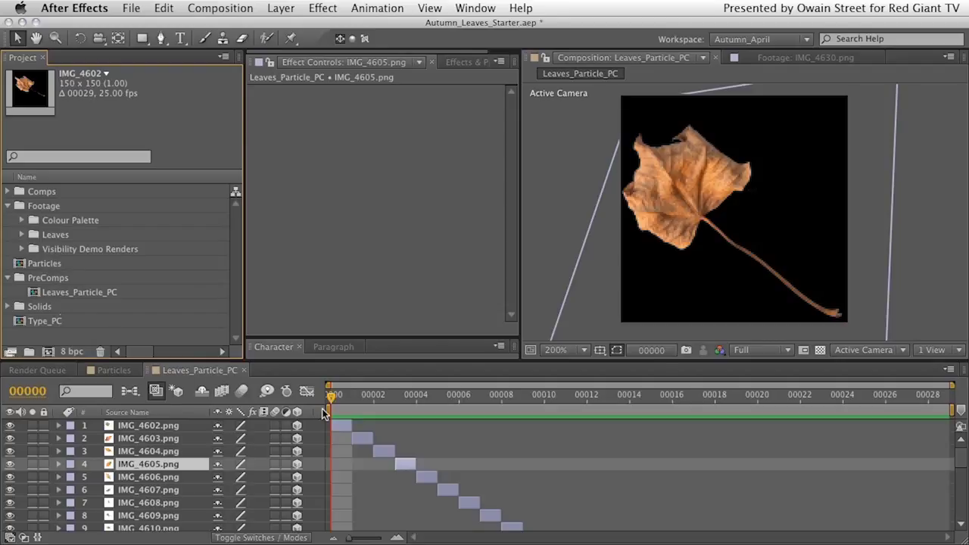
Step: Scrub back and forth through Leaves_Particle_PC to examine its one-frame leaf layers, returning to frame 0
left_click(320, 415)
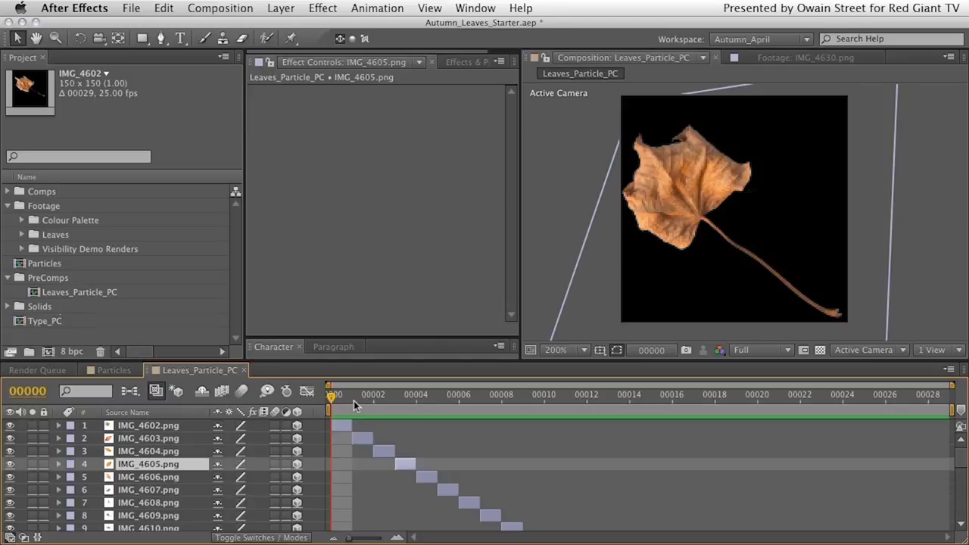
left_click_drag(329, 400, 588, 409)
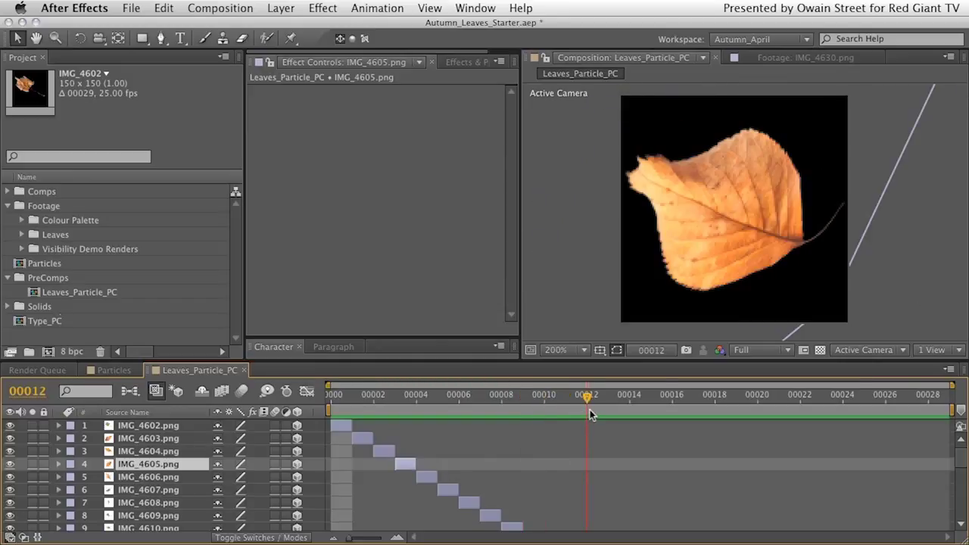
left_click_drag(615, 394, 330, 400)
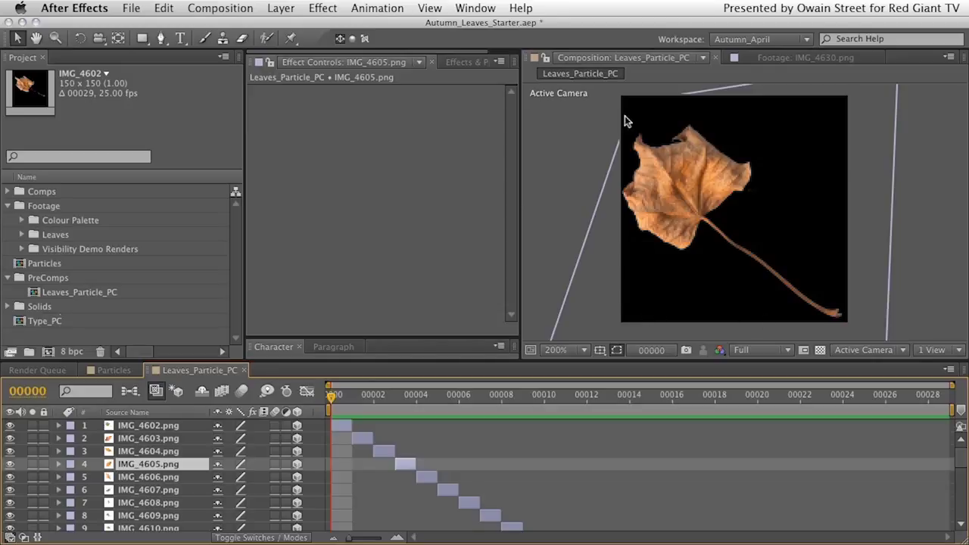
left_click_drag(331, 398, 523, 400)
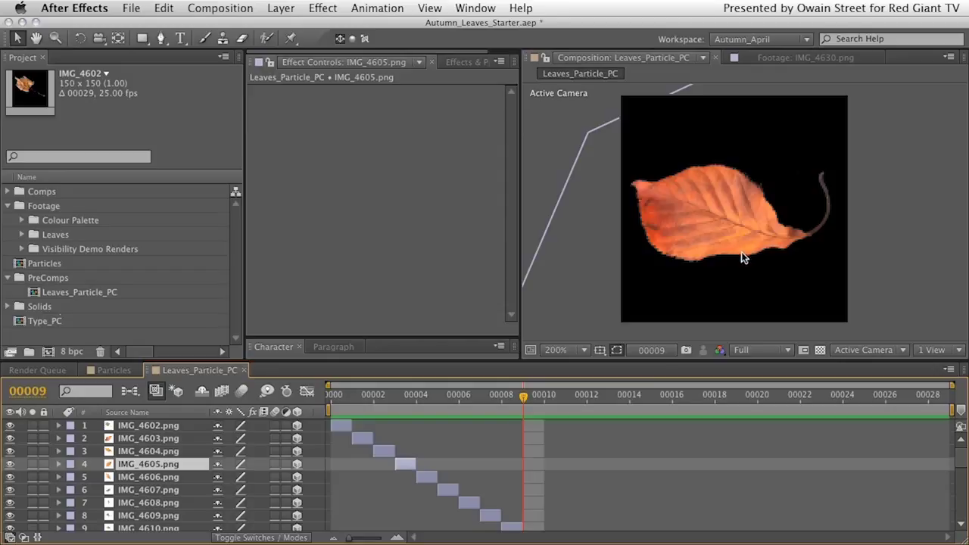
left_click_drag(521, 387, 117, 378)
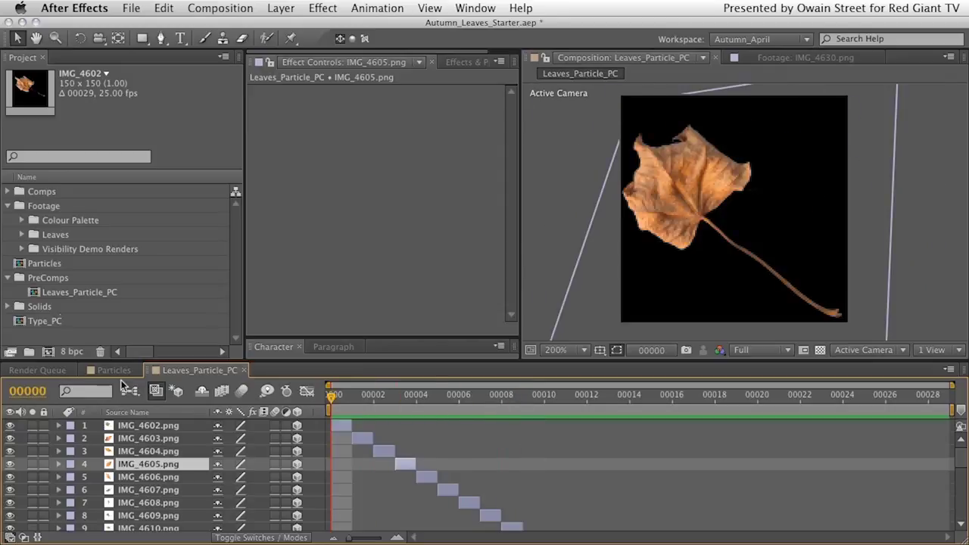
Step: Add Leaves_Particle_PC to the Particles composition beneath the BG layer and hide it
left_click(112, 370)
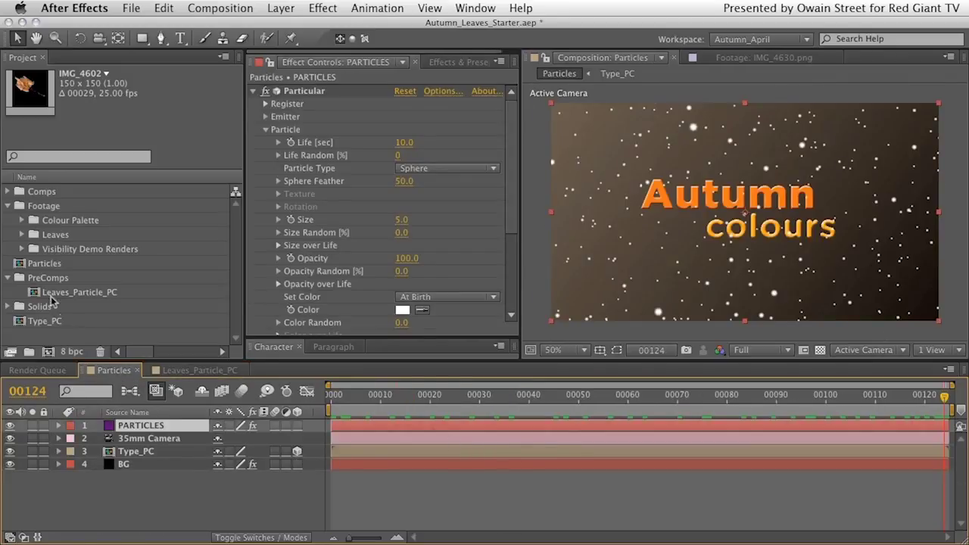
left_click_drag(37, 293, 125, 485)
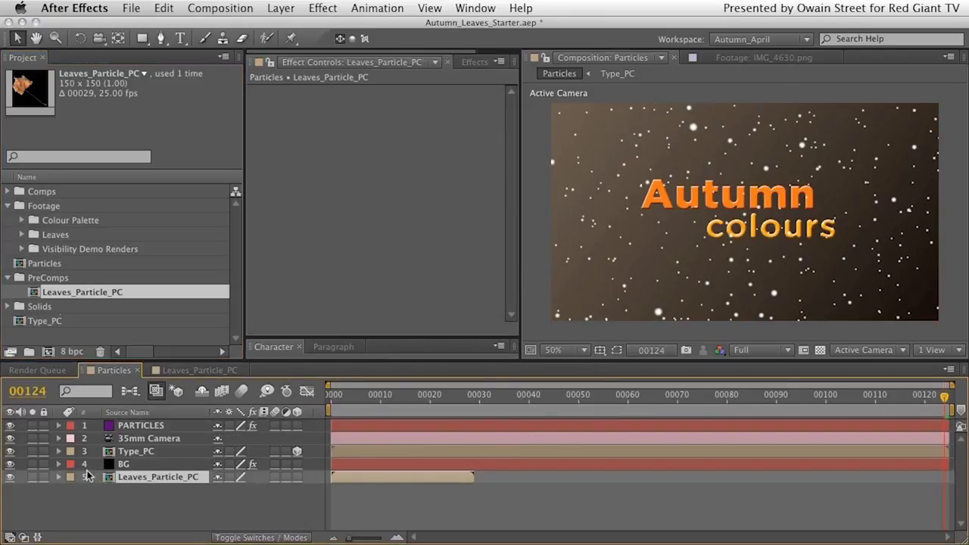
left_click(10, 477)
Step: Change the Particle Type of Particular on the PARTICLES layer to Sprite and check an earlier frame
left_click(135, 426)
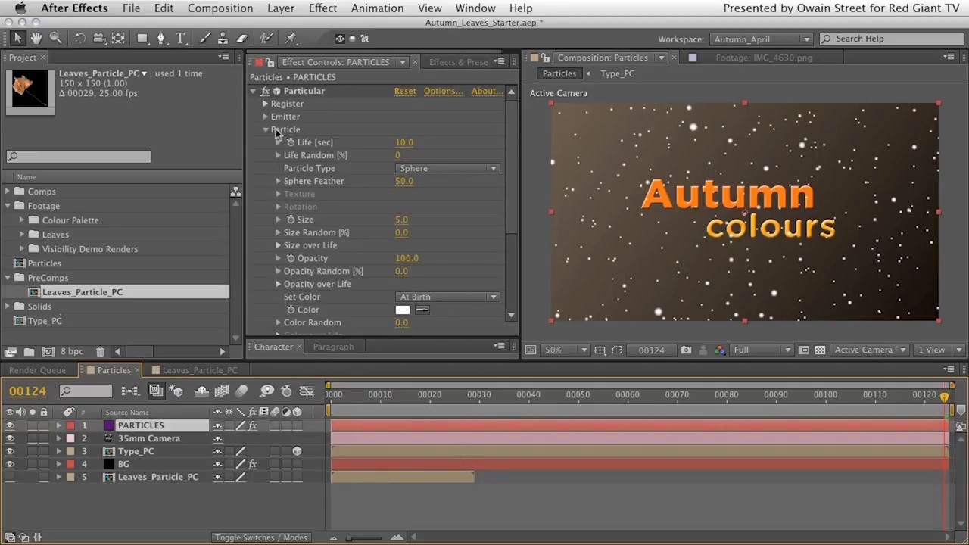
left_click(267, 129)
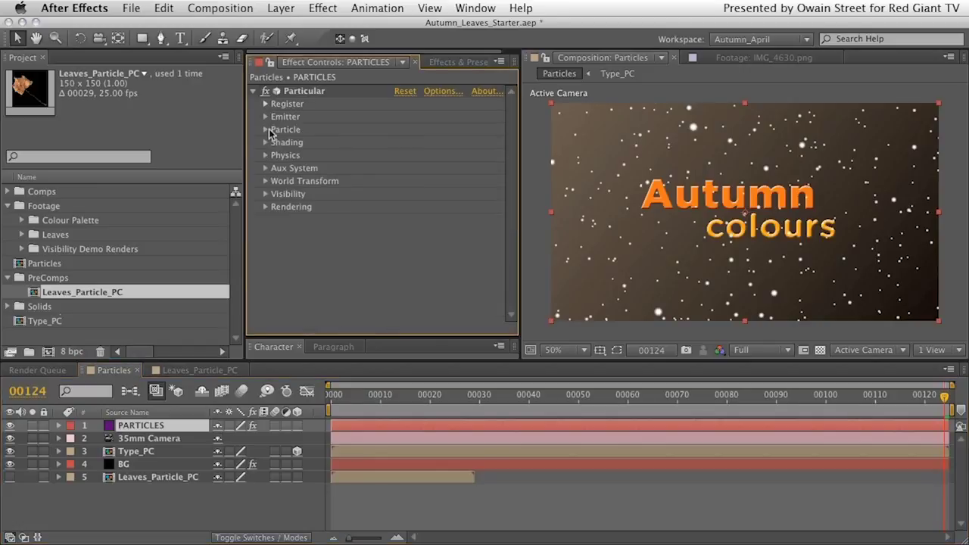
left_click(266, 129)
scroll(266, 137, "down", 1)
scroll(328, 167, "up", 1)
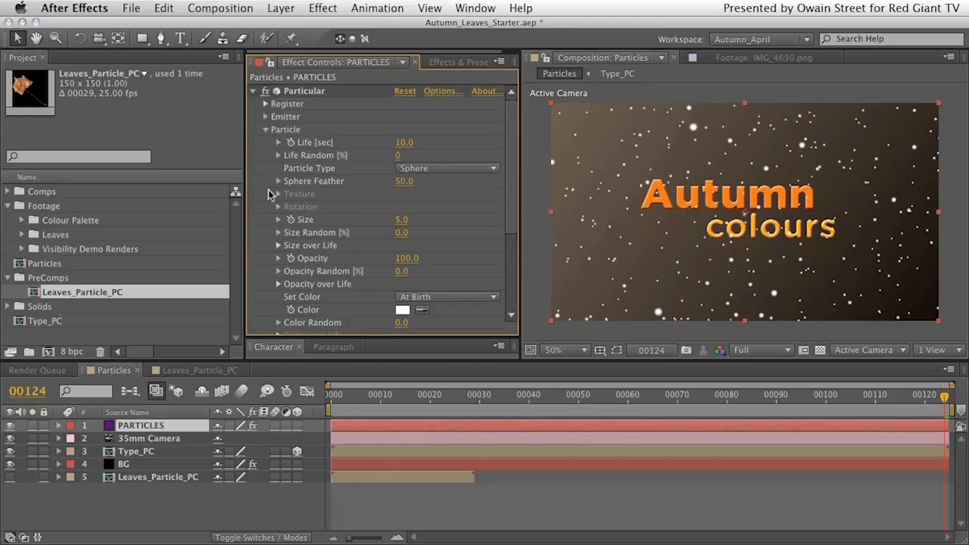
left_click(440, 172)
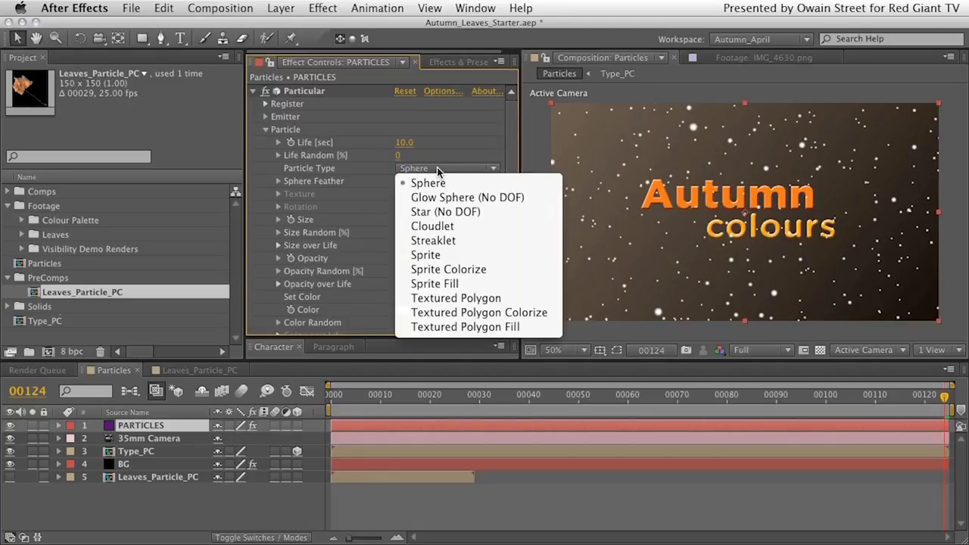
left_click(458, 255)
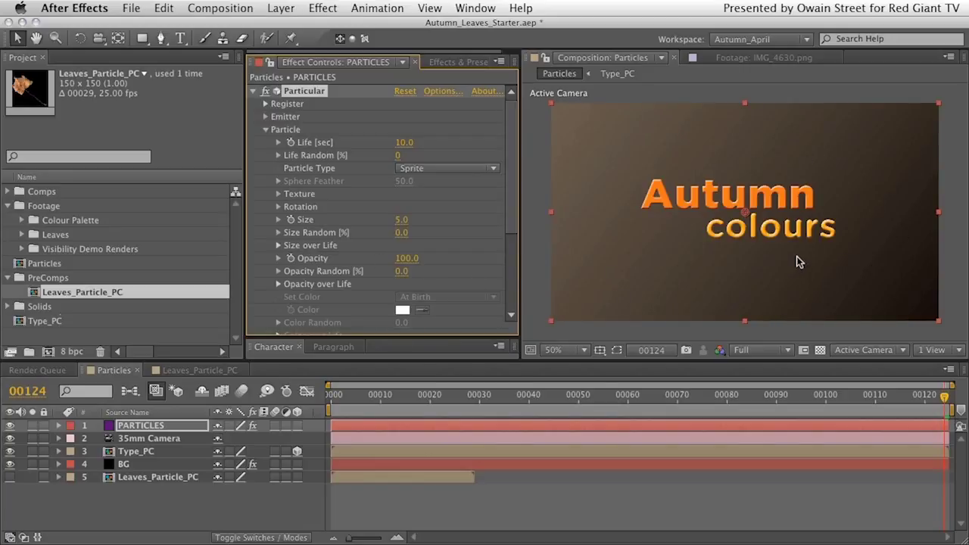
left_click_drag(933, 403, 583, 402)
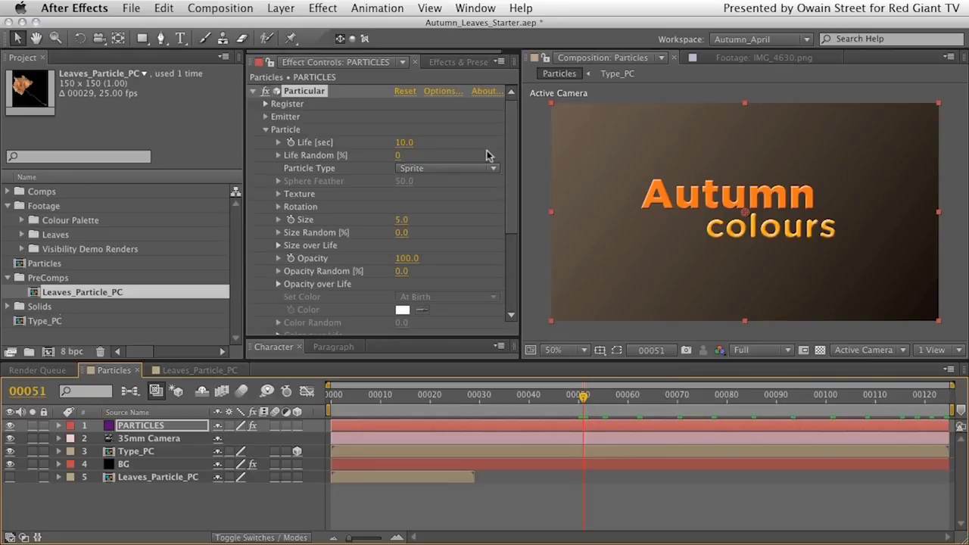
Step: Assign Leaves_Particle_PC as the particle Texture layer and preview the sprites on earlier frames
left_click(277, 194)
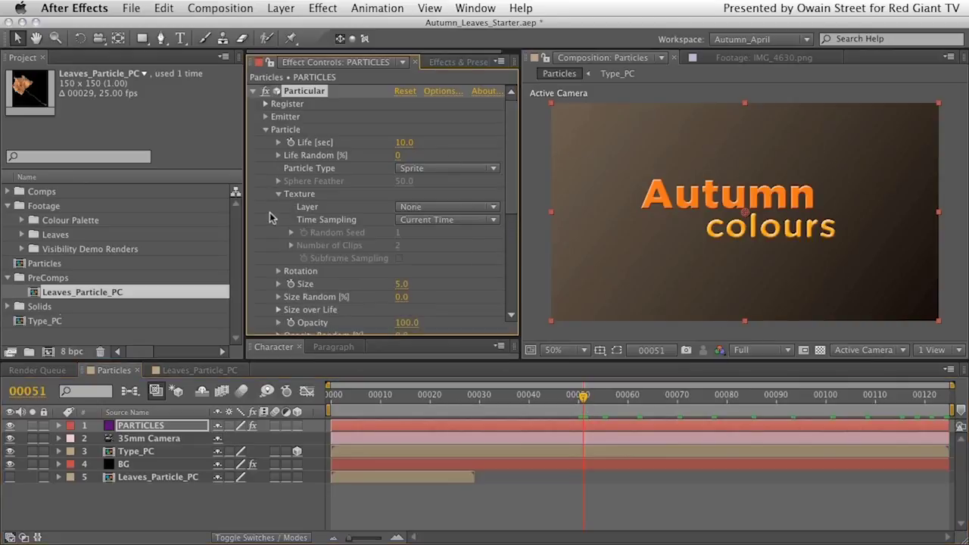
left_click(428, 207)
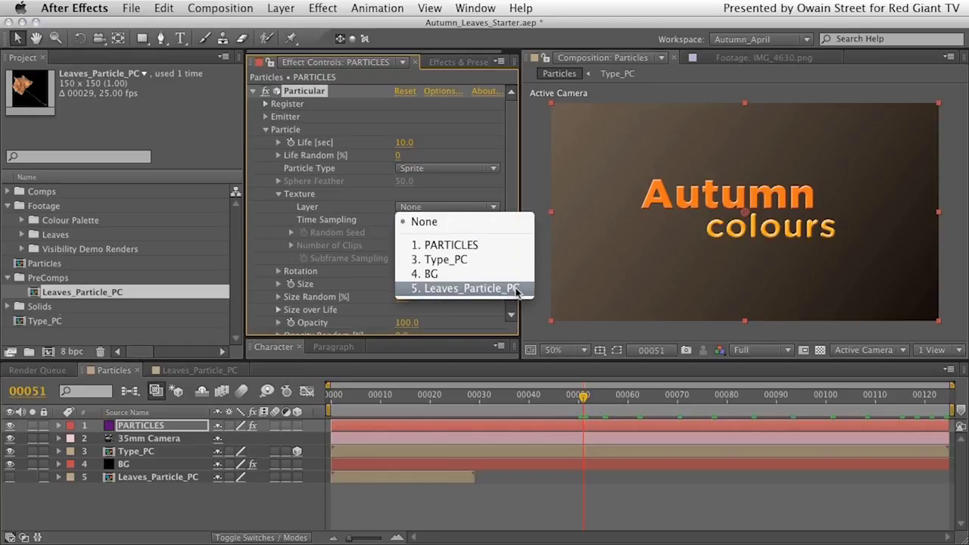
left_click(470, 289)
left_click_drag(582, 396, 440, 398)
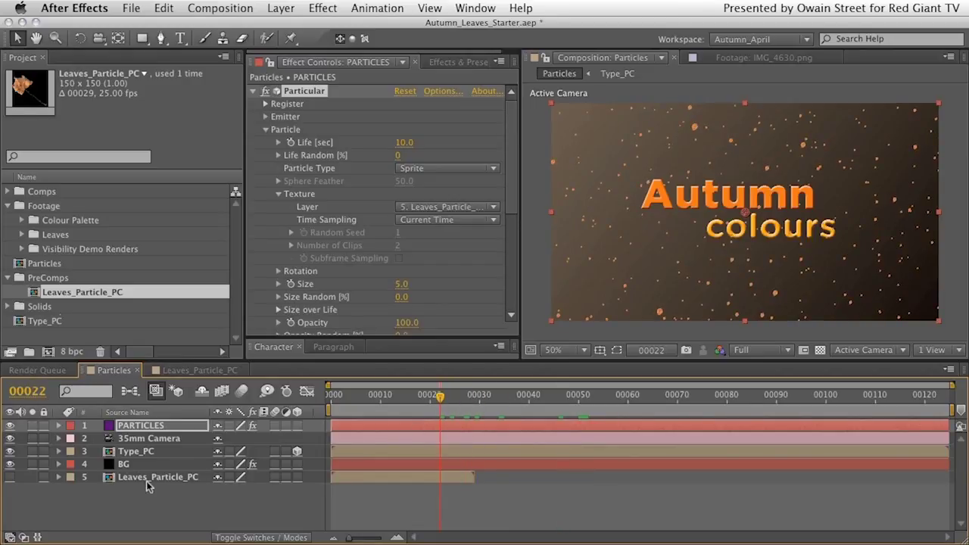
left_click_drag(439, 398, 415, 401)
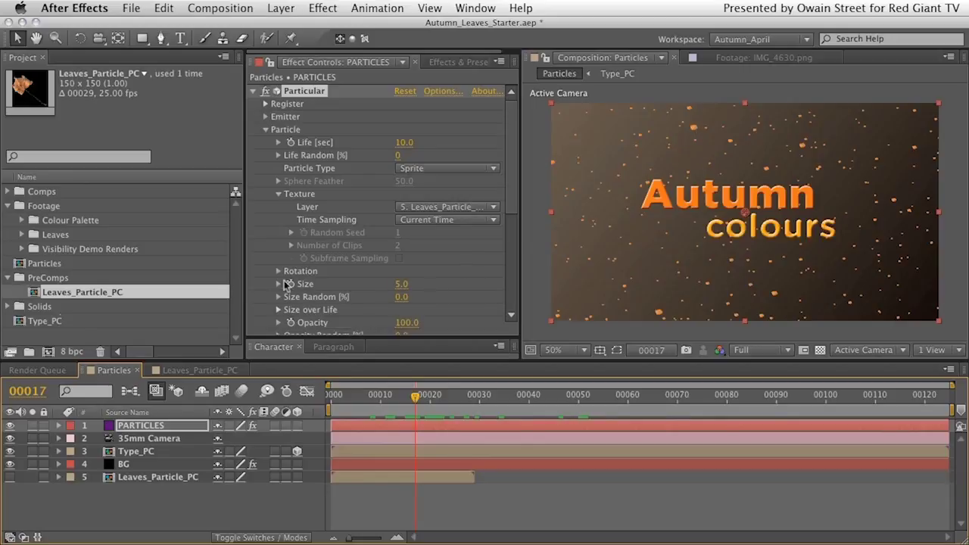
Step: Set the particle Size to 25 and scrub back to frame 8 to check the leaf sprites
left_click(402, 286)
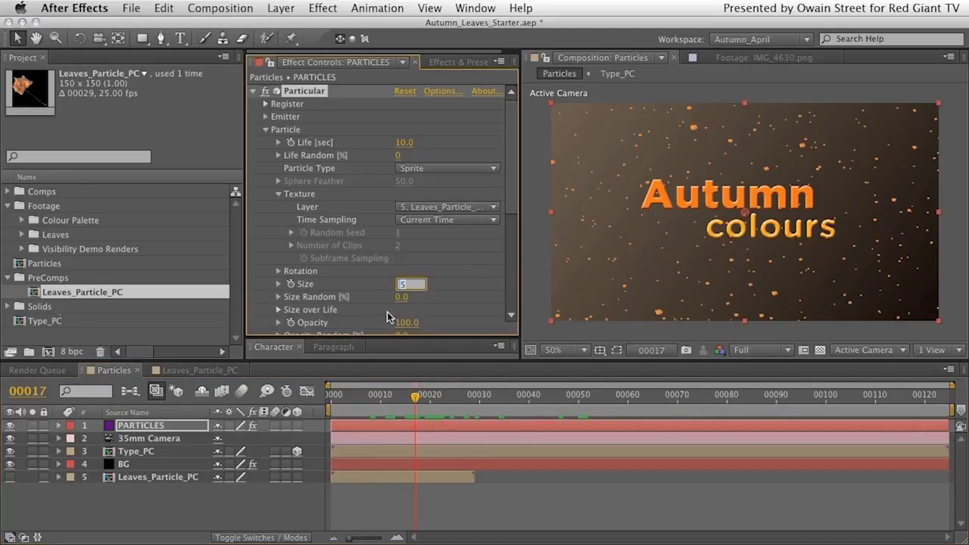
type("25")
key("Return")
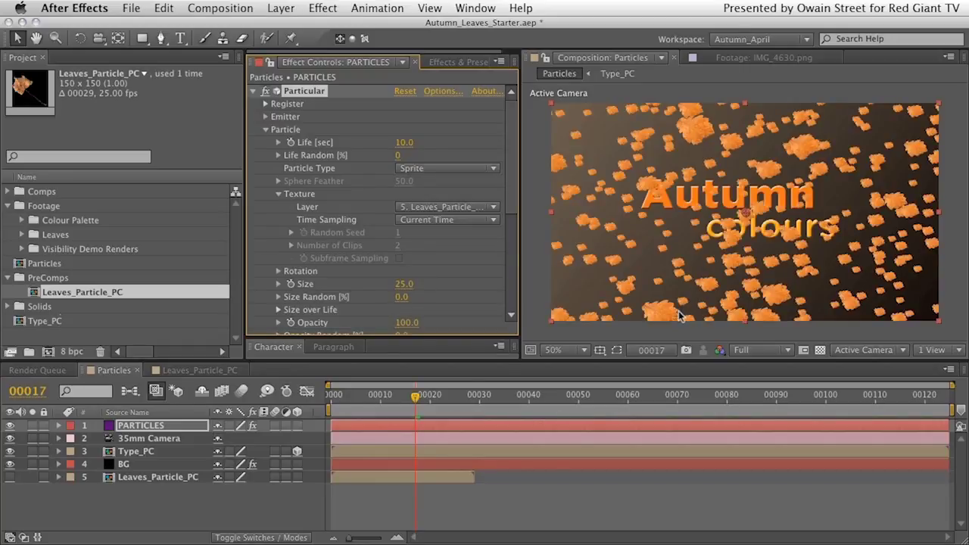
key("period")
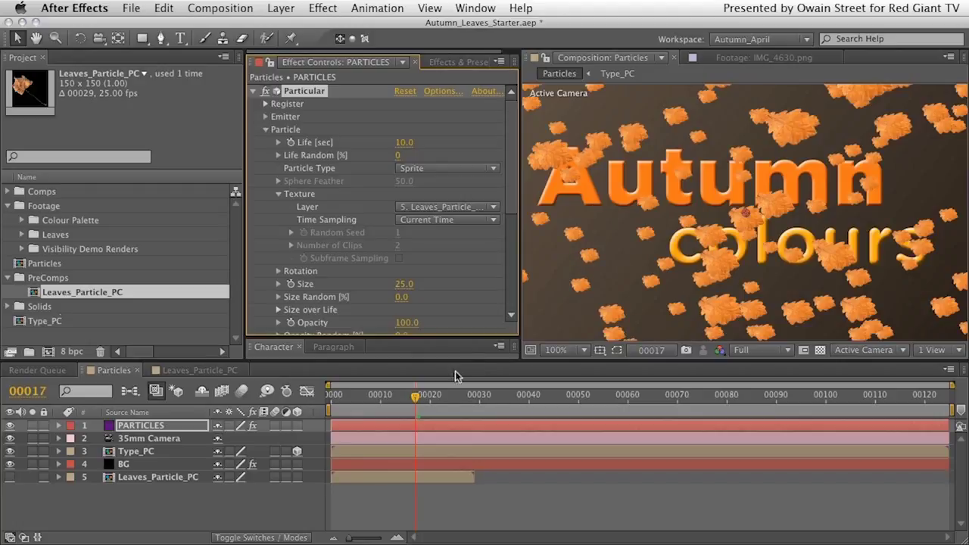
left_click_drag(416, 400, 370, 407)
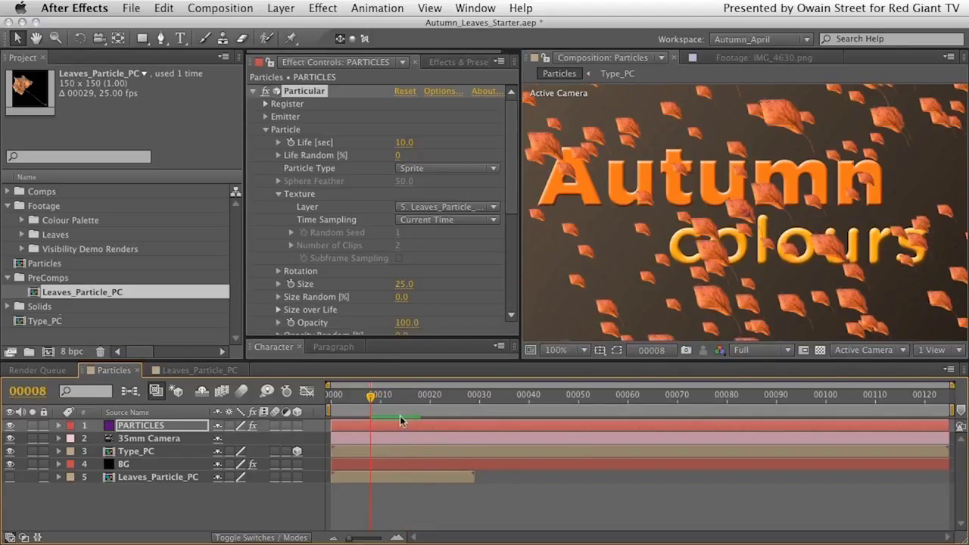
Step: Compare the leaf sprites at frames 6, 11 and 12 with the matching frames inside the Leaves_Particle_PC composition
left_click(361, 398)
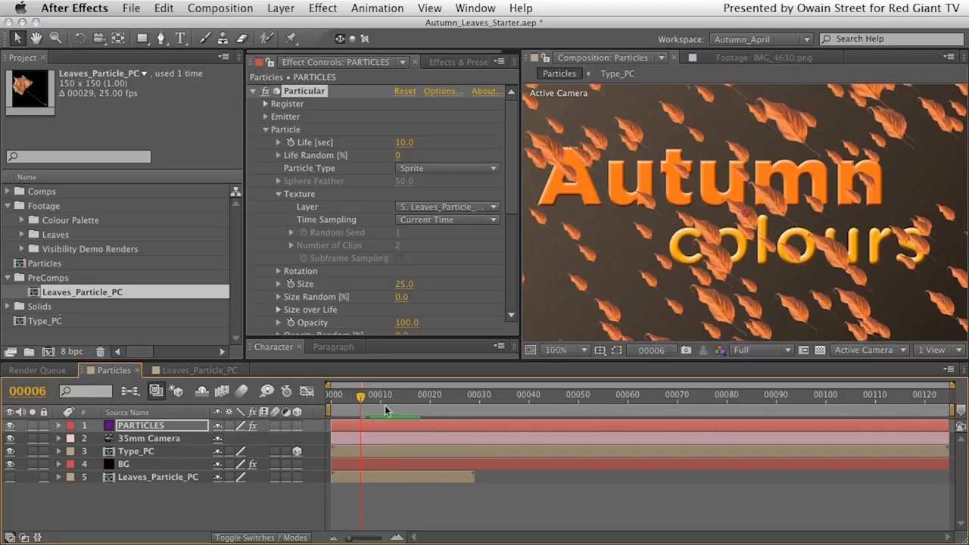
left_click_drag(361, 401, 385, 401)
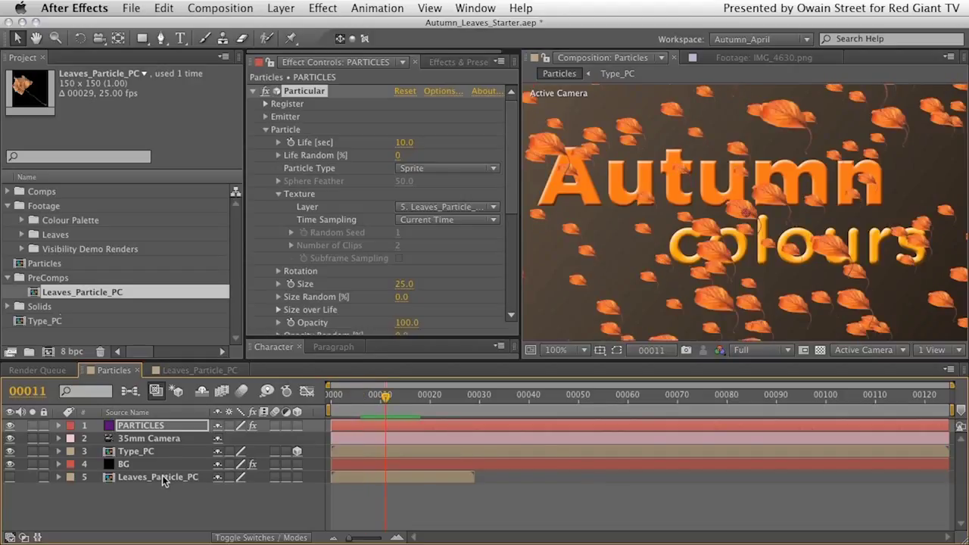
double_click(162, 476)
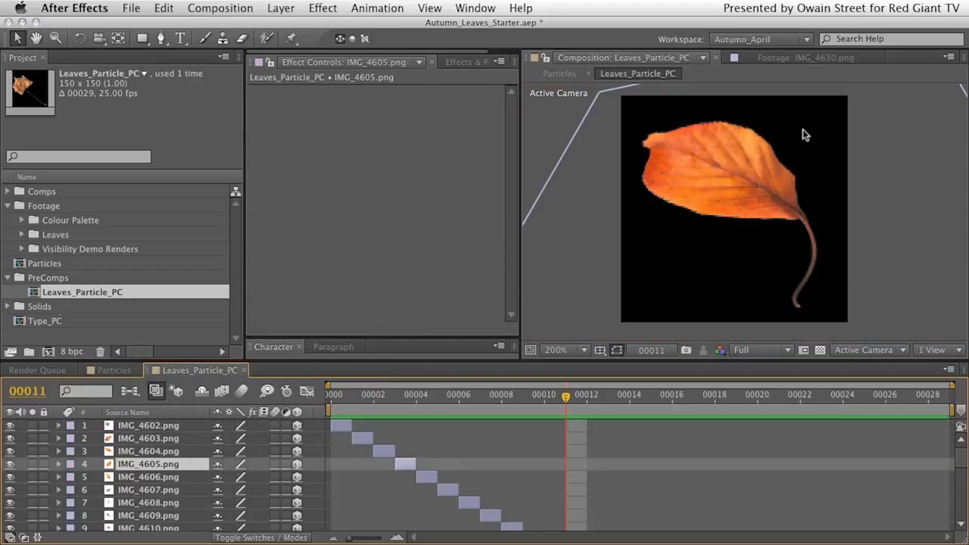
left_click(114, 371)
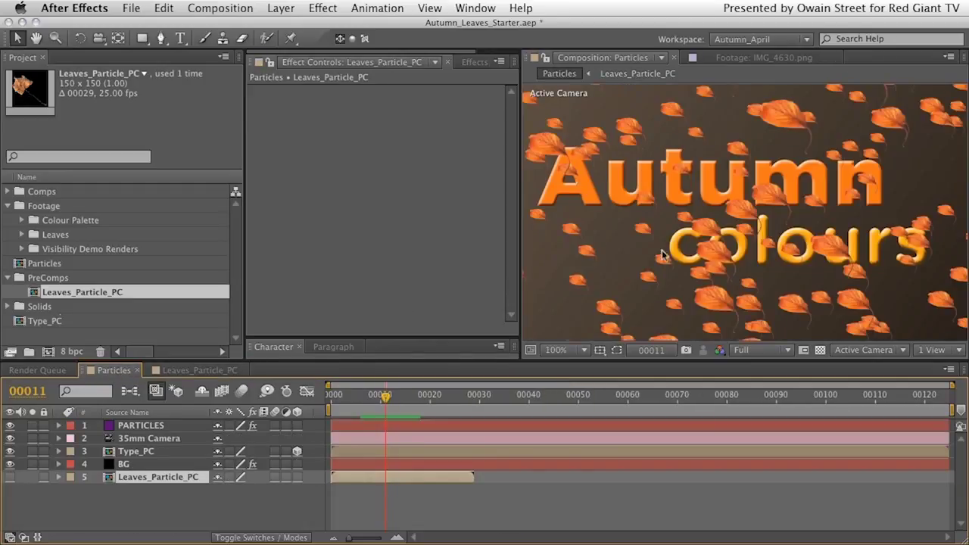
key("Page_Down")
double_click(163, 477)
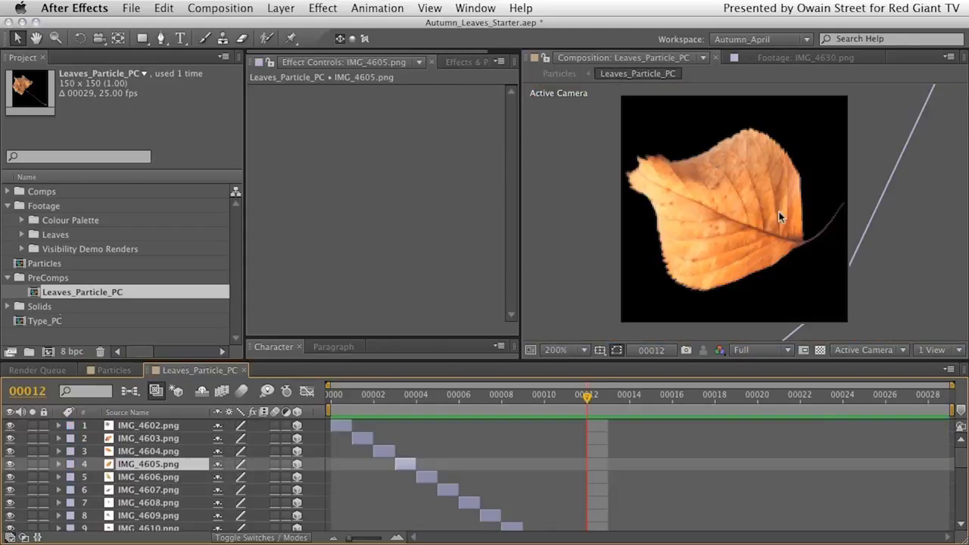
left_click(113, 371)
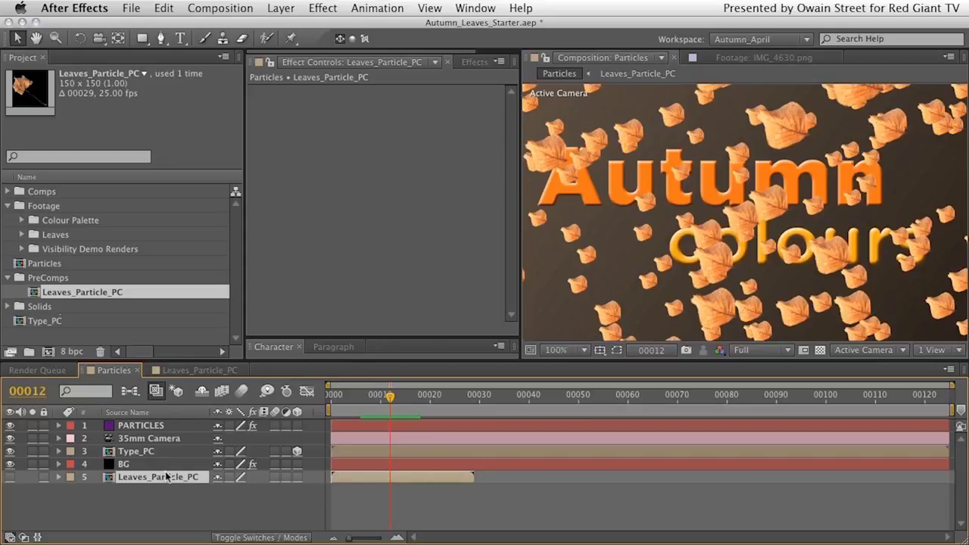
Step: Set the Texture Time Sampling of Particular on the PARTICLES layer to Random - Still Frame
left_click(140, 426)
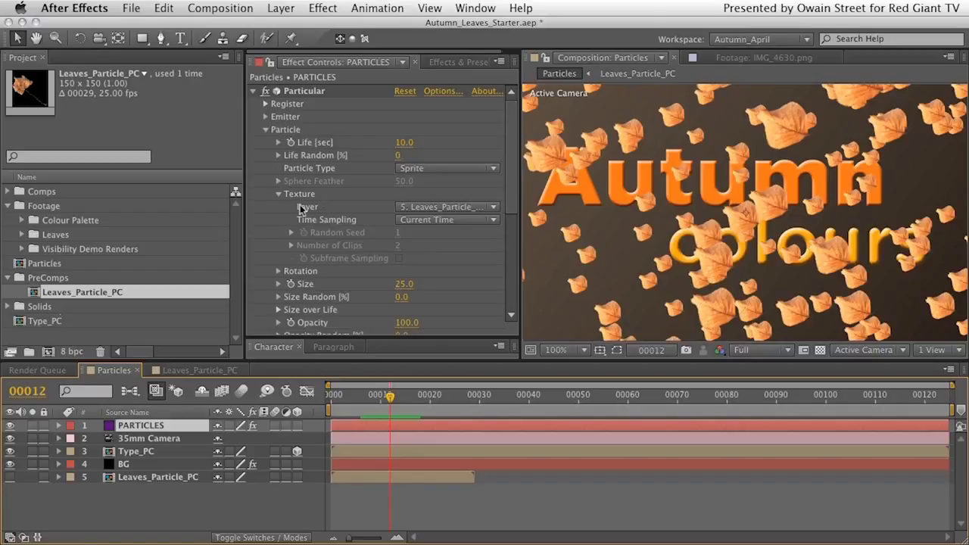
left_click(443, 224)
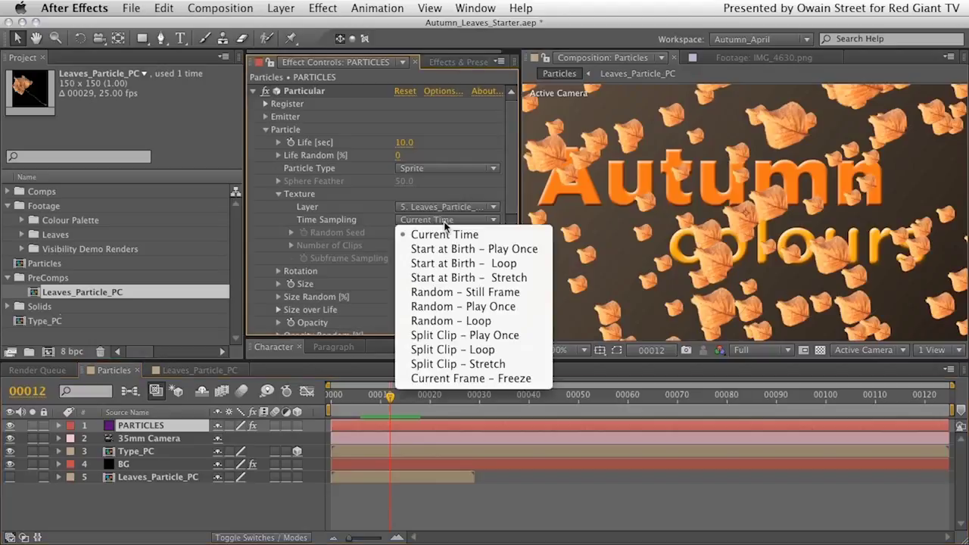
left_click(446, 293)
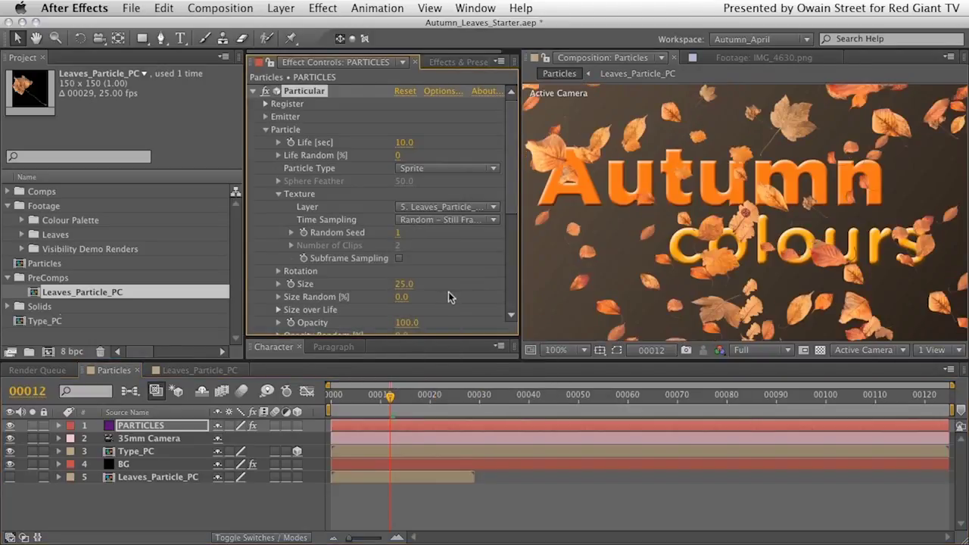
Step: Widen the composition viewer and examine the whole leaf spread at 50% magnification, then return to 100%
left_click_drag(520, 261, 426, 262)
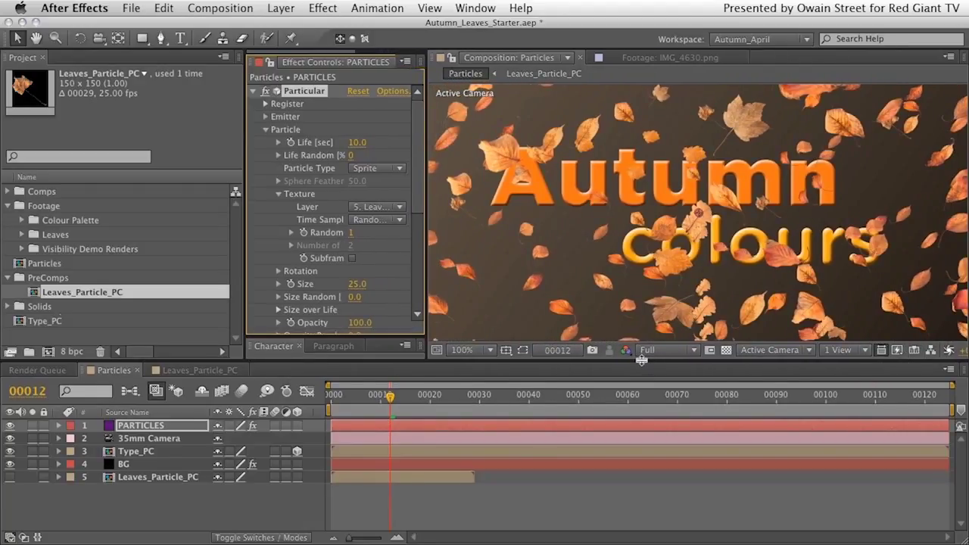
key("comma")
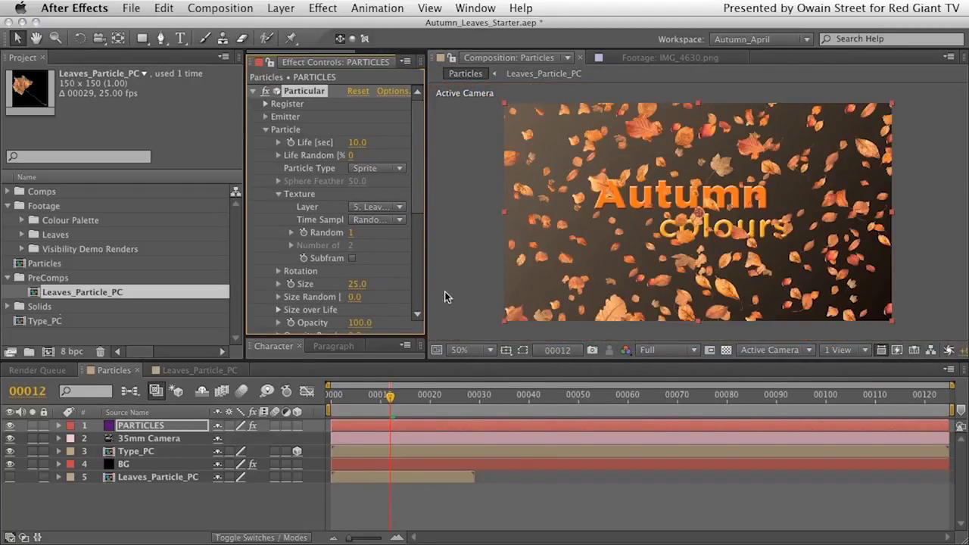
left_click_drag(421, 285, 457, 284)
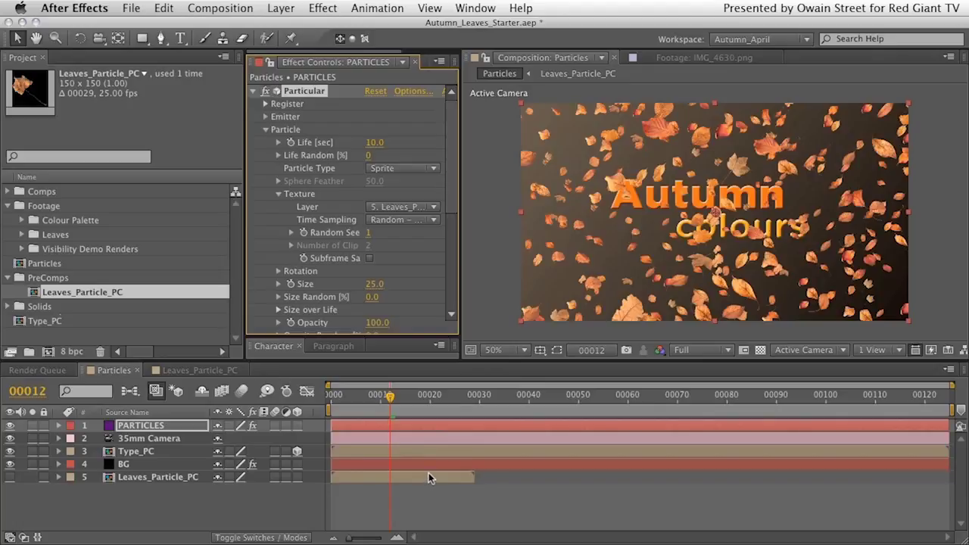
key("period")
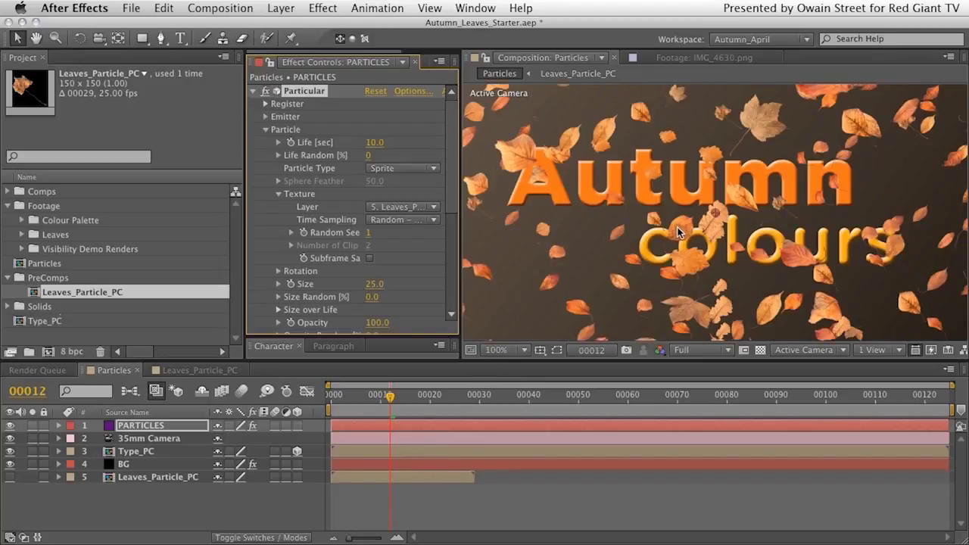
Step: Move the current time to frame 18 and collapse the Particle settings of the Particular effect
key("comma")
left_click_drag(390, 396, 421, 408)
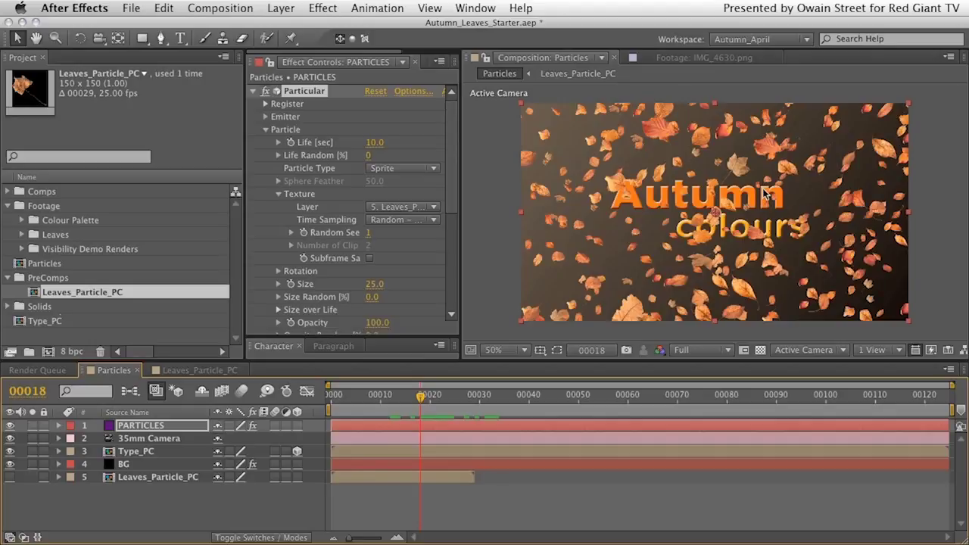
left_click(266, 131)
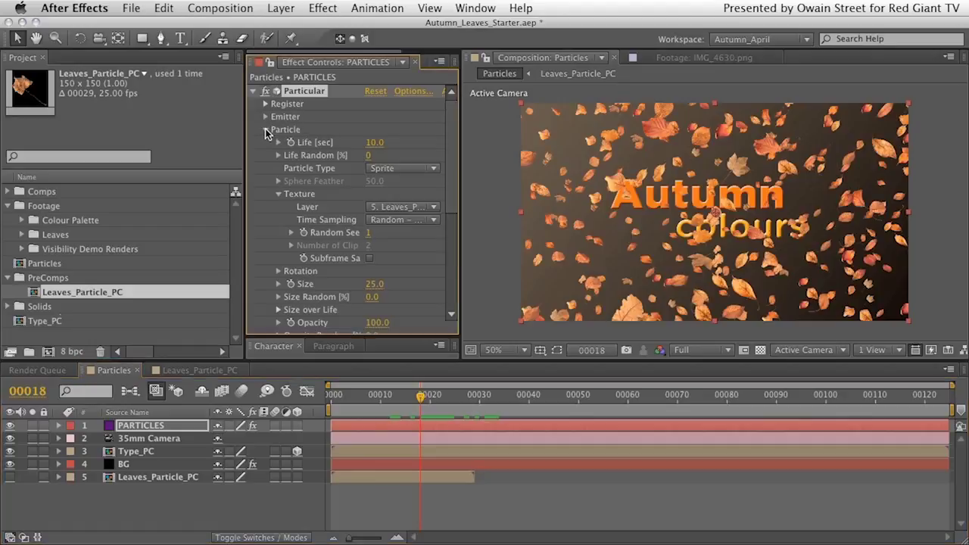
left_click(266, 130)
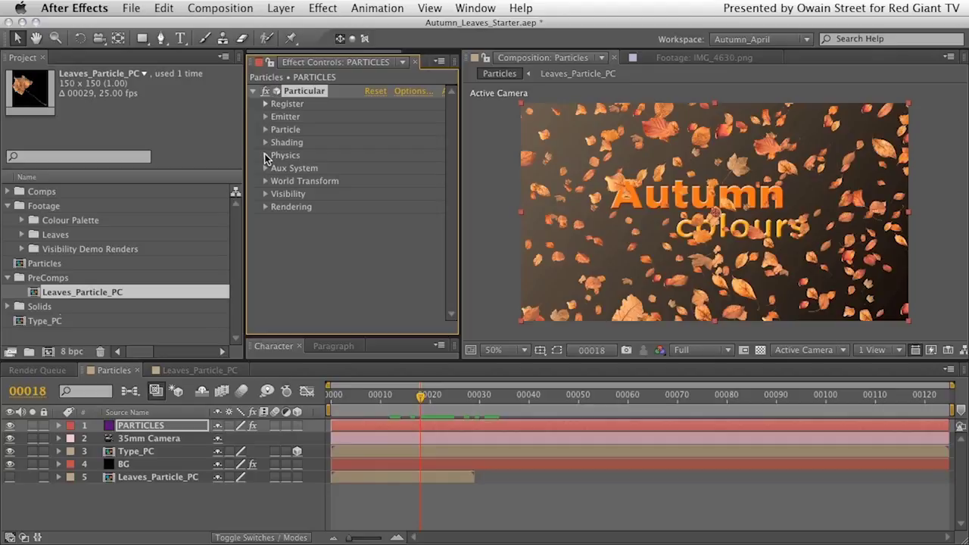
Step: Expand Particular's Physics and Air settings, keeping Air as the physics model, and widen the effect settings area
left_click(265, 156)
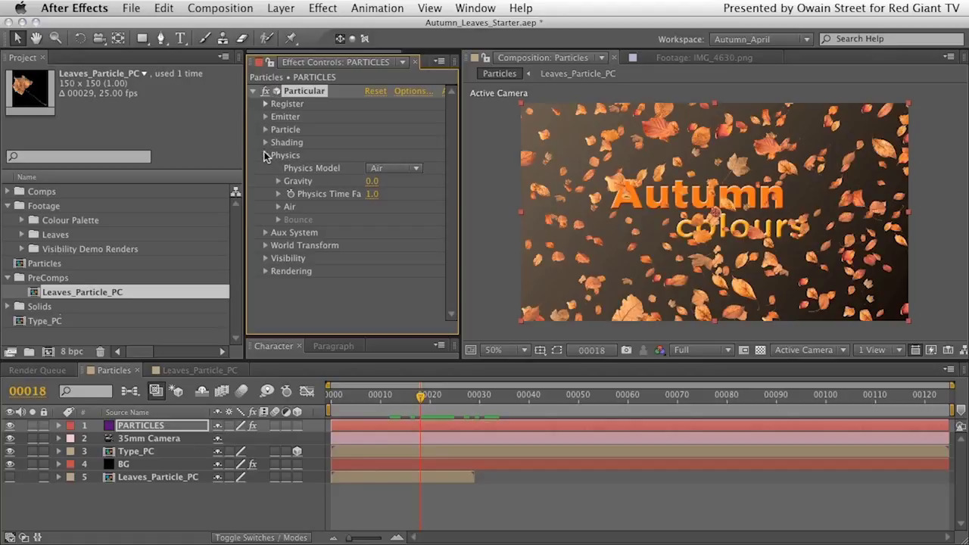
left_click(375, 169)
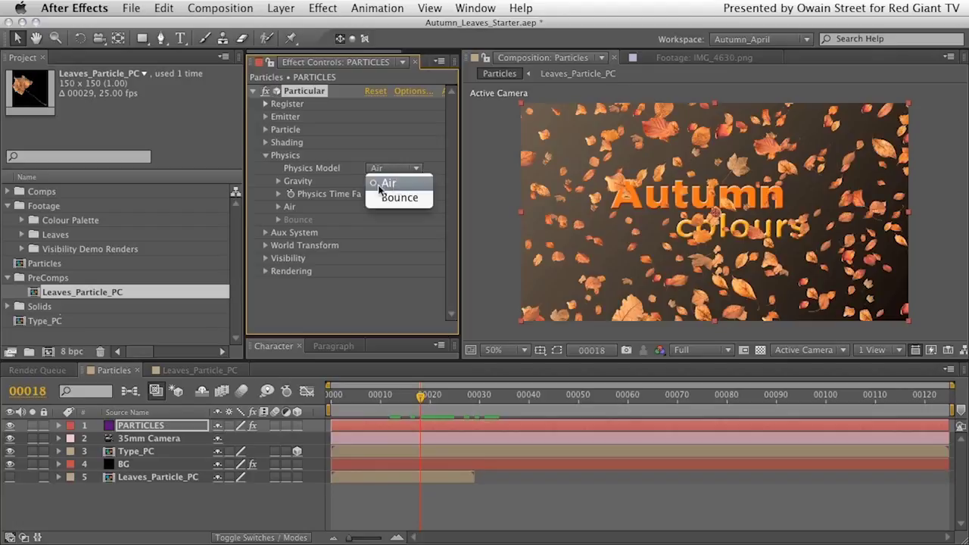
left_click(380, 189)
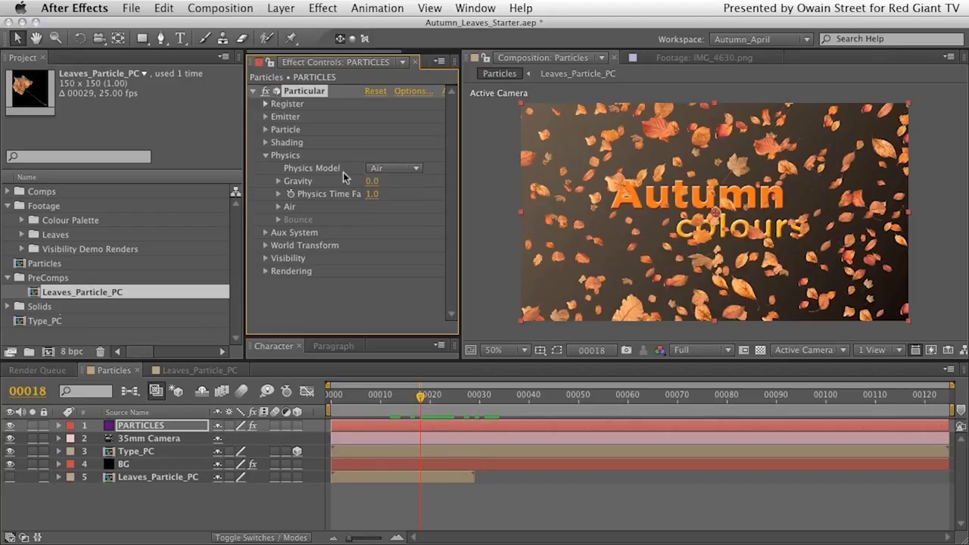
left_click(278, 207)
scroll(277, 208, "down", 2)
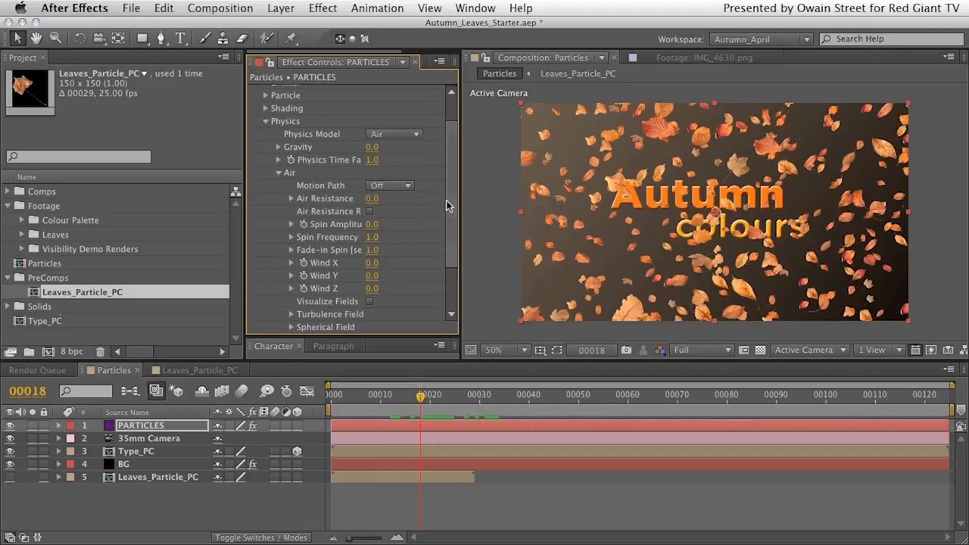
left_click_drag(460, 199, 477, 198)
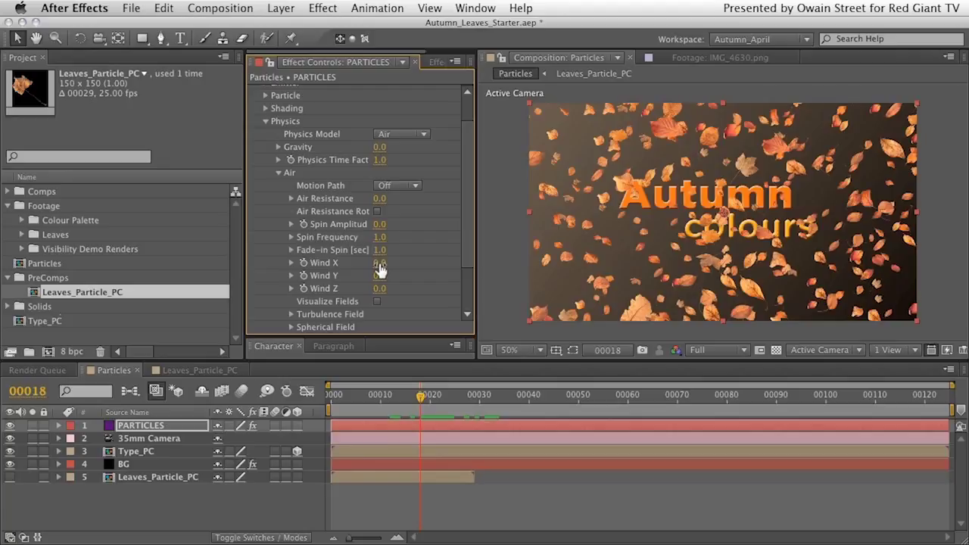
Step: Set Wind X in Particular's Air settings to 75
left_click_drag(380, 271, 343, 269)
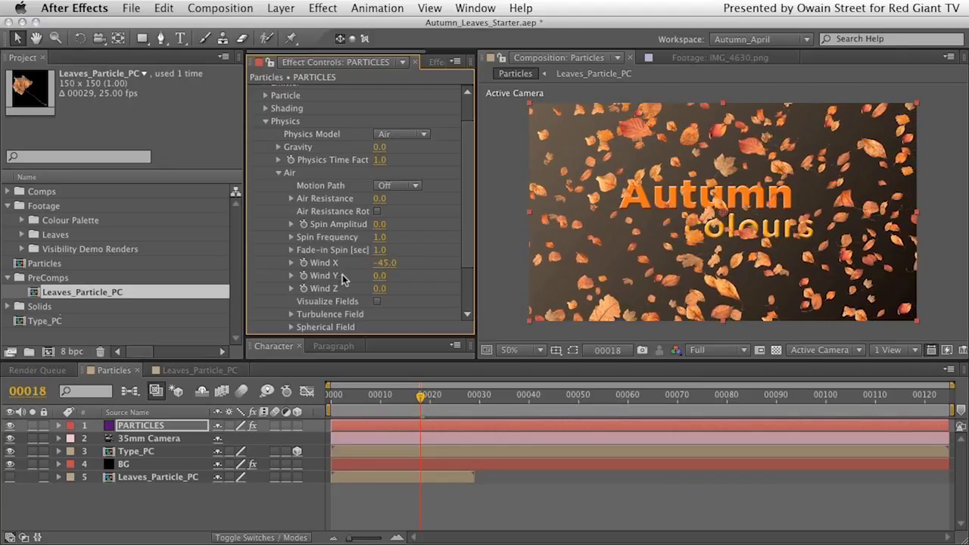
key("super+z")
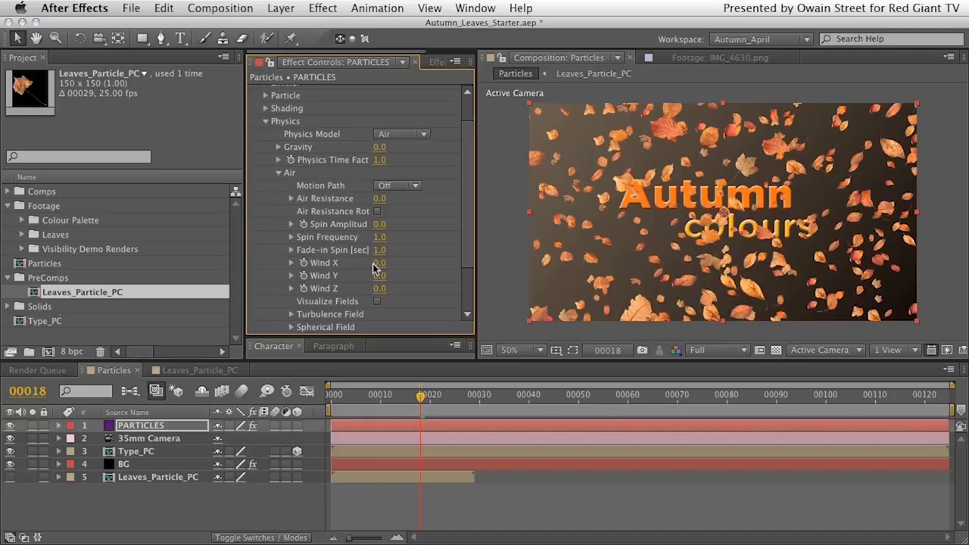
left_click(379, 263)
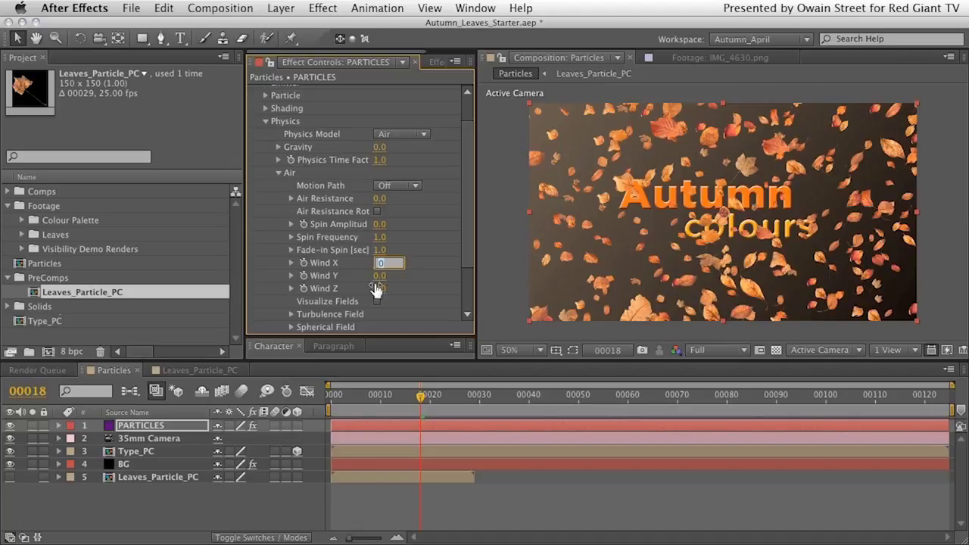
key("Return")
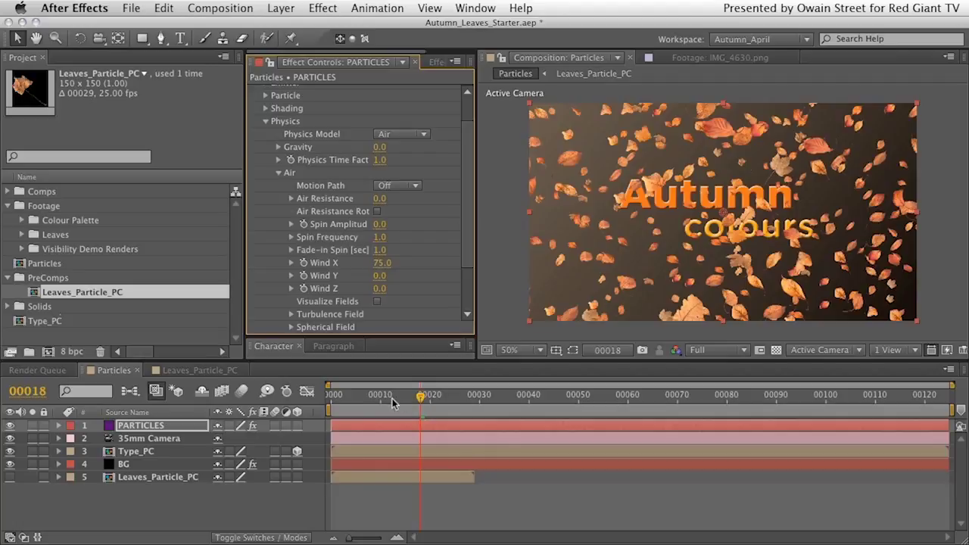
Step: Preview the wind-blown leaves by scrubbing through the composition at 50% and 100% magnification, ending at frame 0
left_click_drag(353, 400, 331, 399)
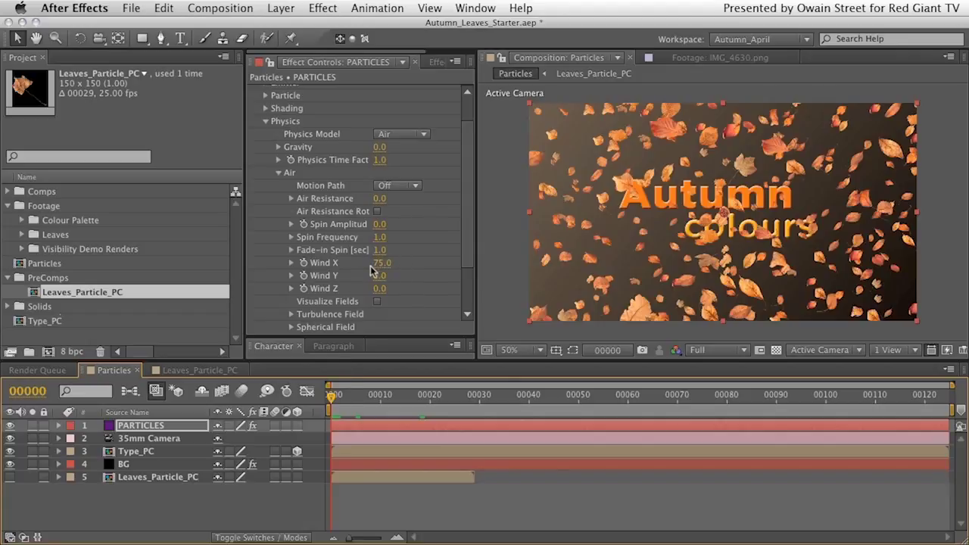
left_click_drag(330, 399, 955, 394)
left_click_drag(343, 412, 588, 395)
key("slash")
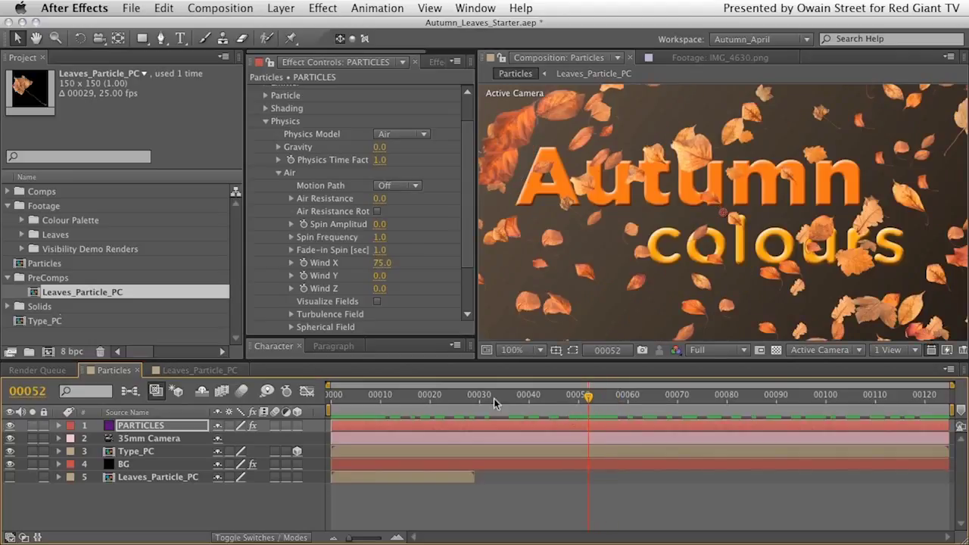
left_click(350, 396)
left_click_drag(350, 400, 785, 391)
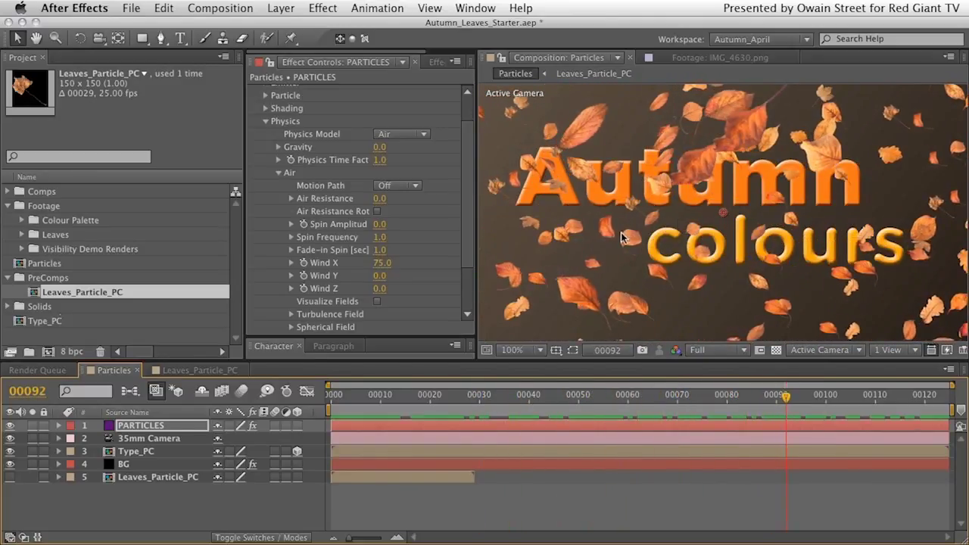
left_click_drag(786, 395, 315, 399)
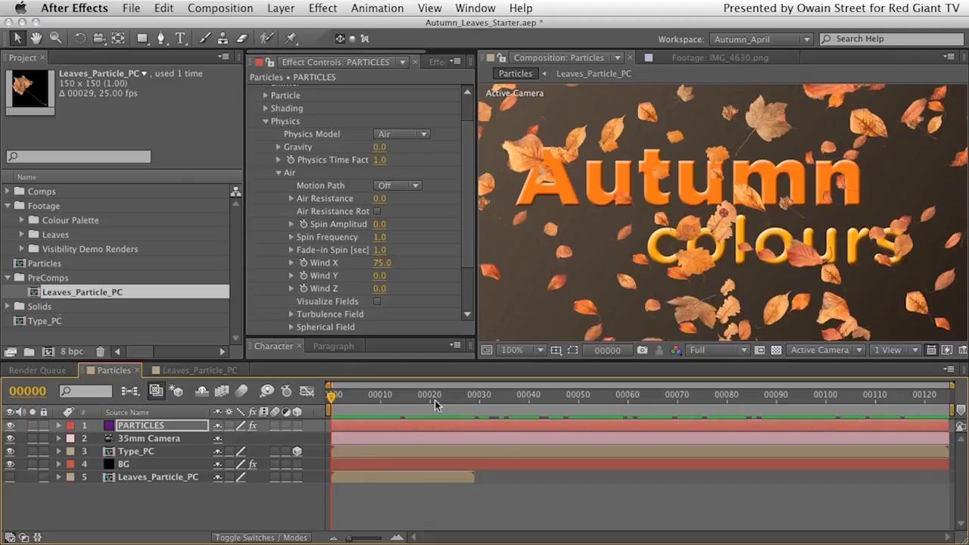
key("comma")
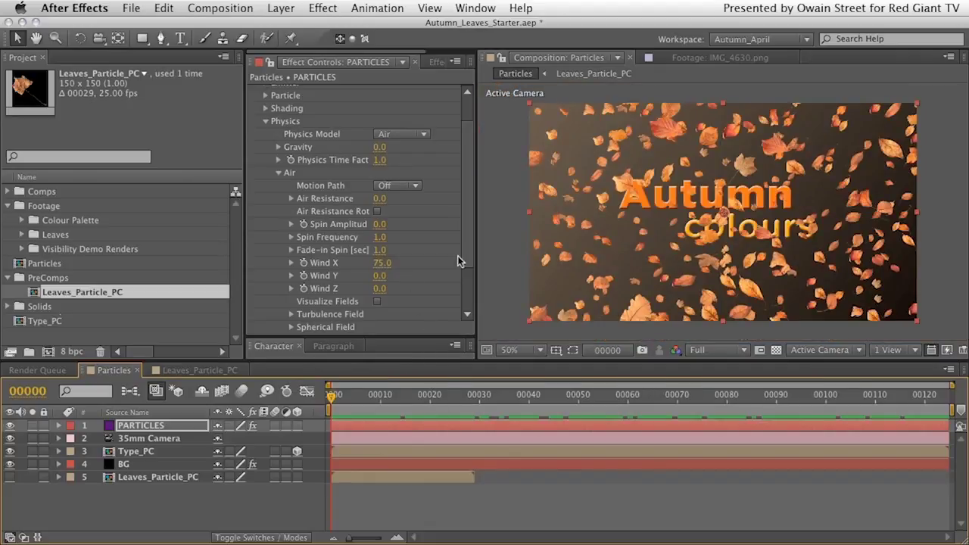
Step: Try a Spin Amplitude of 75 and scrub through to frame 103 to check the leaves' movement
left_click_drag(376, 264, 416, 270)
left_click(380, 224)
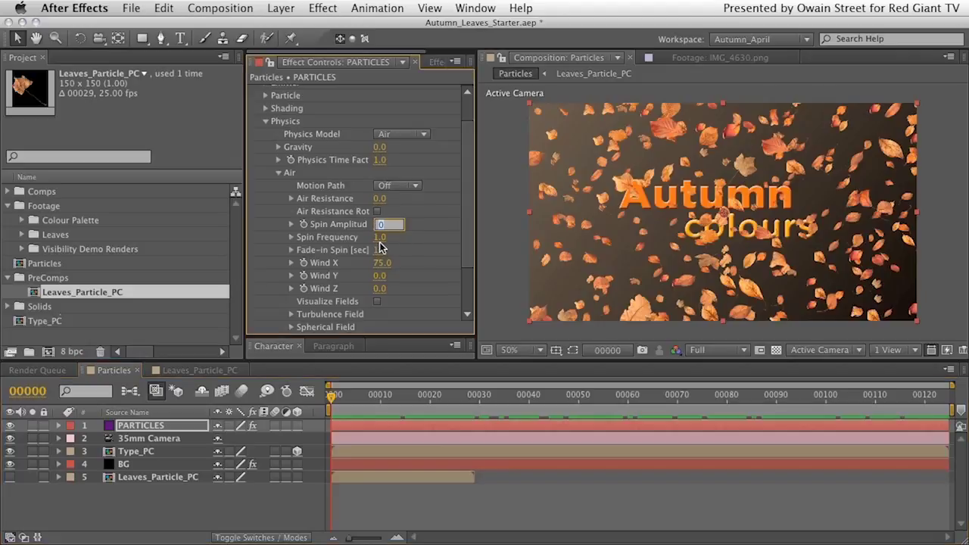
type("75")
key("Return")
left_click_drag(336, 396, 863, 398)
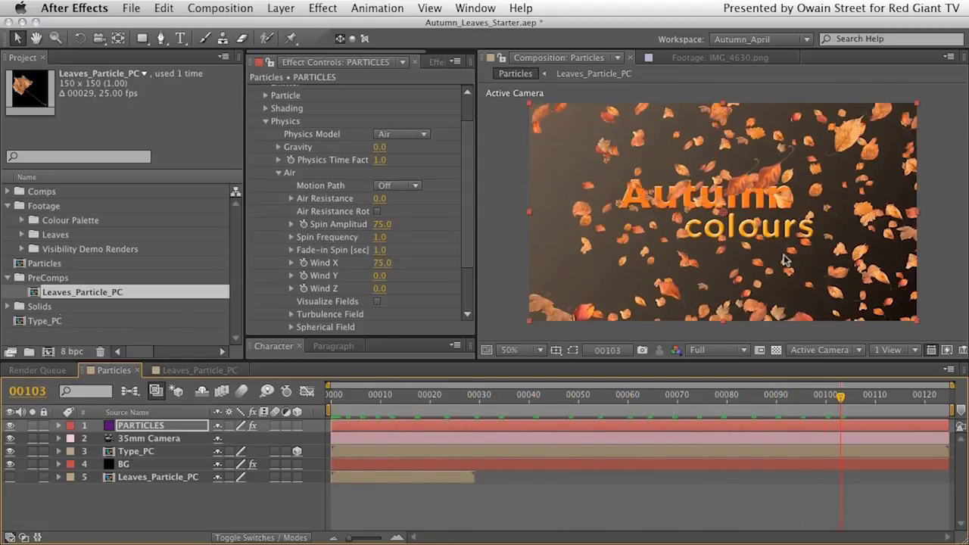
Step: Set Spin Amplitude to 50 and scrub back to frame 72 to check the leaves' movement
left_click(382, 225)
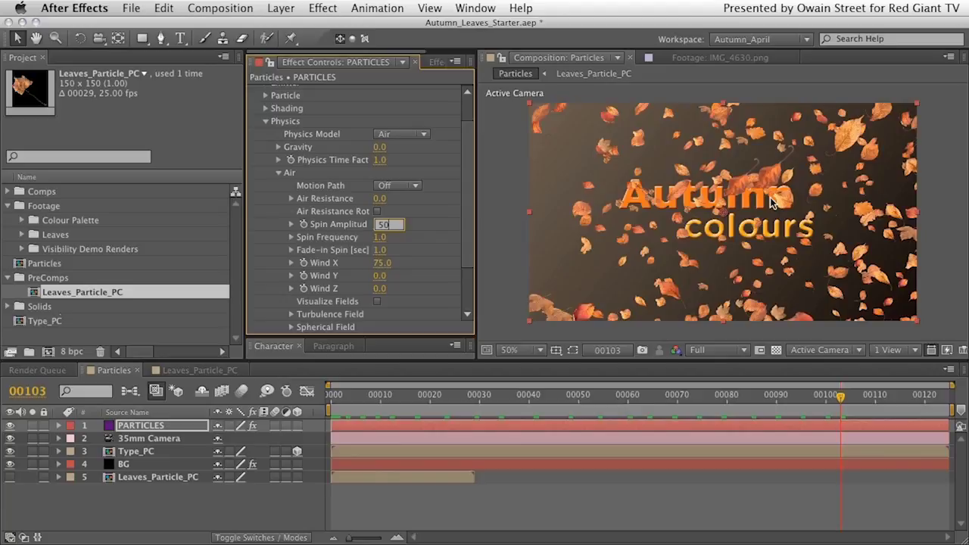
type("50")
key("Return")
left_click(835, 397)
left_click_drag(835, 402, 687, 395)
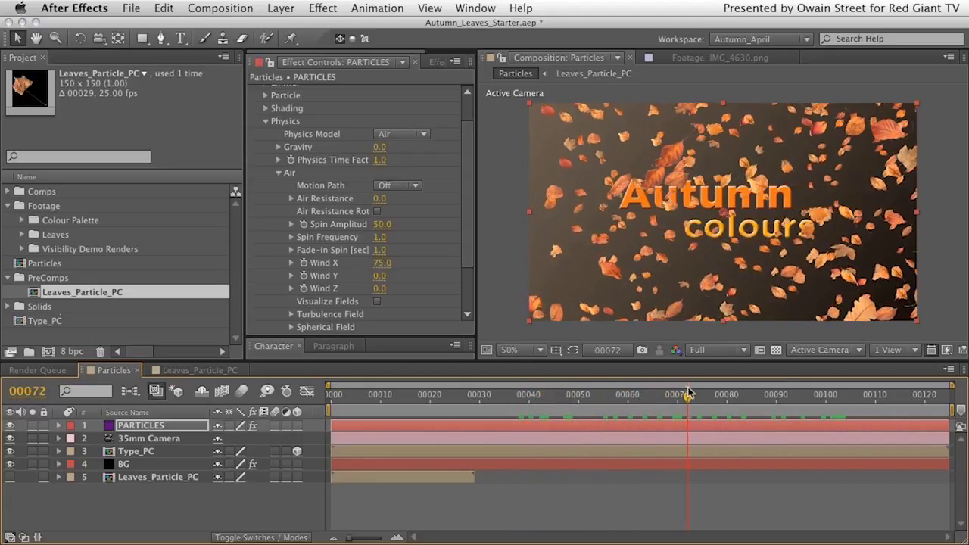
Step: Set the Turbulence Field's Affect Position to 45 and scrub through the animation to check it, ending at frame 98
mouse_move(468, 237)
left_mouse_down()
mouse_move(467, 266)
mouse_move(471, 247)
left_mouse_up()
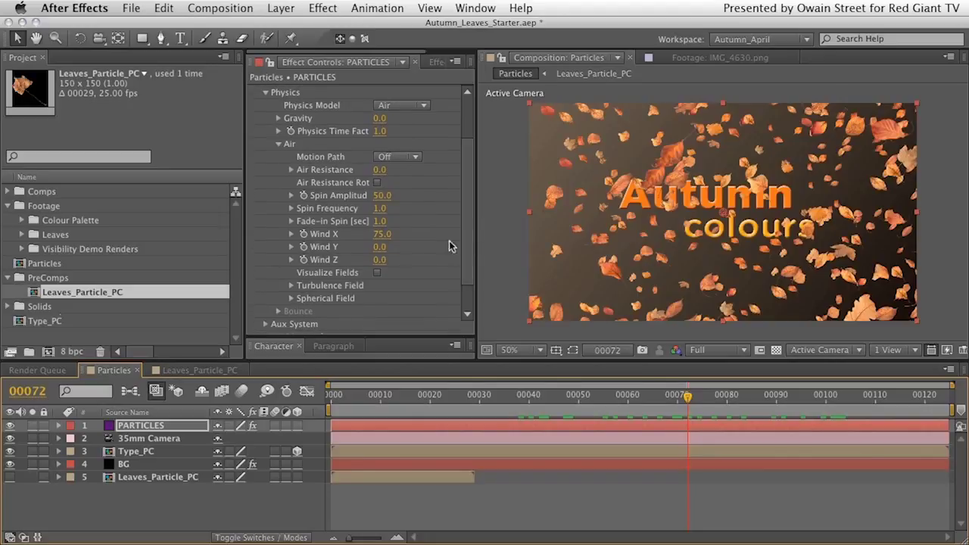
left_click(290, 286)
scroll(289, 290, "down", 5)
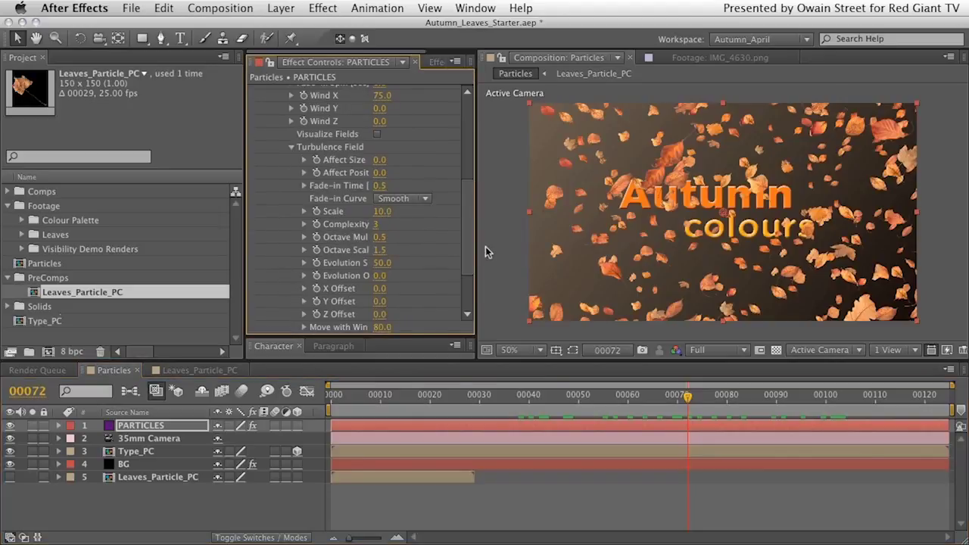
left_click_drag(467, 247, 470, 256)
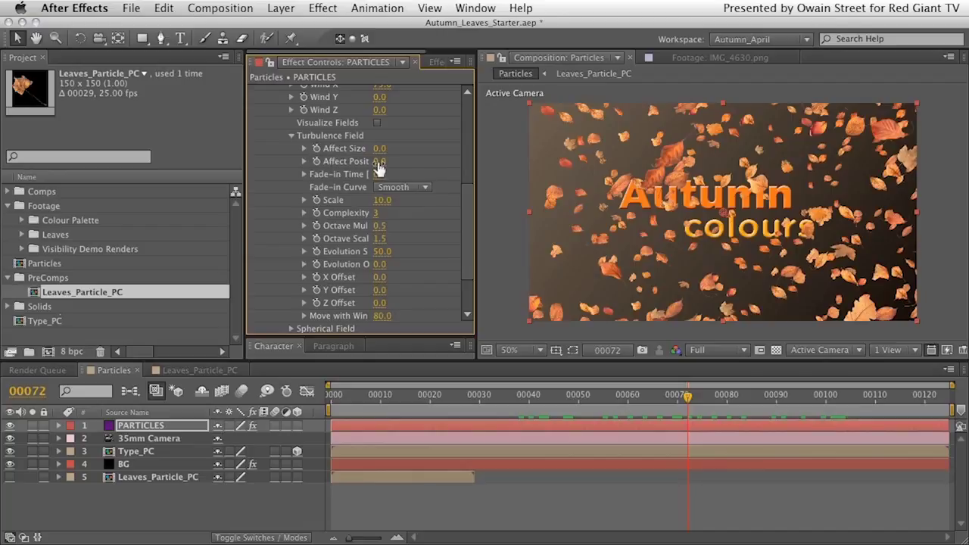
left_click_drag(379, 161, 411, 160)
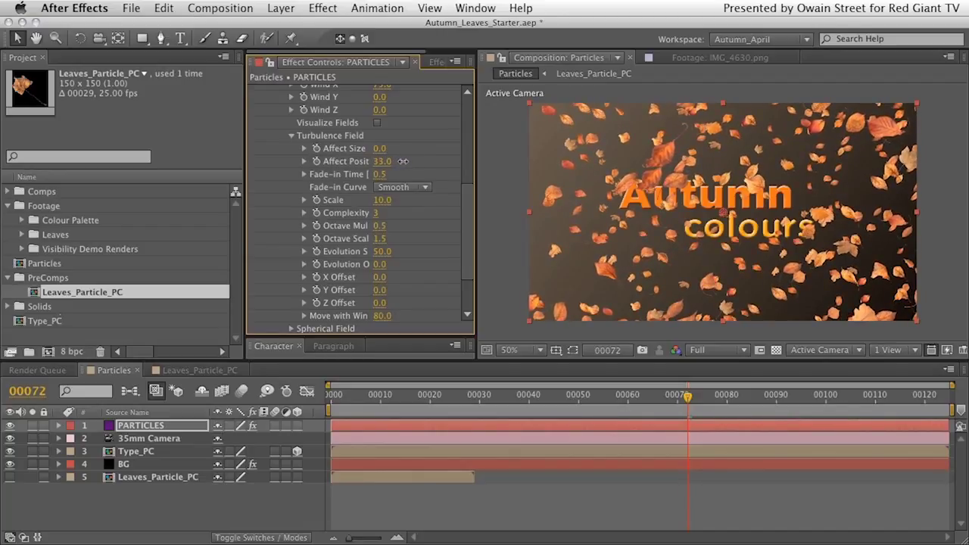
left_click_drag(406, 160, 412, 160)
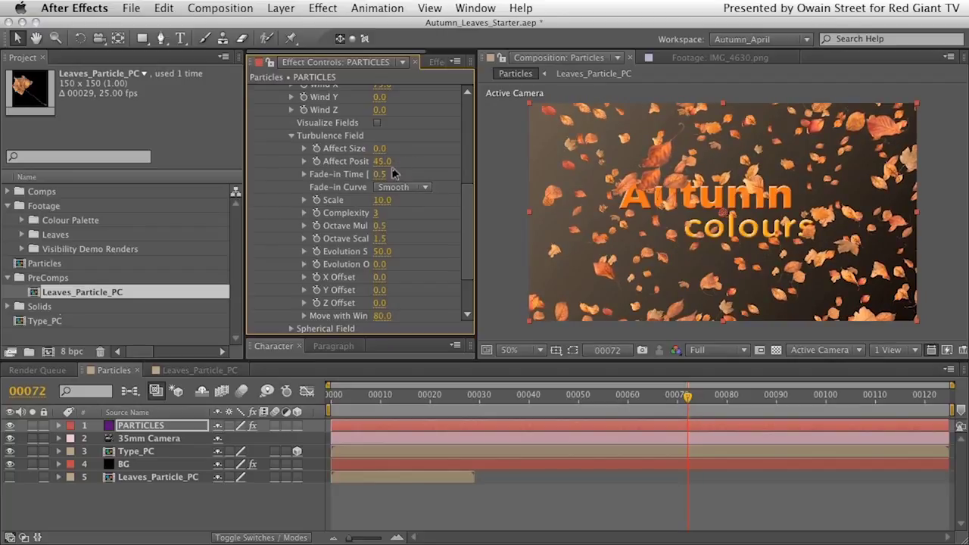
left_click(380, 161)
key("Return")
left_click_drag(343, 399, 938, 389)
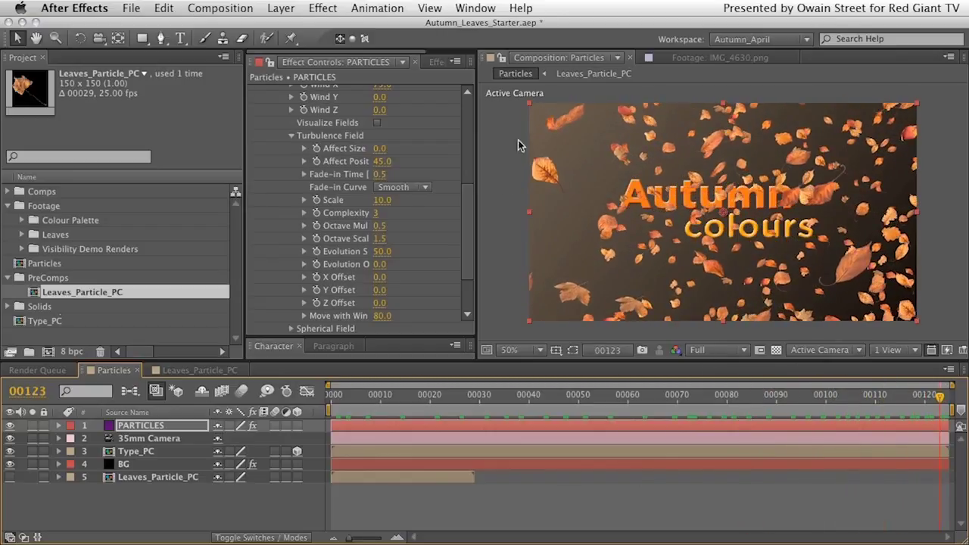
left_click_drag(941, 397, 816, 401)
Step: Collapse Particular's Turbulence Field, Air and Physics settings
scroll(466, 243, "up", 5)
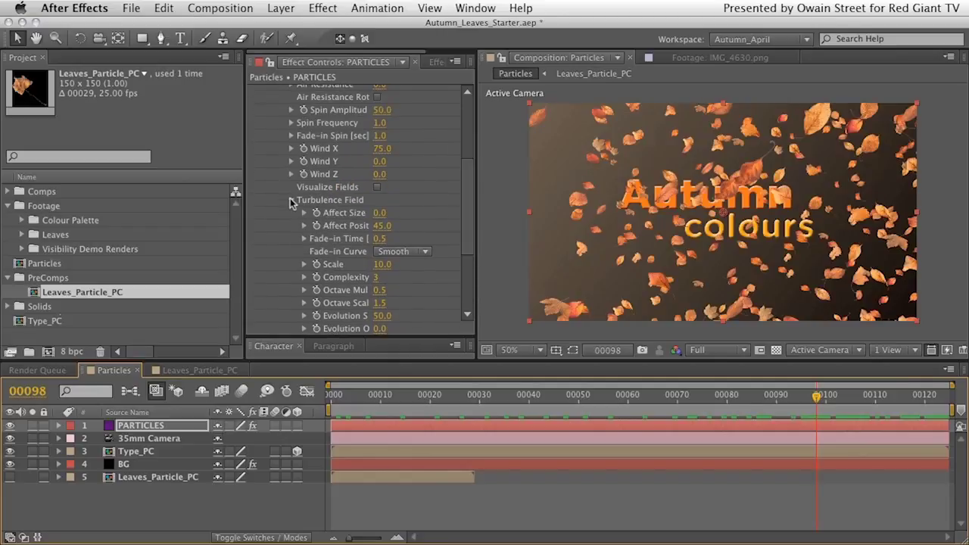
left_click(292, 201)
scroll(463, 197, "up", 6)
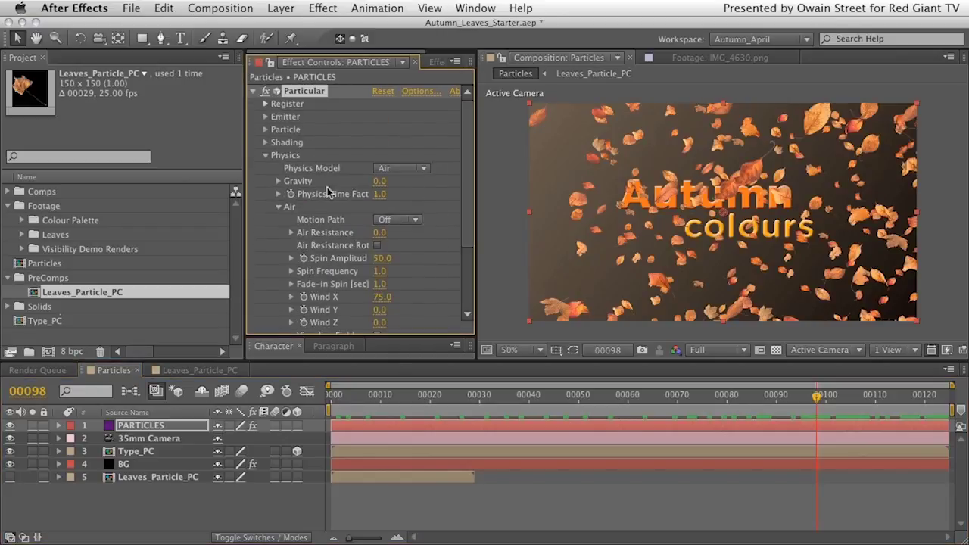
left_click(278, 207)
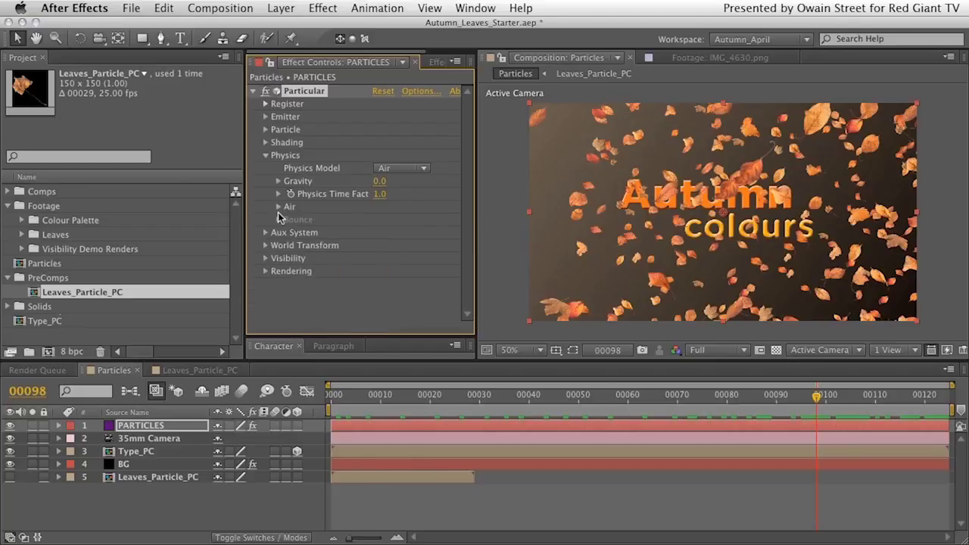
left_click(266, 155)
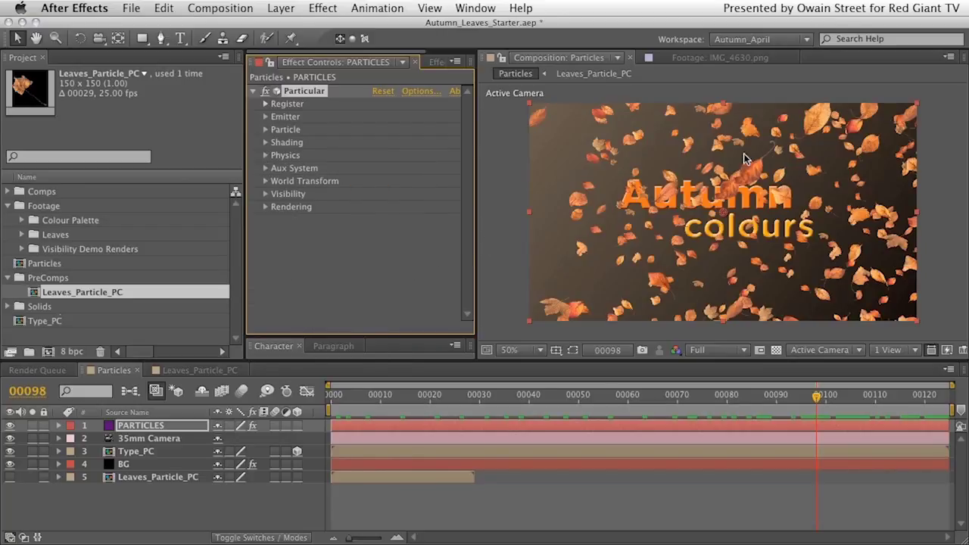
Step: Expand the Particle Rotation settings and set Rotate Z to about 91°
left_click(265, 129)
left_click_drag(467, 207, 465, 220)
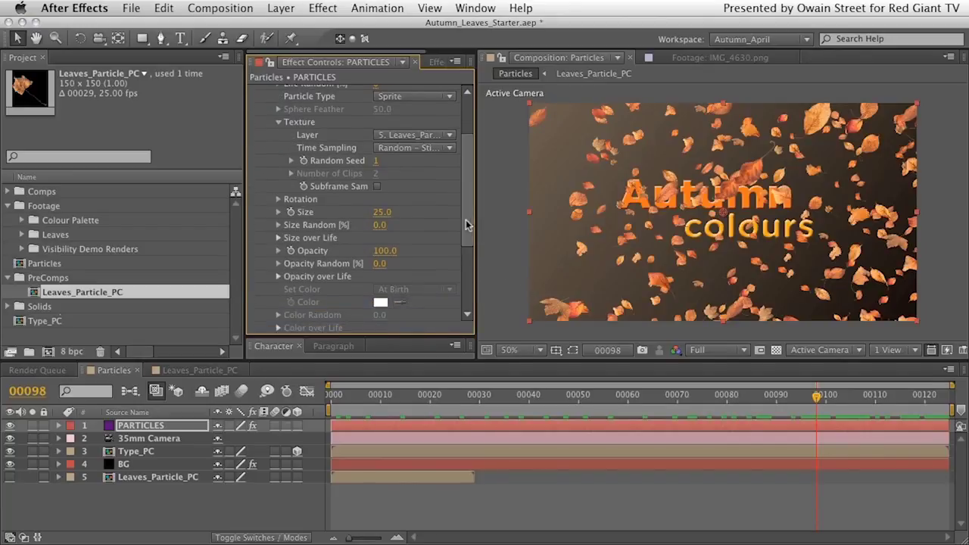
left_click(278, 199)
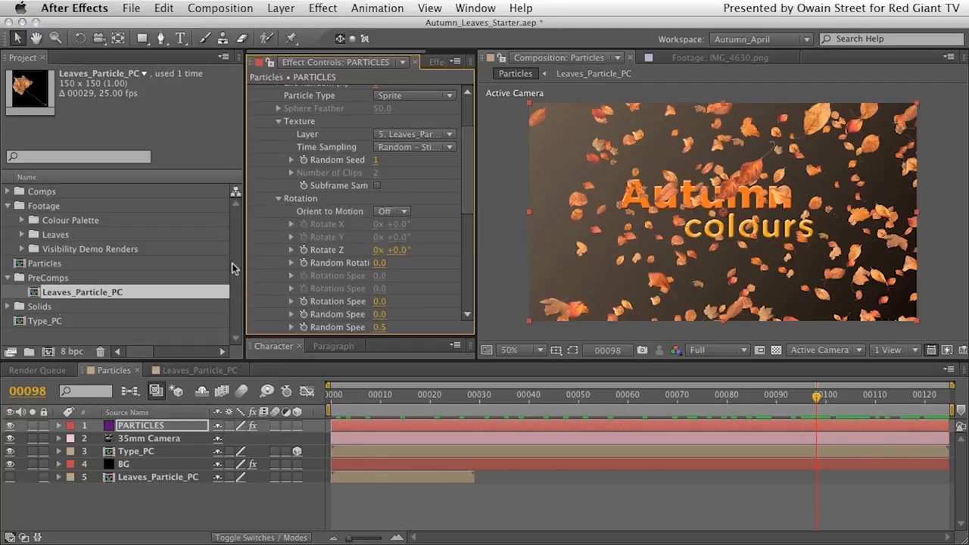
left_click_drag(469, 206, 467, 227)
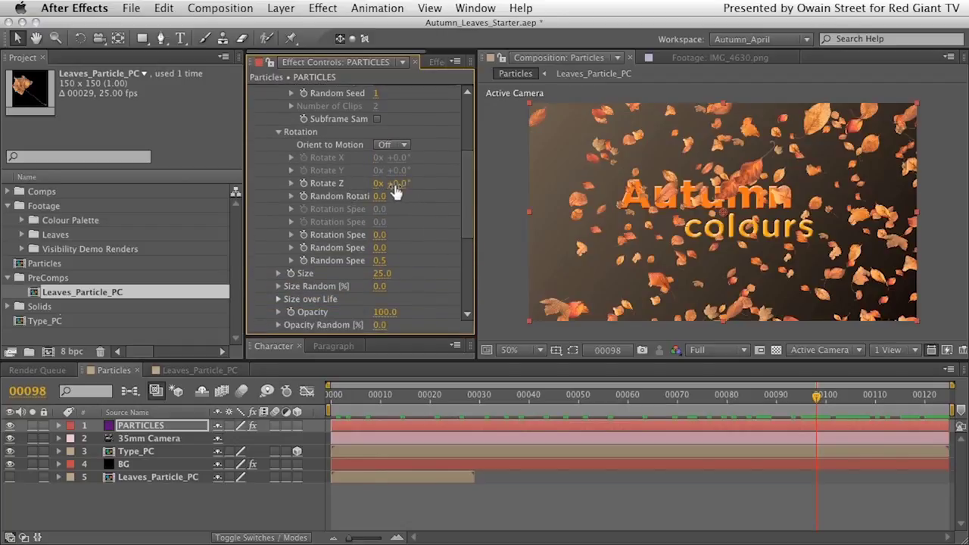
left_click_drag(395, 183, 476, 190)
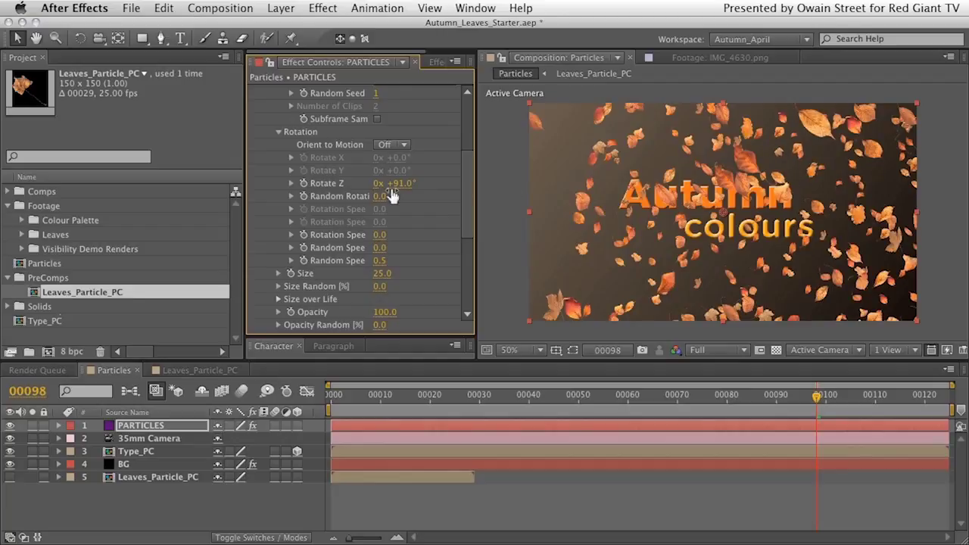
Step: Try a higher Rotate Z angle for the leaf particles and reset Rotate Z to 0°
left_click_drag(401, 183, 410, 193)
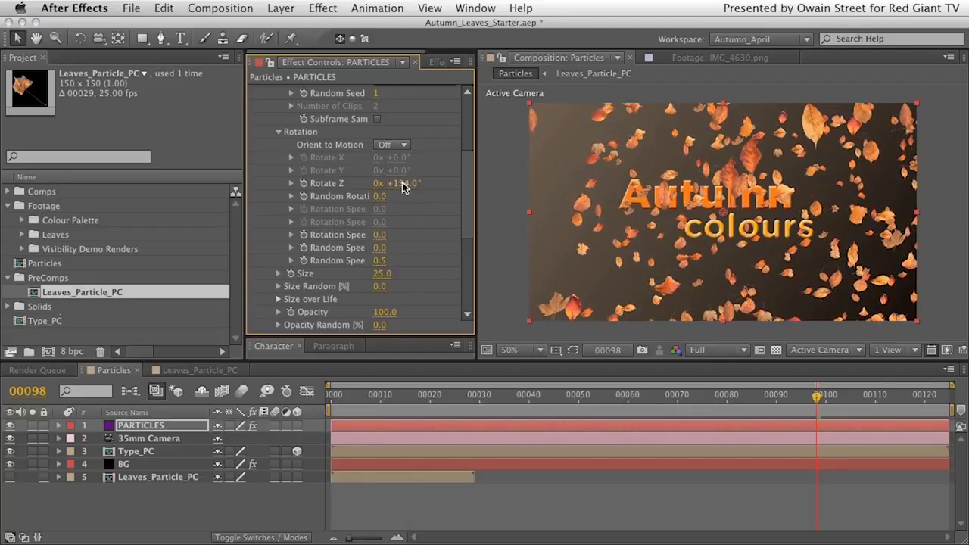
type("0")
key("Return")
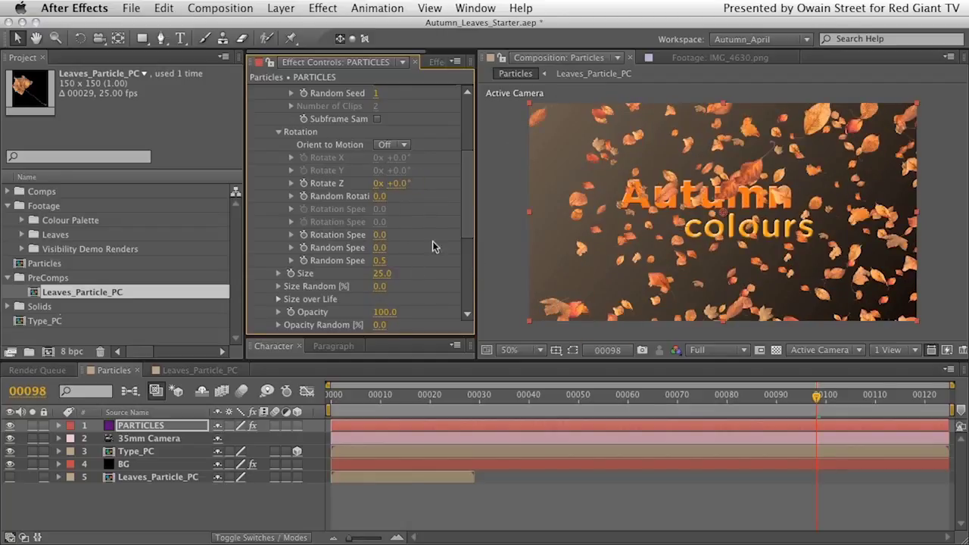
Step: Widen the effect settings area to show the full property names and set Random Rotation to 15
left_click_drag(476, 202, 512, 198)
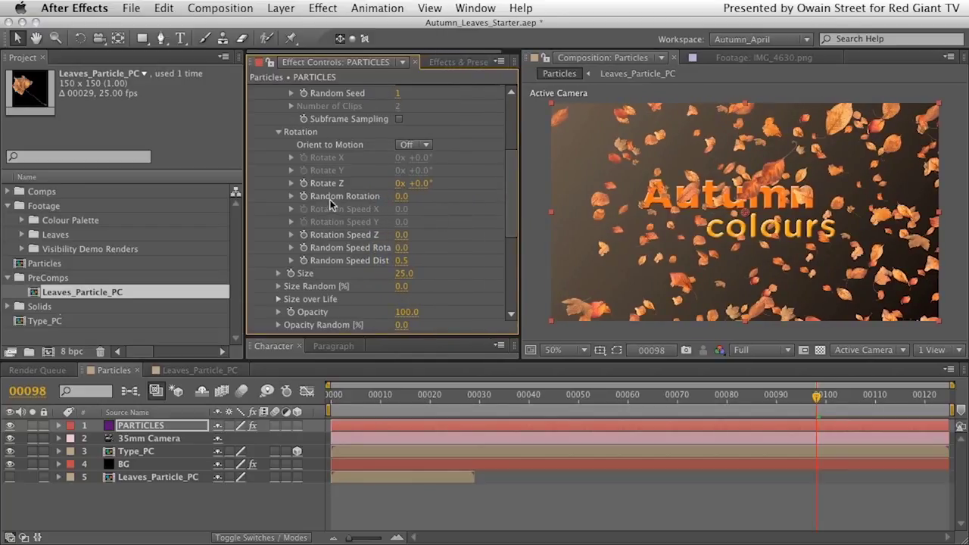
left_click(401, 197)
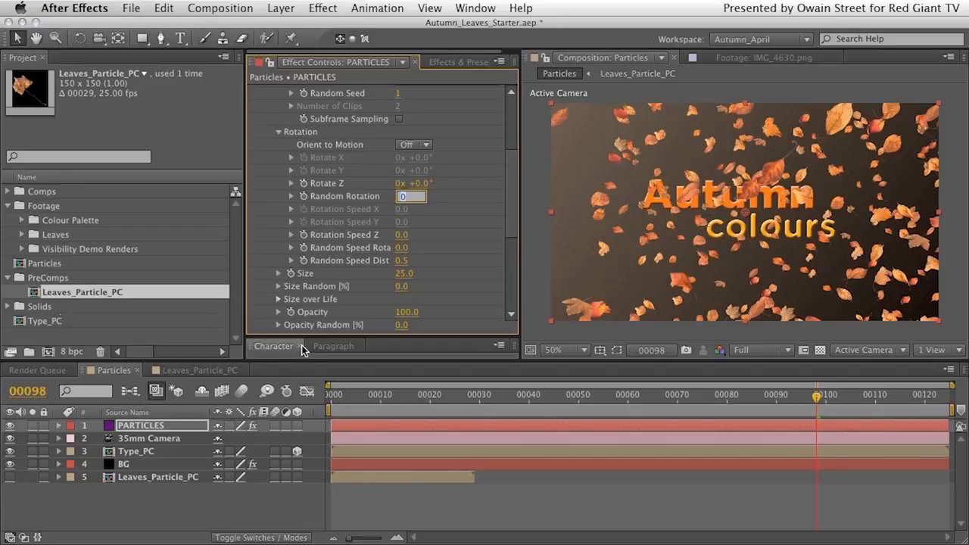
key("Return")
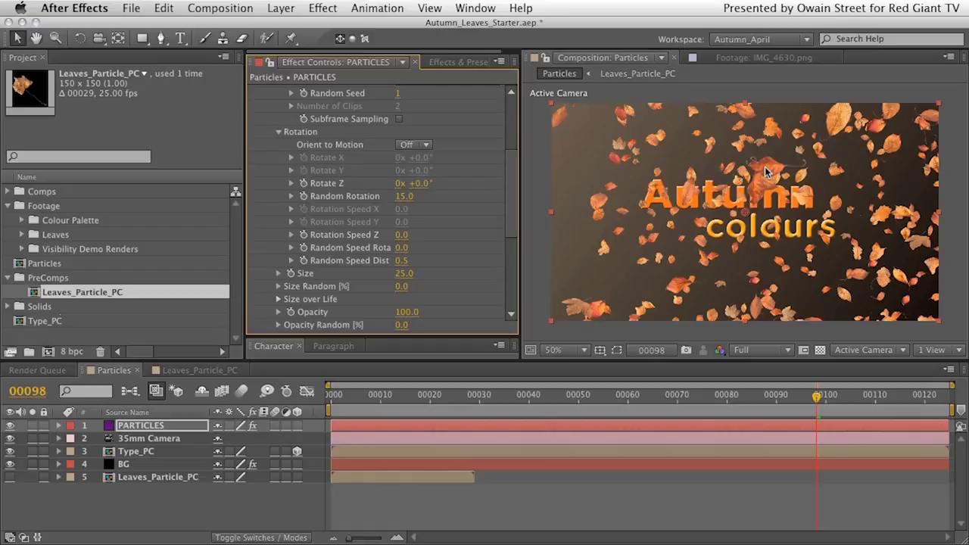
Step: Set the particles' Random Speed Rotate to 0.2 and Rotation Speed Z to 0.2
left_click(401, 250)
key("Return")
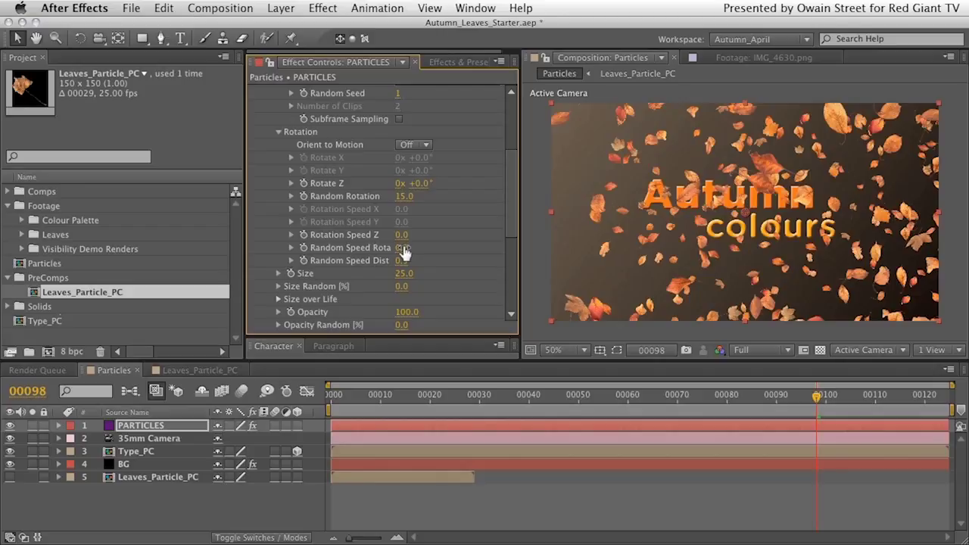
left_click(401, 235)
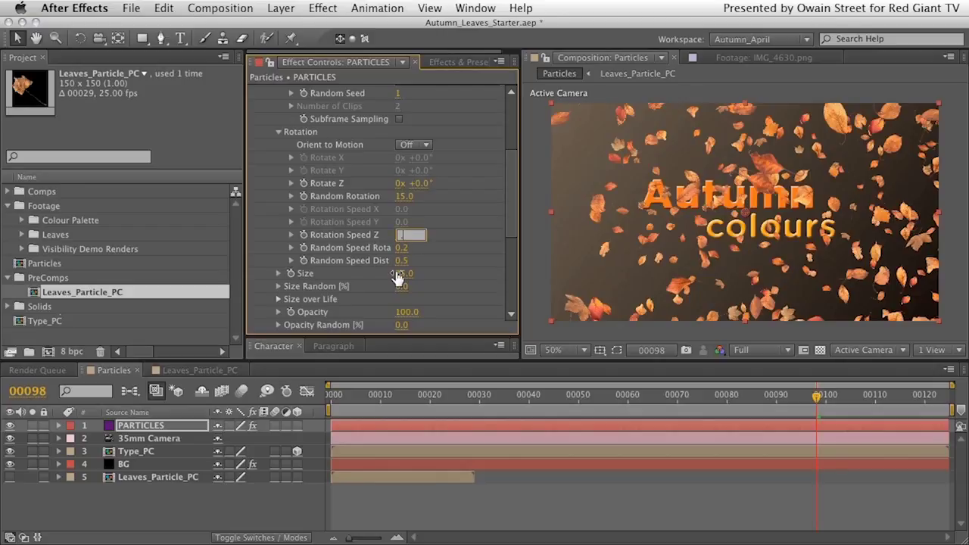
type(".2")
key("Return")
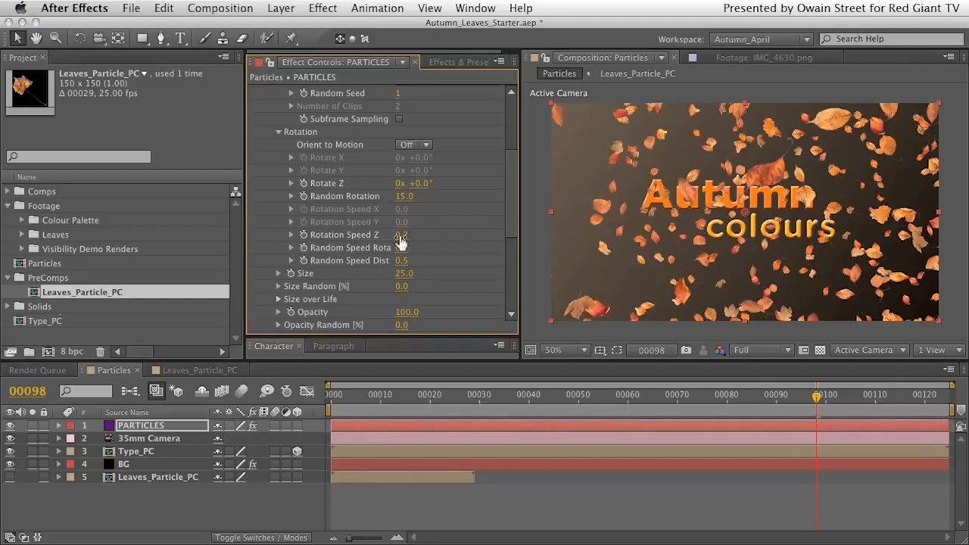
Step: Preview the leaf animation from frame 0 and stop playback at frame 20
left_click_drag(813, 400, 331, 395)
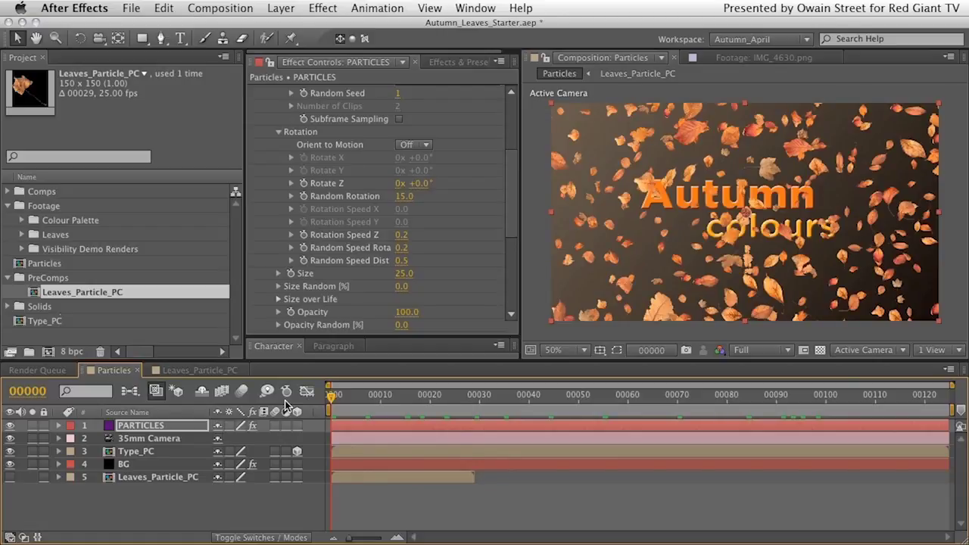
key("KP_0")
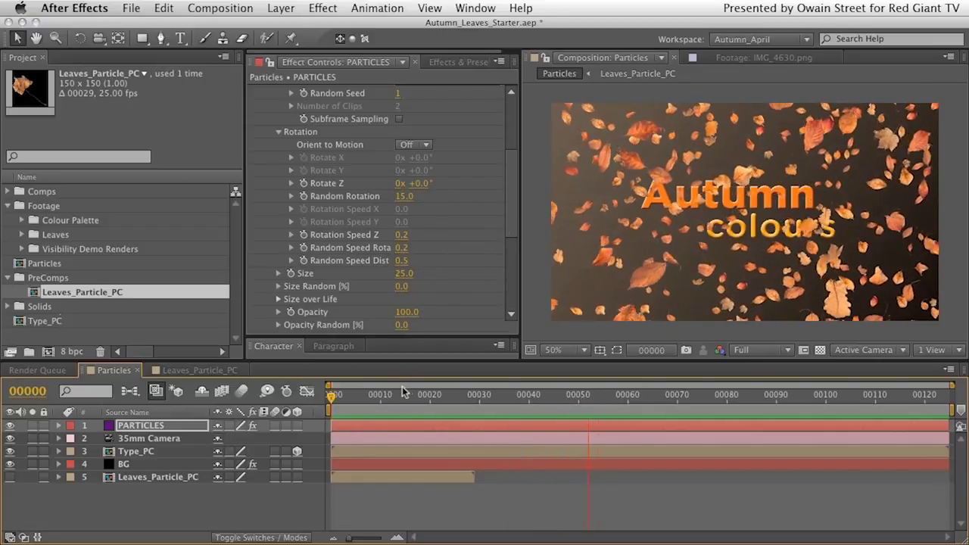
left_click(431, 393)
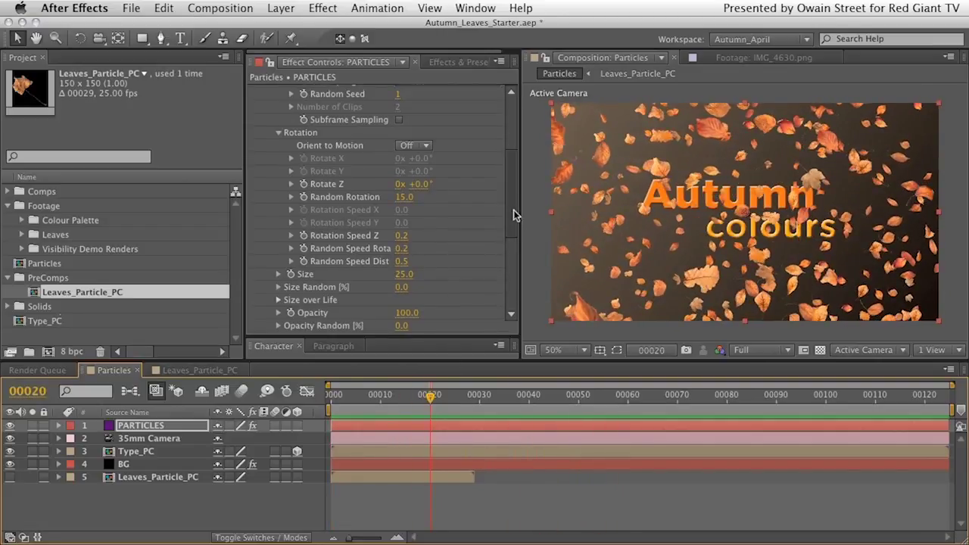
Step: Collapse Particular's Rotation, Texture and Particle settings
left_click_drag(513, 209, 510, 156)
left_click(278, 272)
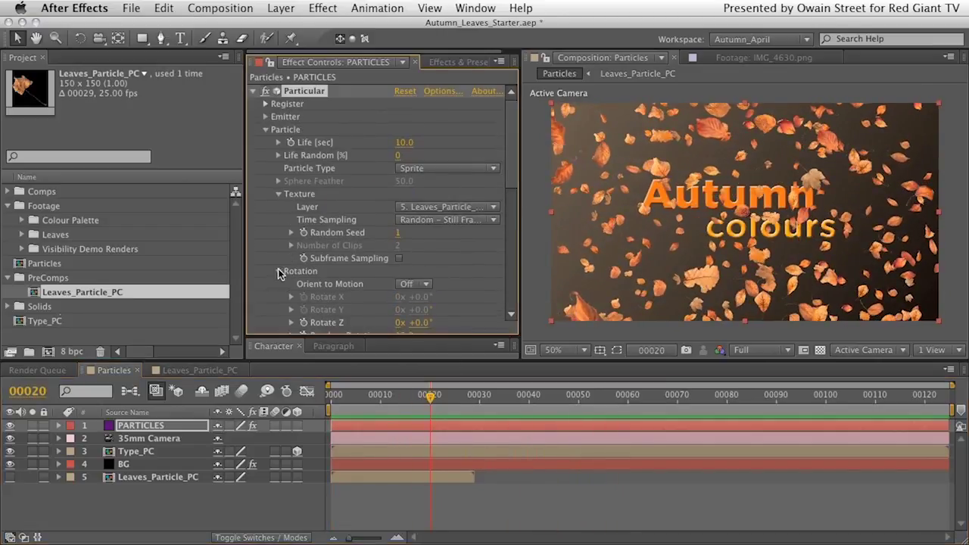
left_click(279, 193)
left_click(265, 131)
Step: Expand the Physics Air settings and set Spin Amplitude to 25 and Wind X to 100
left_click(266, 155)
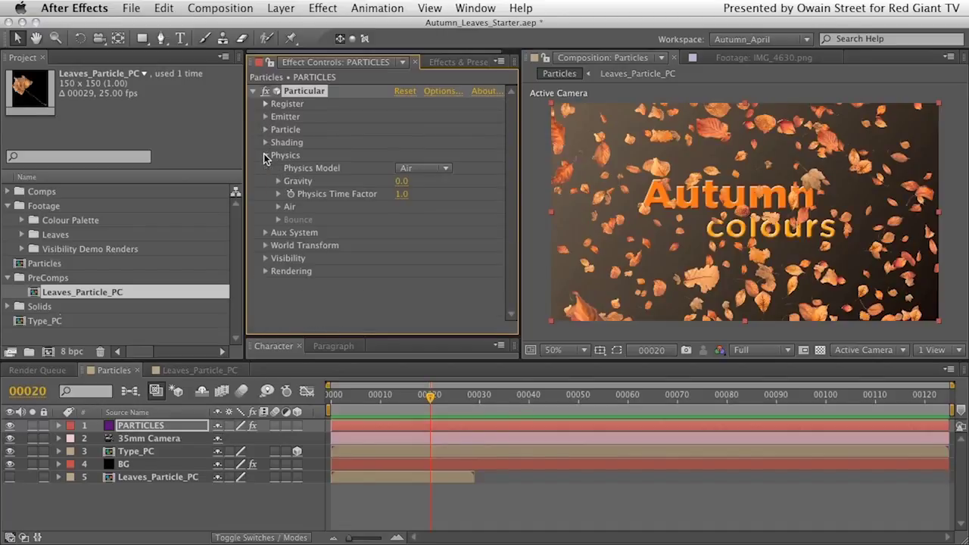
left_click(279, 206)
scroll(279, 209, "down", 3)
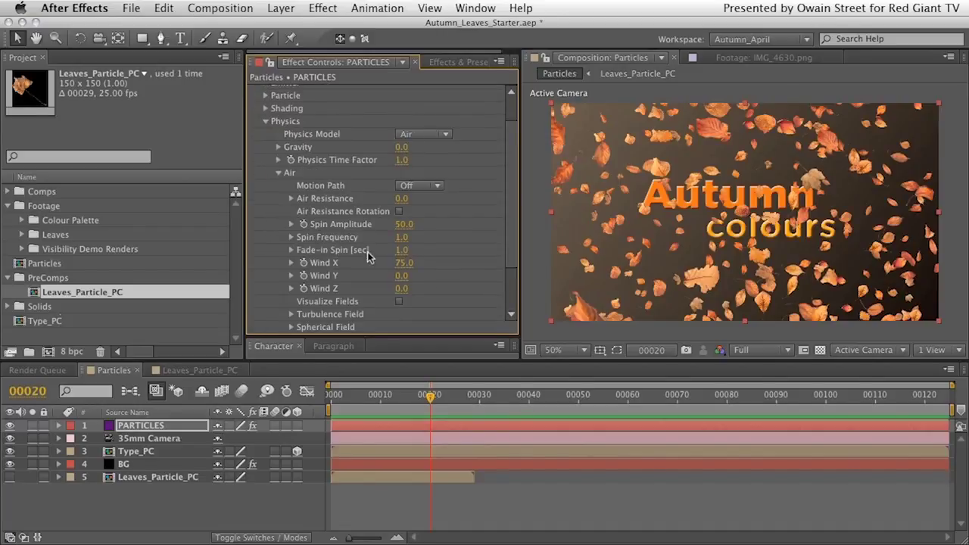
left_click(403, 225)
key("Return")
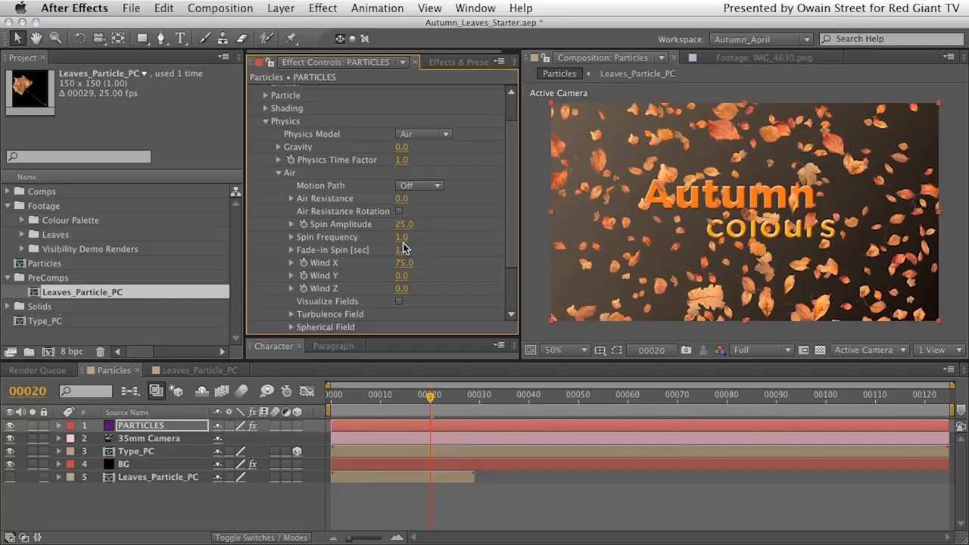
left_click(404, 263)
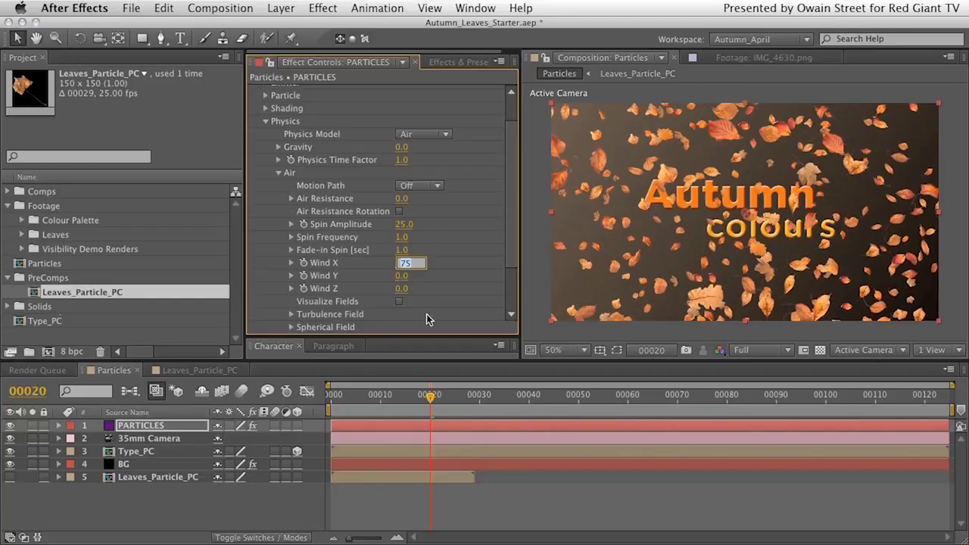
type("100")
key("Return")
Step: Expand the Turbulence Field settings and set Complexity to 2
left_click_drag(512, 258, 511, 296)
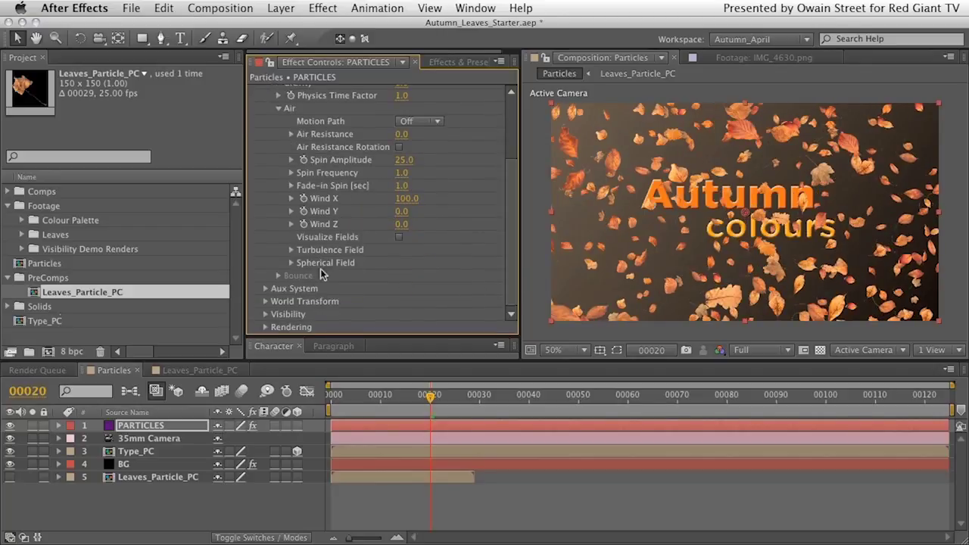
left_click(292, 251)
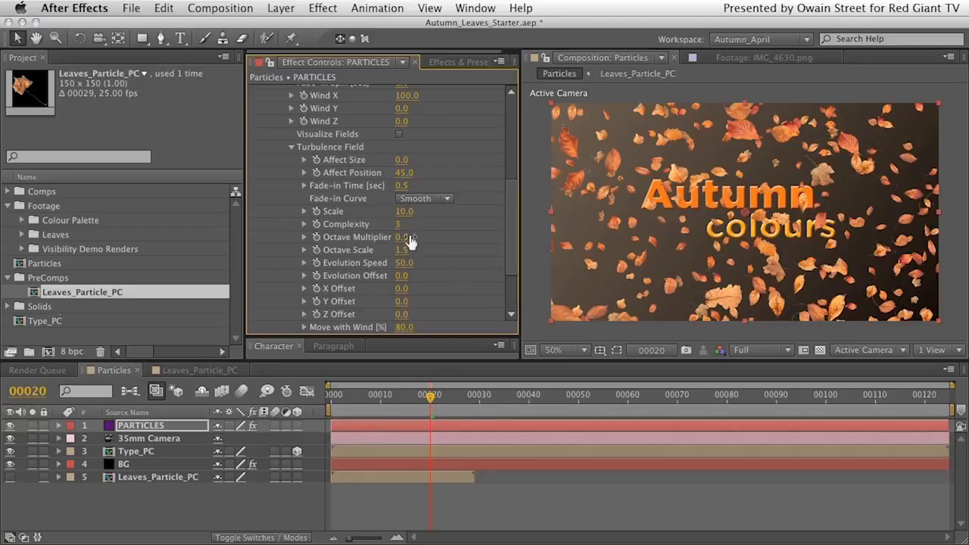
type("2")
key("Return")
Step: Preview the updated leaf animation from frame 0 and go to frame 124 to inspect its end
left_click_drag(424, 403, 454, 399)
key("KP_0")
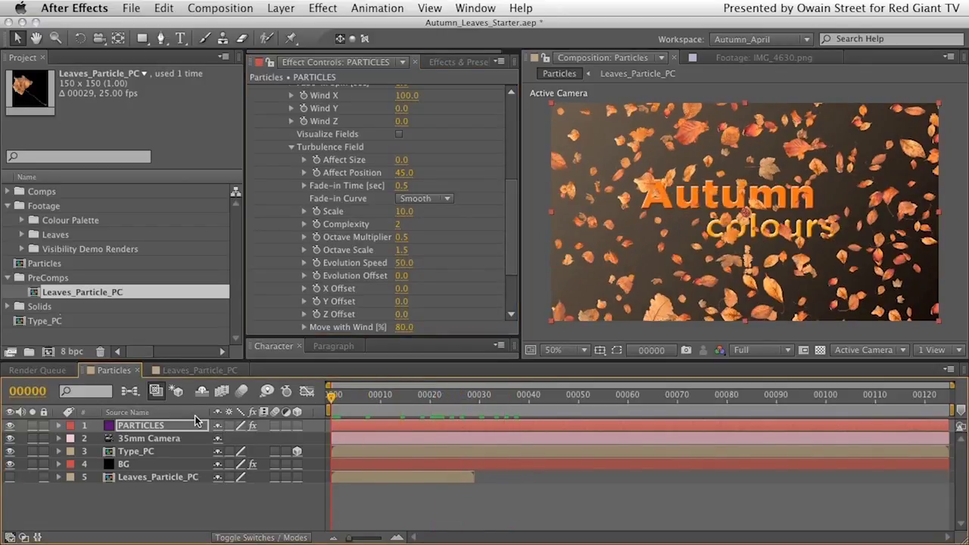
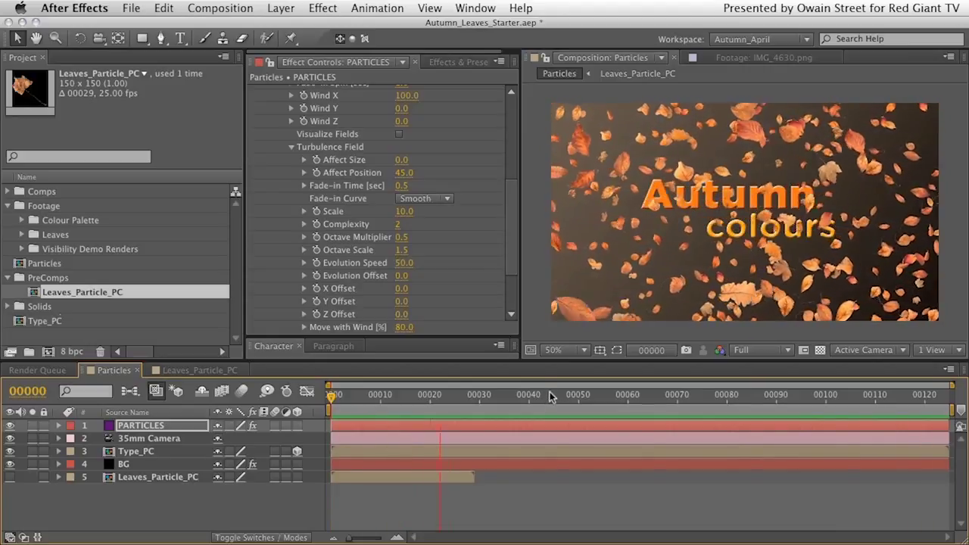
left_click_drag(552, 393, 967, 388)
Step: Collapse Particular's Air and Physics settings
left_click_drag(509, 202, 498, 121)
left_click(277, 202)
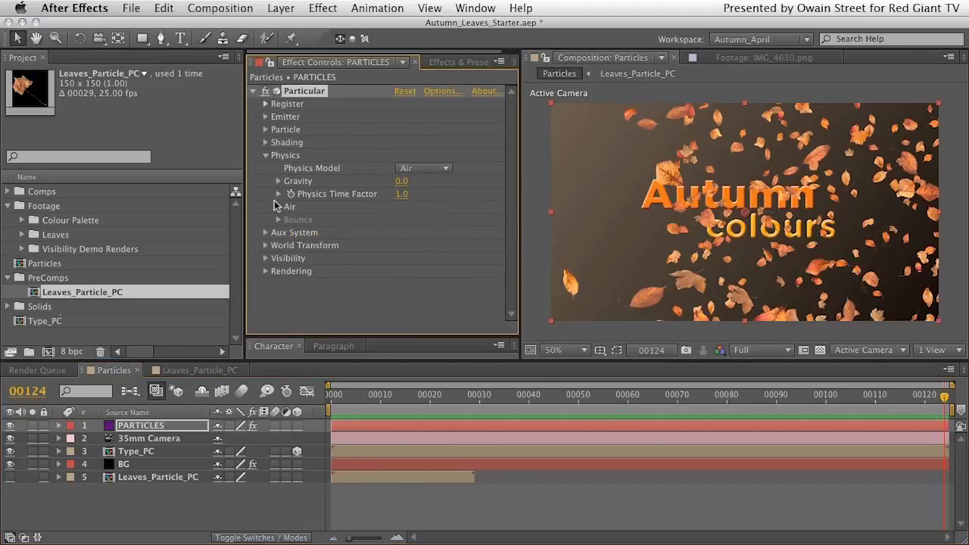
left_click(265, 151)
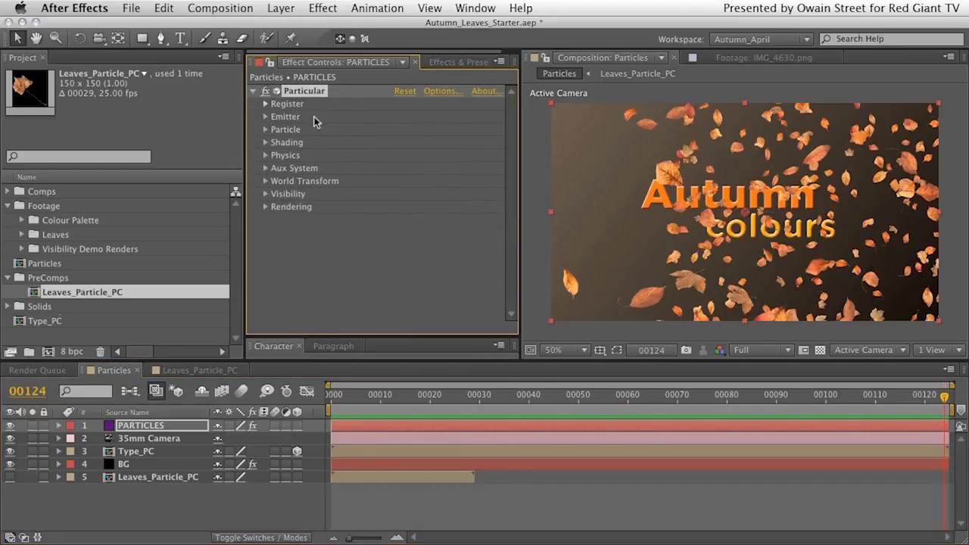
Step: Set the Emitter Size X to 2289 and scrub back through the animation to frame 0
left_click(265, 117)
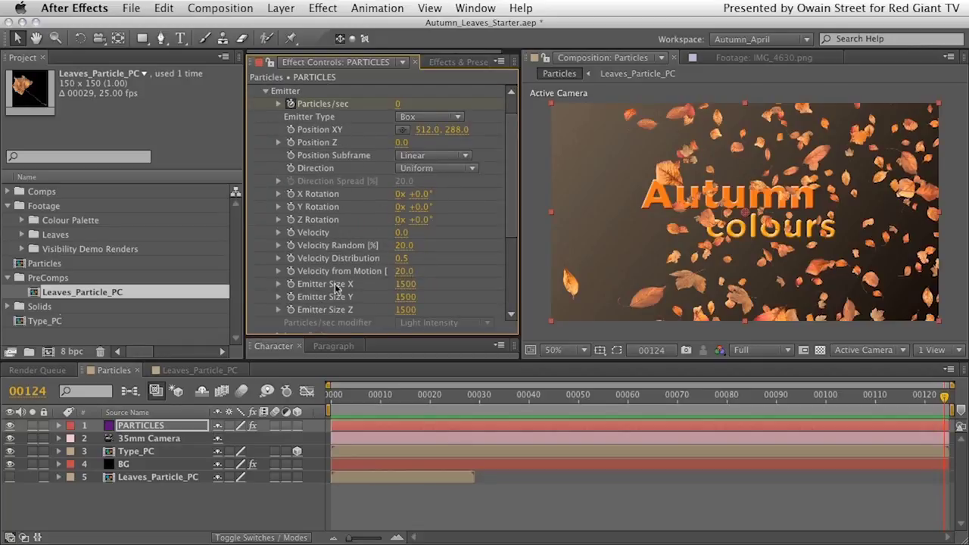
left_click_drag(403, 285, 930, 214)
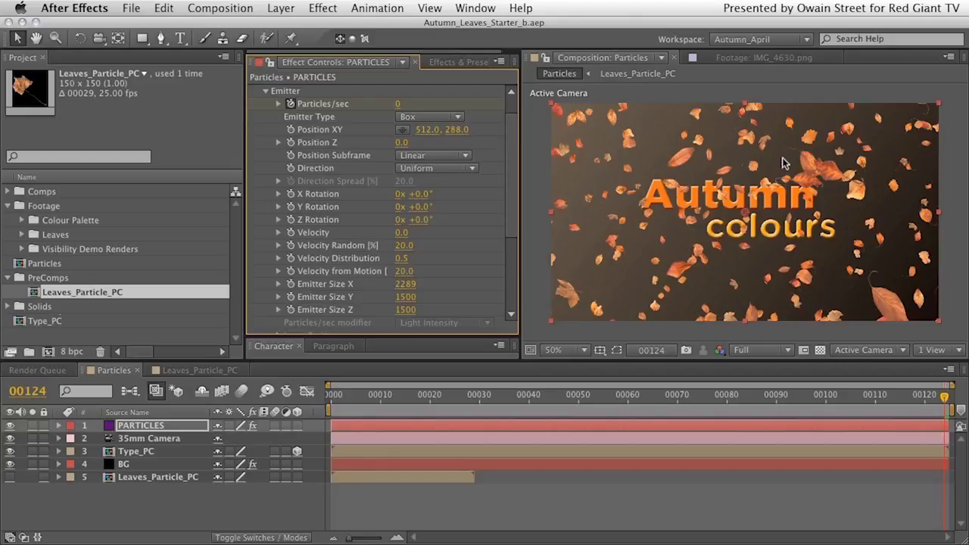
left_click_drag(945, 396, 306, 399)
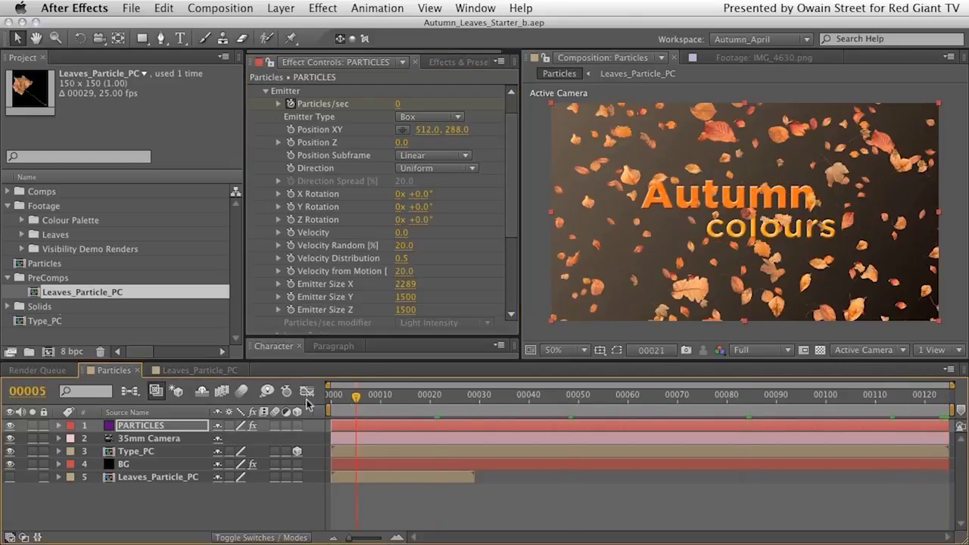
Step: Reveal the PARTICLES layer's keyframes and set the first Particles/sec keyframe to 25000
left_click(134, 428)
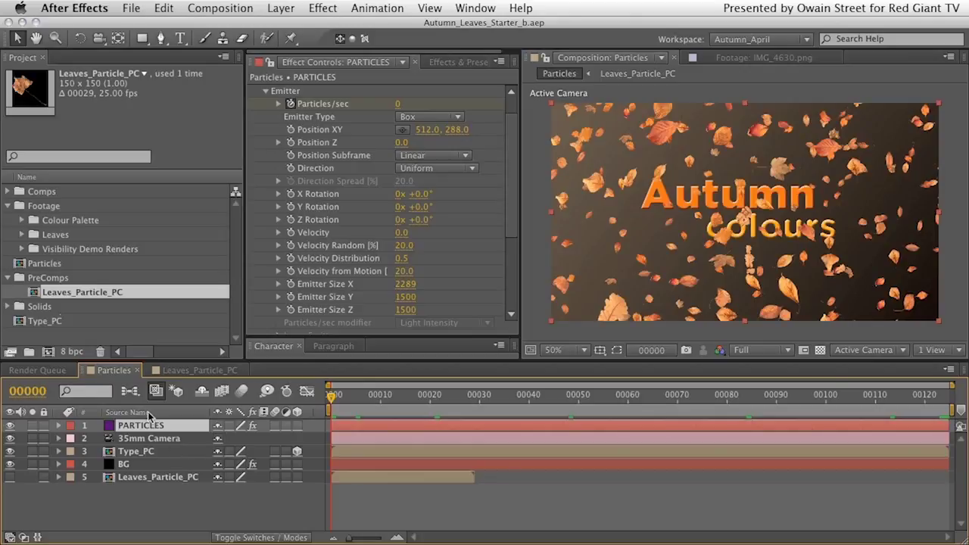
key("u")
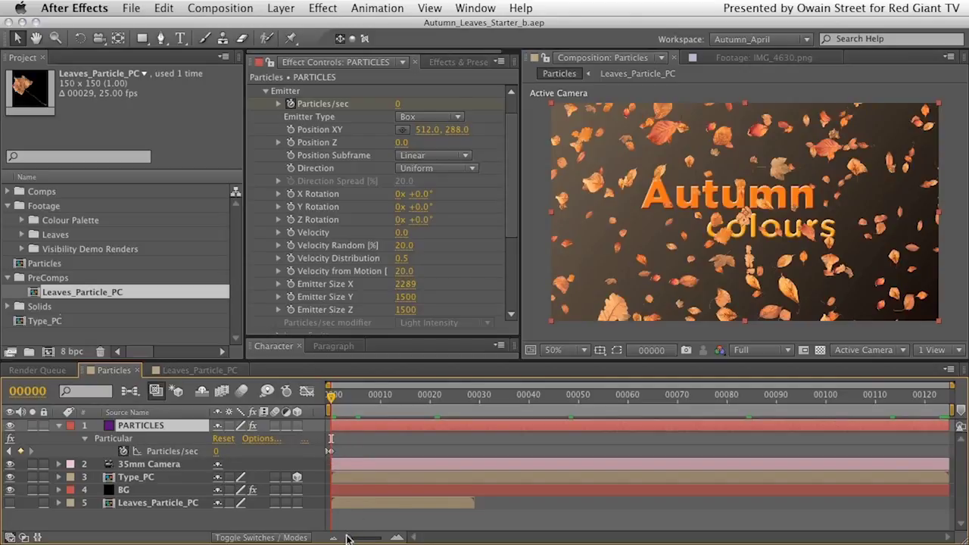
left_click(329, 452)
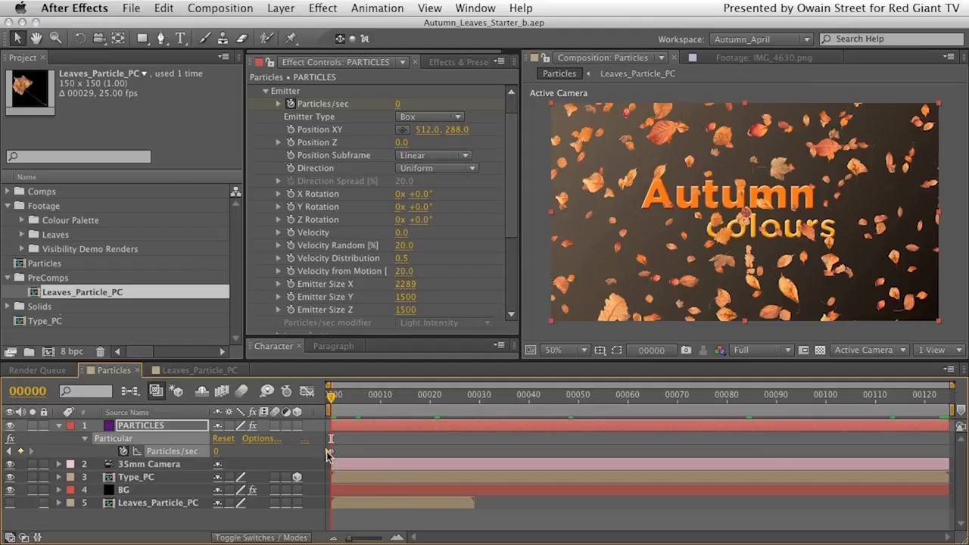
double_click(330, 452)
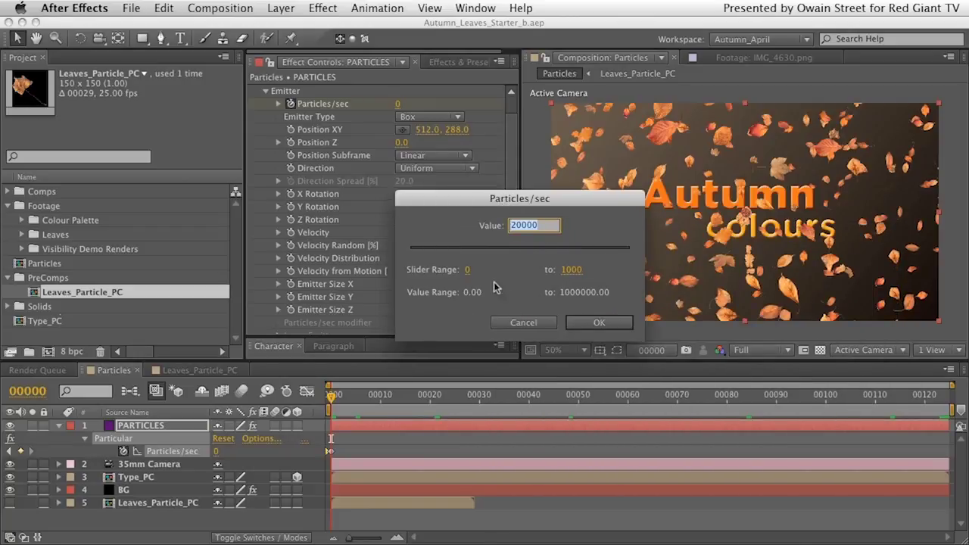
type("25000")
key("Return")
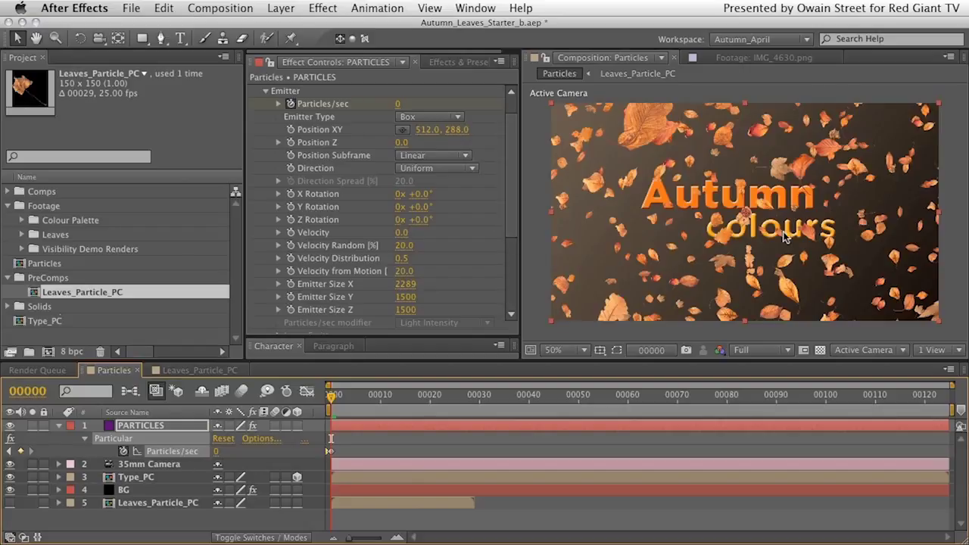
Step: Collapse the Emitter settings and set the World Transform X Rotation to about 2°
left_click_drag(510, 210, 508, 173)
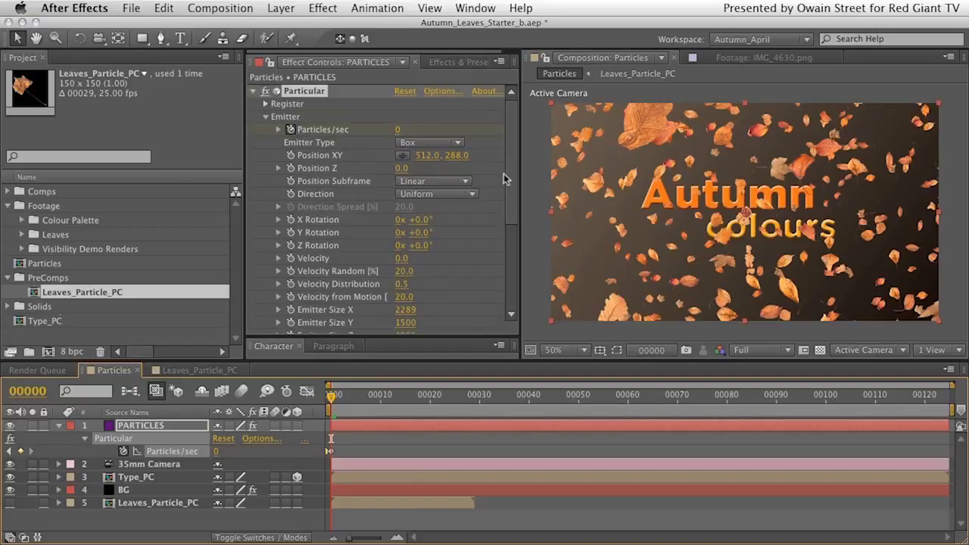
left_click(266, 117)
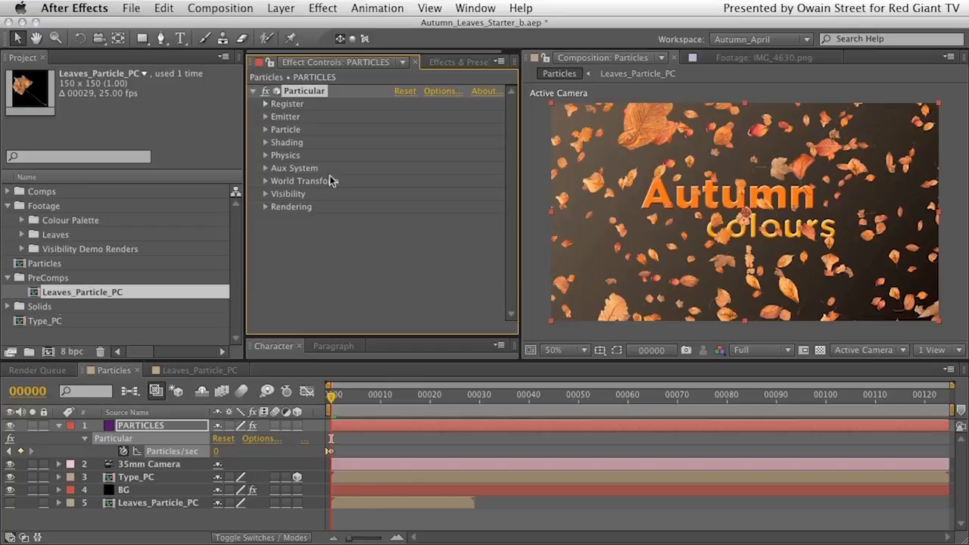
left_click(265, 181)
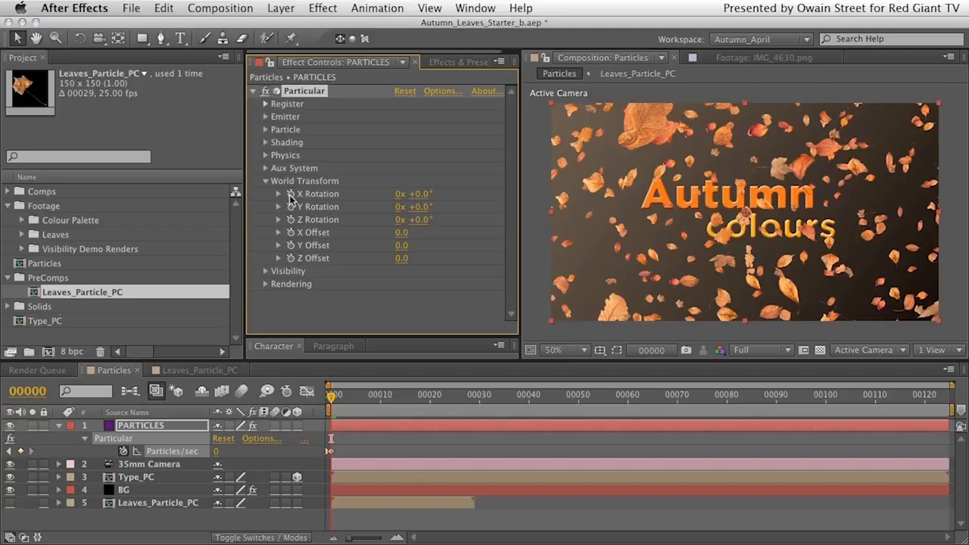
left_click_drag(416, 194, 427, 194)
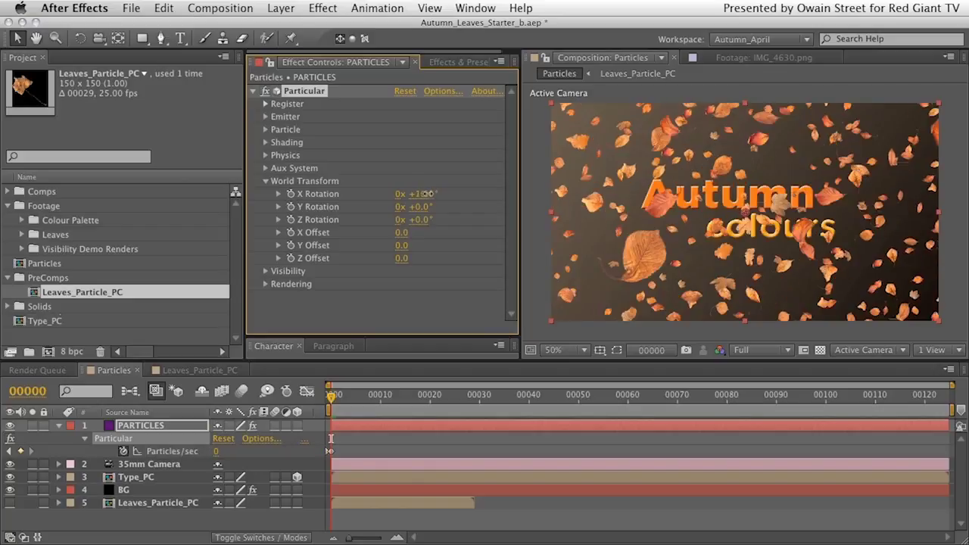
left_click_drag(426, 193, 417, 199)
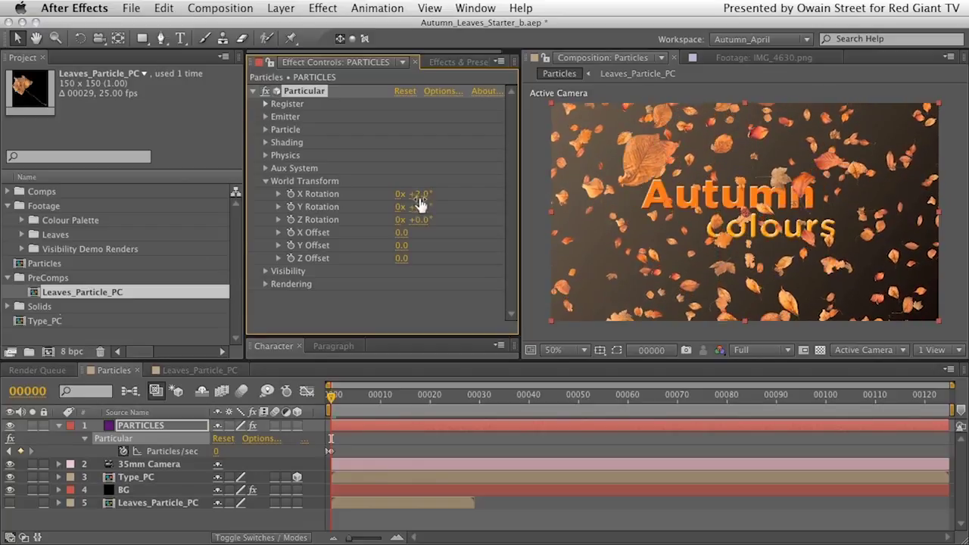
Step: Set the World Transform X Rotation to 0° and start keyframing it at frame 0
key("Return")
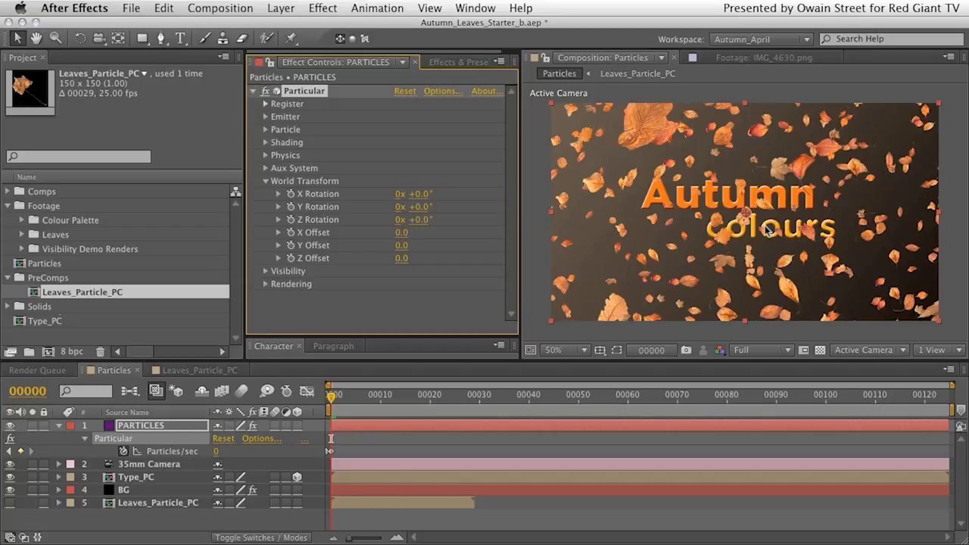
left_click(290, 193)
mouse_move(332, 396)
left_mouse_down()
mouse_move(939, 394)
mouse_move(966, 384)
mouse_move(333, 394)
left_mouse_up()
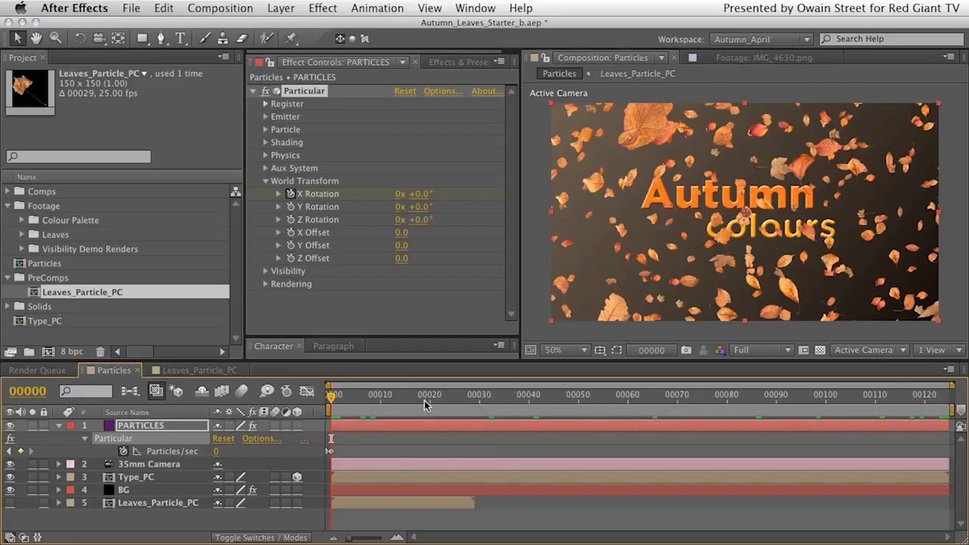
Step: Set the World Transform X Rotation to 25° at the last frame, 124, and scrub back to frame 0
key("End")
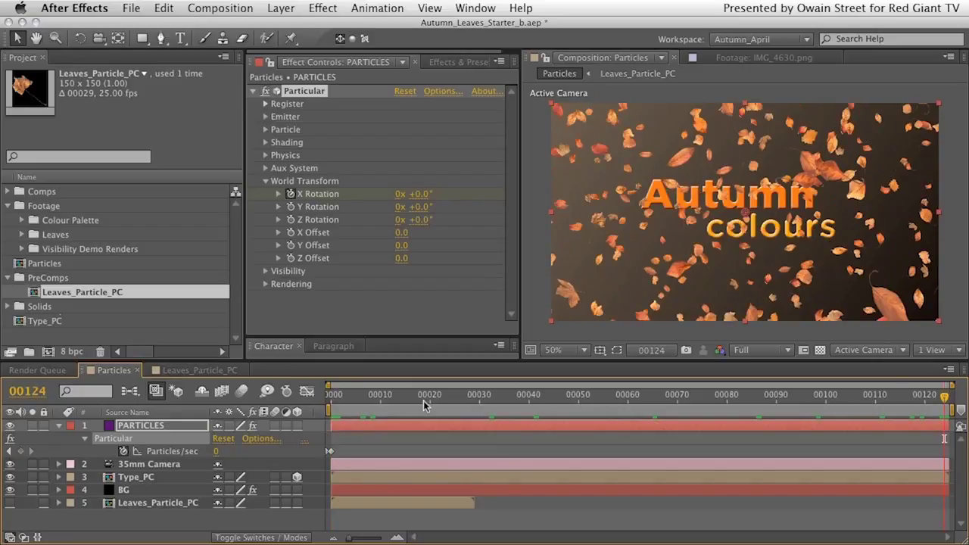
key("Home")
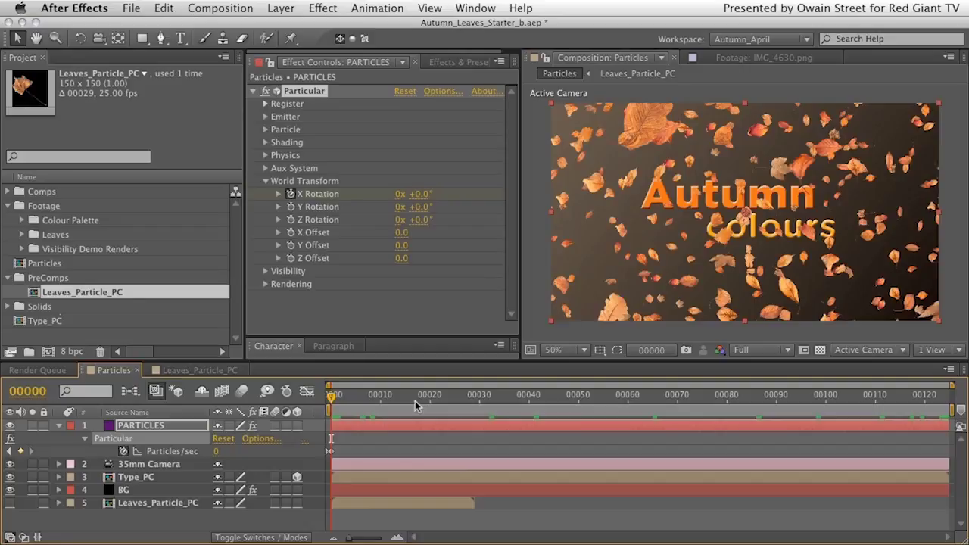
key("End")
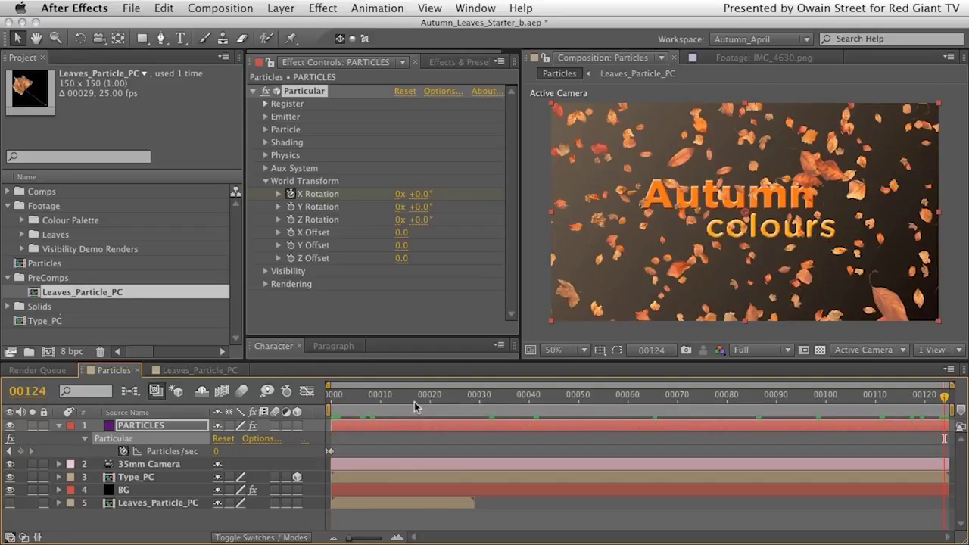
left_click(422, 194)
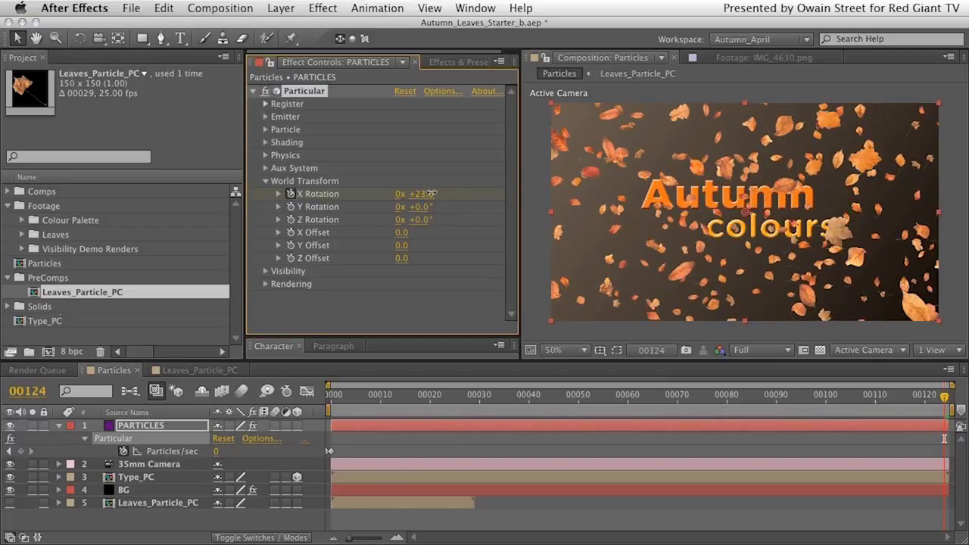
left_click_drag(428, 193, 432, 194)
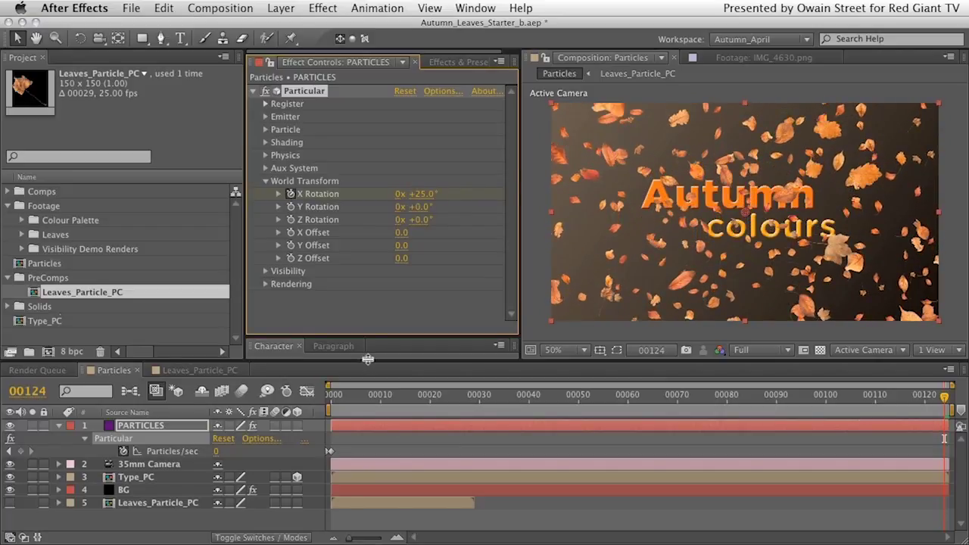
left_click_drag(933, 397, 303, 396)
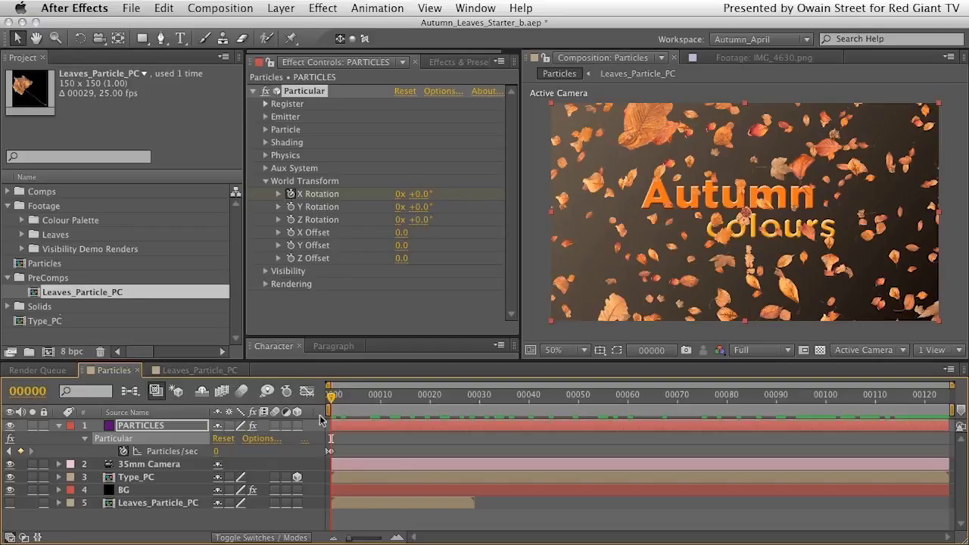
Step: Collapse the World Transform settings and the PARTICLES layer, and deselect all layers
left_click(266, 181)
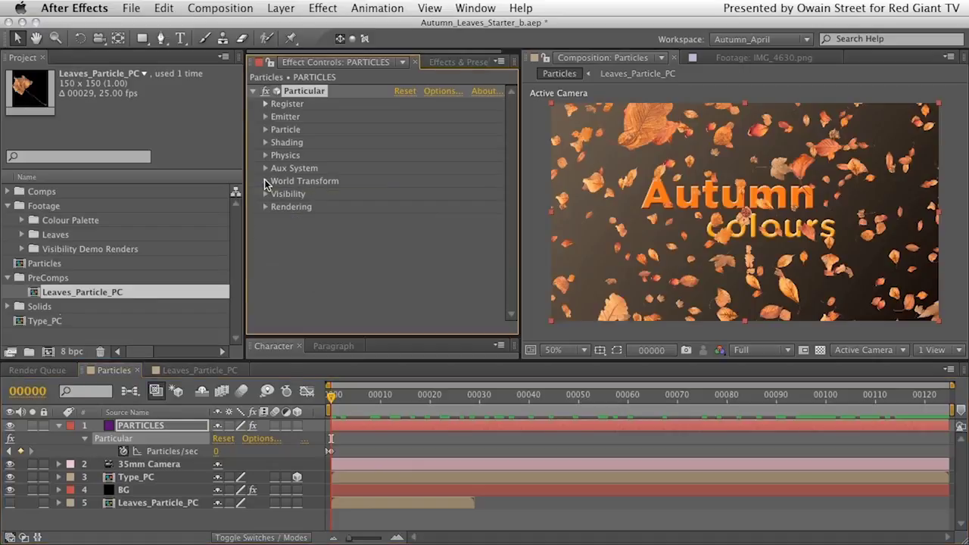
left_click(59, 426)
left_click(138, 496)
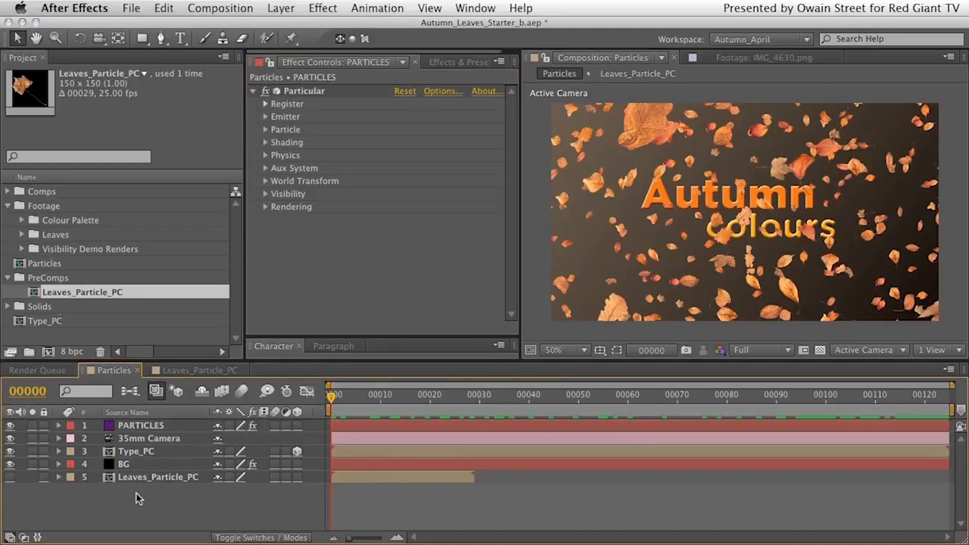
left_click(281, 7)
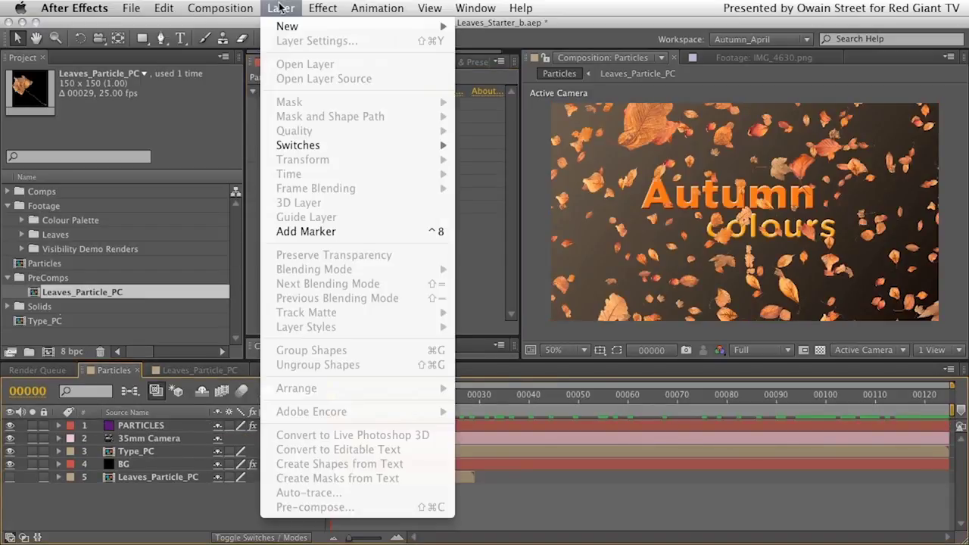
mouse_move(278, 29)
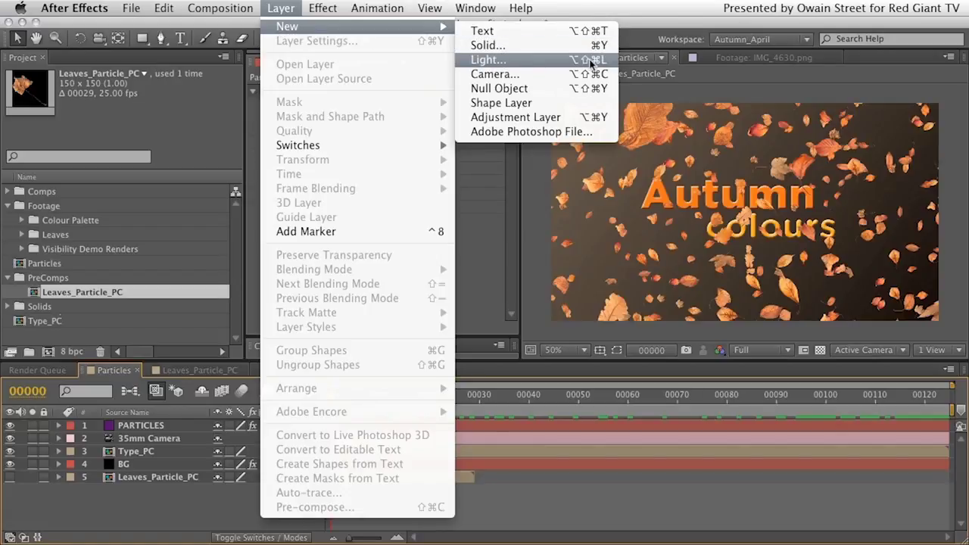
left_click(183, 425)
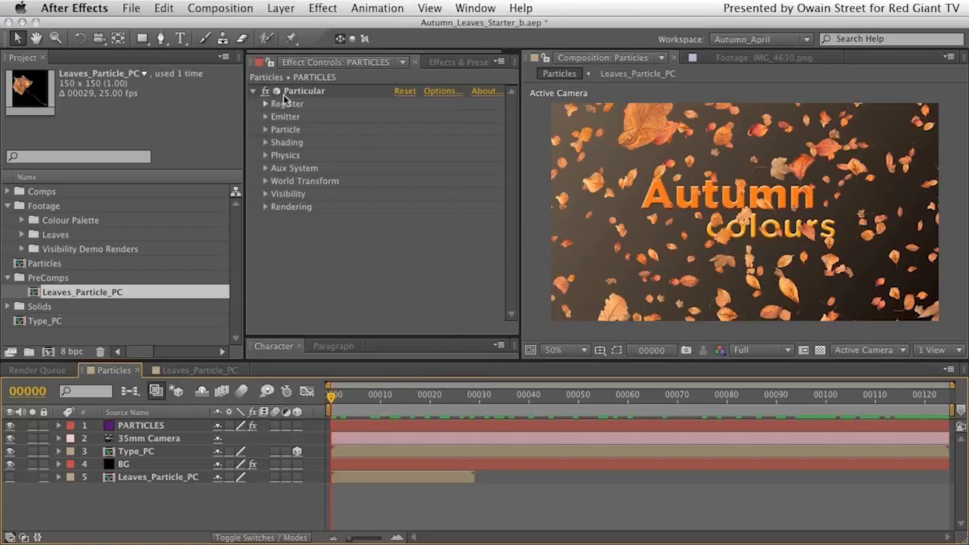
Step: Create a new light of type Spot named Spot Light in the Particles composition
right_click(121, 511)
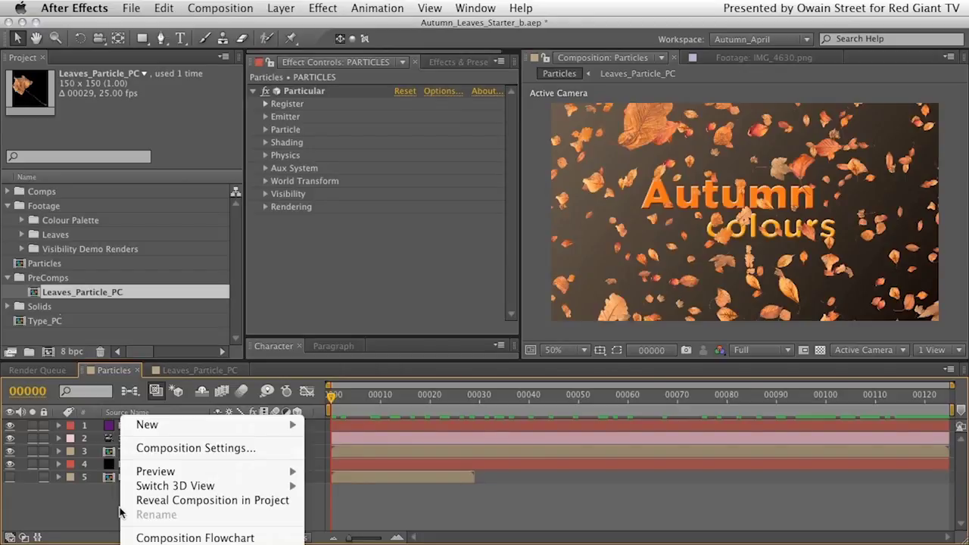
mouse_move(149, 426)
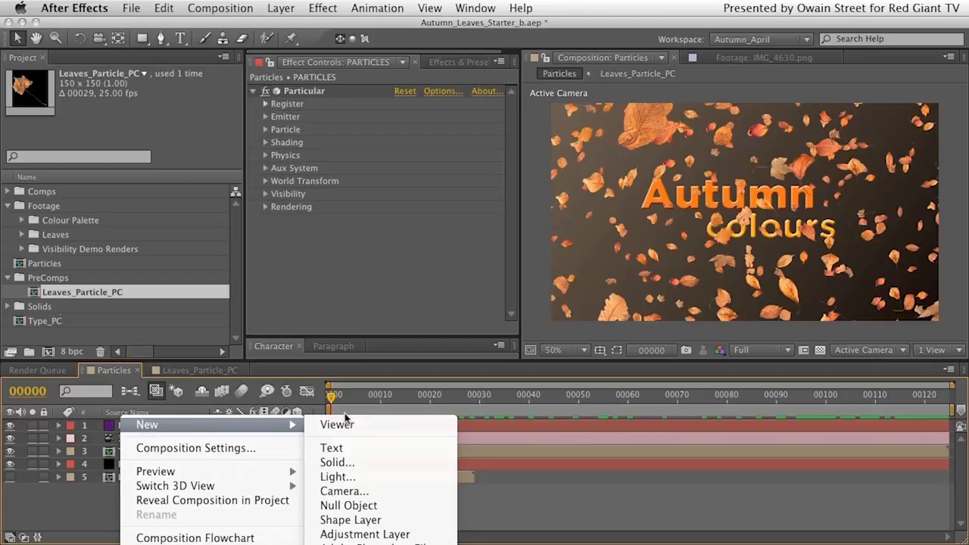
left_click(341, 477)
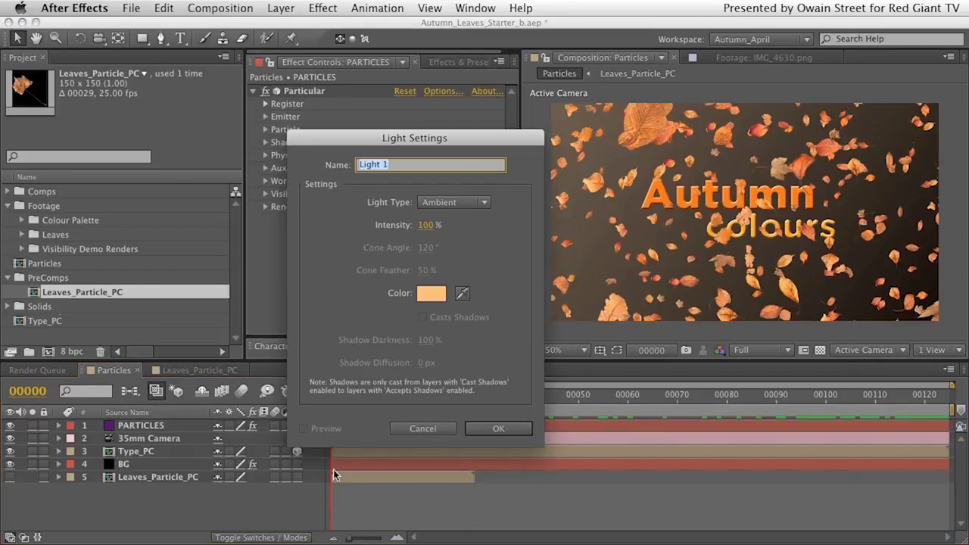
left_click(440, 203)
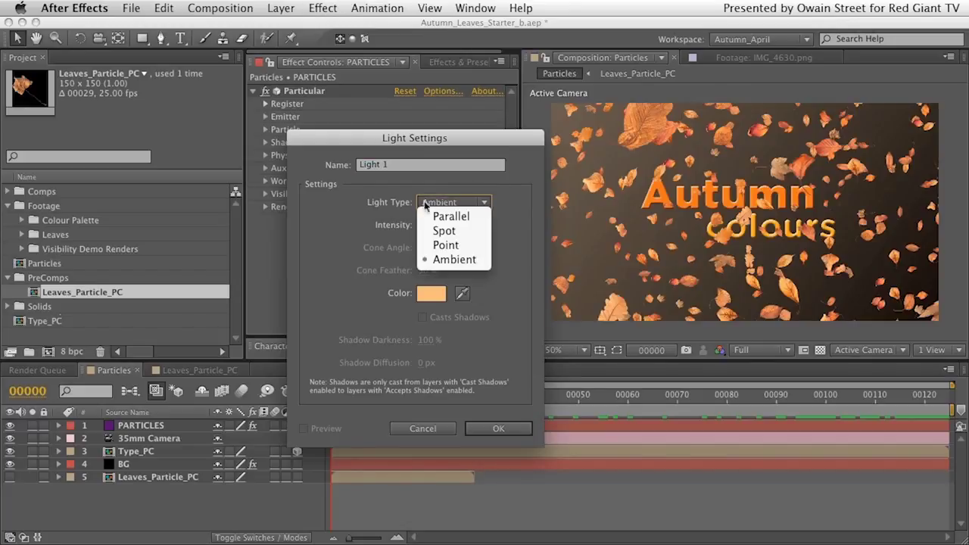
left_click(444, 232)
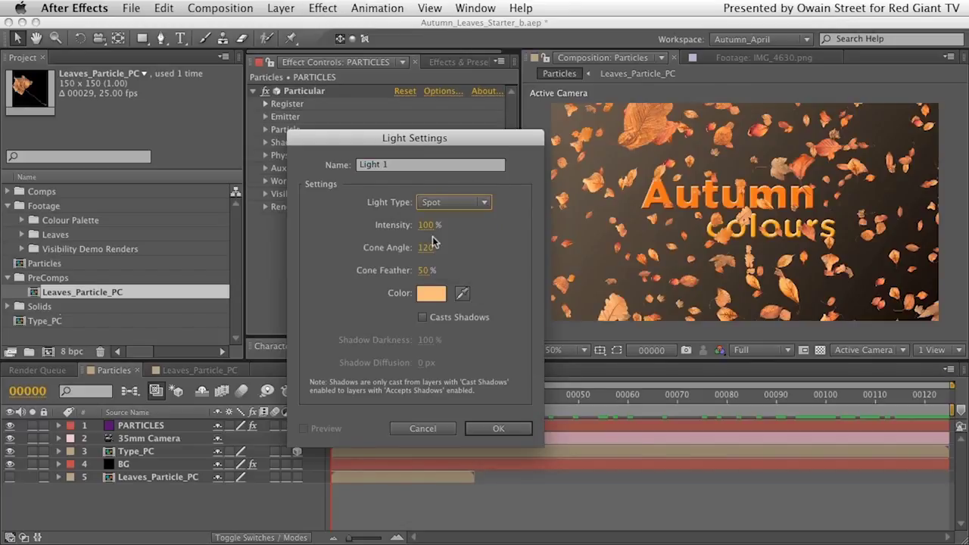
left_click_drag(400, 168, 325, 167)
type("SP")
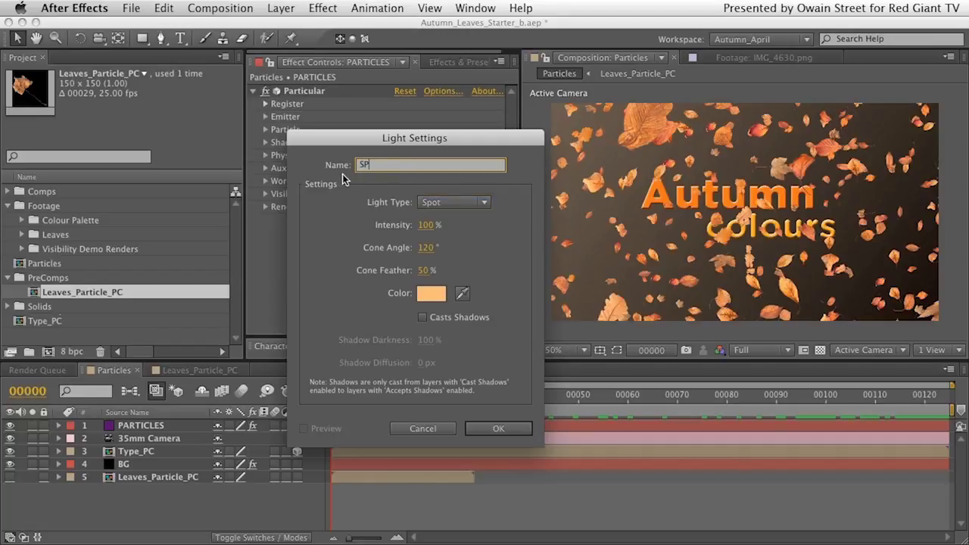
type("opot Light")
left_click(503, 430)
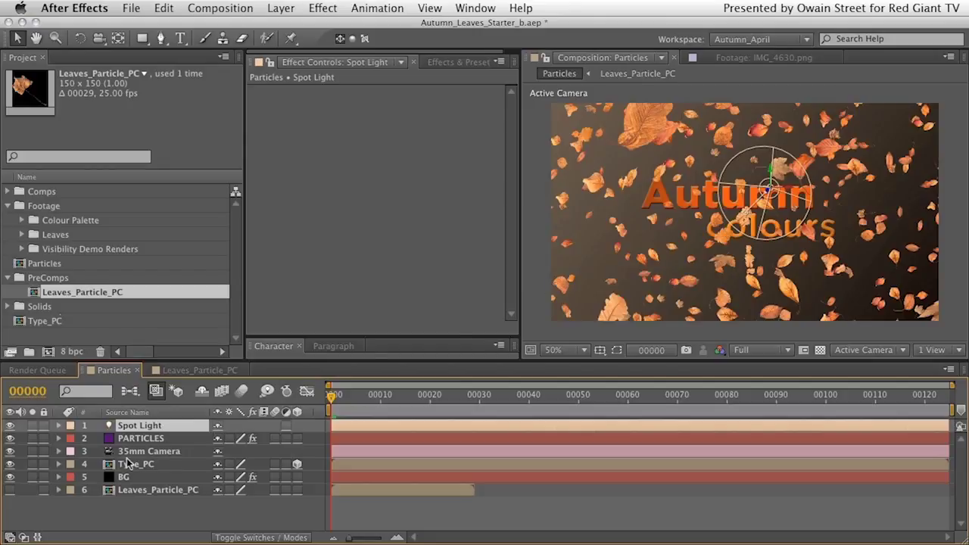
Step: Turn off Accepts Lights in the Type_PC layer's Material Options and collapse the layer
left_click(132, 464)
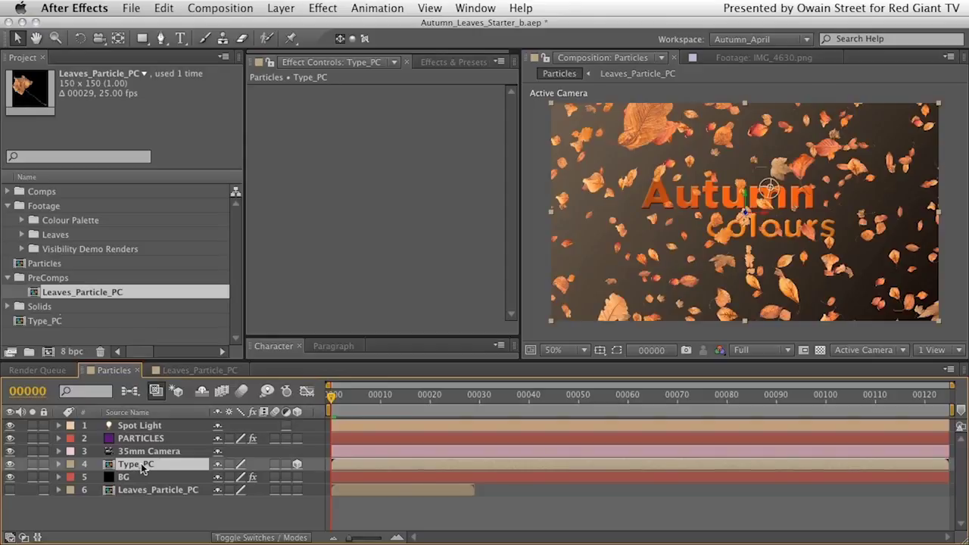
key("a")
key("a")
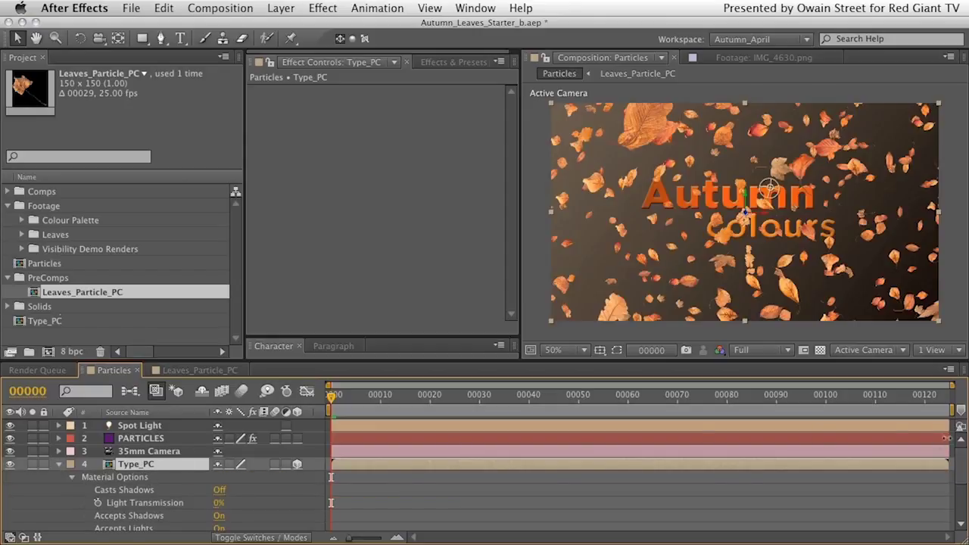
scroll(965, 467, "down", 1)
scroll(965, 467, "down", 3)
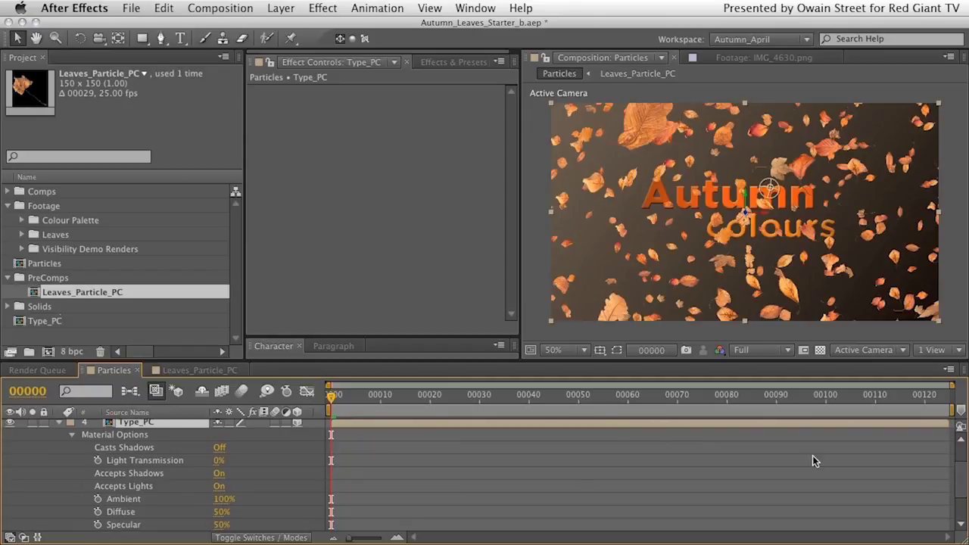
left_click(220, 485)
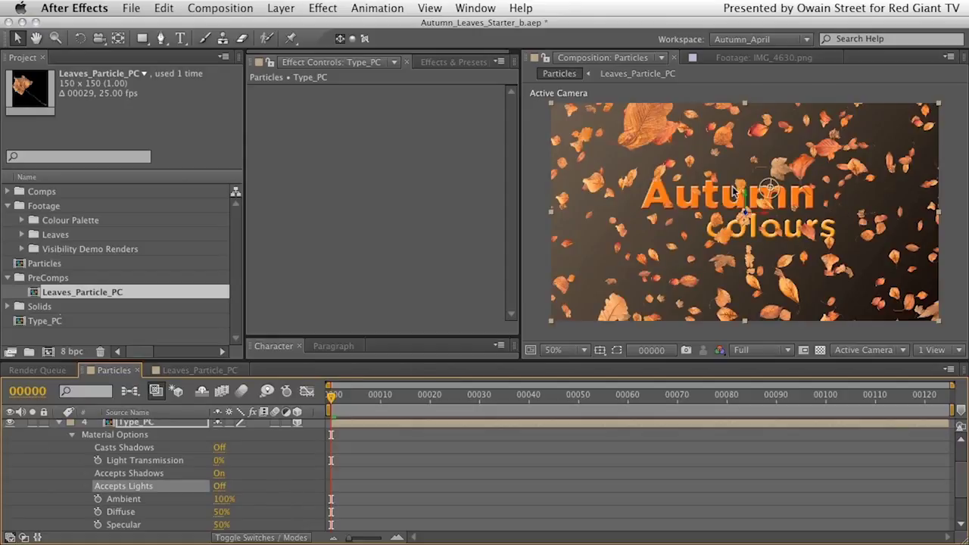
scroll(939, 469, "up", 3)
left_click(72, 477)
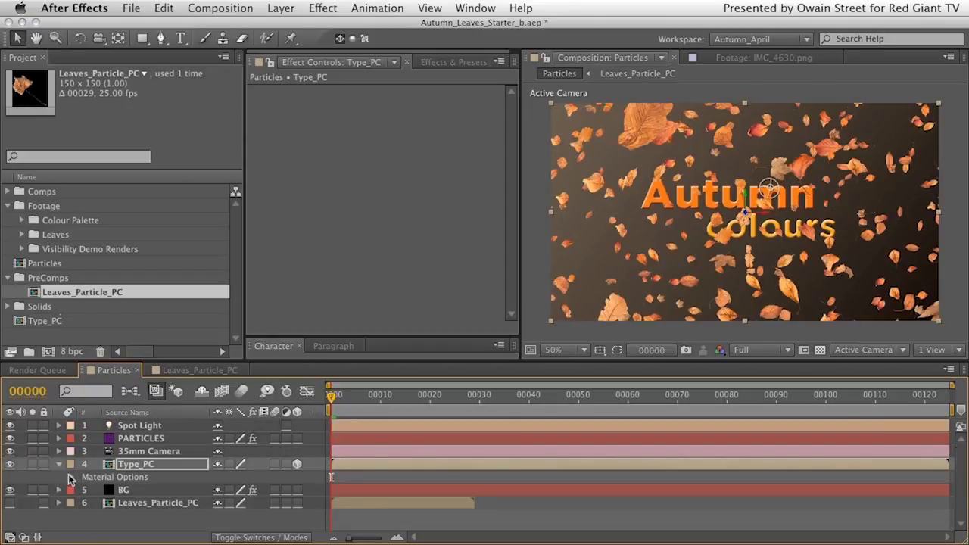
left_click(60, 465)
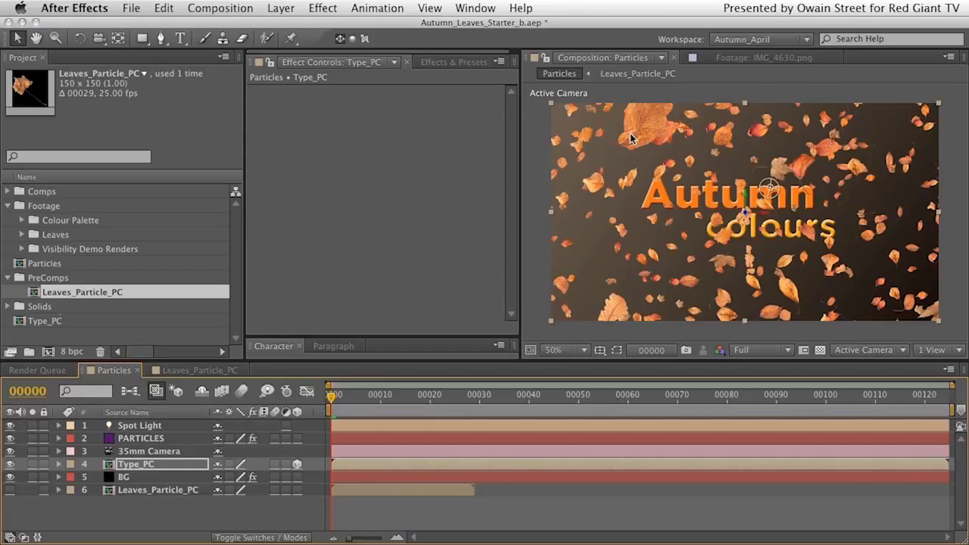
Step: Turn on Particular's Shading for the PARTICLES layer with Light Falloff set to Natural (Lux)
left_click(144, 439)
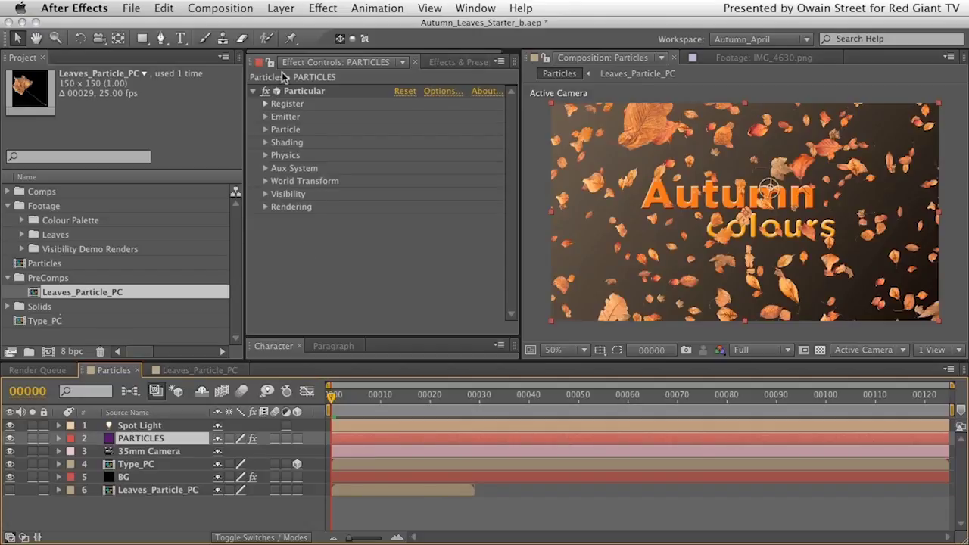
left_click(265, 142)
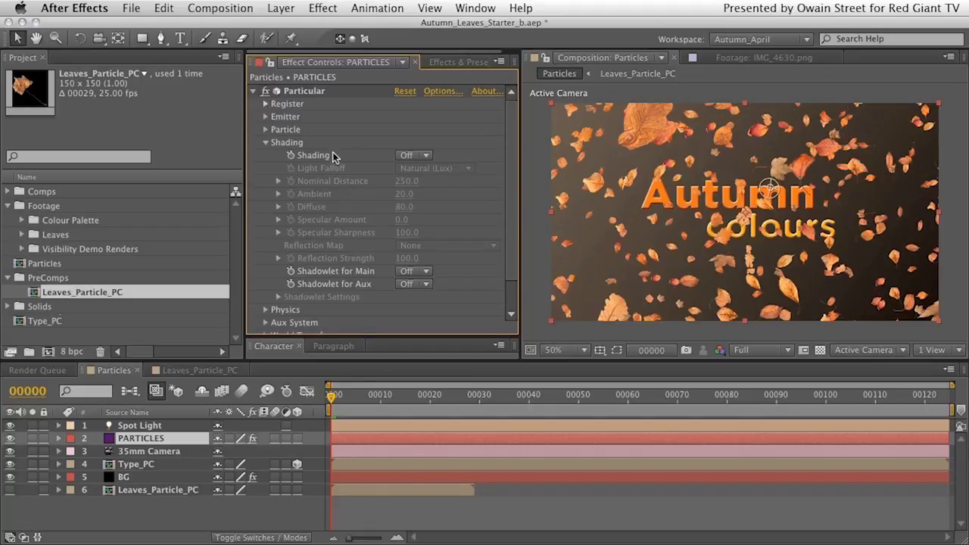
left_click(422, 156)
left_click(419, 184)
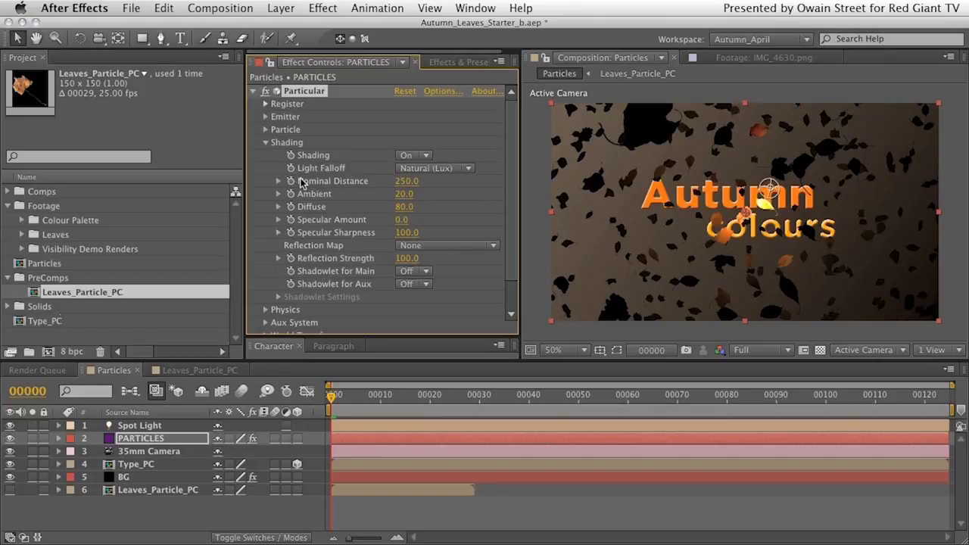
left_click(432, 169)
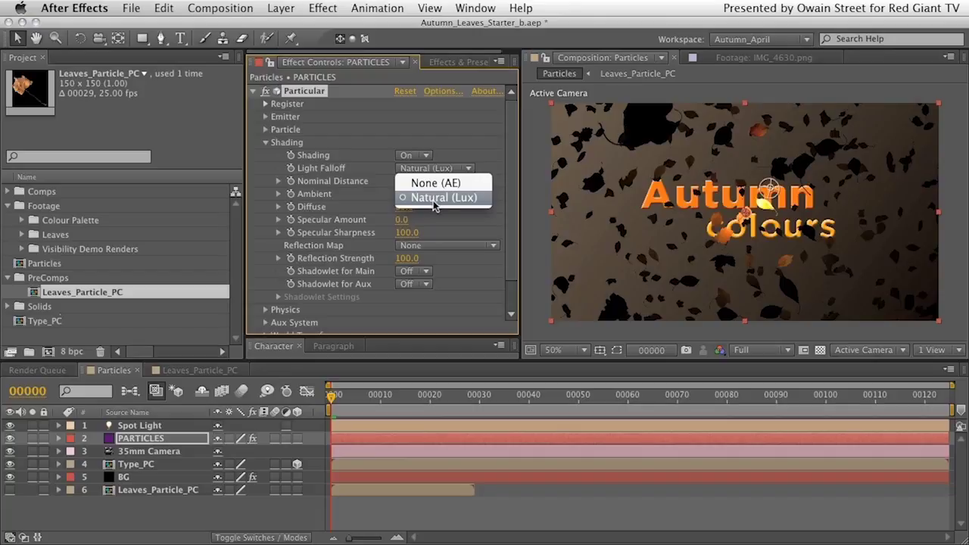
left_click(436, 198)
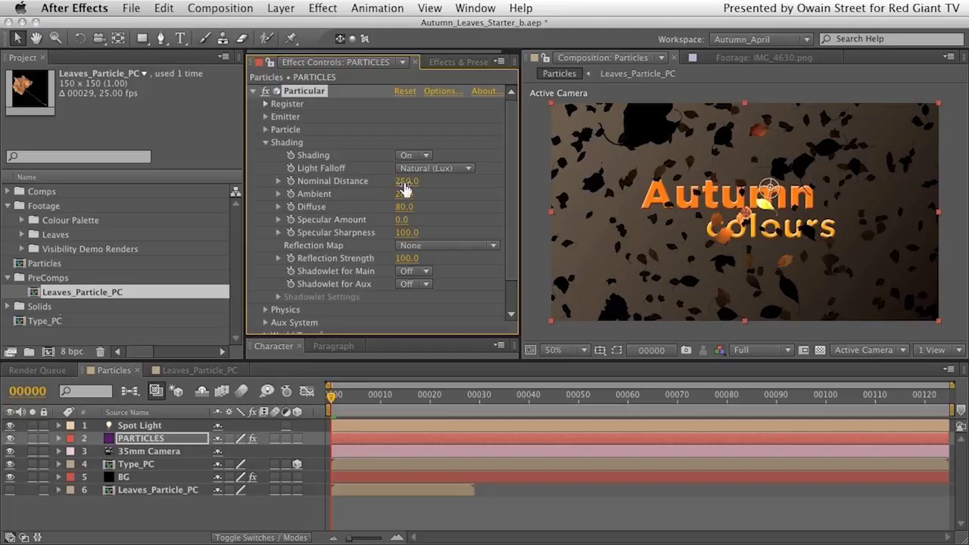
Step: Try a Shading Nominal Distance of 630 and set it back to 250
left_click_drag(411, 181, 426, 178)
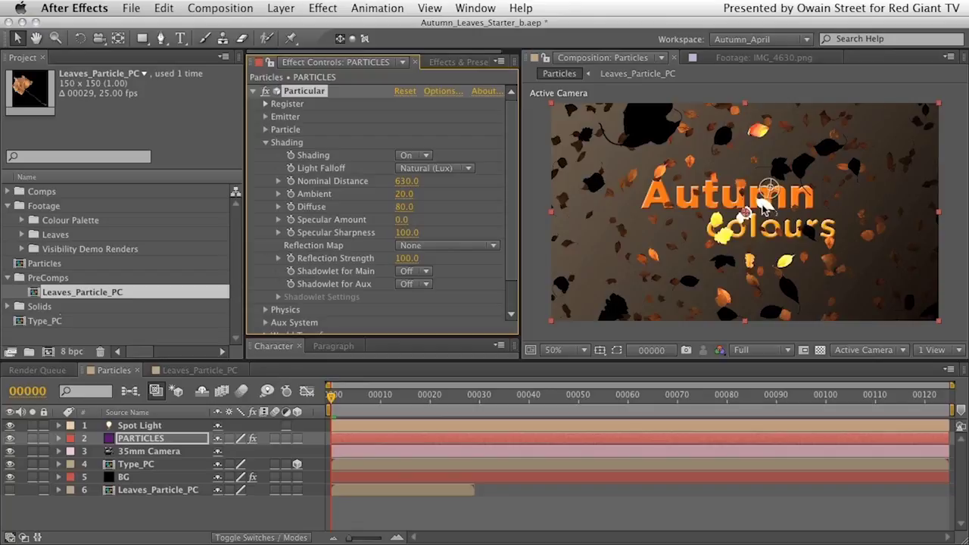
left_click(397, 181)
type("25")
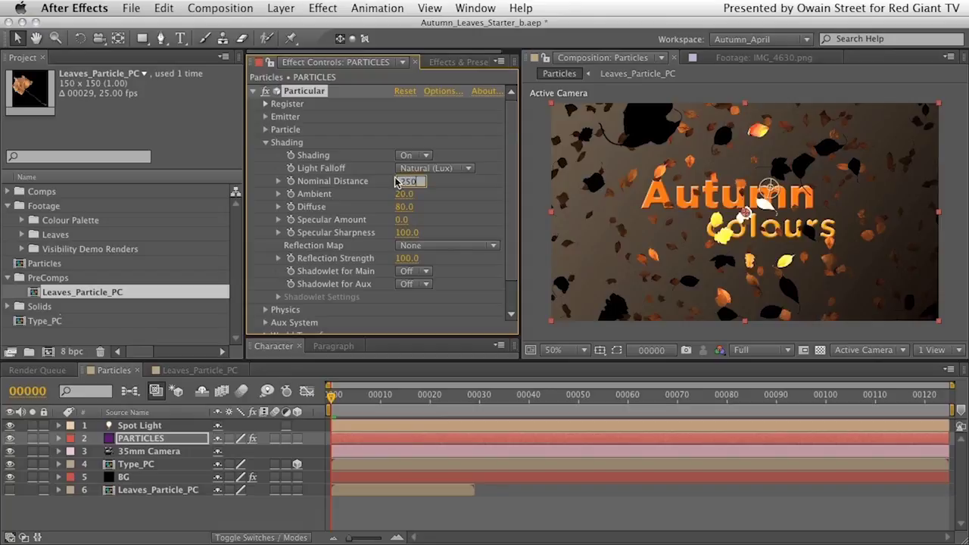
type("0")
key("Return")
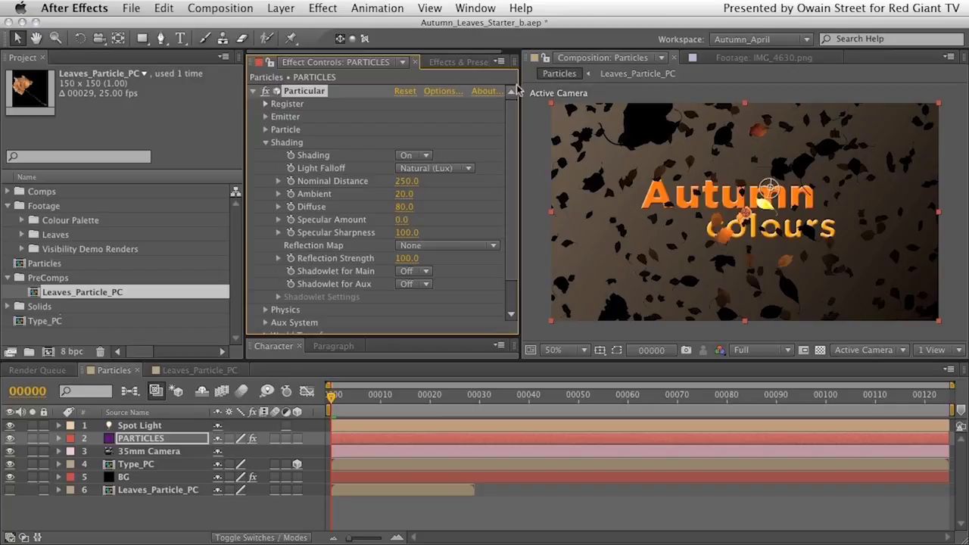
Step: Move the Spot Light up and away from the title to position -35.3, -56.7, -762.6
left_click(137, 427)
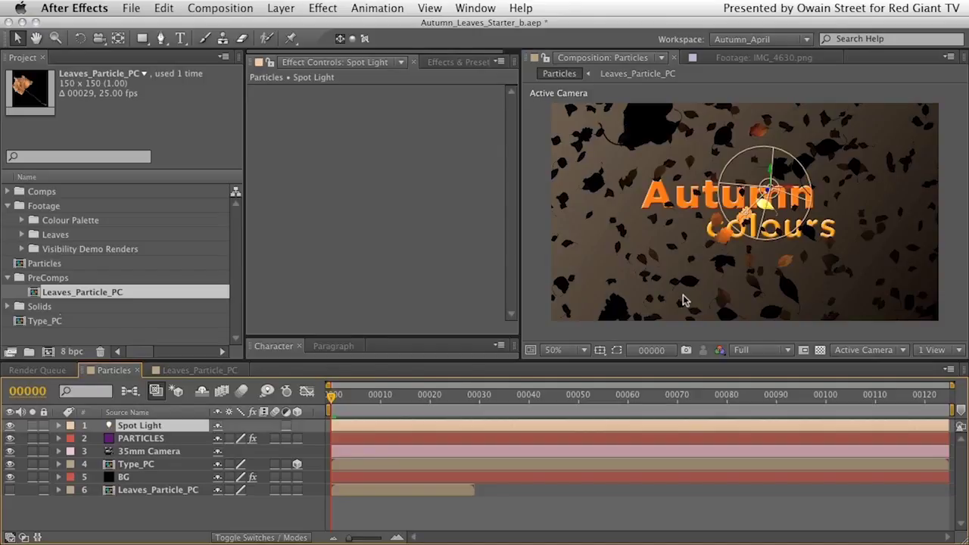
key("comma")
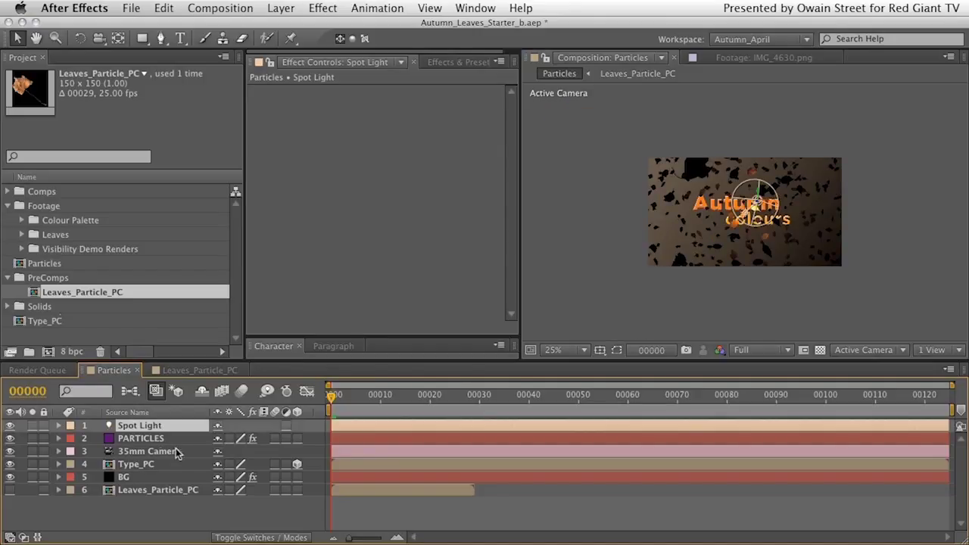
key("p")
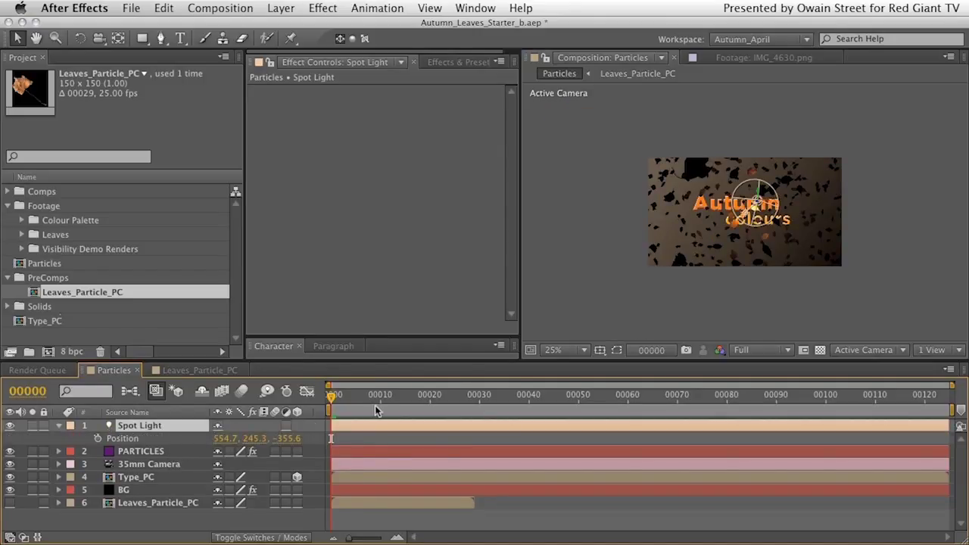
left_click_drag(224, 439, 198, 440)
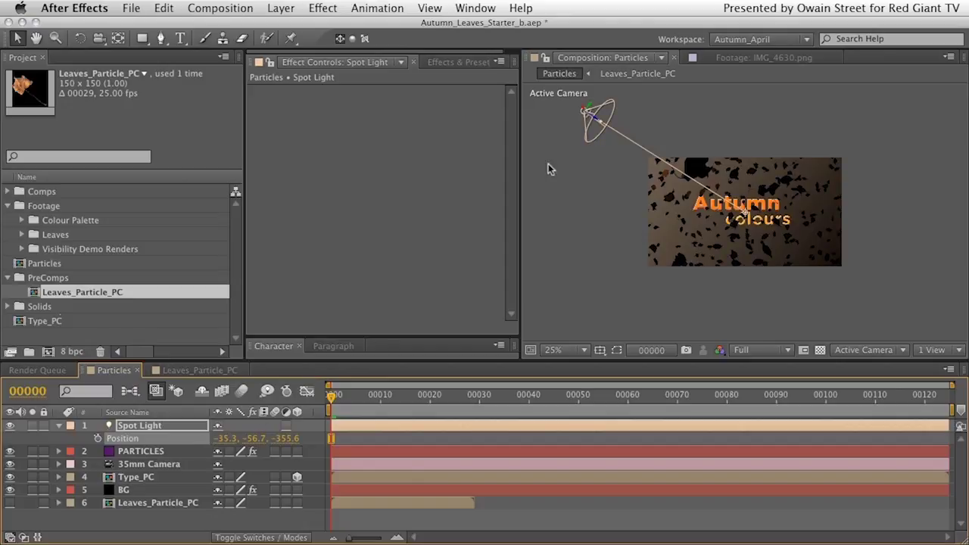
left_click_drag(288, 450, 229, 451)
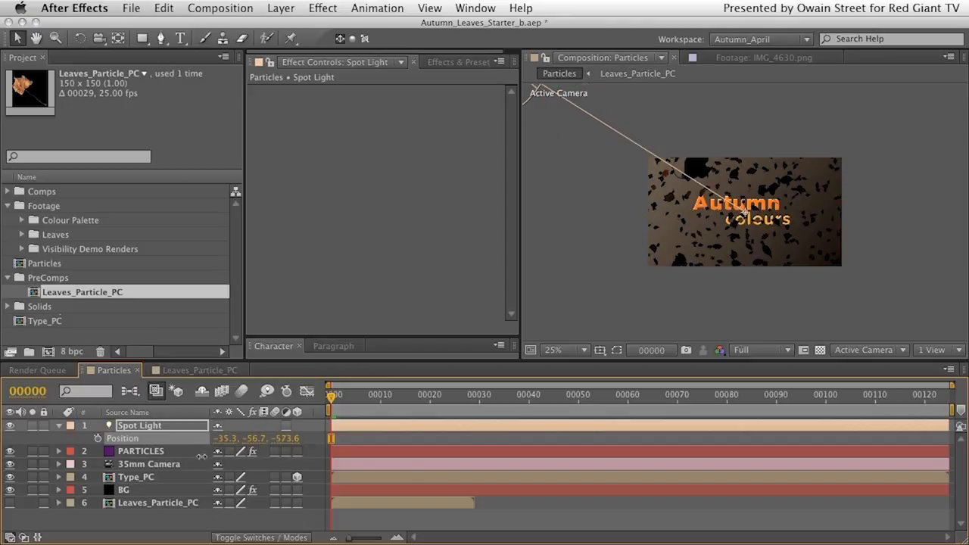
left_click_drag(294, 445, 263, 440)
left_click_drag(285, 439, 237, 446)
key("period")
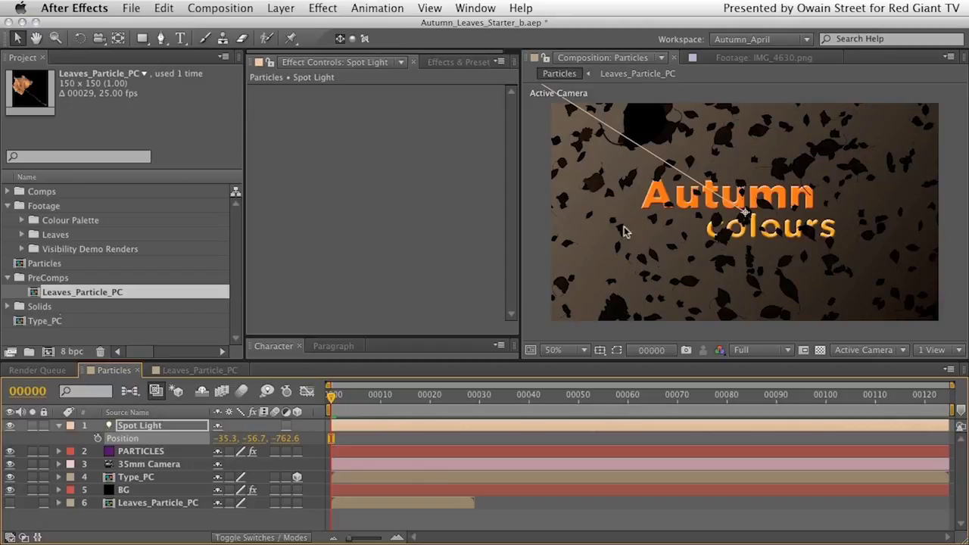
Step: Set the PARTICLES layer's Shading Nominal Distance to 890 and pull the Spot Light back to a Z position of -921.6
left_click(140, 453)
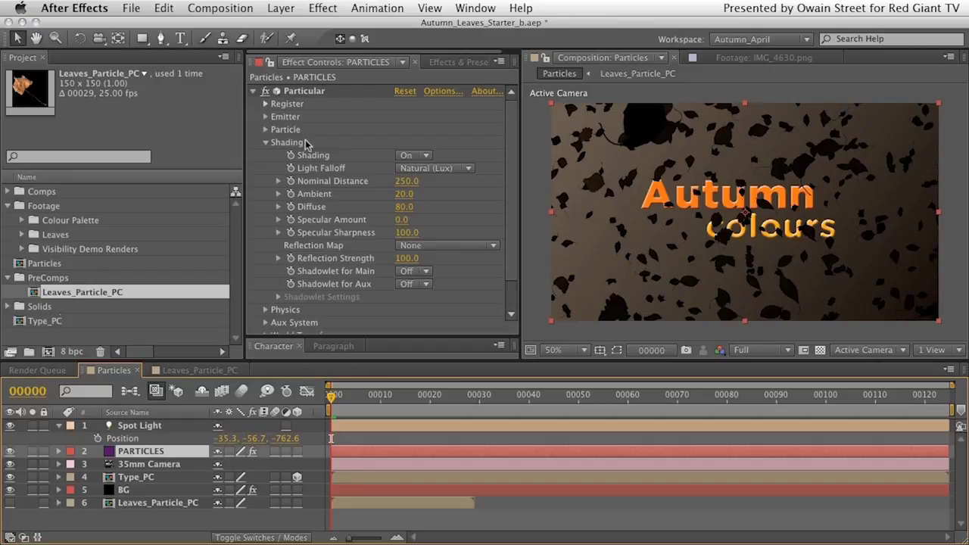
left_click_drag(401, 182, 443, 177)
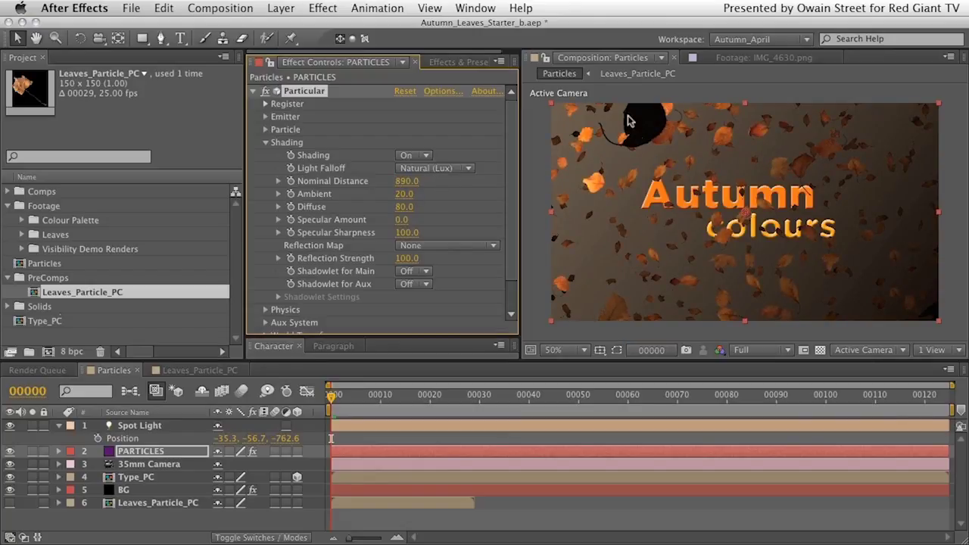
left_click_drag(291, 439, 231, 471)
Step: Raise the Shading Nominal Distance of the PARTICLES layer to 1030
left_click(147, 452)
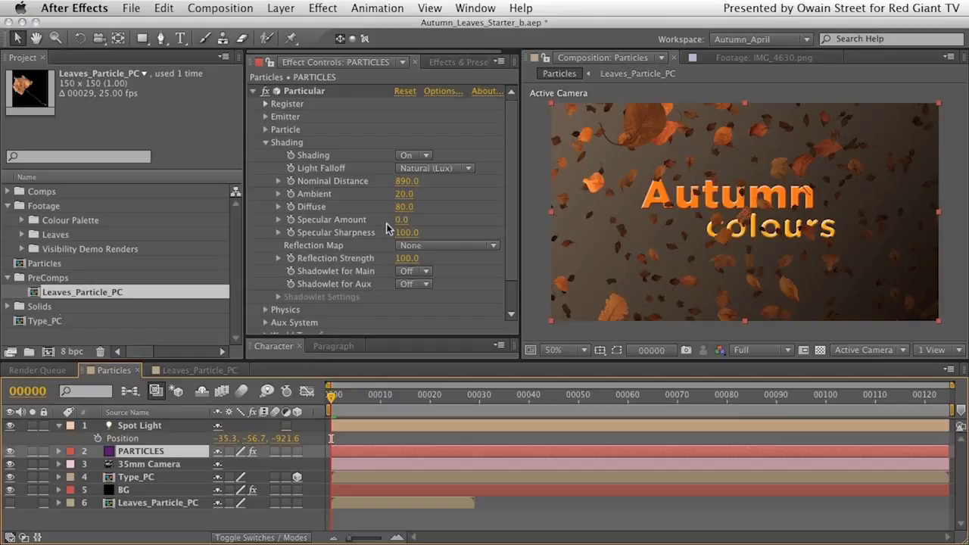
left_click(406, 180)
left_click_drag(406, 181, 409, 181)
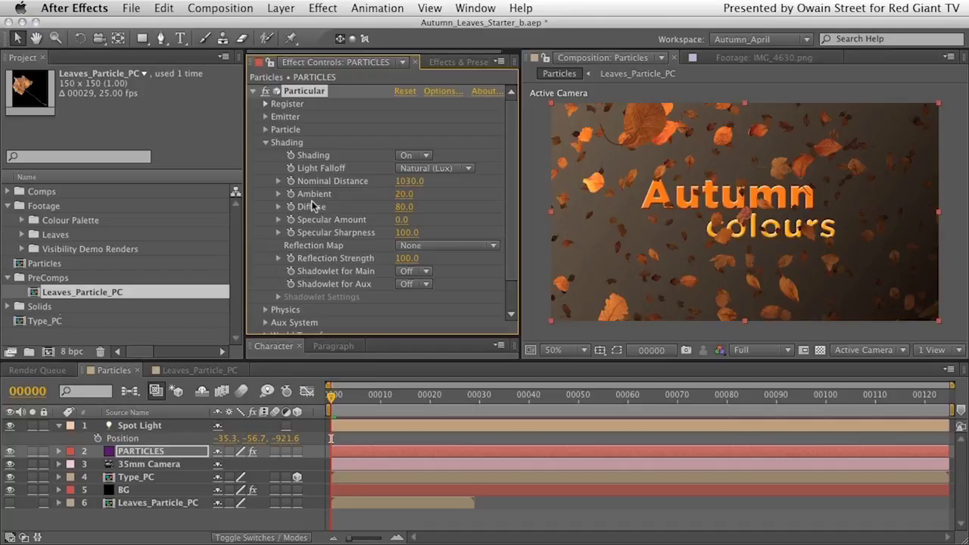
Step: Check the Spot Light's settings without changing them and set the PARTICLES layer's Shading Diffuse to 85
double_click(140, 429)
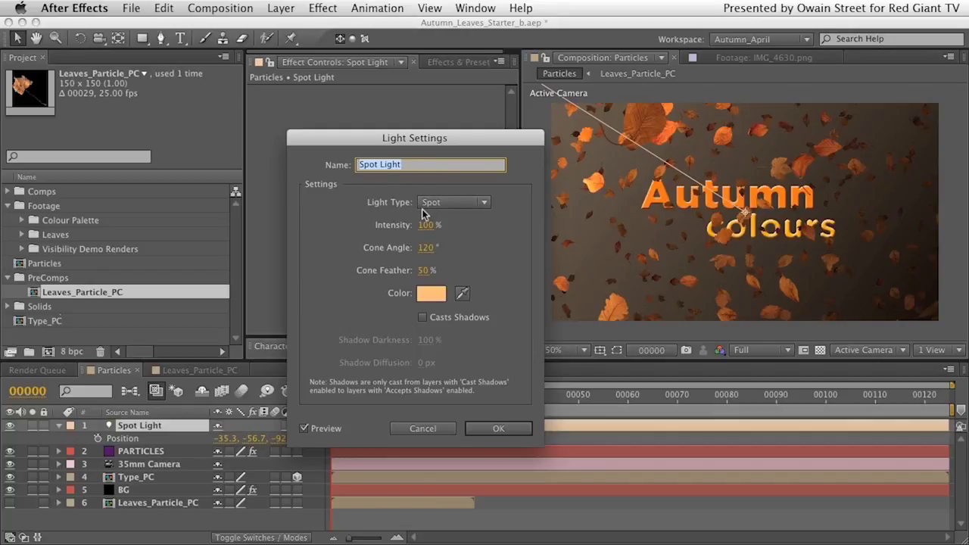
left_click(426, 429)
left_click(151, 452)
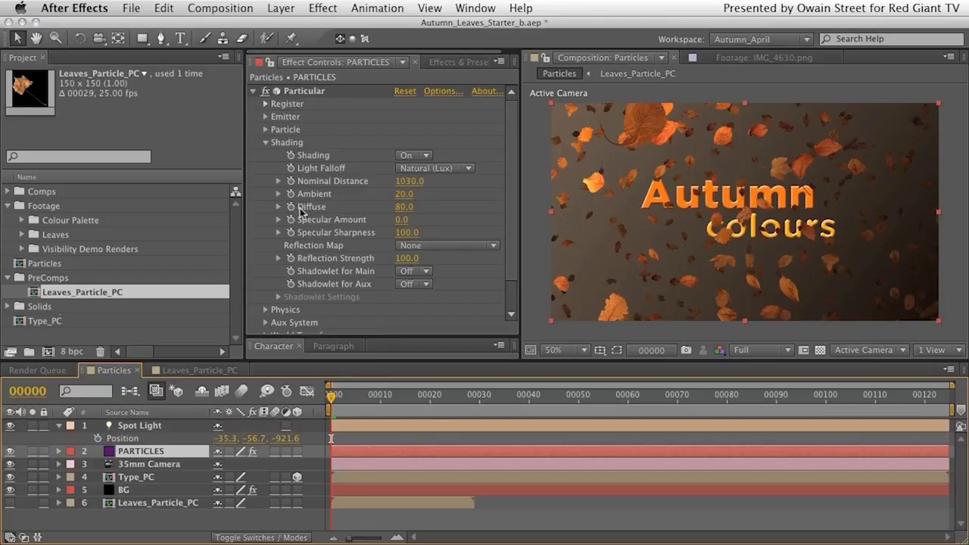
left_click_drag(402, 210, 406, 206)
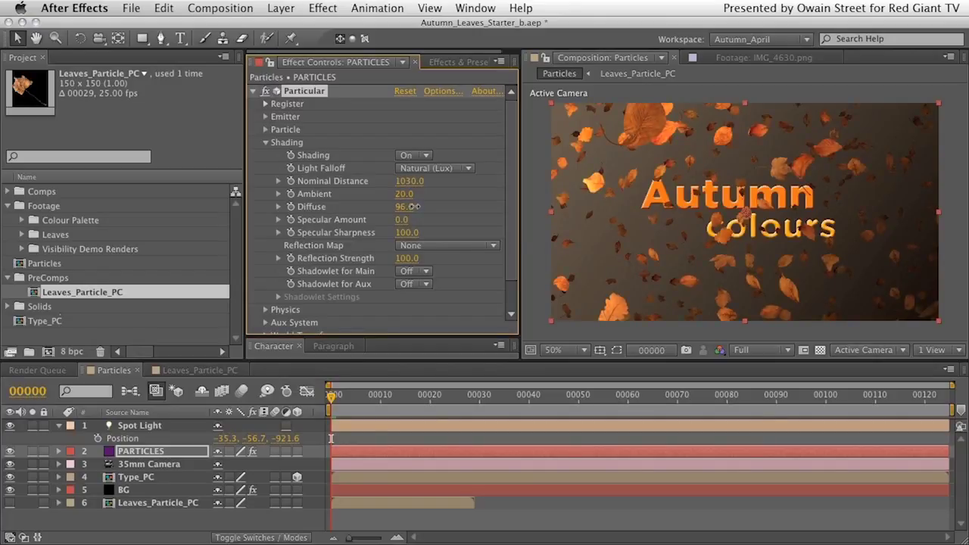
left_click_drag(415, 206, 400, 210)
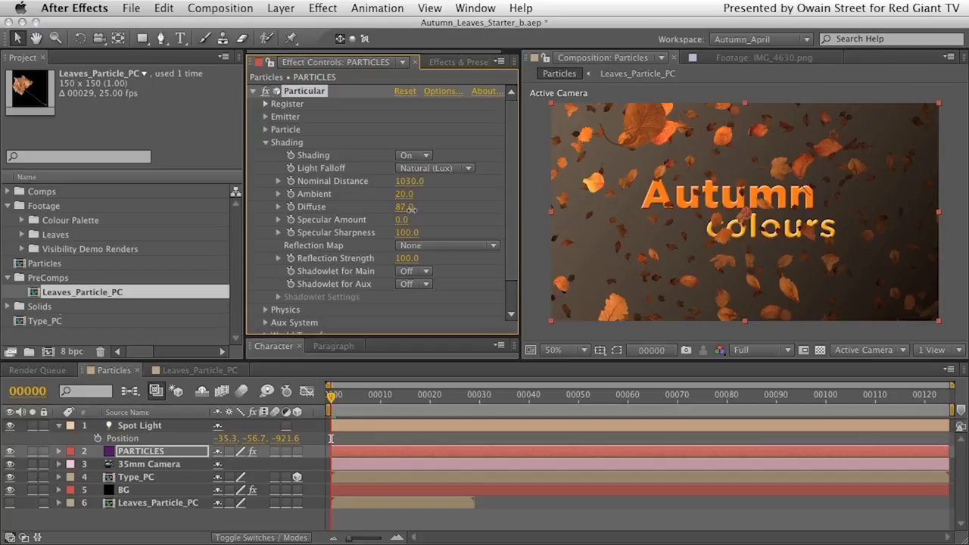
left_click(403, 208)
type("85")
key("Return")
Step: Create a new Ambient light in the Particles composition with 100% intensity and the light orange colour F0B46F
right_click(125, 528)
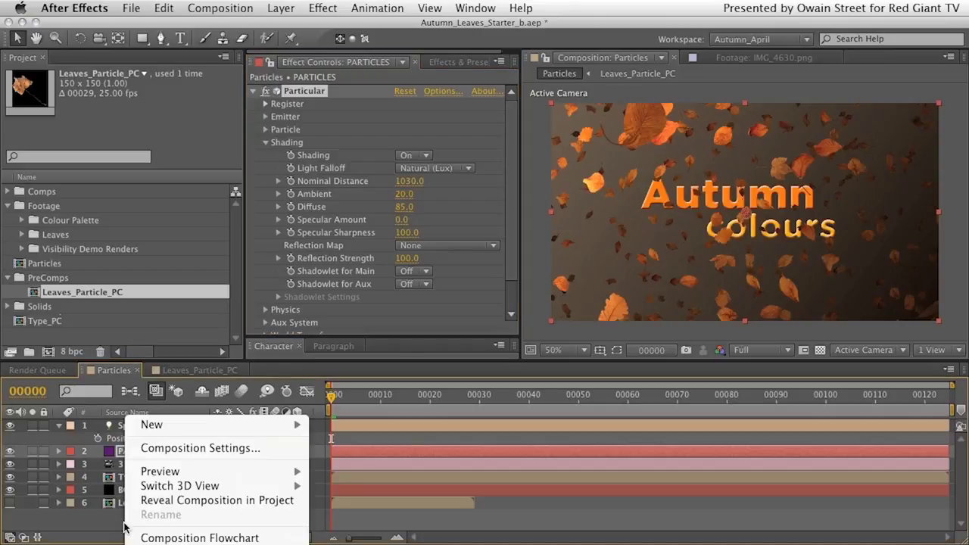
mouse_move(169, 421)
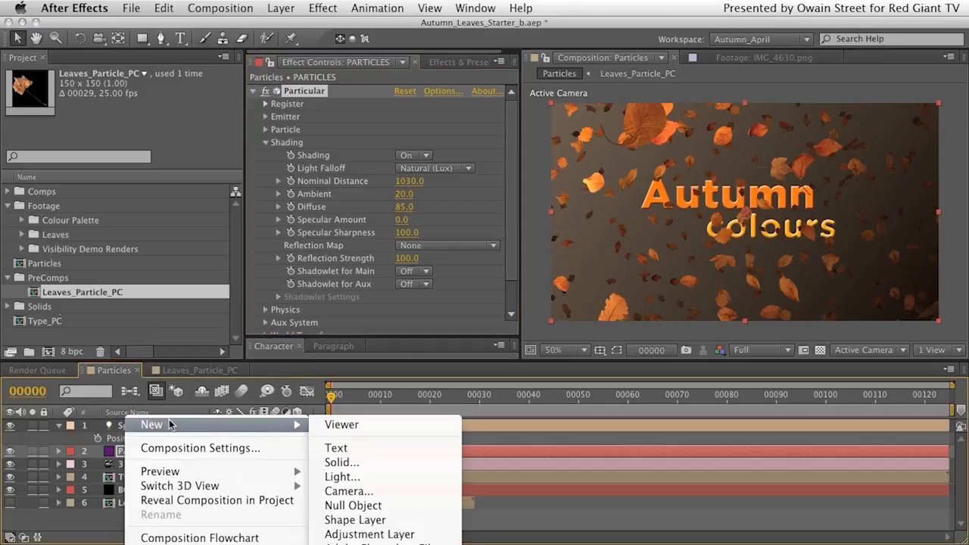
left_click(343, 477)
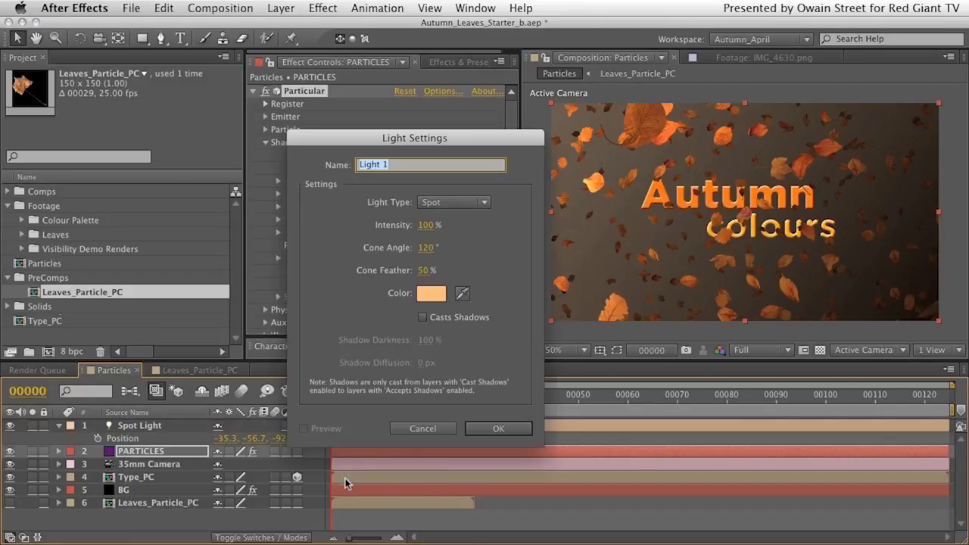
left_click(452, 202)
left_click(530, 349)
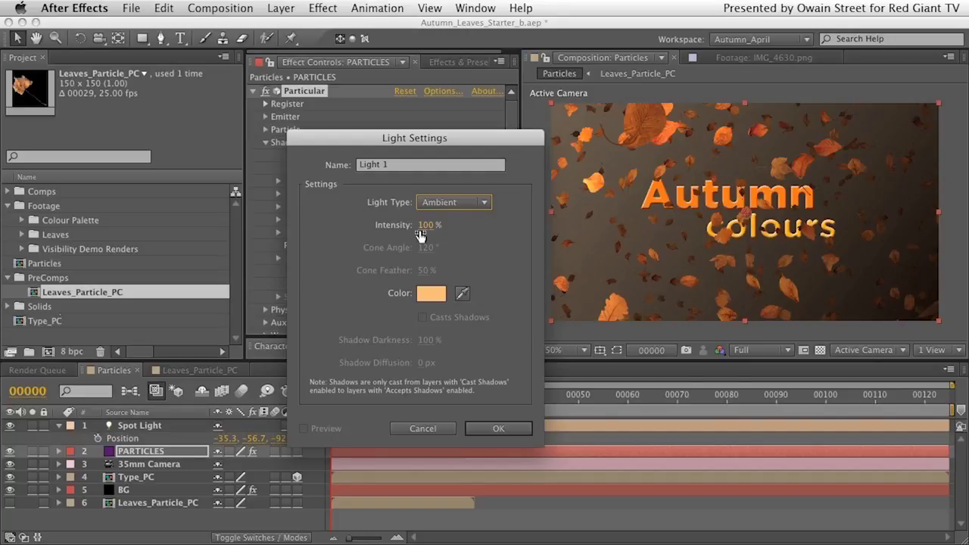
left_click_drag(397, 138, 510, 124)
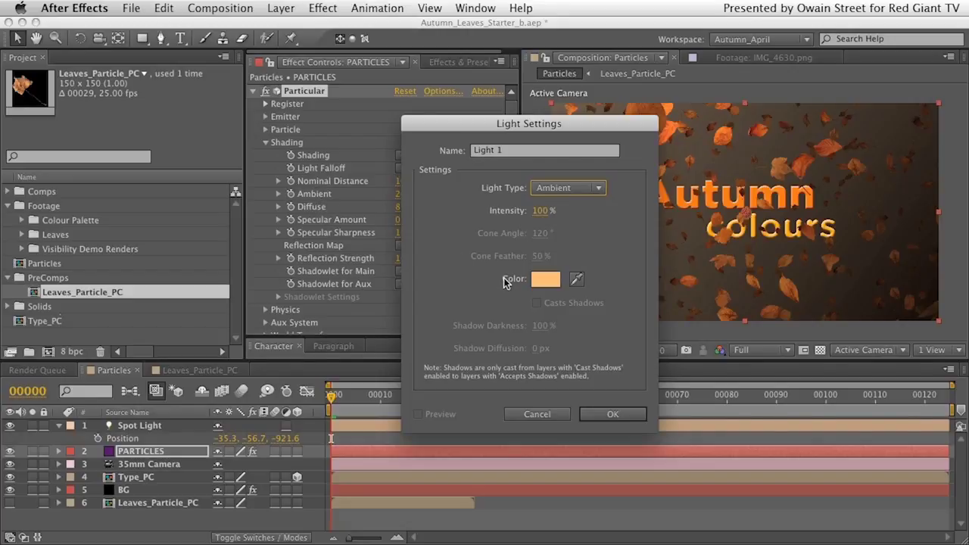
left_click(547, 284)
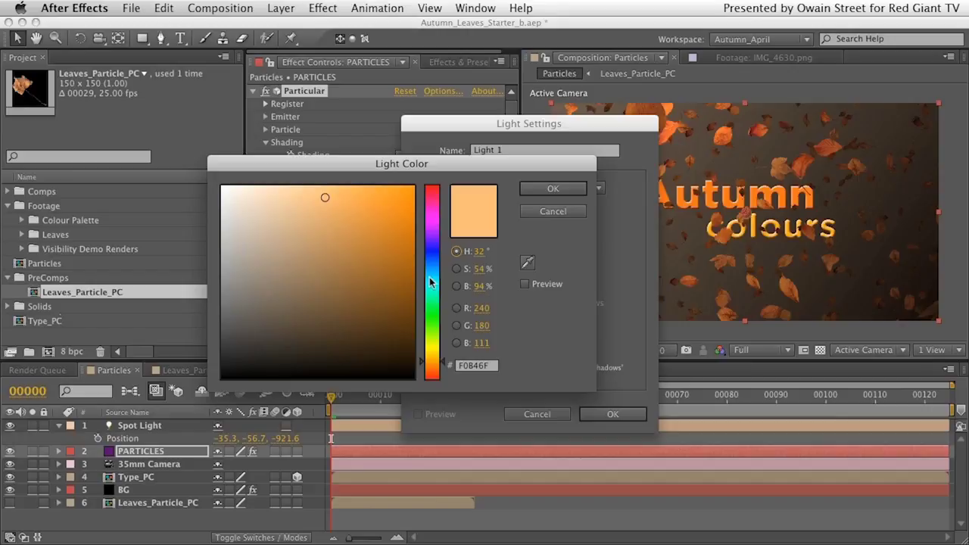
left_click(553, 188)
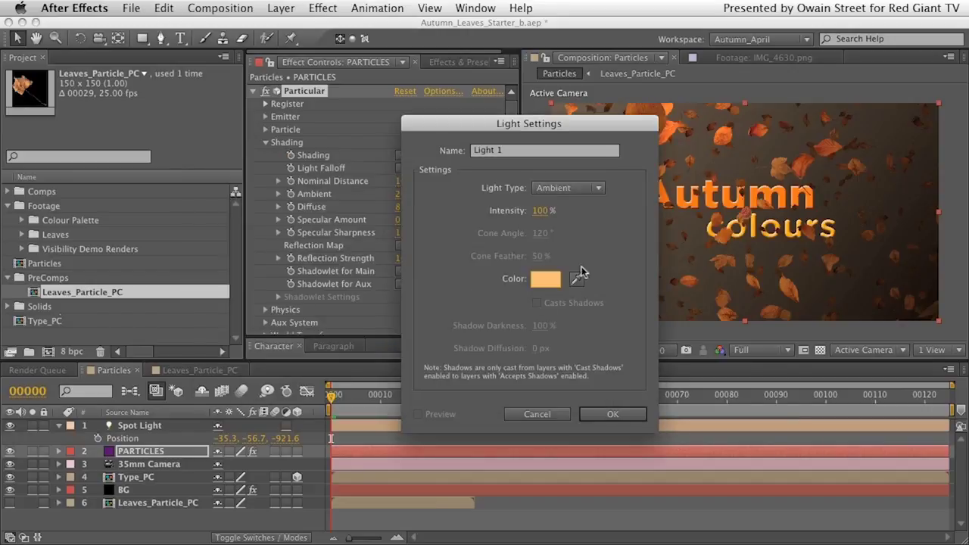
left_click(634, 416)
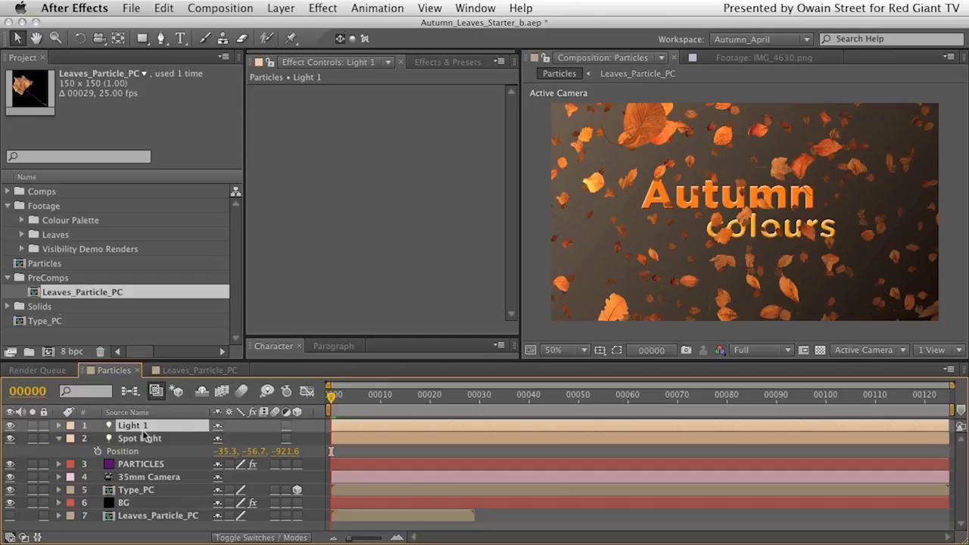
Step: Rename the new Light 1 layer as Ambient
key("Return")
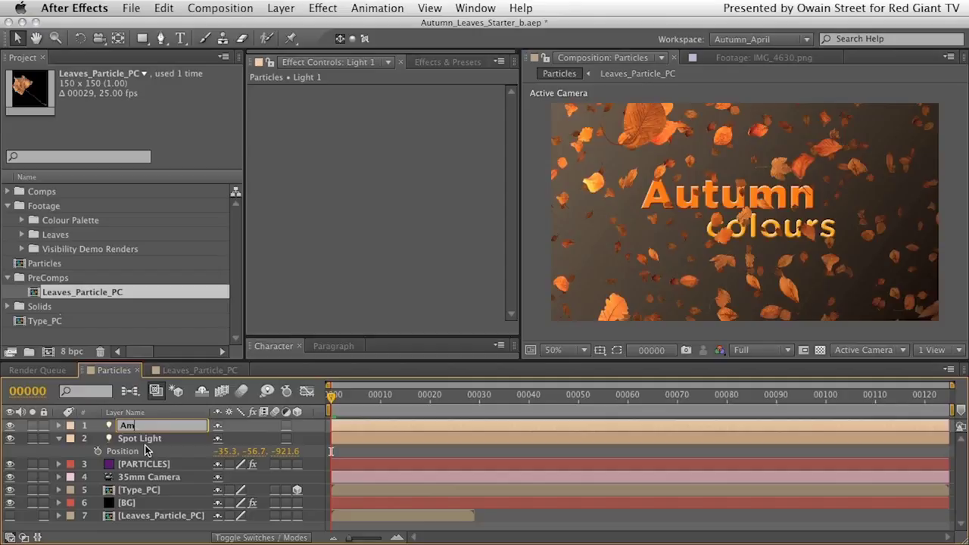
type("Ambient")
key("Return")
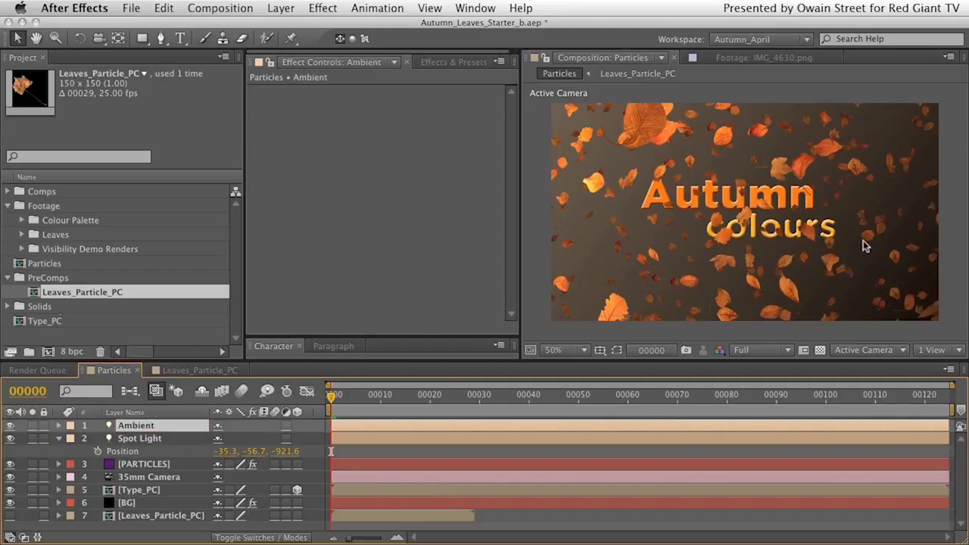
Step: Set the PARTICLES layer's Shading Ambient to 15 and collapse the Shading group and the Spot Light layer
left_click(137, 463)
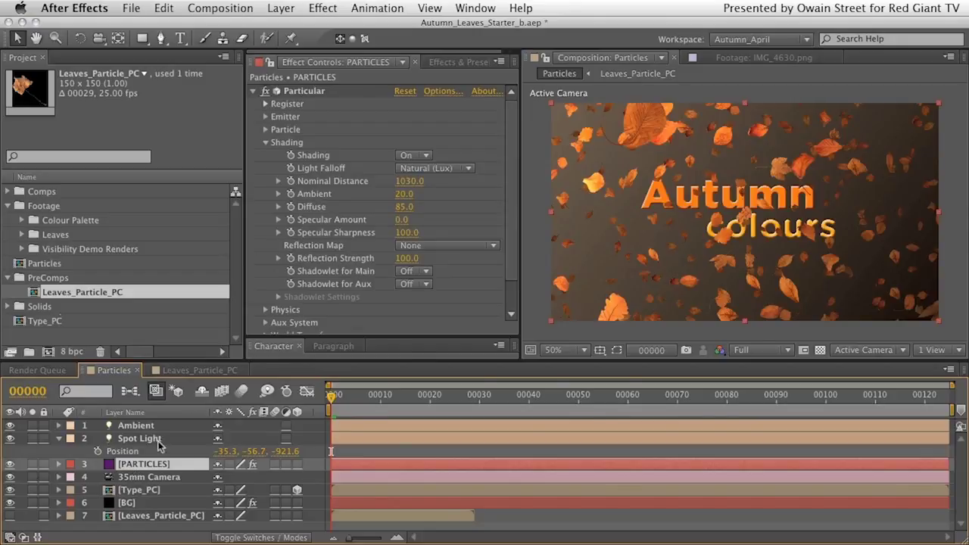
left_click(401, 195)
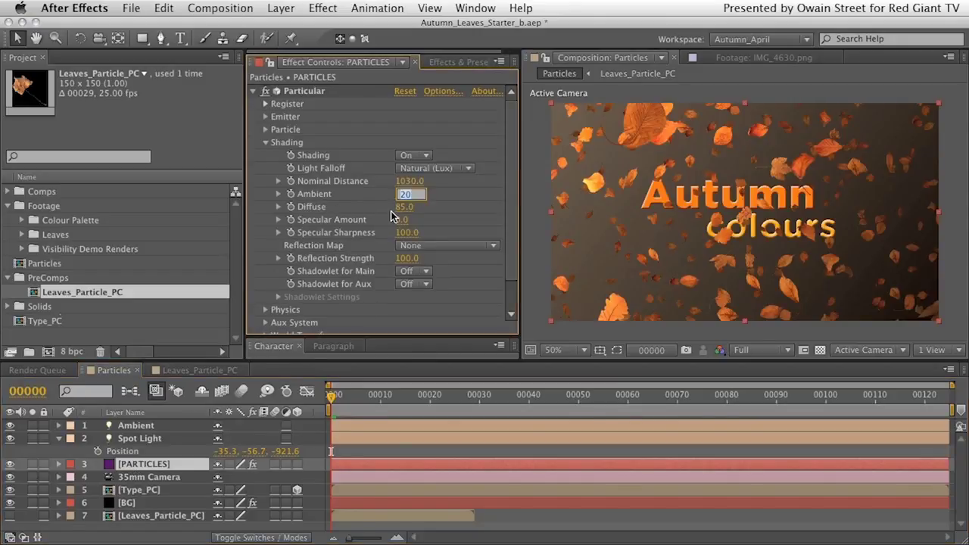
type("15")
key("Return")
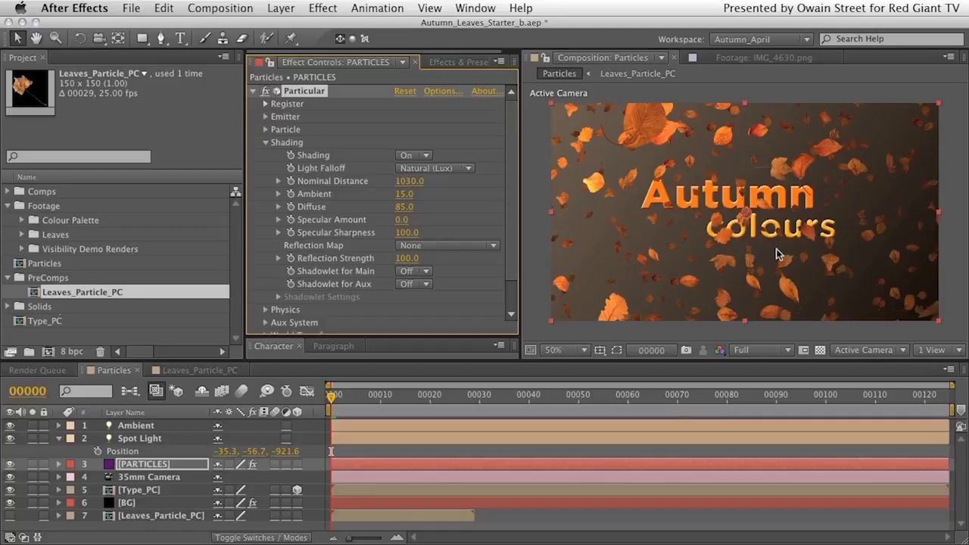
left_click(266, 143)
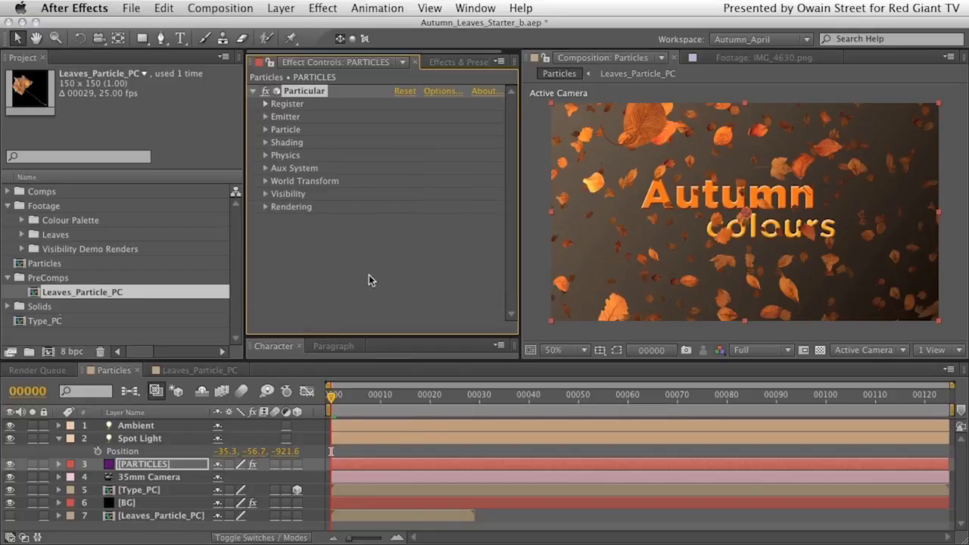
left_click(58, 440)
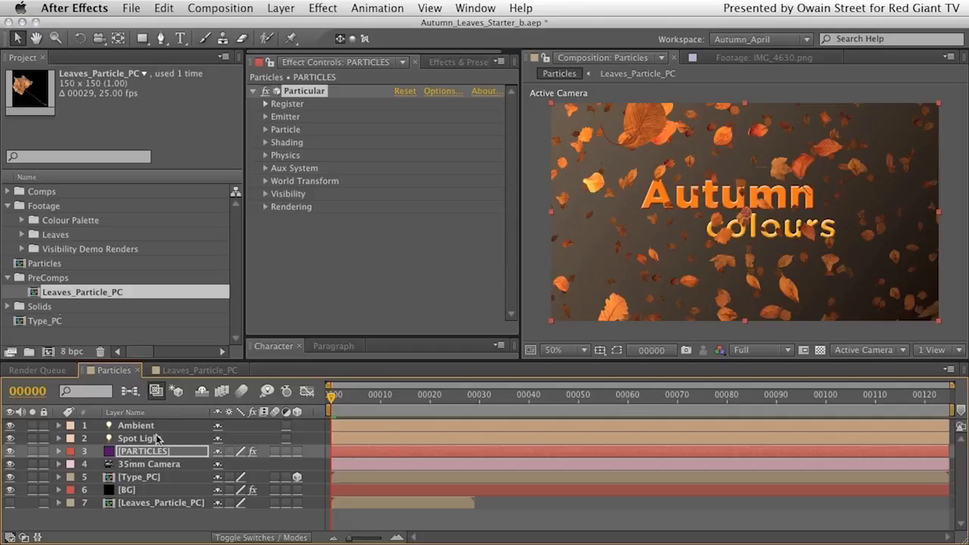
Step: Rename the PARTICLES layer as PARTICLES_NEAR
left_click(140, 455)
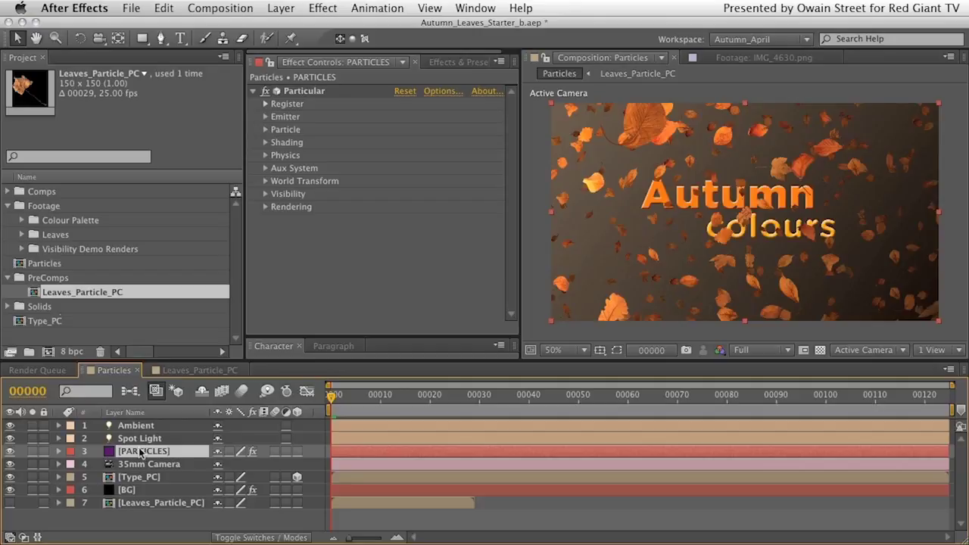
key("Return")
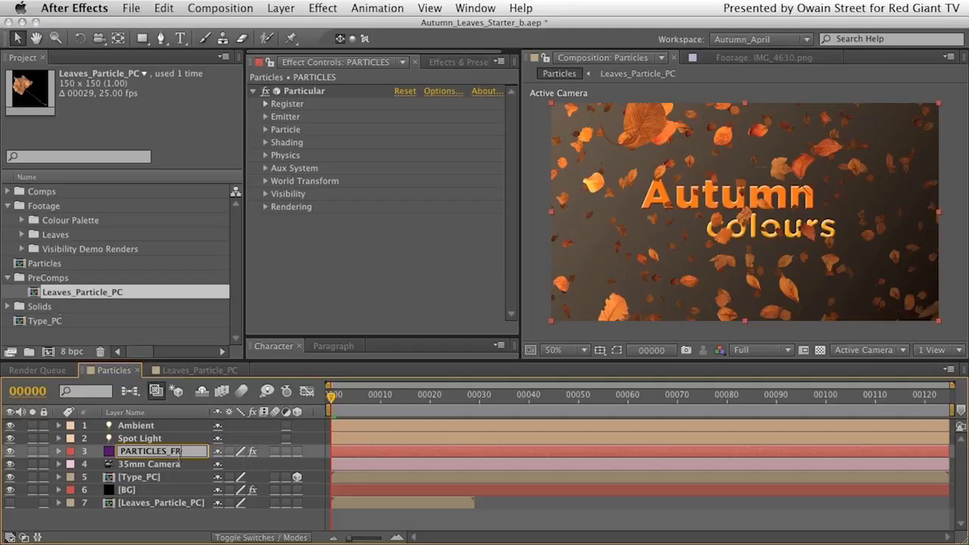
type("_FRO")
key("BackSpace")
type("NEAR")
key("Return")
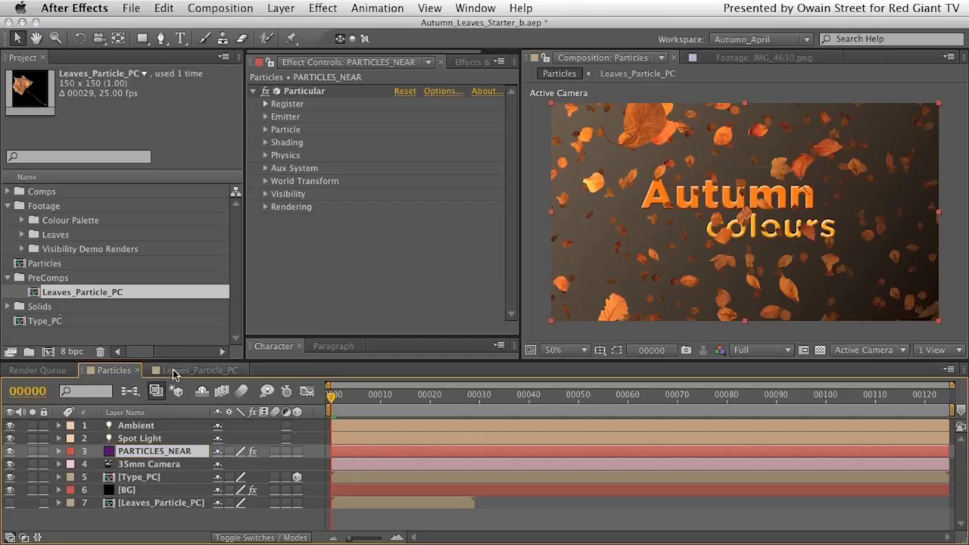
Step: Duplicate the PARTICLES_NEAR layer and place the copy between the Type_PC and BG layers
key("super+d")
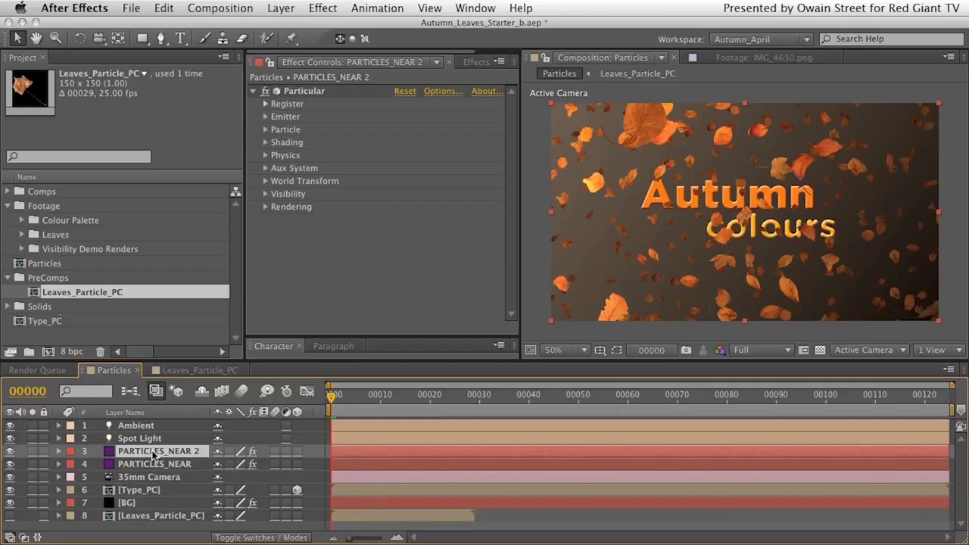
left_click_drag(154, 453, 154, 498)
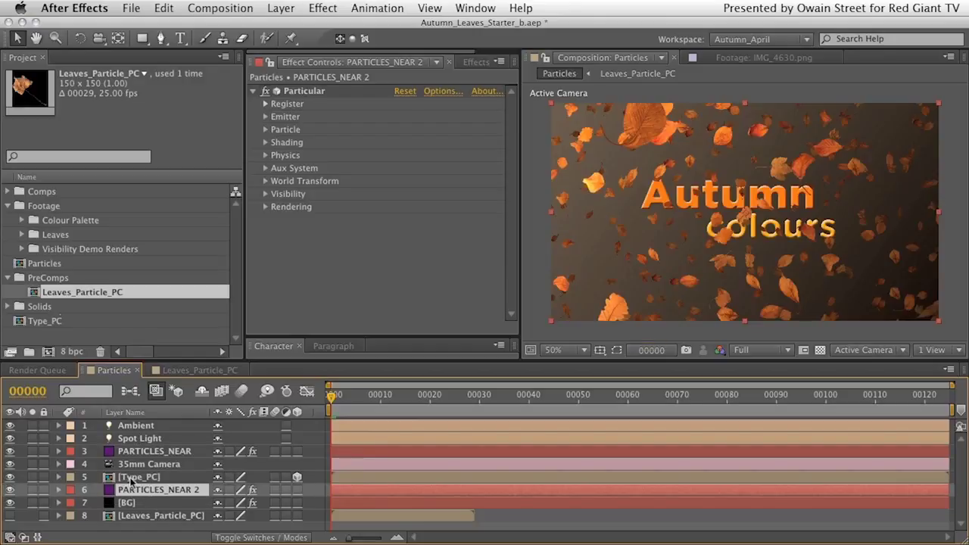
Step: Rename the duplicated particle layer below Type_PC as PARTICLES_FAR
key("Return")
key("Right")
key("BackSpace")
key("BackSpace")
key("BackSpace")
key("BackSpace")
key("BackSpace")
key("BackSpace")
type("FAR")
key("Return")
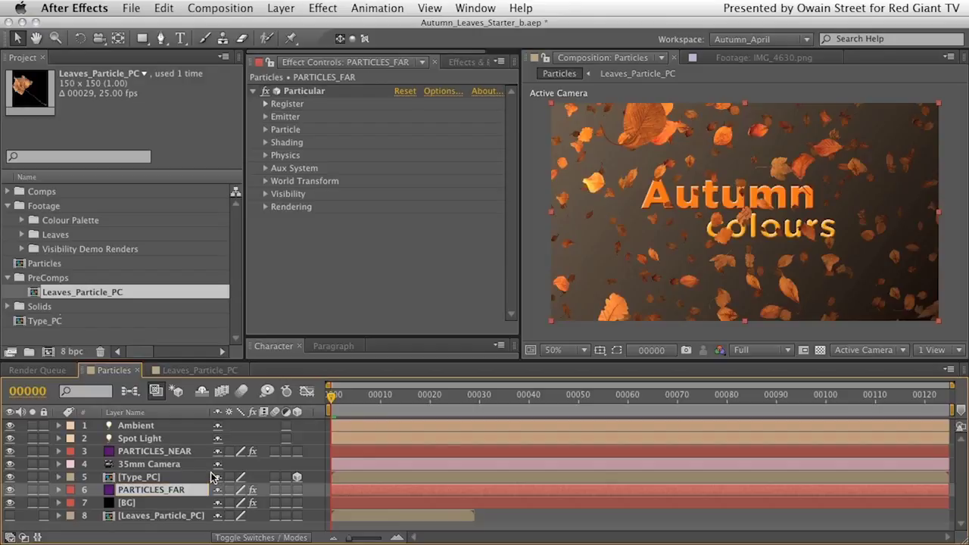
Step: Solo the PARTICLES_NEAR layer and make it the selected layer
left_click(167, 453)
left_click(32, 451)
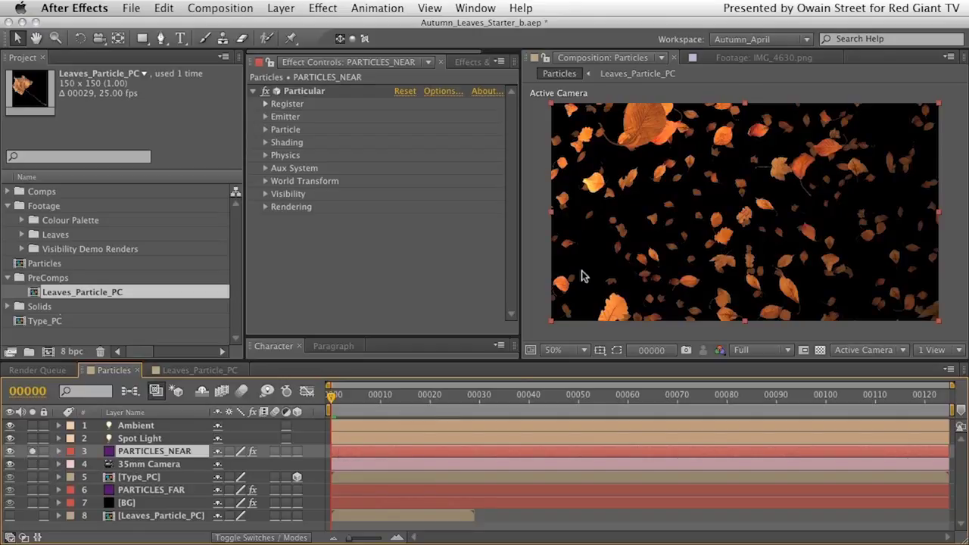
left_click(150, 491)
left_click(160, 452)
left_click(163, 490)
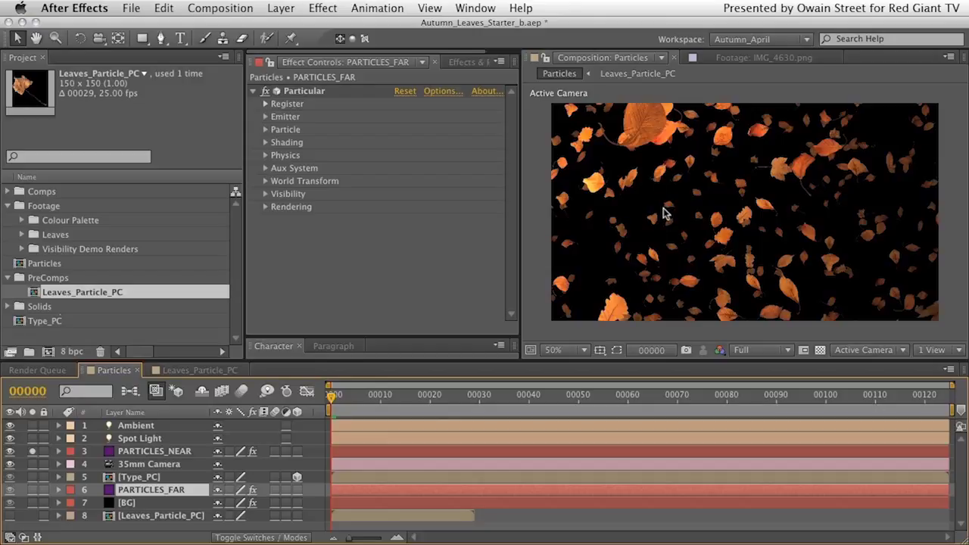
left_click(154, 452)
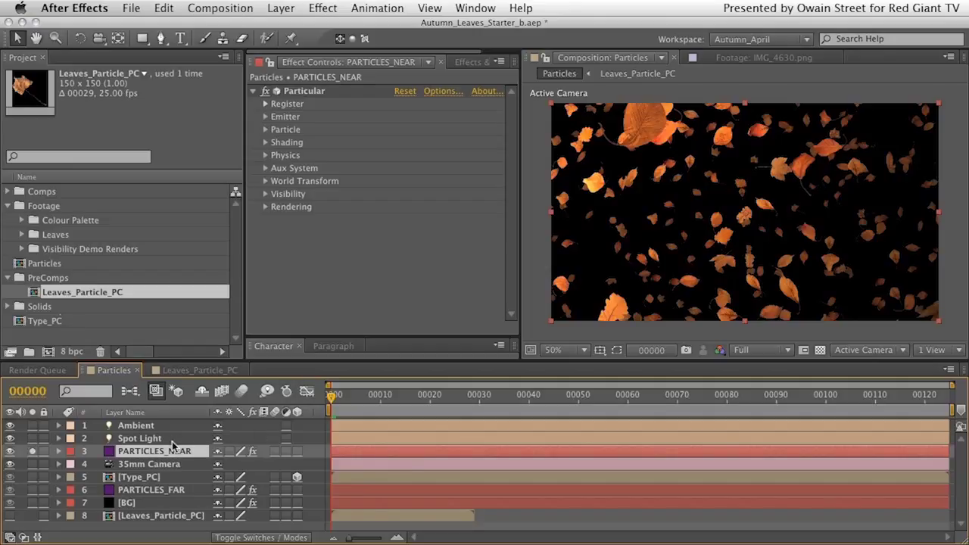
Step: Set Far Vanish to 700 in the Visibility settings of Particular on the PARTICLES_NEAR layer
left_click(265, 195)
left_click(265, 194)
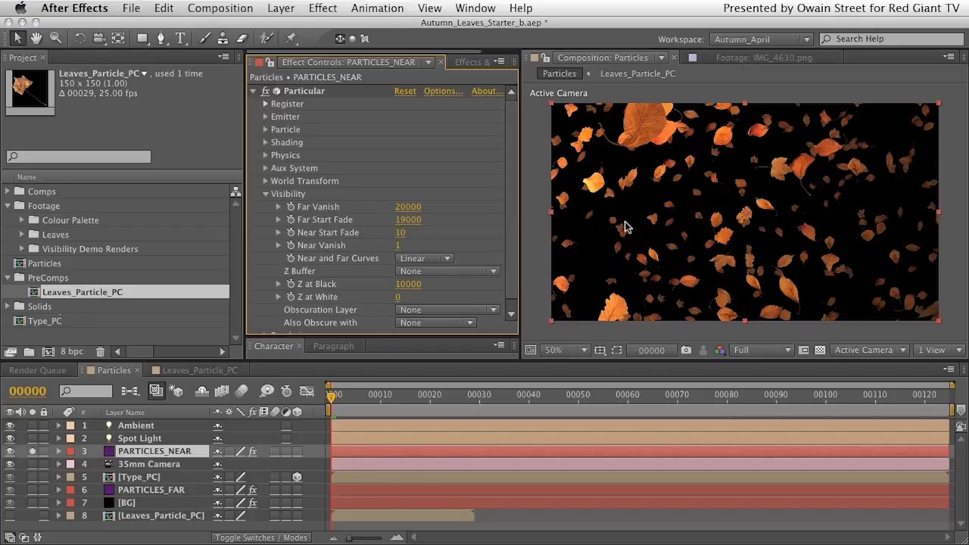
left_click(408, 206)
key("Return")
left_click_drag(411, 208, 351, 233)
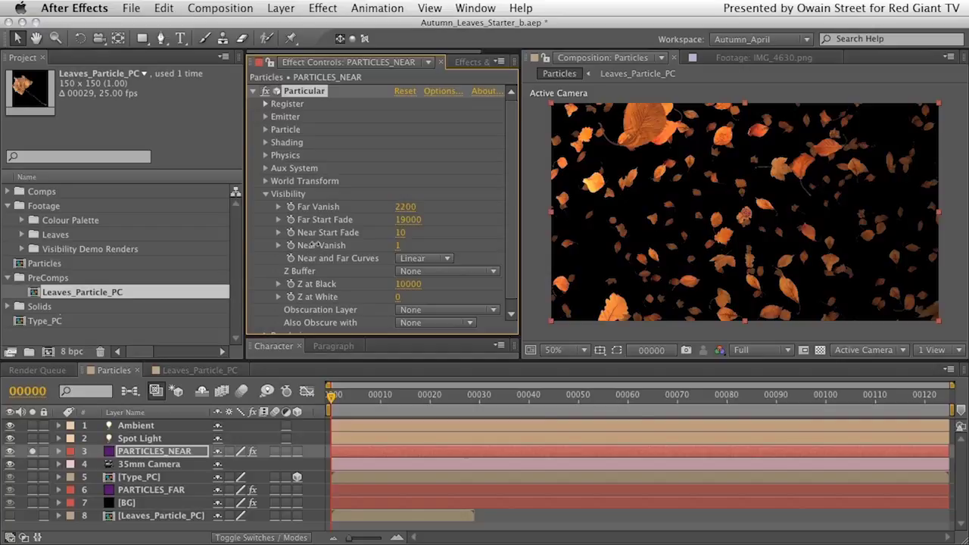
left_click_drag(405, 207, 388, 207)
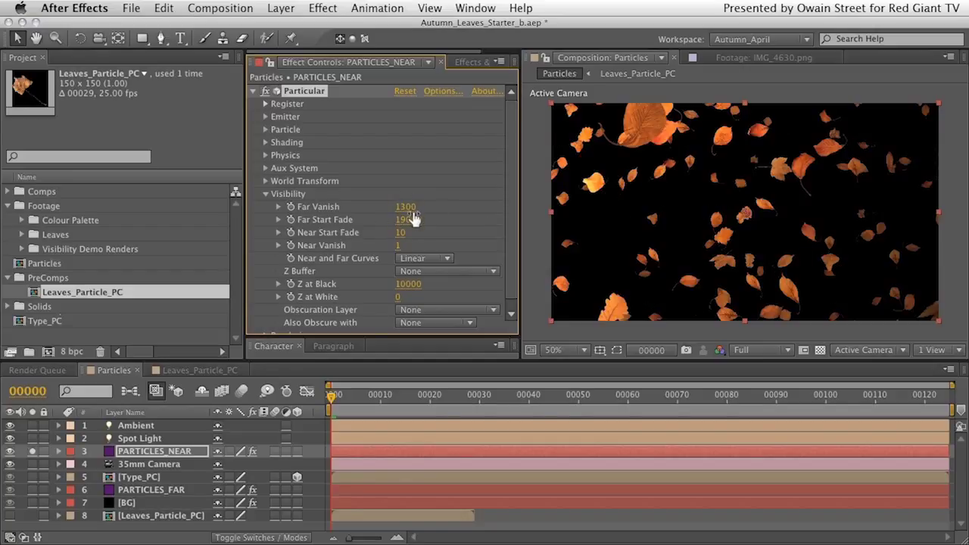
left_click_drag(405, 206, 426, 208)
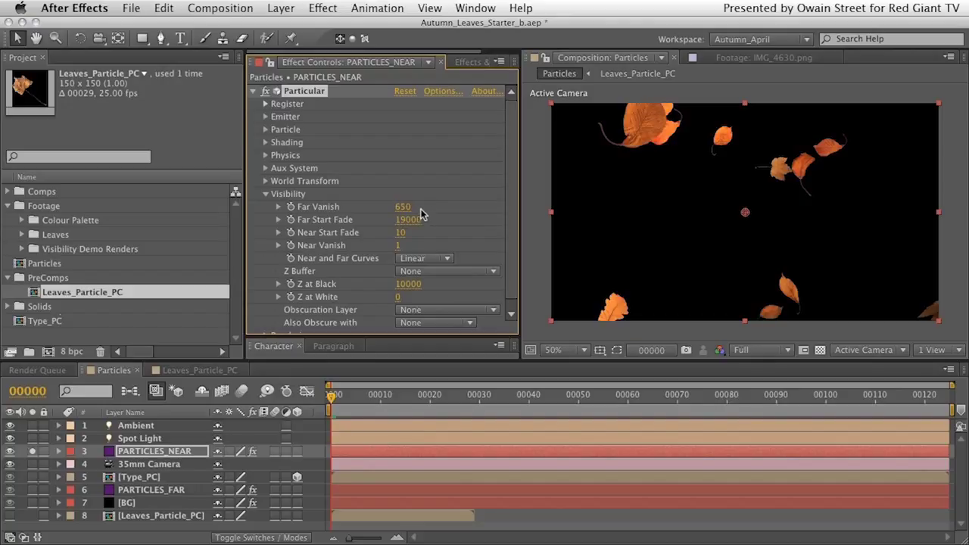
left_click(402, 207)
type("7")
key("Return")
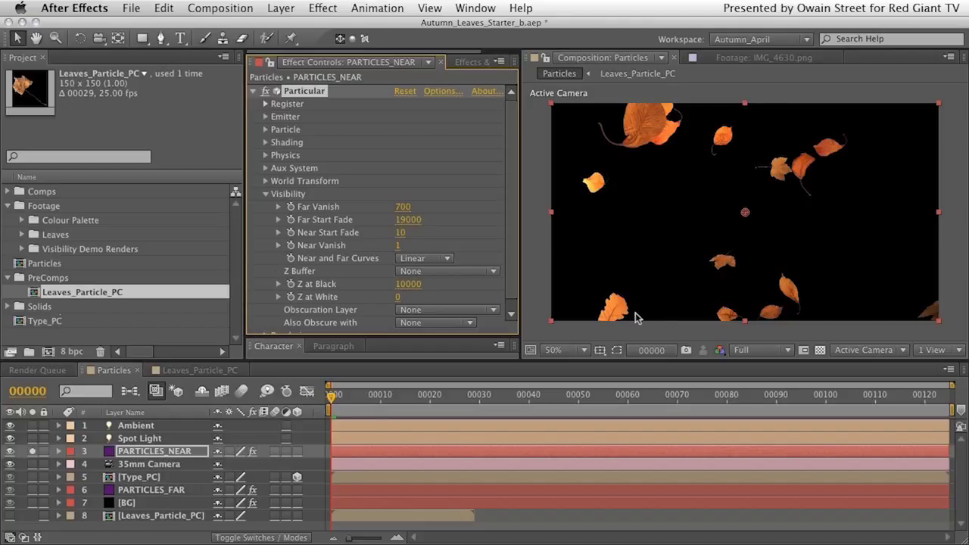
Step: Try a Far Start Fade of 600 on the PARTICLES_NEAR layer
left_click(408, 219)
type("6")
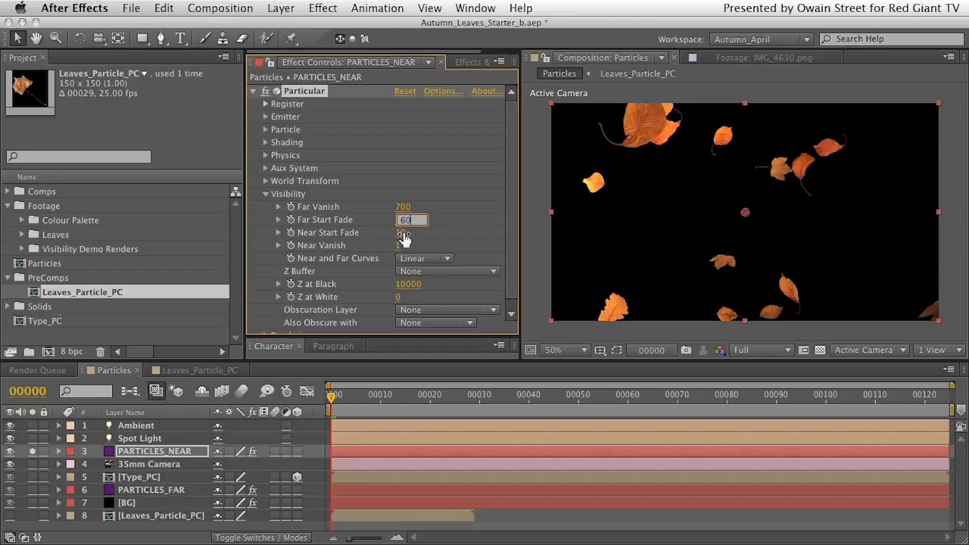
key("Return")
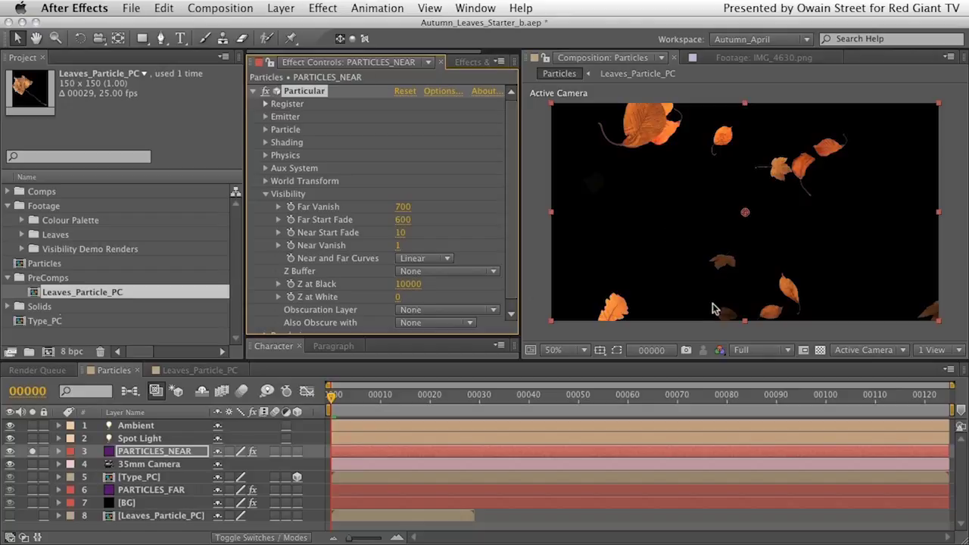
Step: Set the PARTICLES_NEAR layer's Far Start Fade to 700
left_click(401, 219)
type("7")
key("Return")
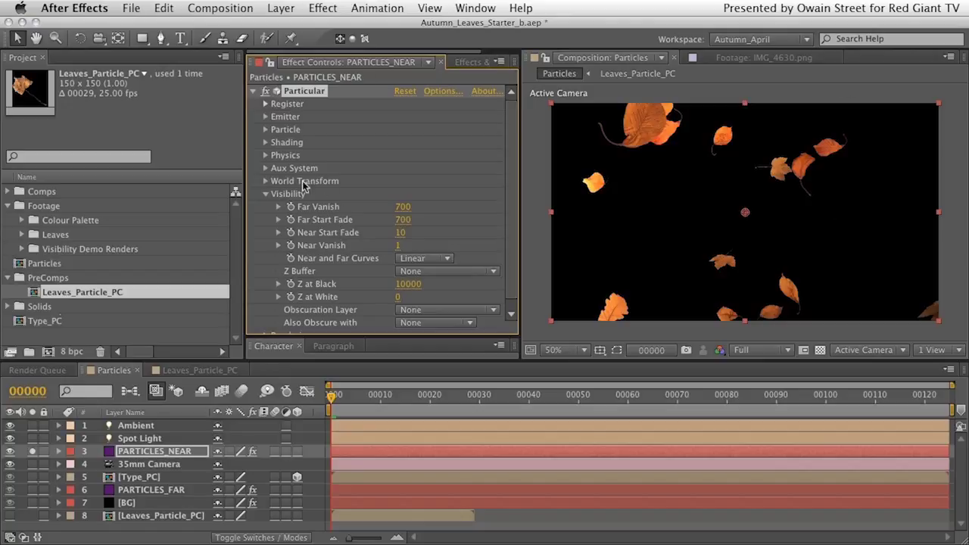
left_click(163, 453)
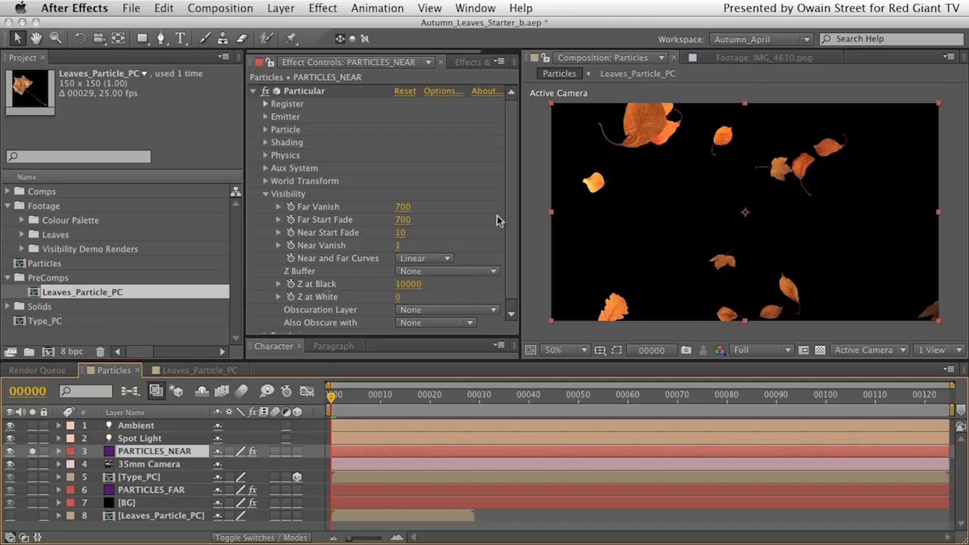
left_click(148, 479)
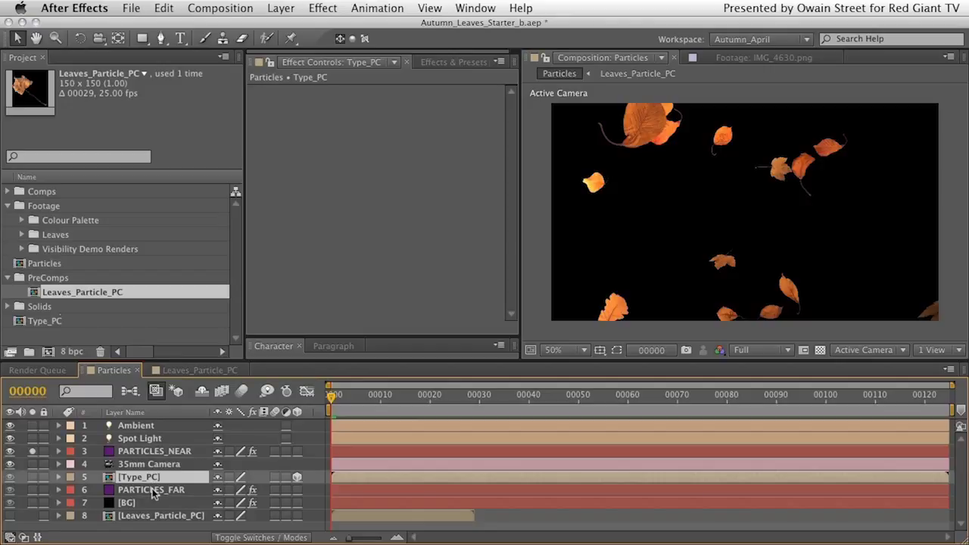
left_click(151, 491)
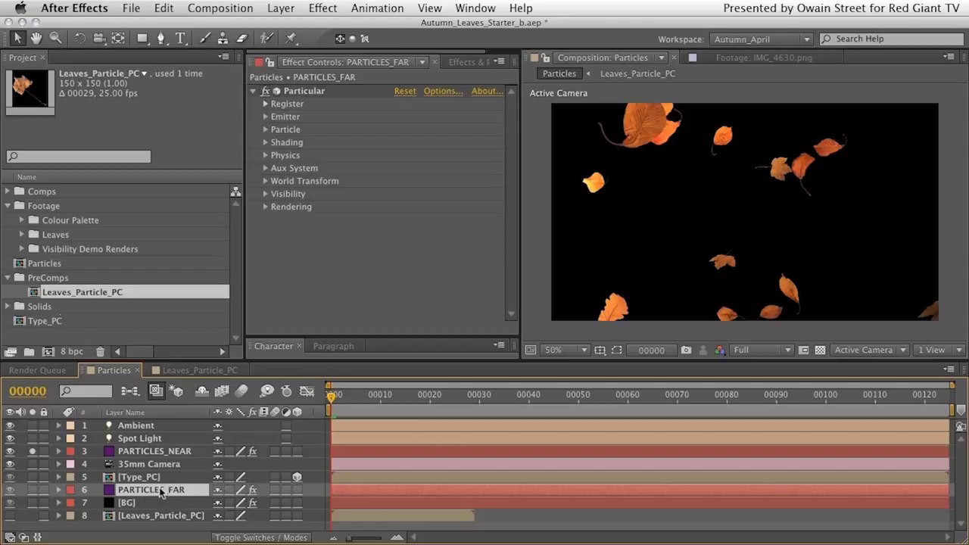
left_click(161, 451)
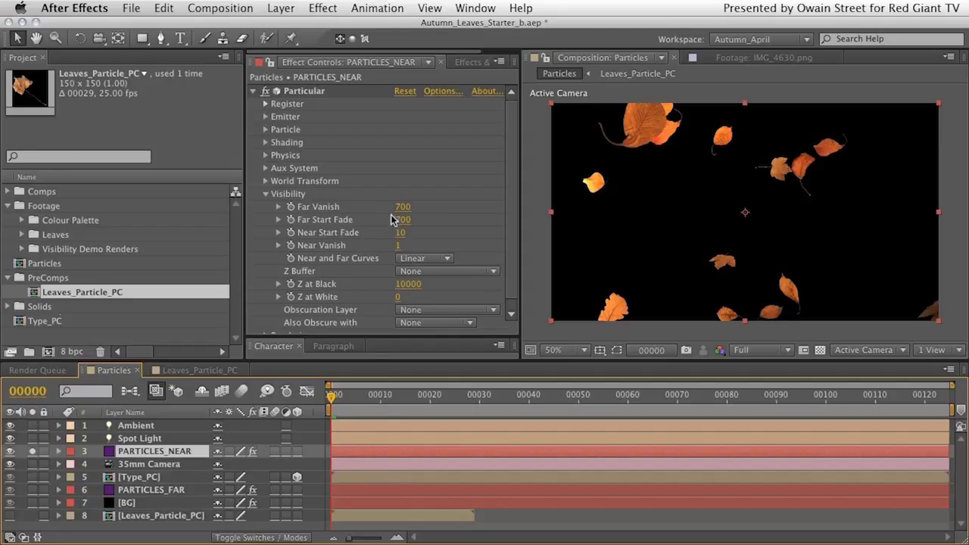
mouse_move(403, 207)
left_mouse_down()
mouse_move(405, 199)
mouse_move(401, 215)
left_mouse_up()
Step: Expand Particular's Visibility settings on PARTICLES_FAR and solo that layer in place of PARTICLES_NEAR
left_click(143, 492)
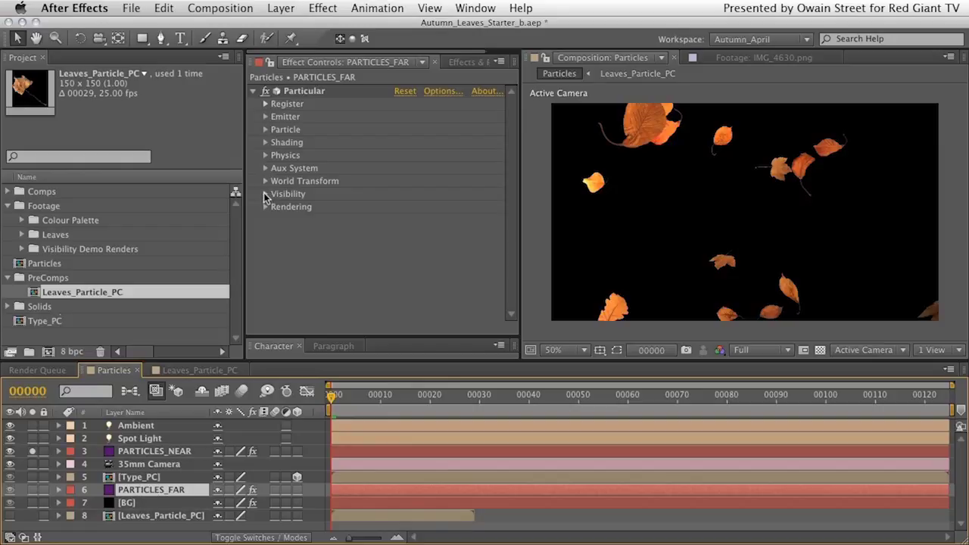
left_click(266, 194)
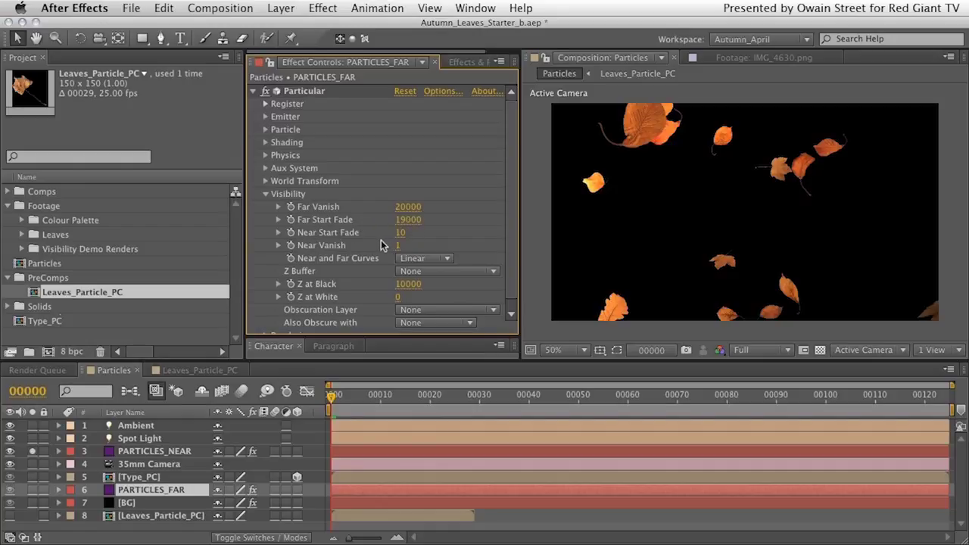
left_click(31, 453)
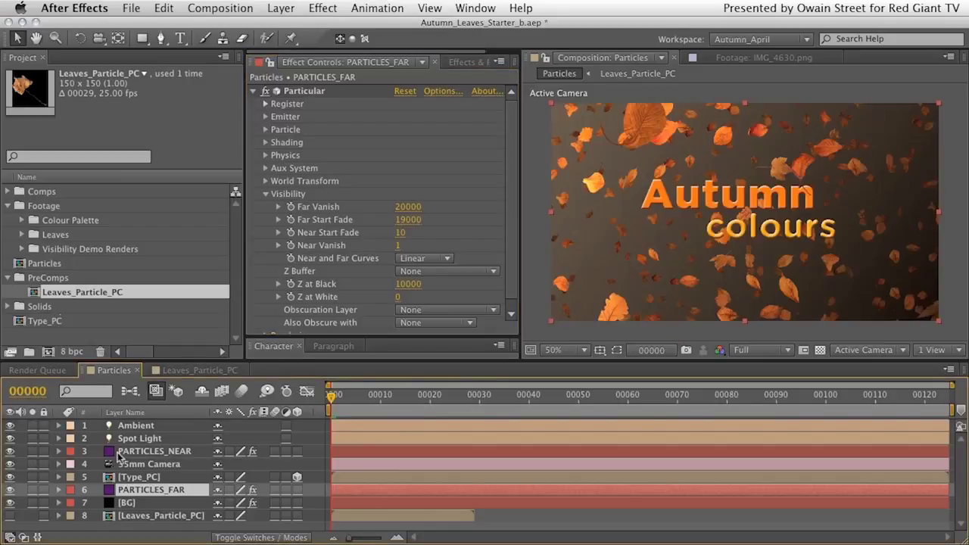
left_click(31, 490)
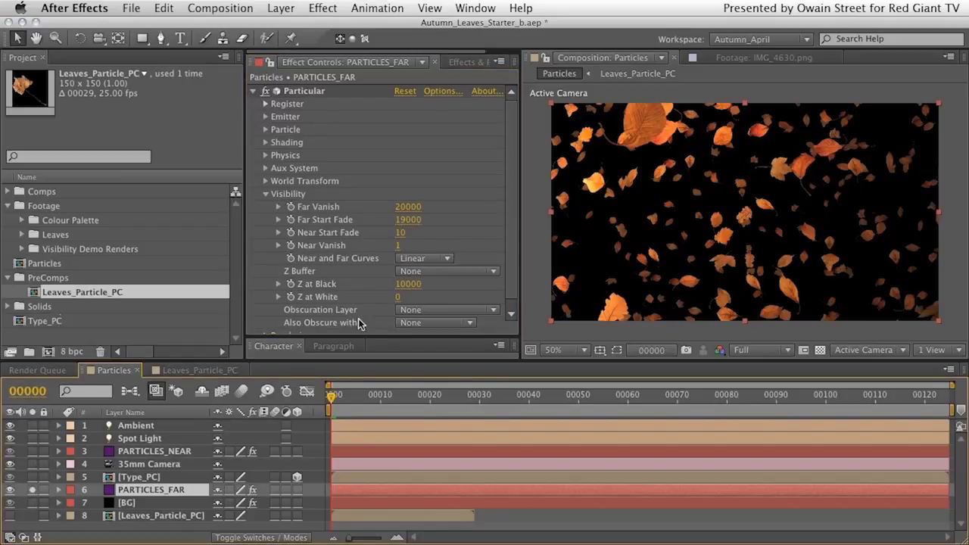
Step: Set both Near Start Fade and Near Vanish to 700 on the PARTICLES_FAR layer
left_click(401, 234)
type("700")
key("Tab")
type("700")
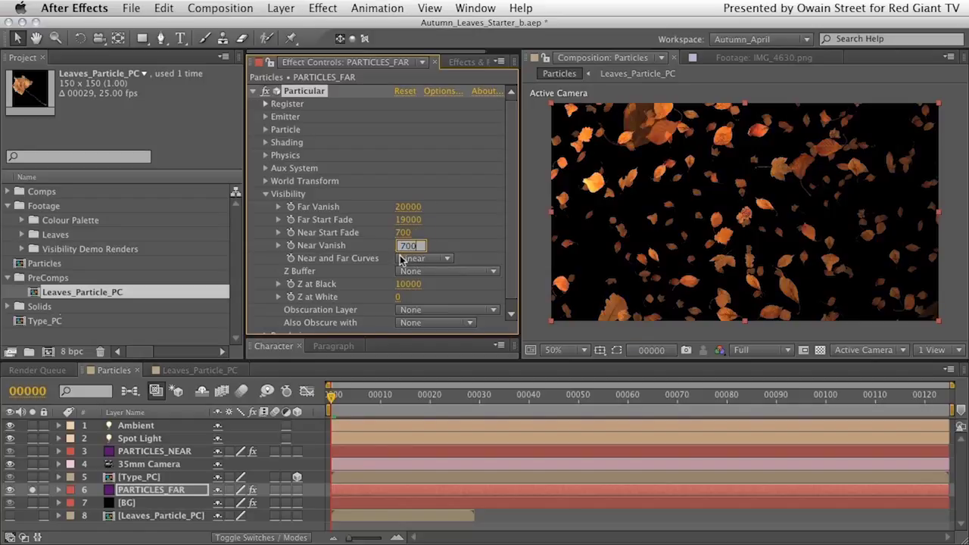
key("Return")
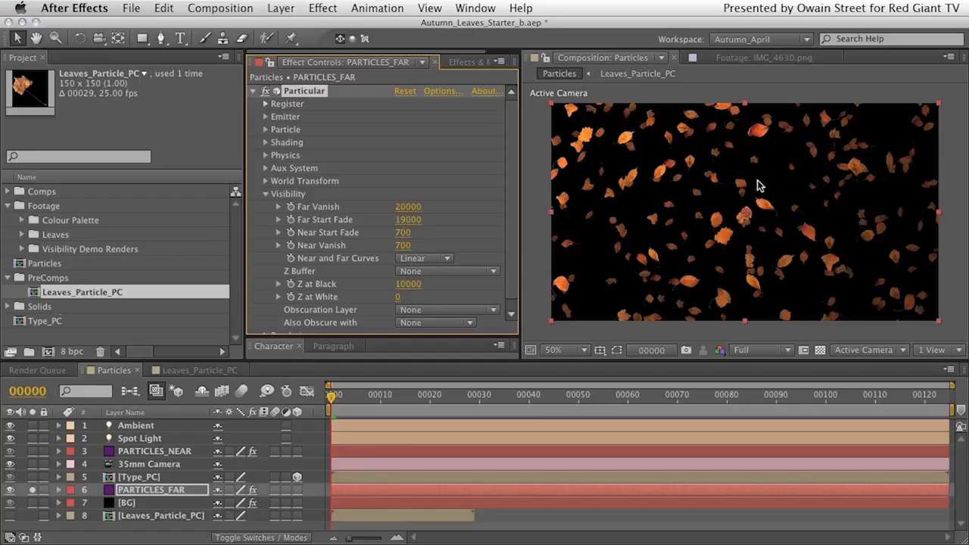
Step: Solo the PARTICLES_NEAR, PARTICLES_FAR and Type_PC layers together
left_click(33, 490)
left_click(32, 451)
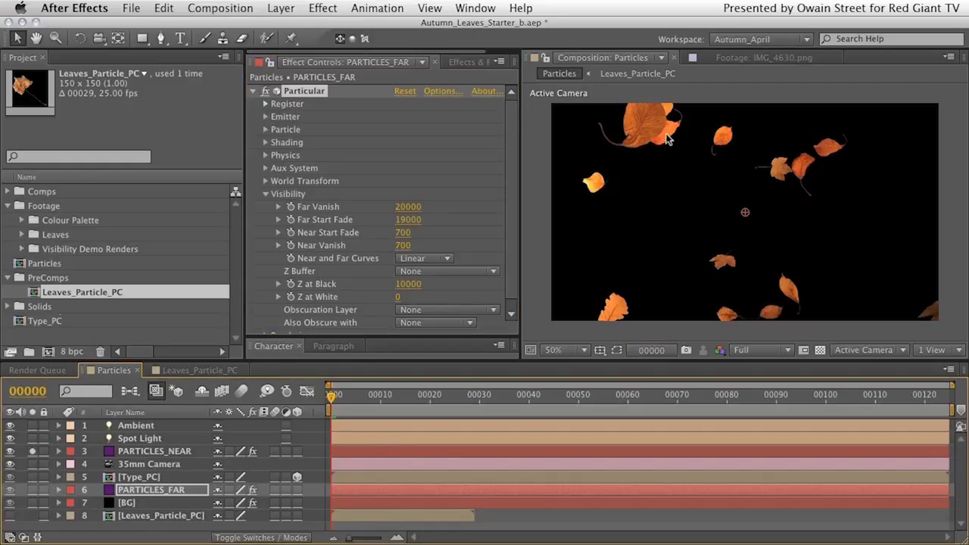
left_click(33, 490)
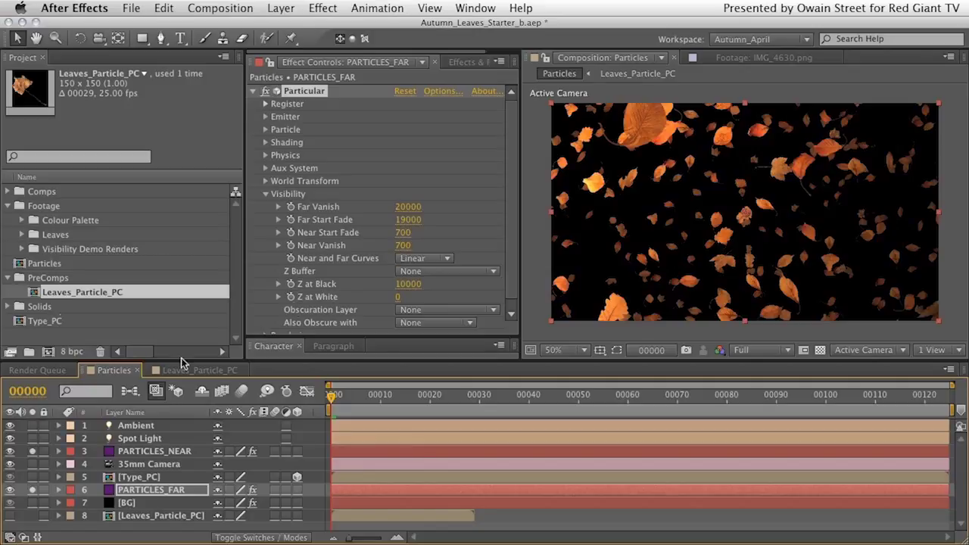
left_click(33, 477)
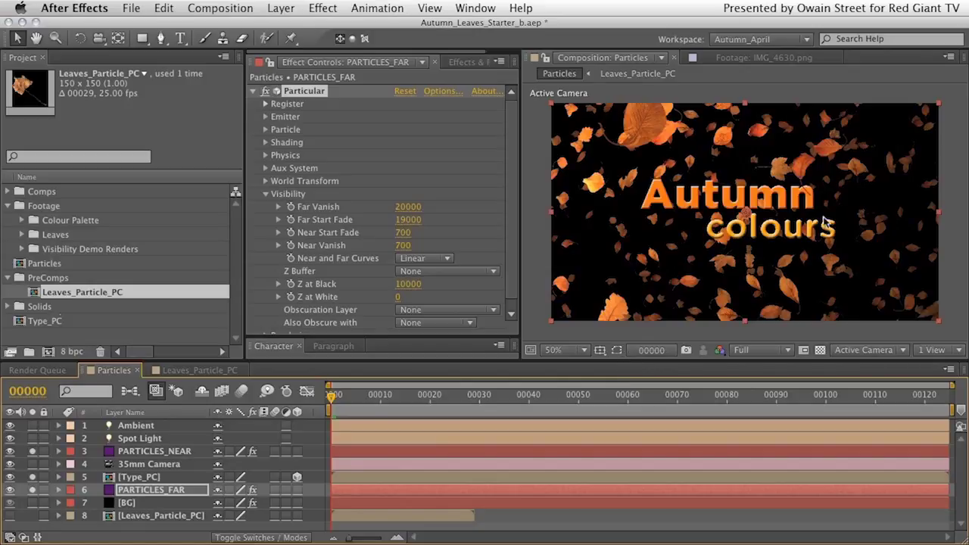
Step: Check frames between 27 and 72 for how the leaves pass in front of and behind the title
left_click(458, 398)
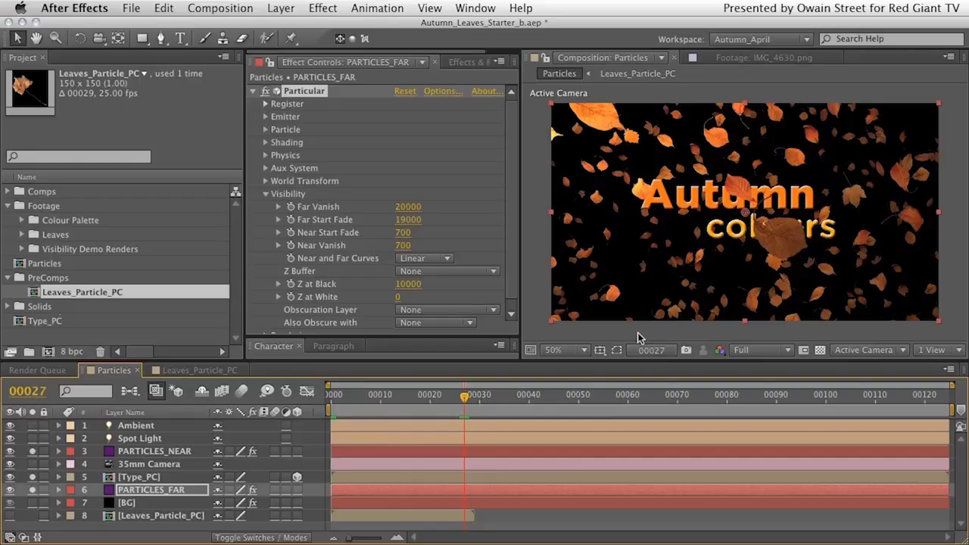
key("Page_Down")
key("Page_Down")
key("Page_Down")
key("Page_Down")
key("Page_Down")
key("Page_Down")
key("Page_Down")
key("Page_Down")
key("Page_Down")
key("Page_Down")
key("Page_Down")
key("Page_Down")
key("Page_Down")
key("Page_Down")
key("Page_Down")
key("Page_Down")
key("Page_Down")
key("Page_Down")
key("Page_Down")
key("Page_Down")
key("Page_Down")
left_click(684, 396)
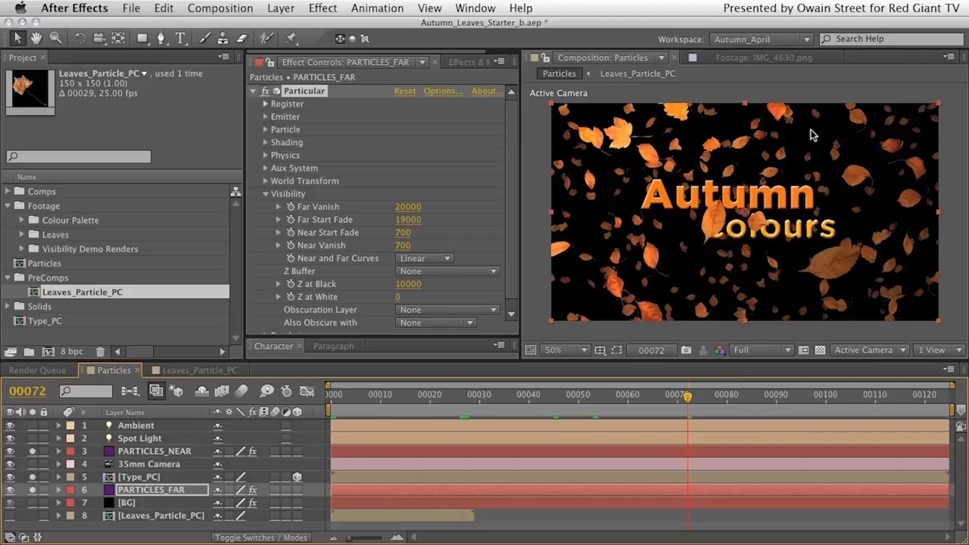
Step: Turn off all layer solos and add a Position keyframe to the 35mm Camera at frame 0
left_click(31, 477)
left_click(32, 490)
left_click(142, 465)
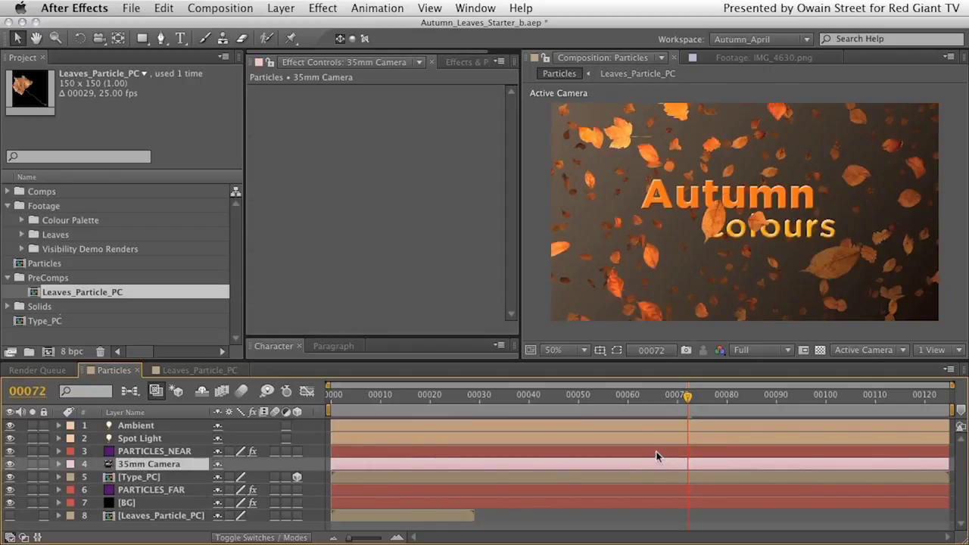
left_click(328, 397)
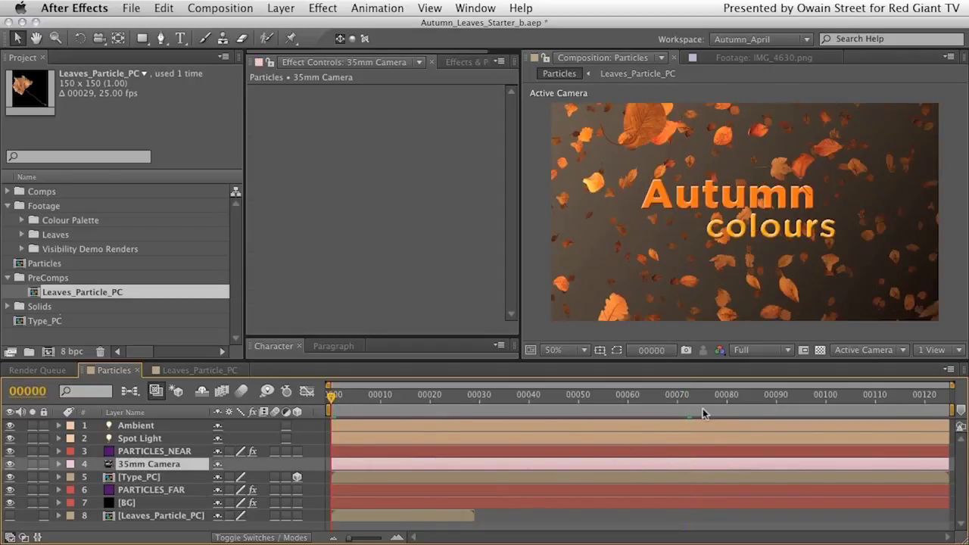
key("p")
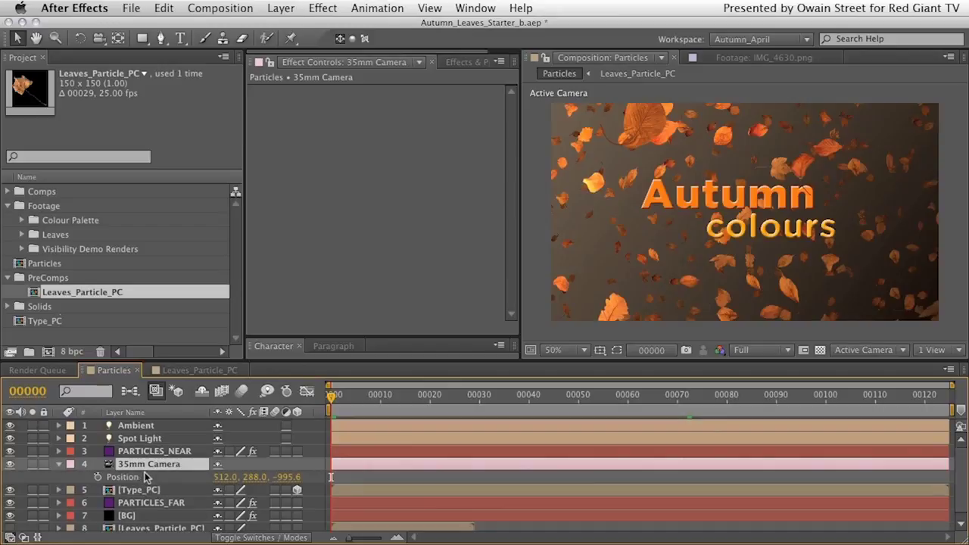
left_click(97, 477)
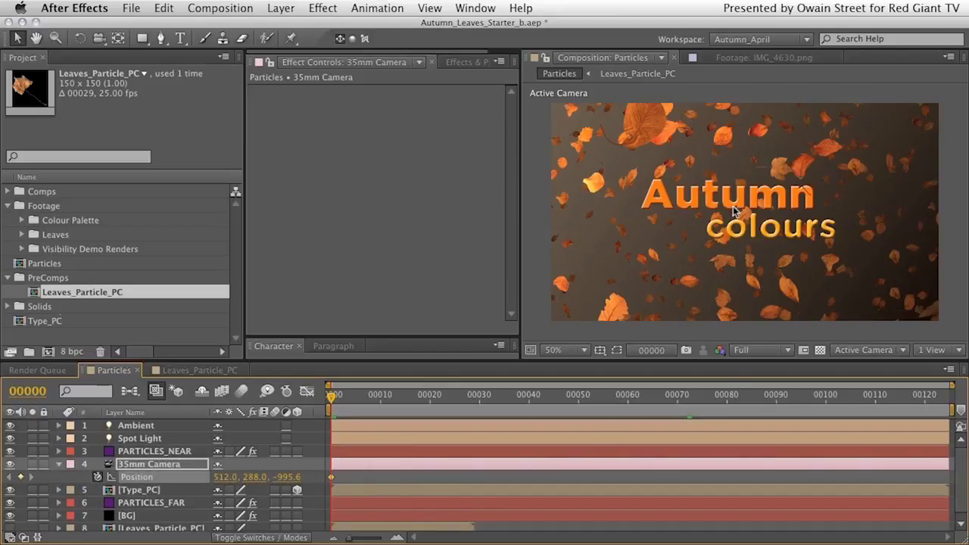
Step: Dolly the 35mm Camera forward past the title at frame 0, to a Z position of about -23.6
key("c")
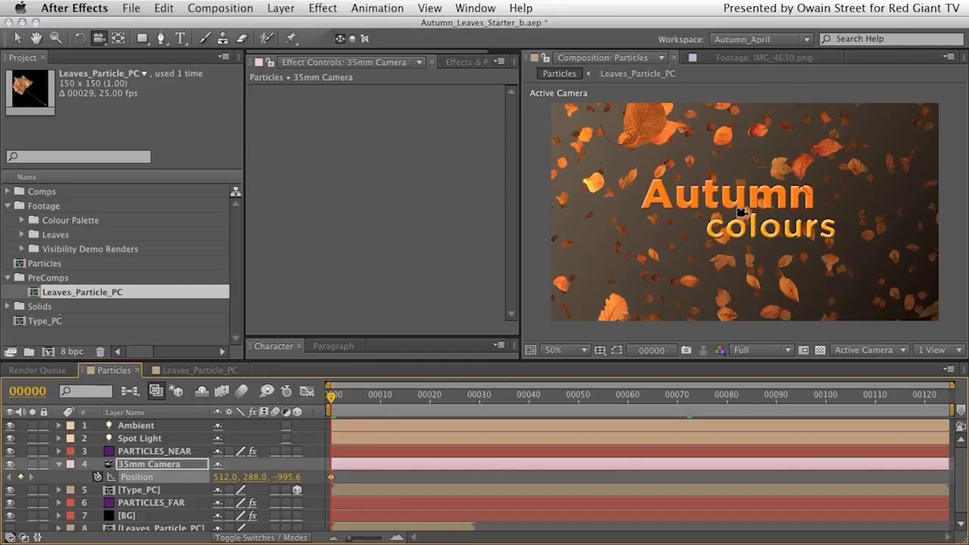
key("c")
left_click_drag(754, 241, 776, 207)
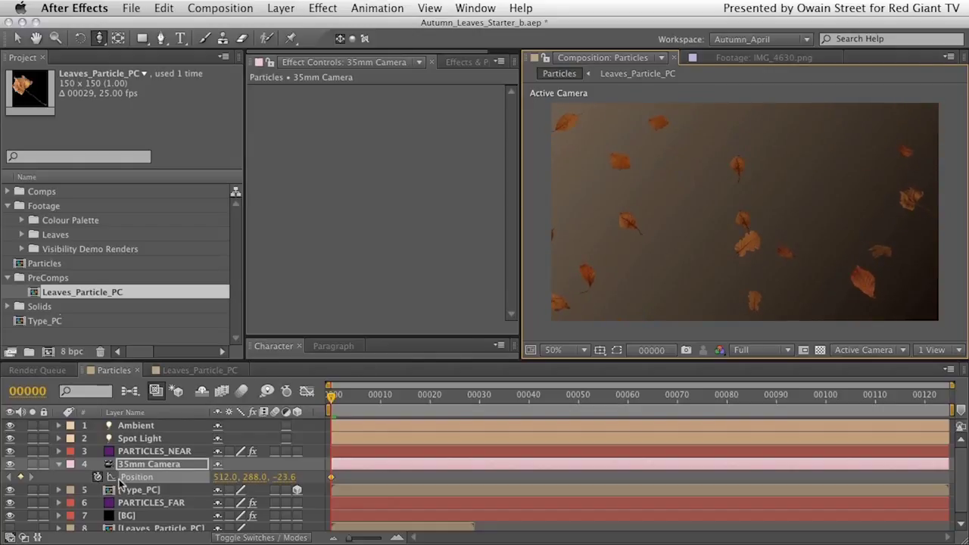
Step: Reset the 35mm Camera's Position at frame 124 to create the end keyframe
left_click_drag(331, 401, 967, 378)
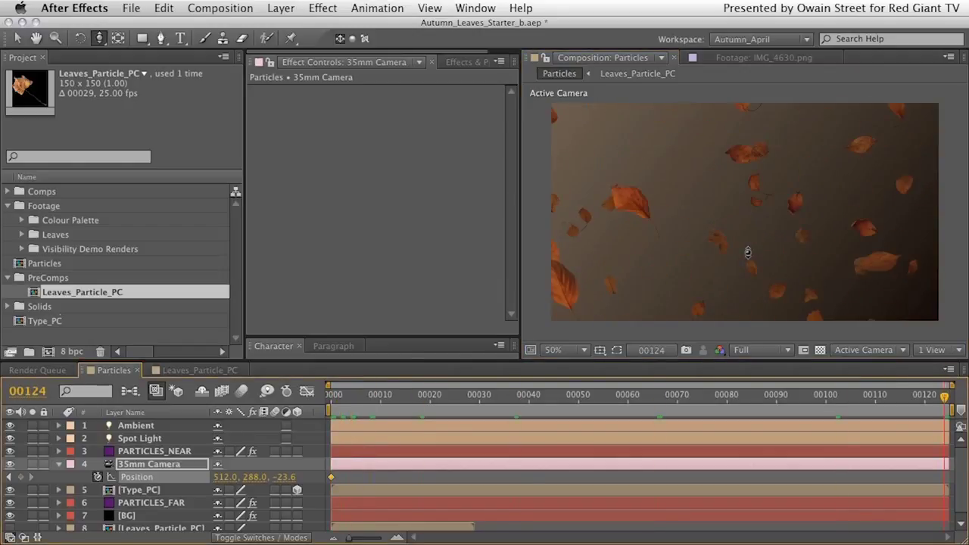
right_click(132, 483)
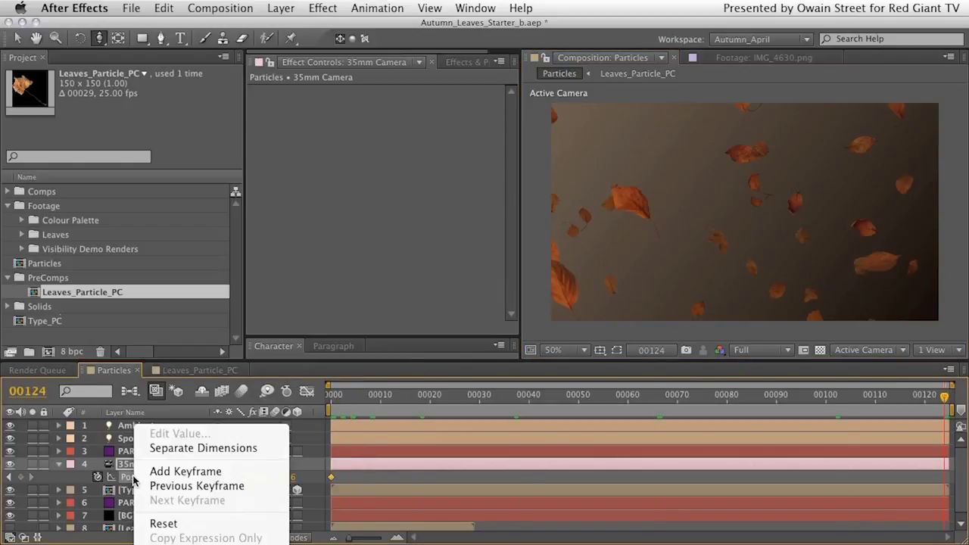
left_click(163, 524)
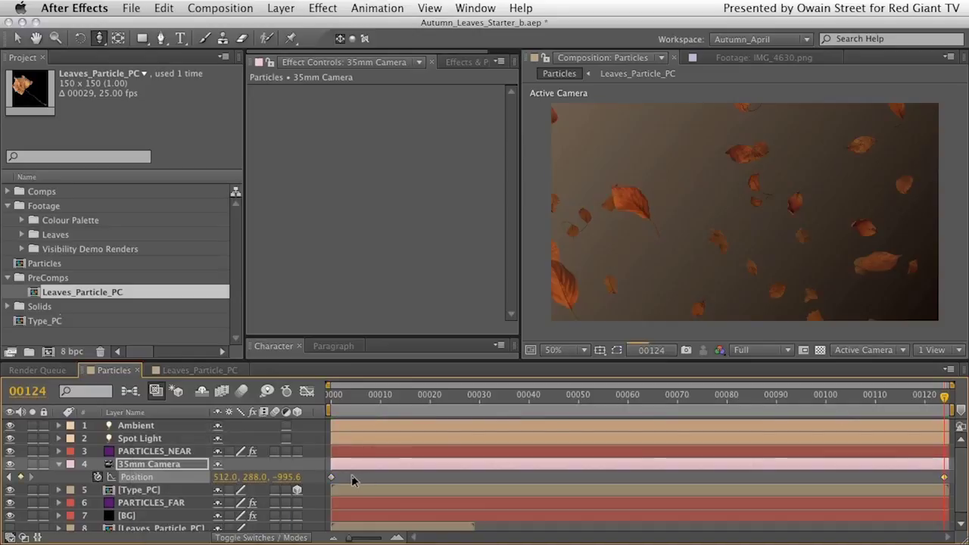
Step: Add an Opacity keyframe of 0% to the Type_PC layer at frame 70
left_click_drag(944, 397, 450, 397)
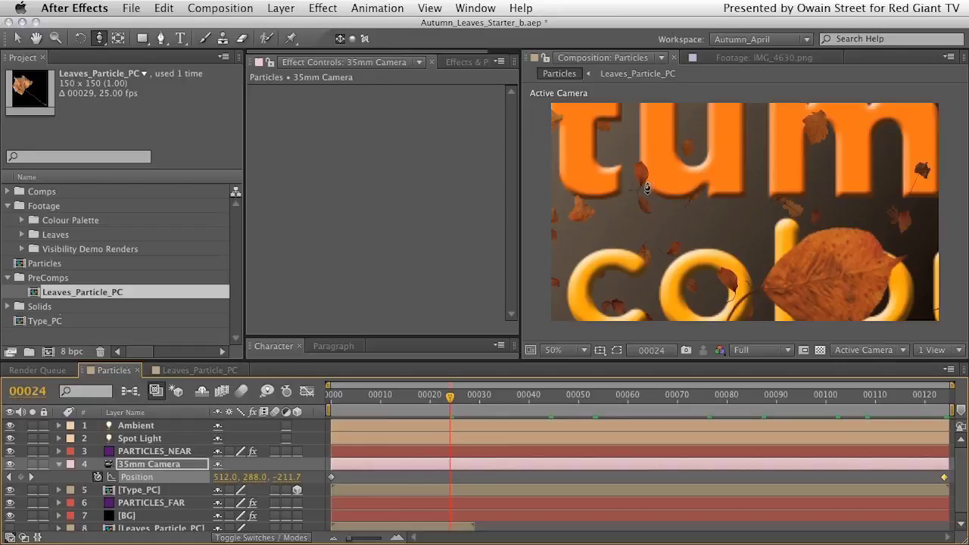
left_click(172, 452)
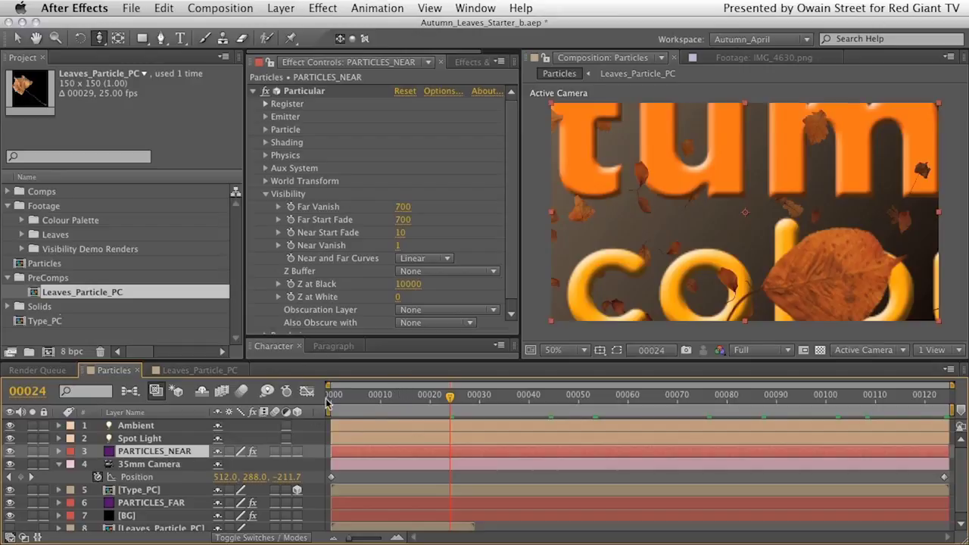
left_click(327, 396)
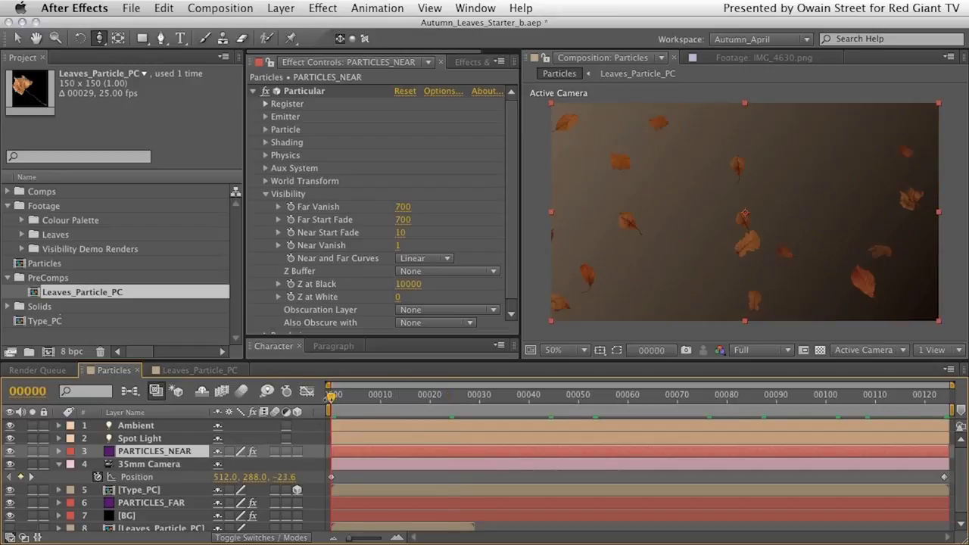
left_click(138, 489)
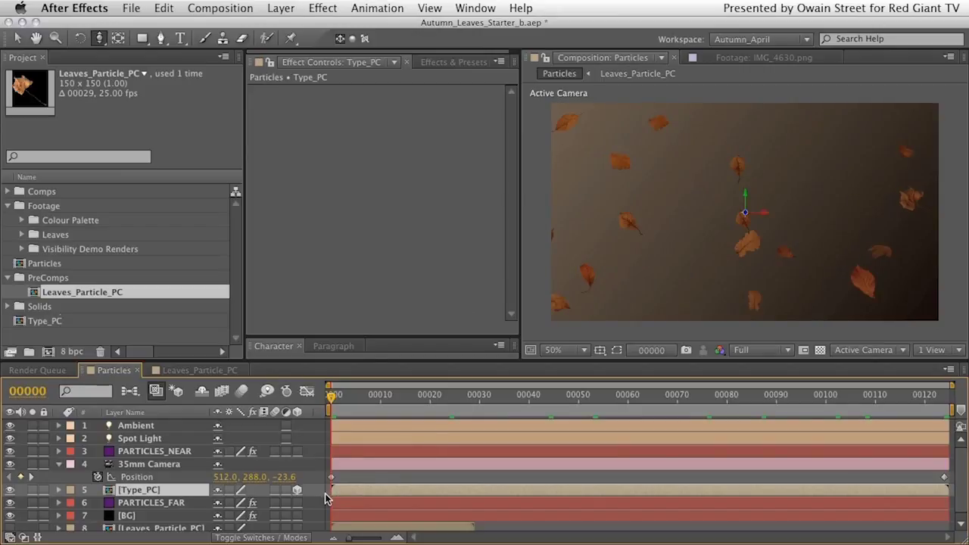
left_click(676, 404)
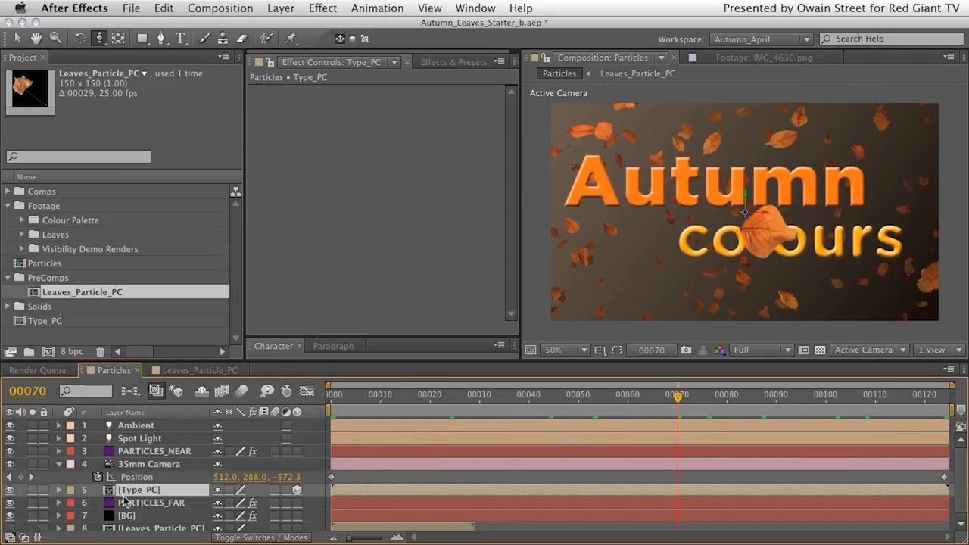
key("alt+shift+t")
left_click_drag(215, 505, 142, 512)
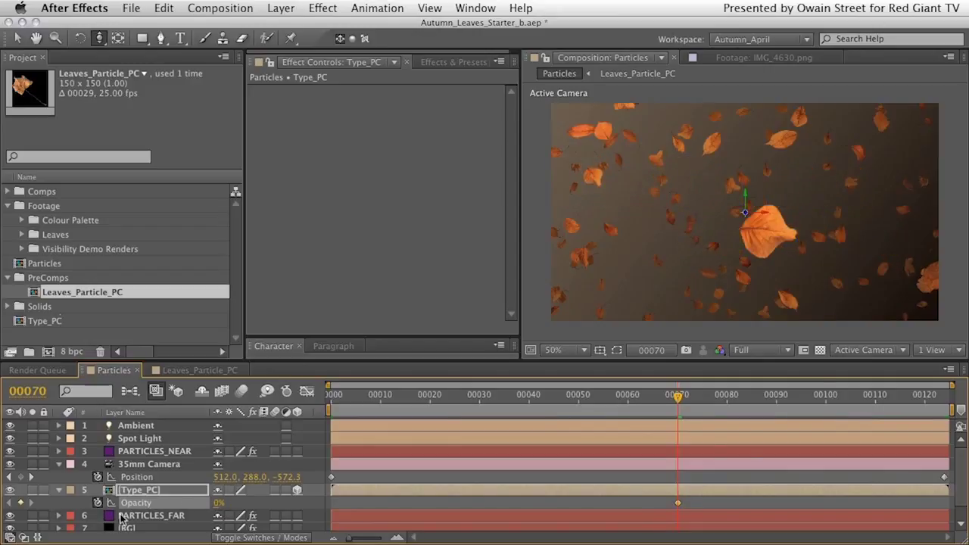
Step: Move the 35mm Camera's end Position keyframe to frame 100 and keyframe Type_PC's Opacity at 100% on that frame
left_click(826, 399)
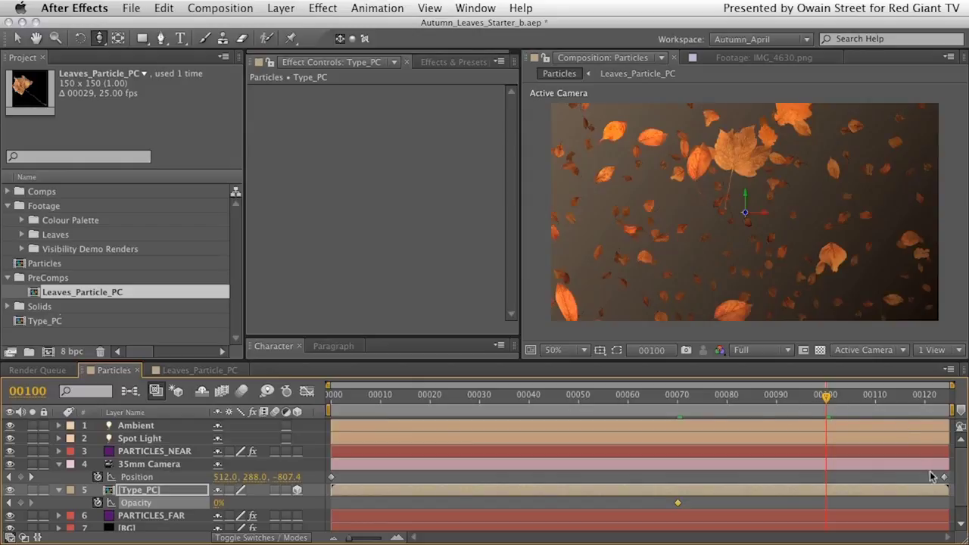
left_click_drag(944, 477, 824, 487)
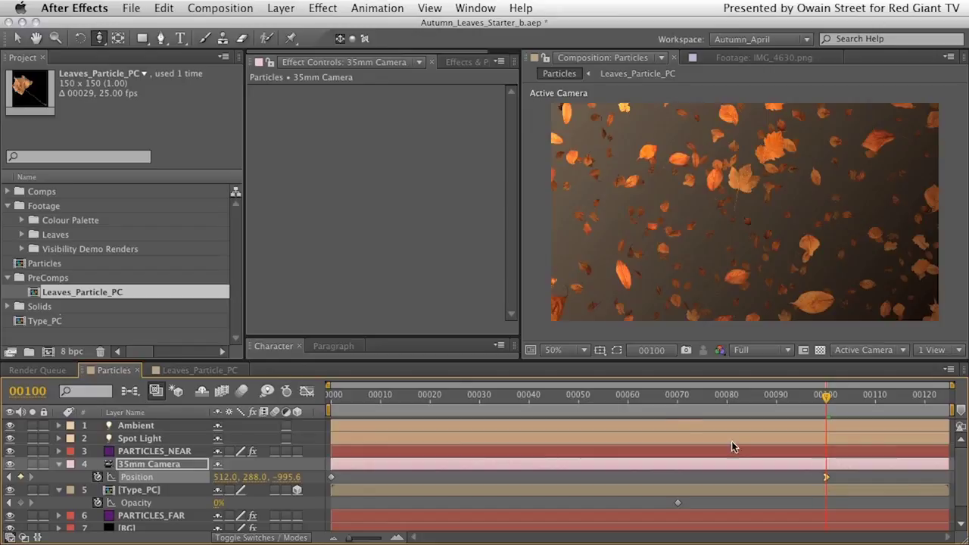
left_click_drag(711, 395, 825, 403)
left_click(140, 490)
left_click_drag(218, 503, 364, 483)
key("Return")
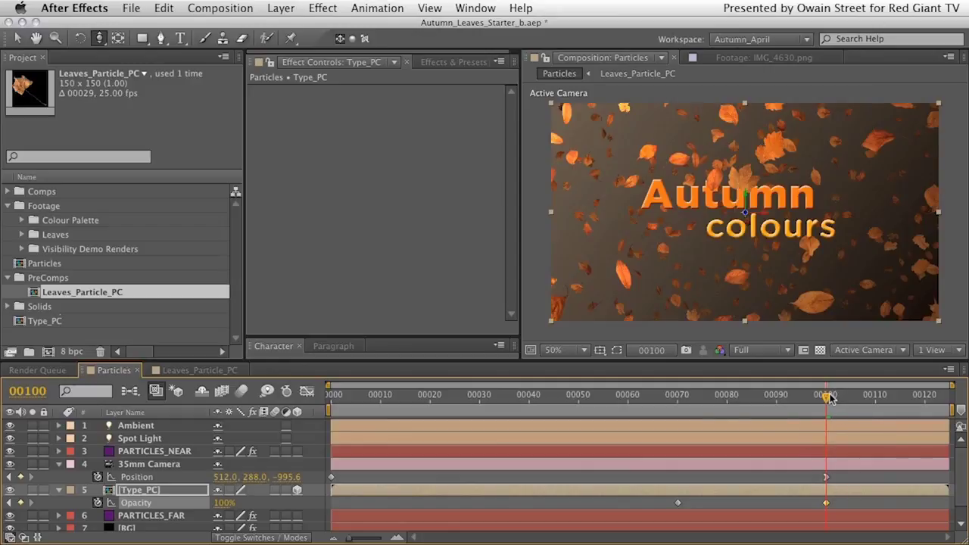
Step: Check the camera pull-back and title fade-in from frame 0 onward, and collapse the 35mm Camera and Type_PC properties
left_click(332, 397)
left_click_drag(332, 399, 906, 397)
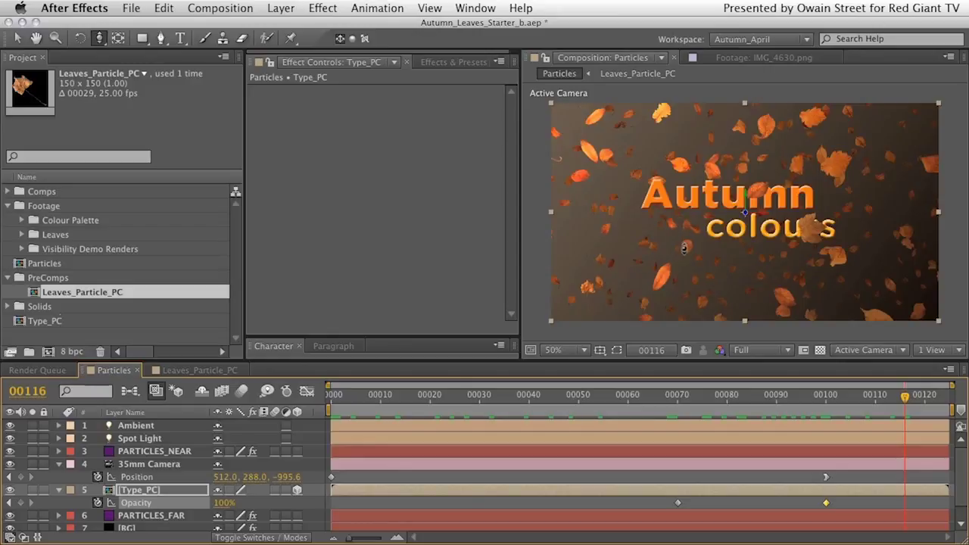
key("Page_Down")
left_click_drag(922, 399, 937, 399)
left_click_drag(872, 407, 826, 399)
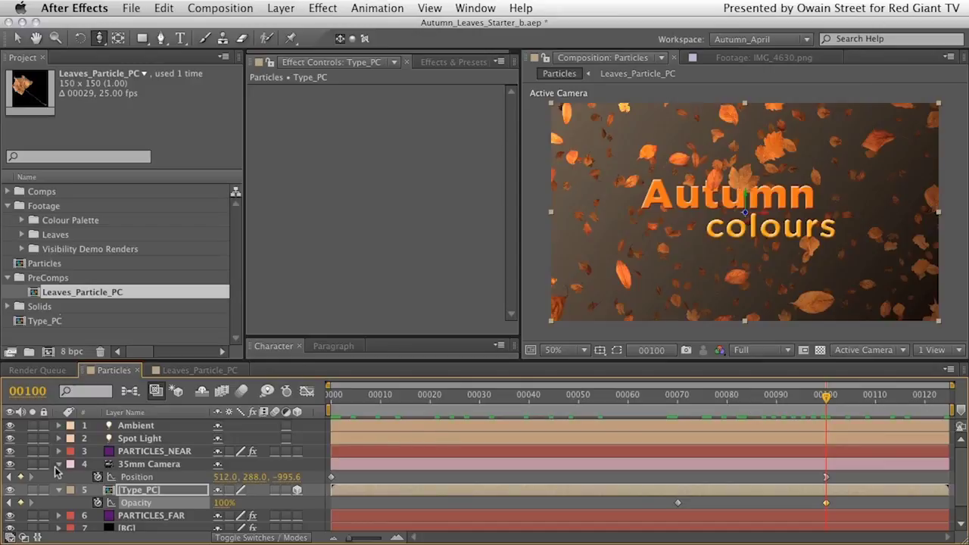
left_click(59, 464)
left_click(58, 477)
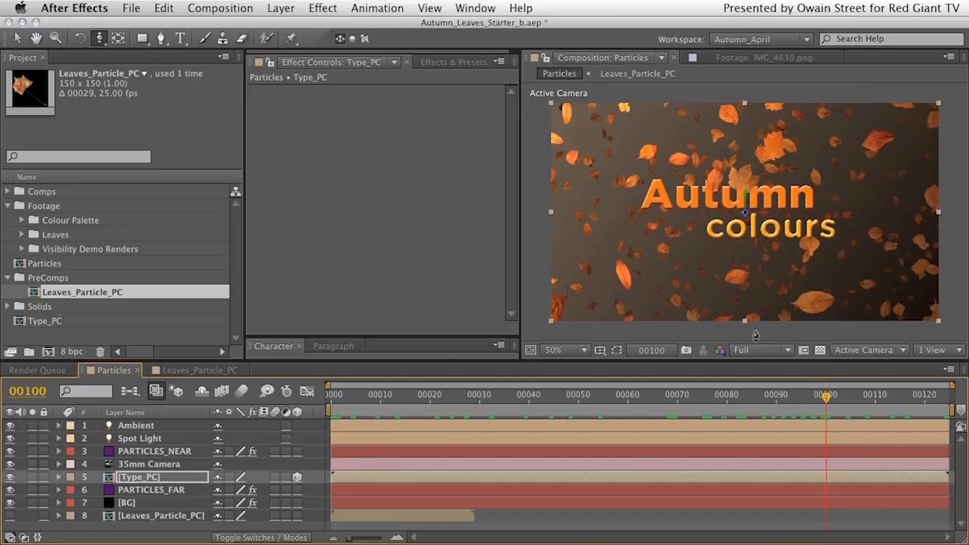
Step: Enable depth of field in the 35mm Camera's settings, previewing at frame 25
left_click(536, 396)
left_click(495, 401)
mouse_move(470, 405)
left_mouse_down()
mouse_move(485, 396)
mouse_move(455, 397)
left_mouse_up()
double_click(141, 467)
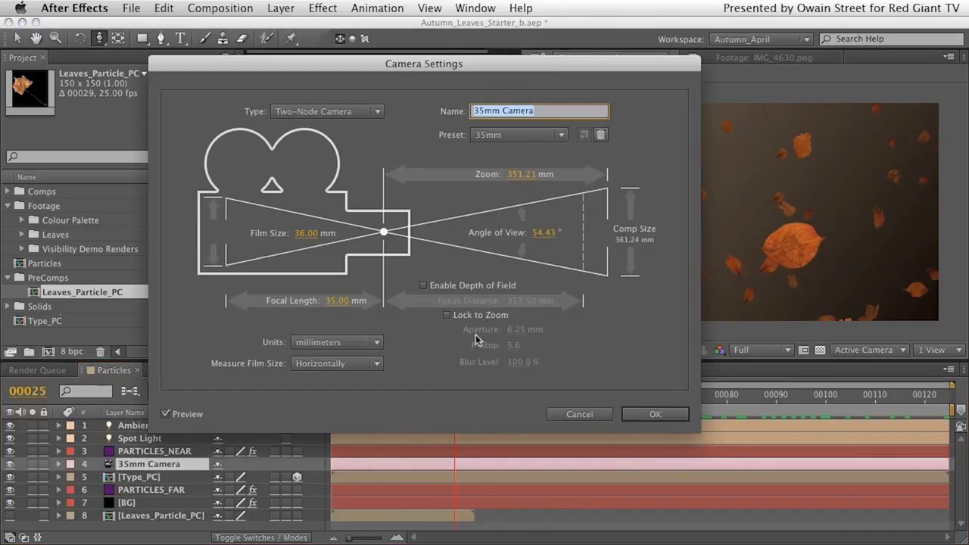
left_click(423, 285)
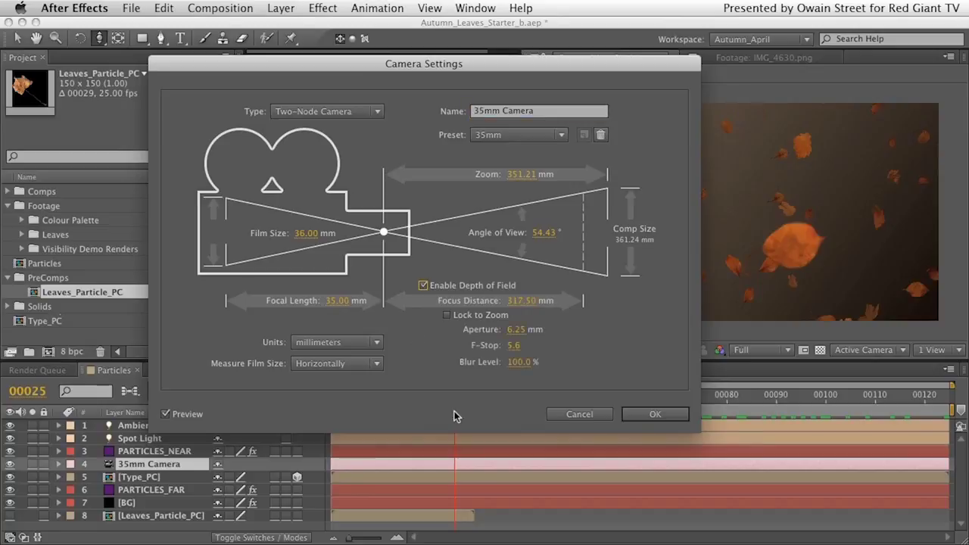
left_click(653, 414)
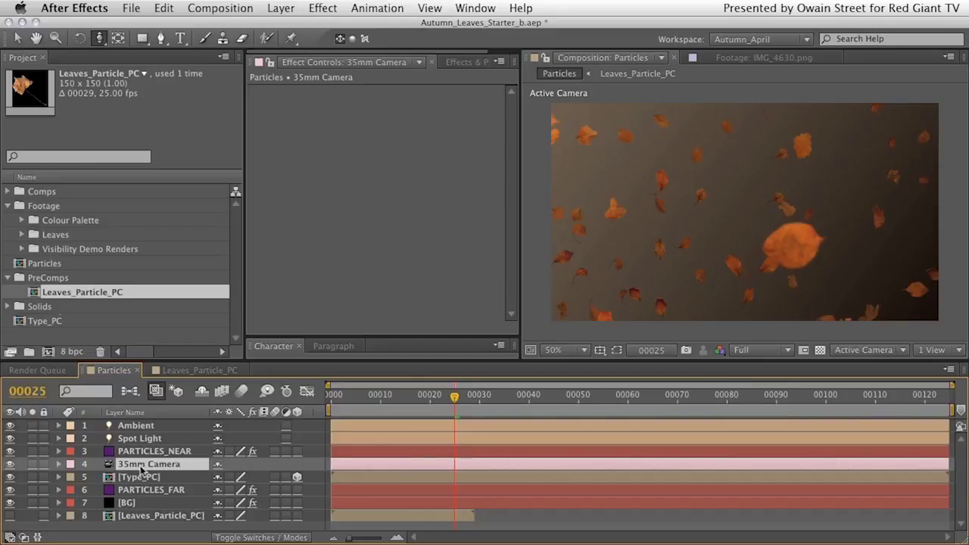
Step: Set the 35mm Camera's Blur Level to 150%, previewing at frame 24
left_click(490, 399)
left_click_drag(490, 400, 522, 400)
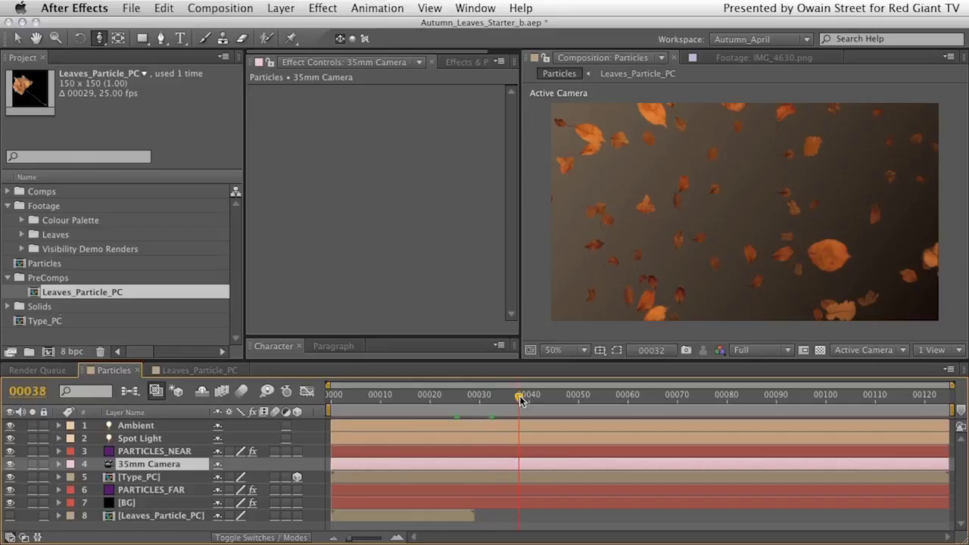
left_click(449, 397)
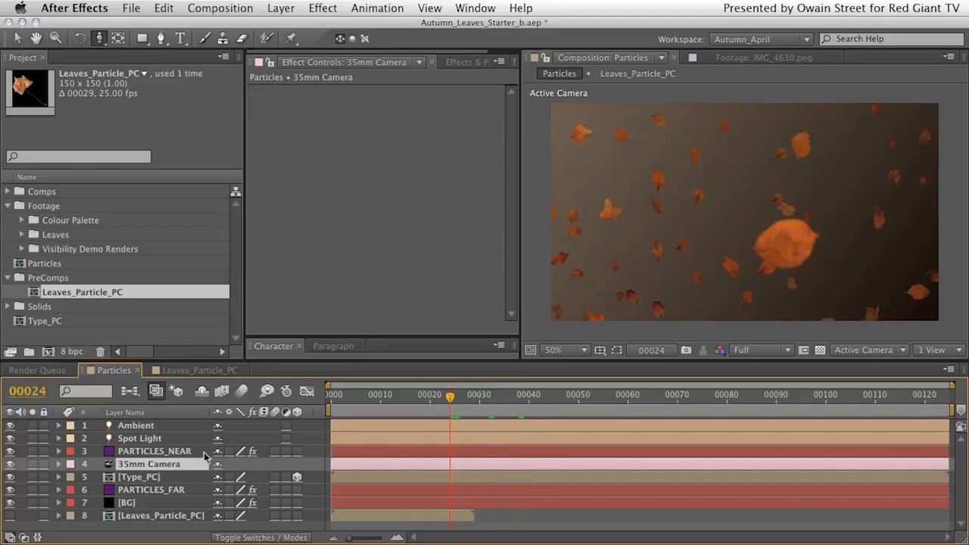
double_click(130, 466)
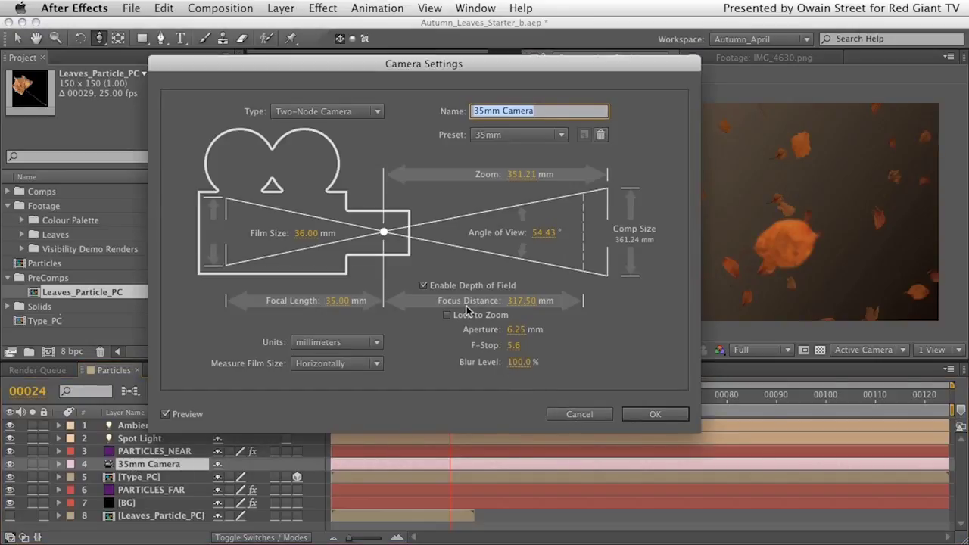
left_click(521, 362)
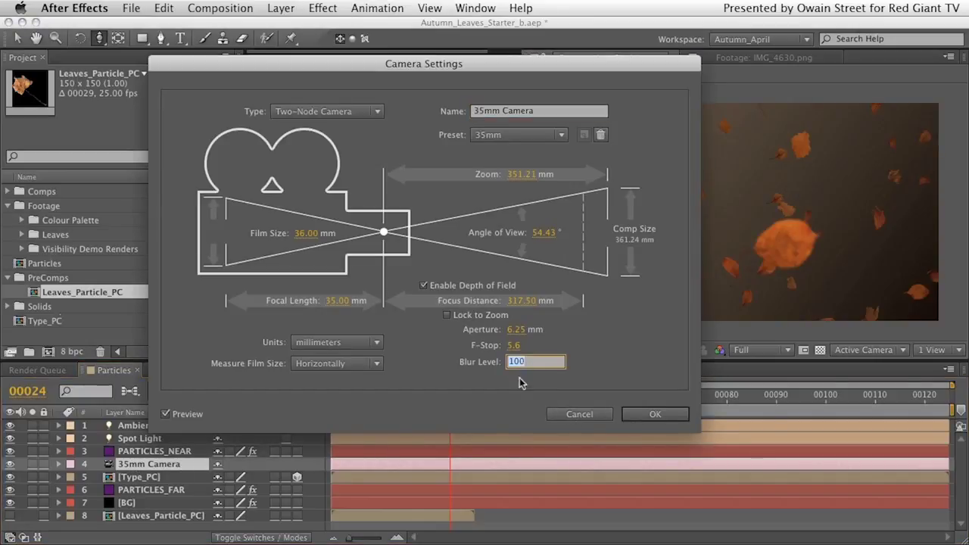
type("150")
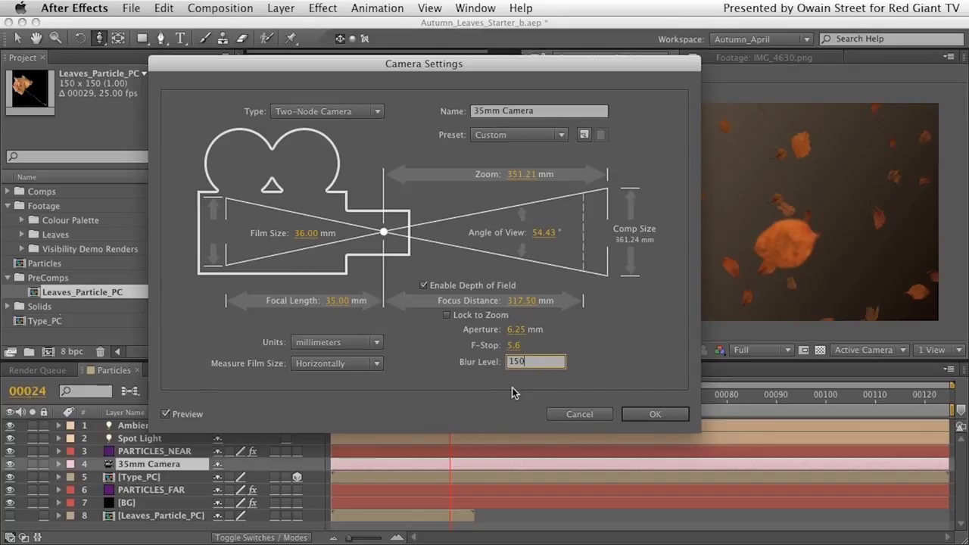
left_click(654, 423)
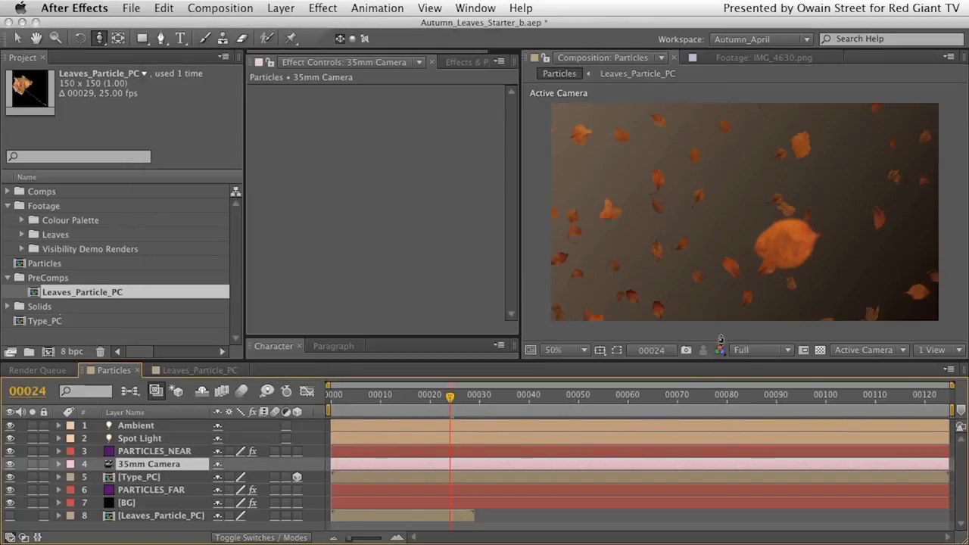
Step: Check the depth-of-field blur on the leaves at frames across the animation and return to frame 0
left_click_drag(449, 393, 698, 400)
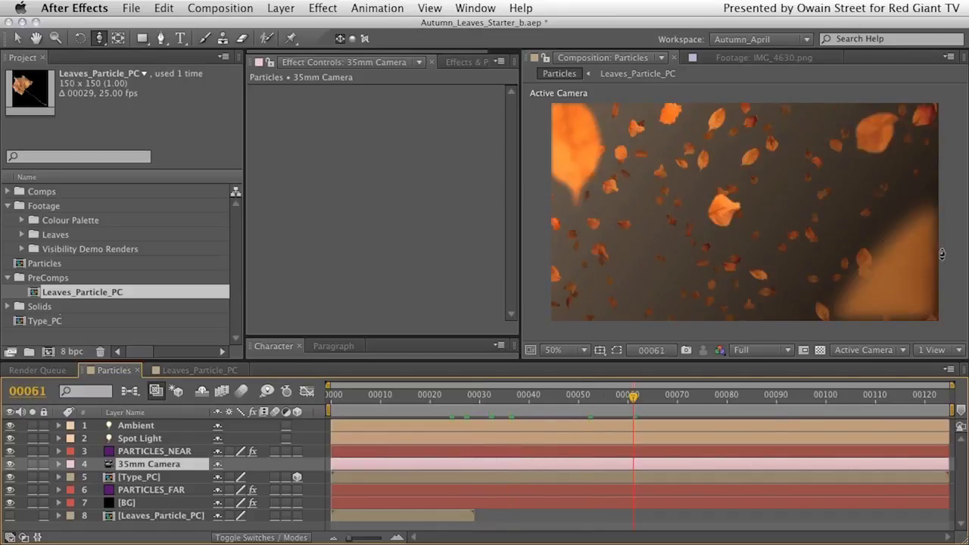
left_click_drag(657, 396, 708, 398)
left_click(771, 399)
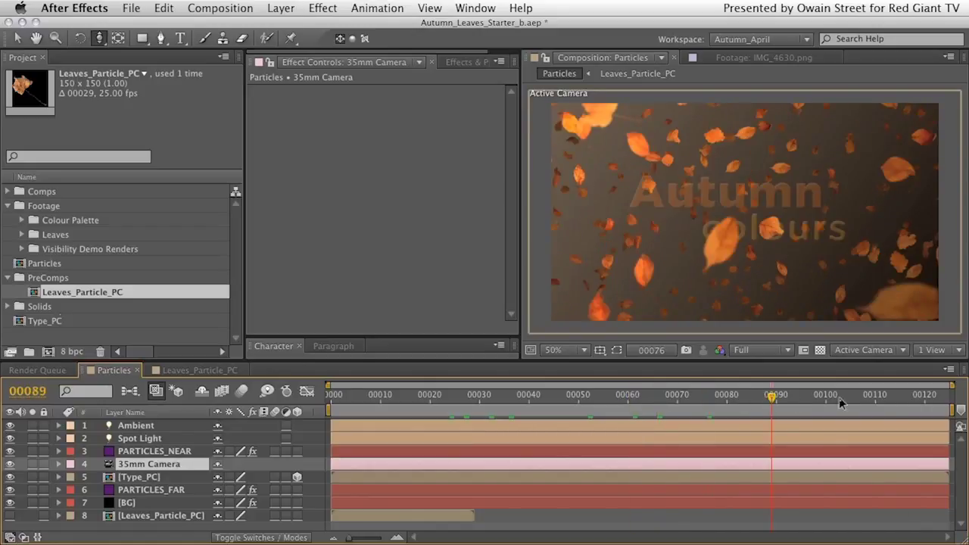
left_click_drag(838, 399, 686, 403)
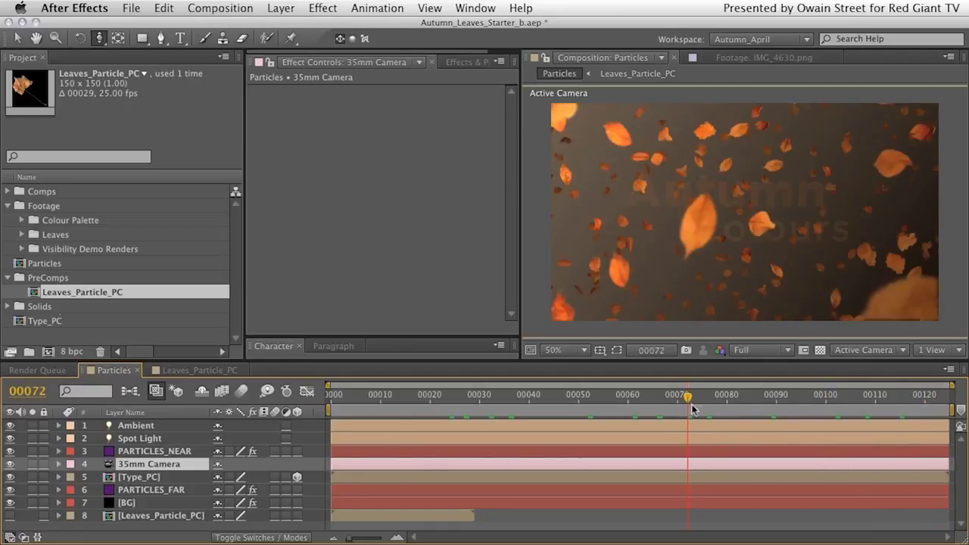
left_click_drag(489, 401, 330, 401)
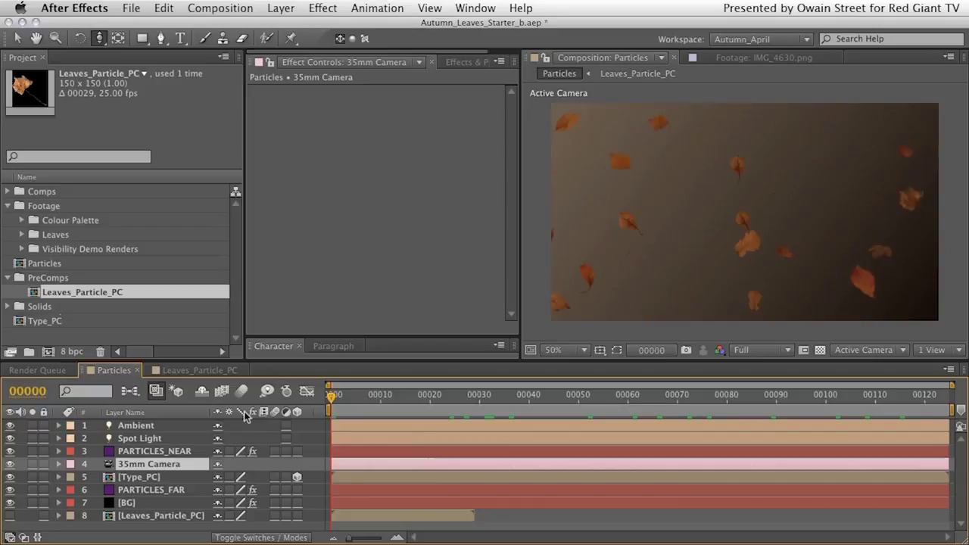
Step: Enable motion blur for the composition and for the PARTICLES_NEAR, Type_PC and PARTICLES_FAR layers, previewing at frame 67
left_click_drag(594, 401, 663, 398)
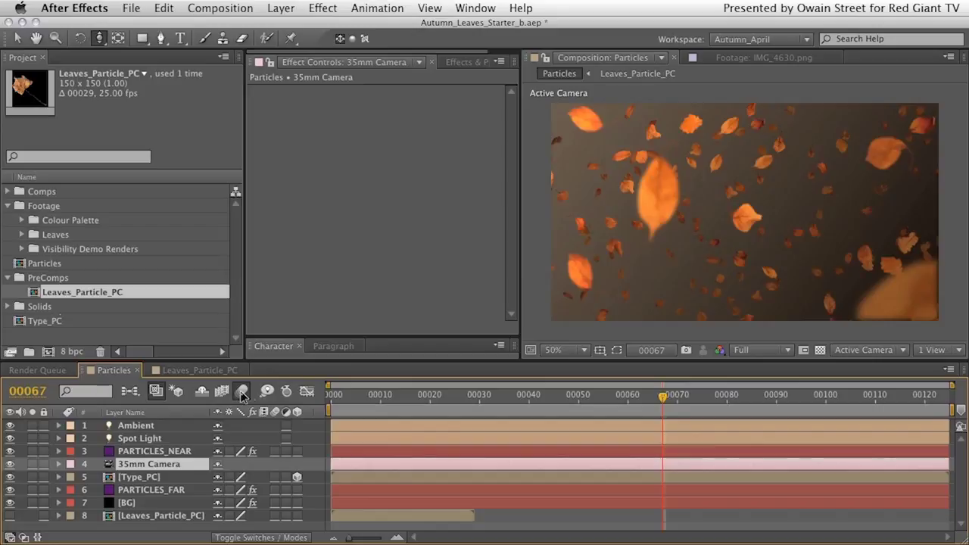
left_click(242, 391)
left_click(275, 452)
left_click(274, 477)
left_click(275, 490)
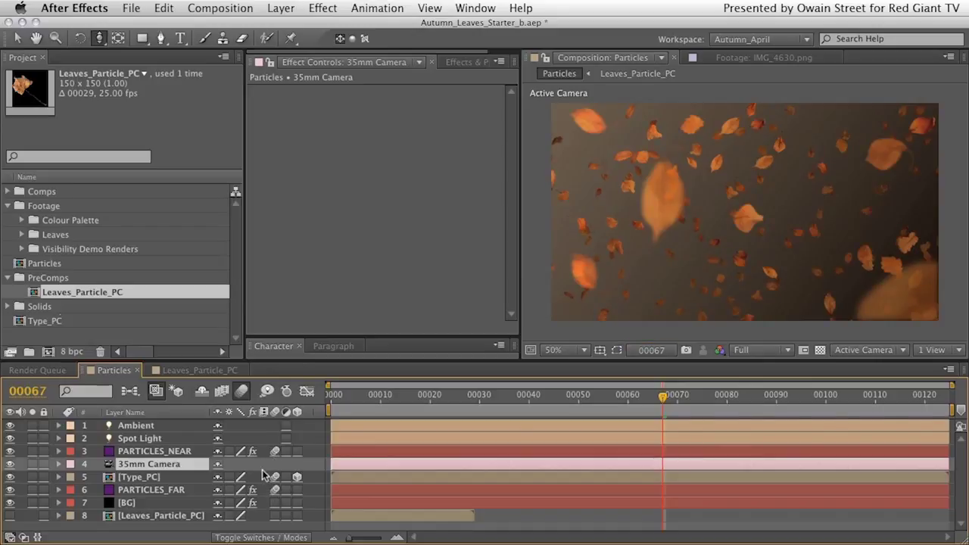
Step: Check the motion blur at frame 58 and set the 35mm Camera's Blur Level to 100%
left_click_drag(656, 399, 620, 399)
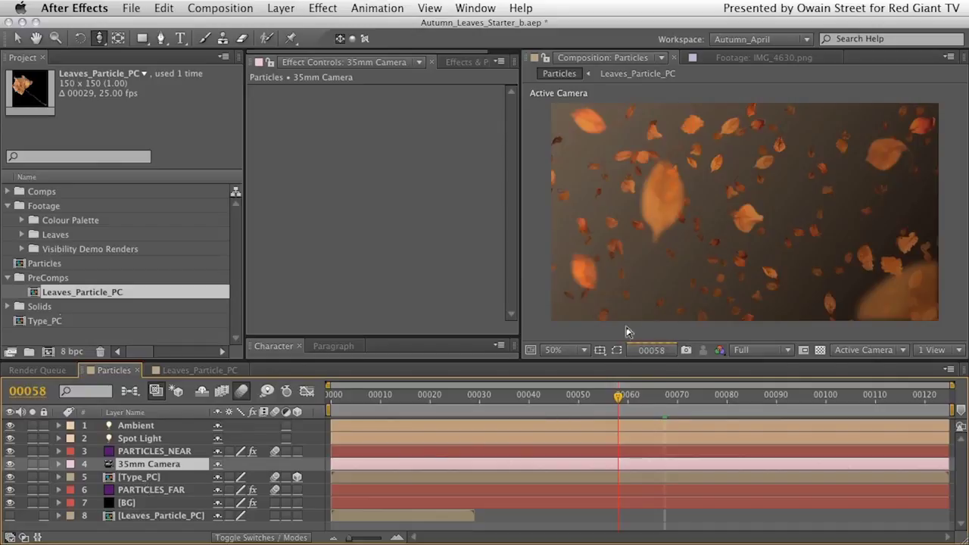
left_click(243, 392)
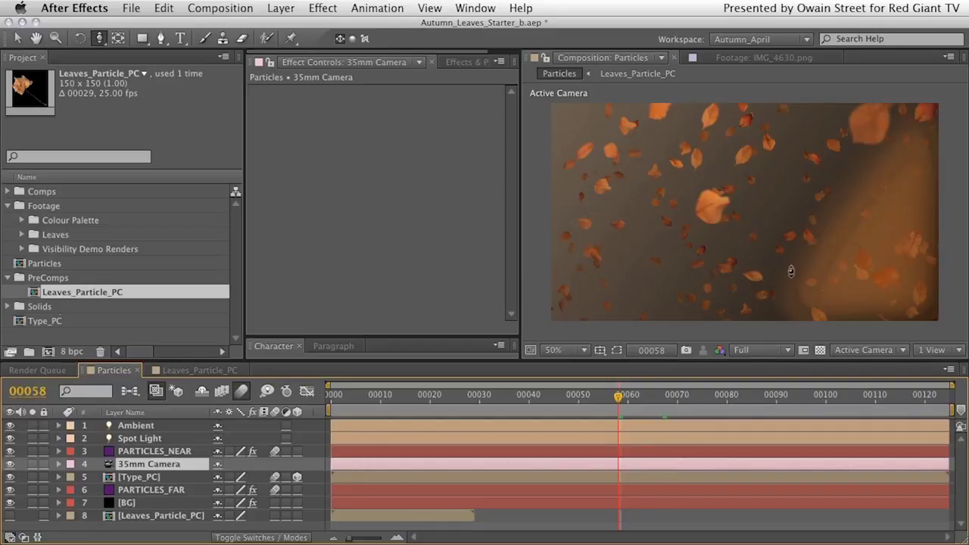
double_click(150, 464)
left_click(523, 362)
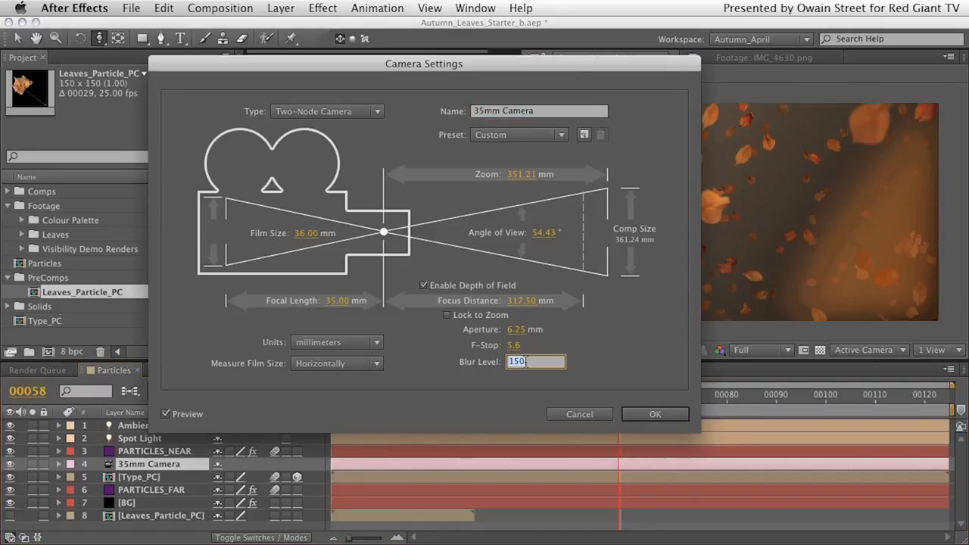
type("100")
key("Tab")
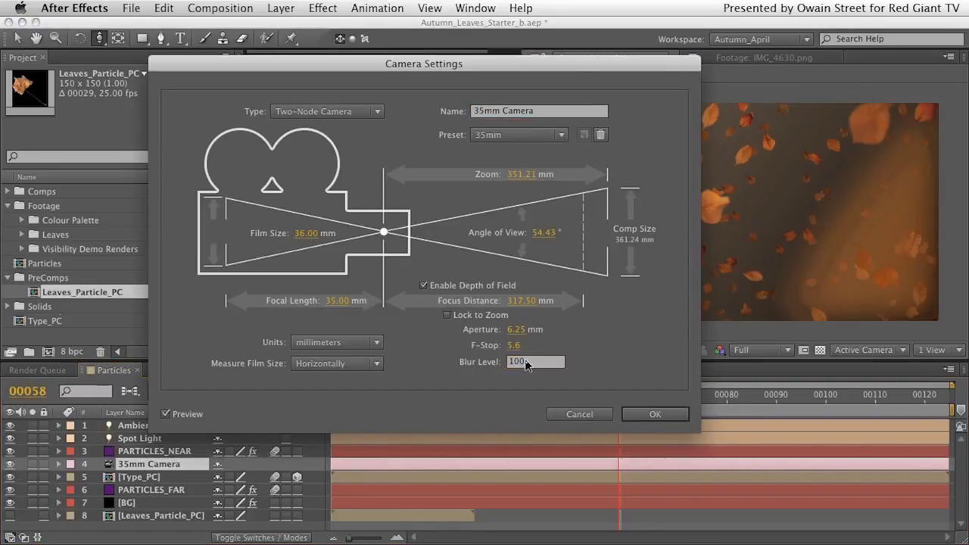
left_click(657, 414)
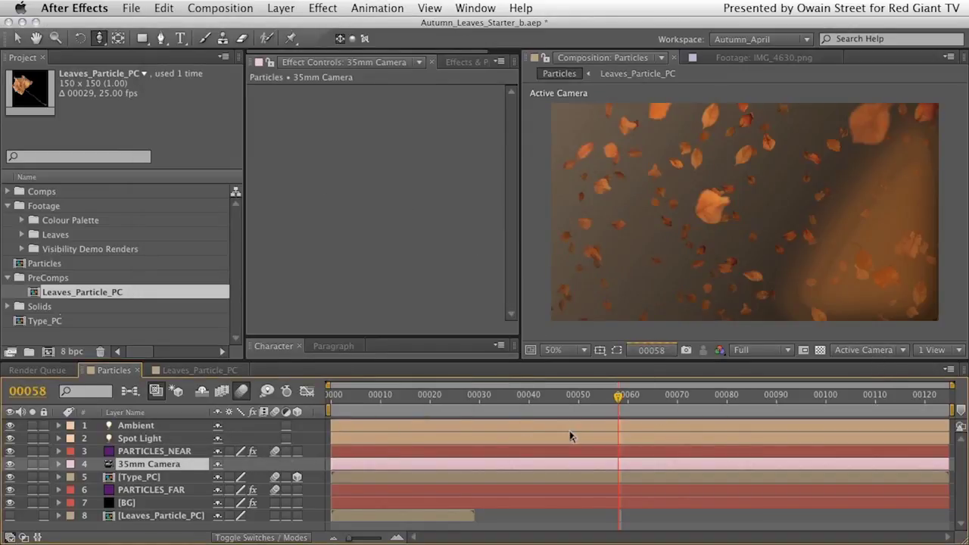
Step: Add an adjustment layer above all other layers and turn off motion blur for the composition
right_click(41, 528)
mouse_move(74, 427)
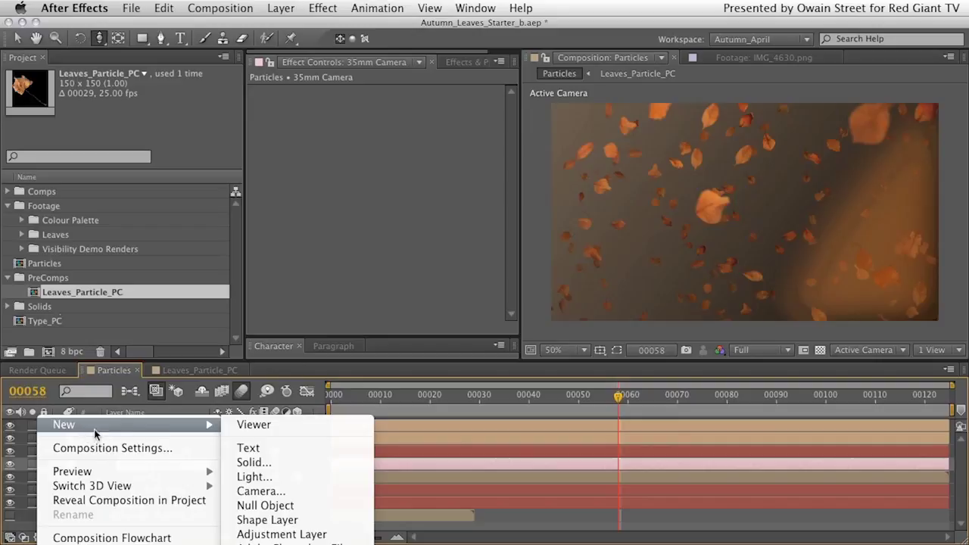
left_click(290, 535)
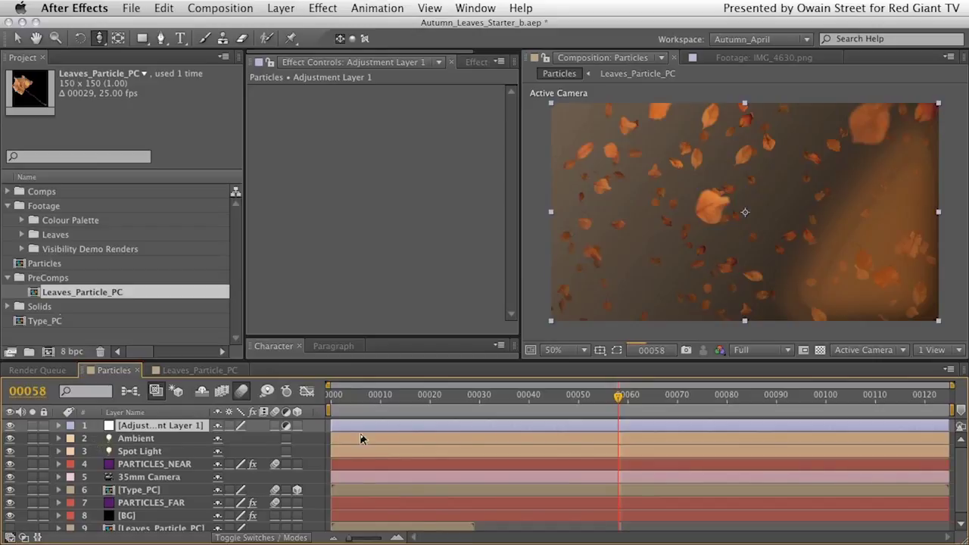
left_click(241, 392)
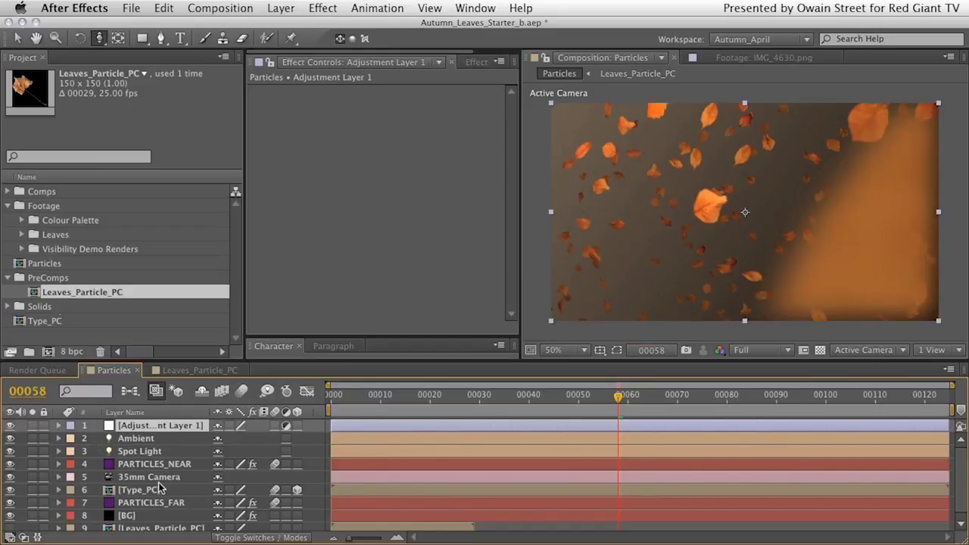
Step: Preview to the end of the animation at frame 124 and apply the Magic Bullet Looks effect to the adjustment layer
key("space")
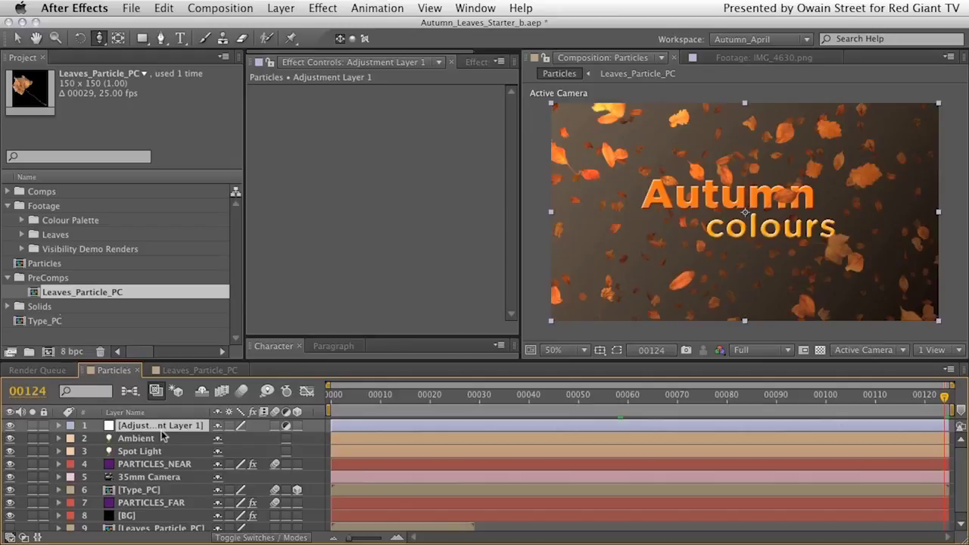
right_click(330, 159)
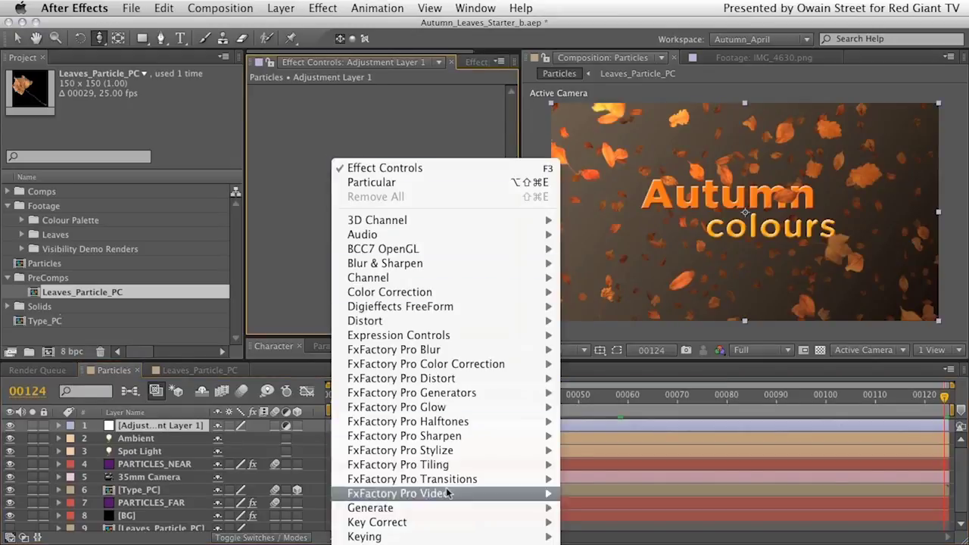
scroll(444, 539, "down", 5)
scroll(448, 513, "down", 5)
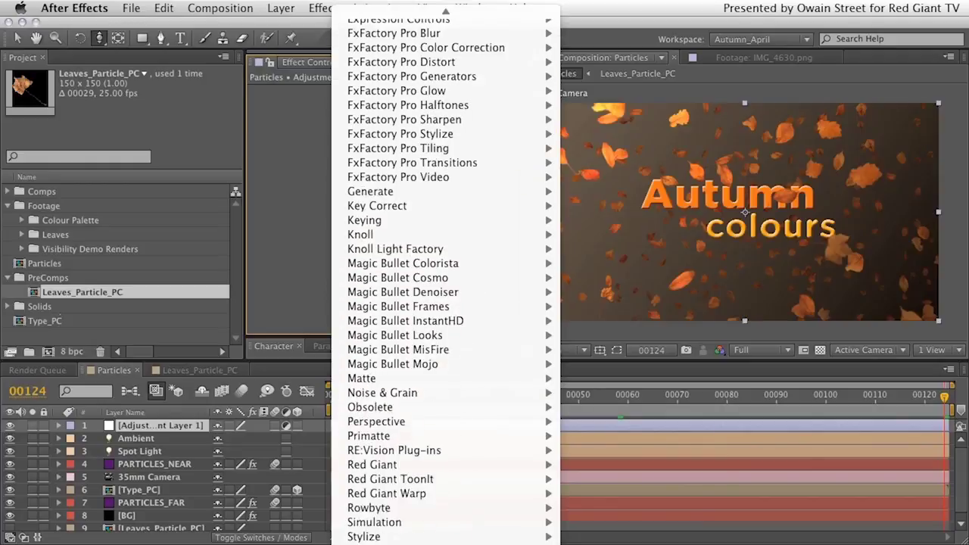
mouse_move(415, 214)
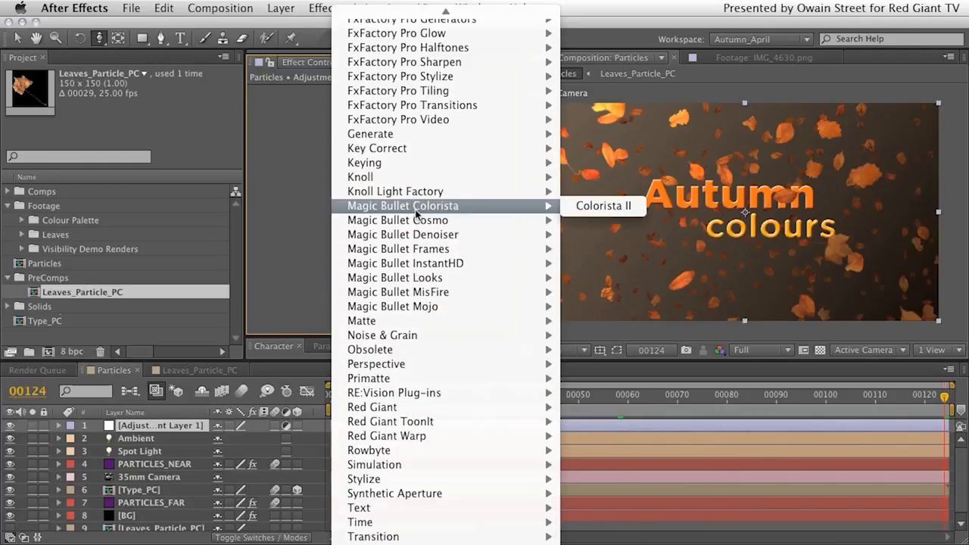
mouse_move(421, 282)
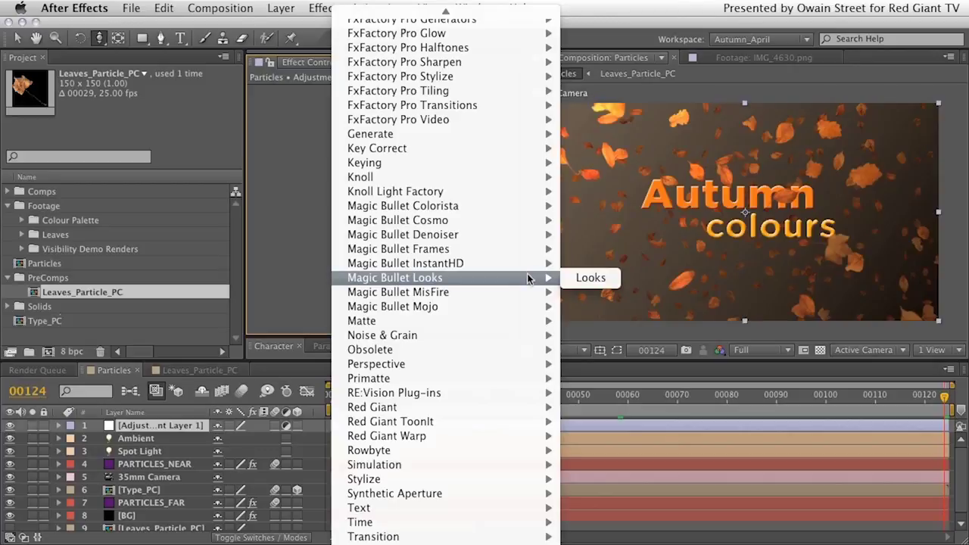
left_click(590, 279)
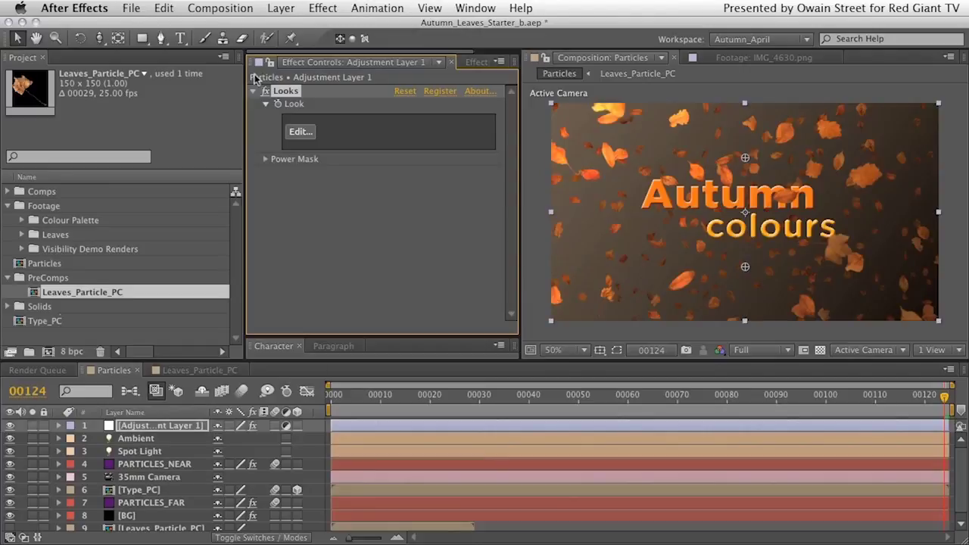
Step: Edit the Looks effect, browse the preset looks, and apply Subtle Film from the Classic Stock Emulation group
left_click(299, 134)
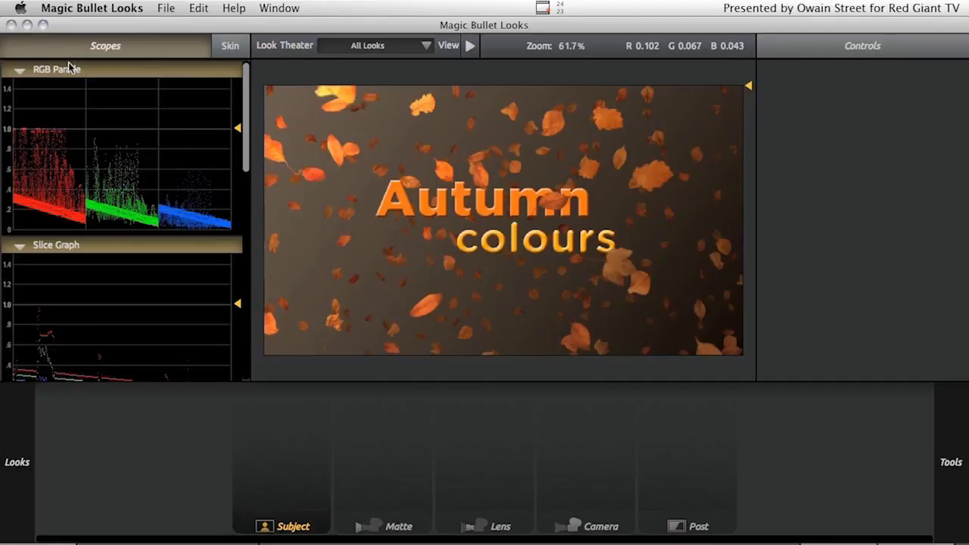
mouse_move(19, 464)
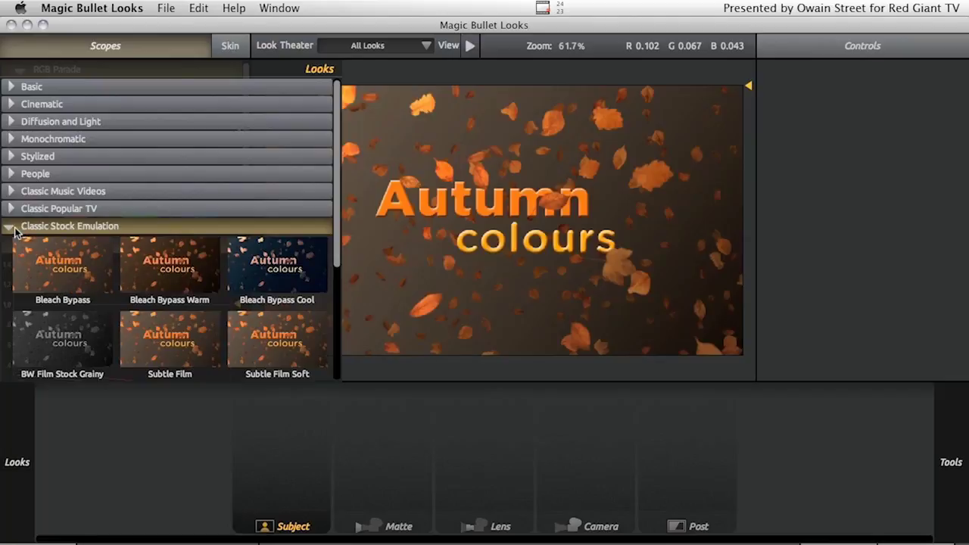
left_click(8, 126)
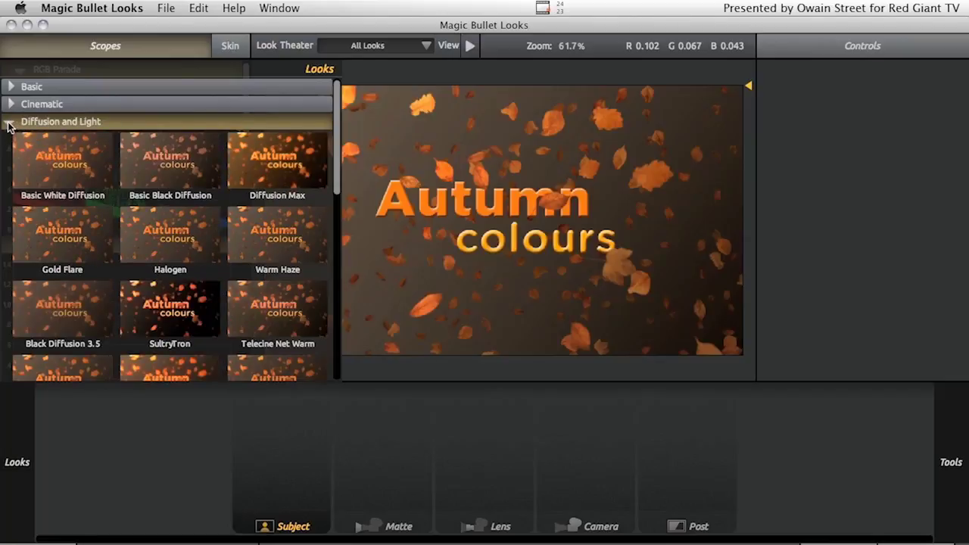
left_click(9, 125)
left_click(9, 140)
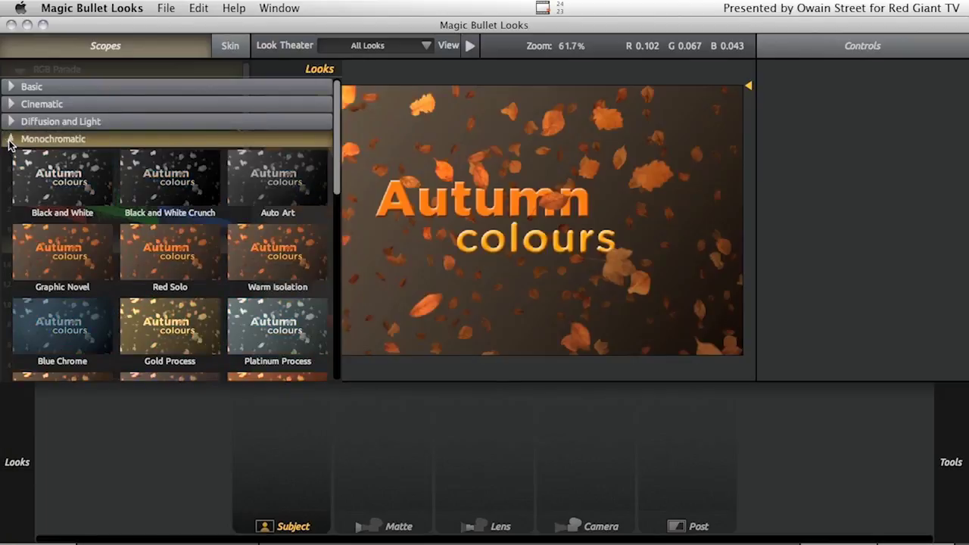
left_click(9, 142)
scroll(337, 246, "down", 1)
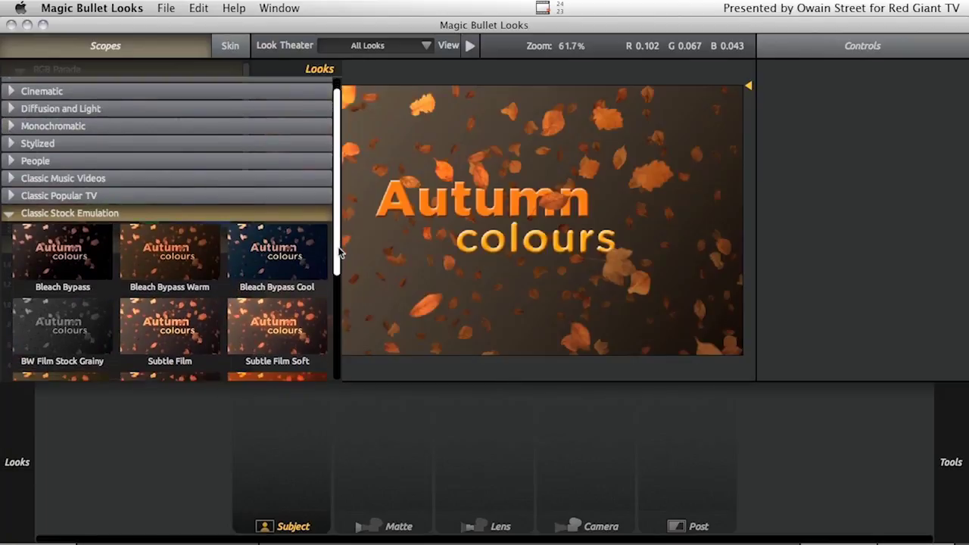
scroll(339, 250, "down", 3)
left_click(191, 281)
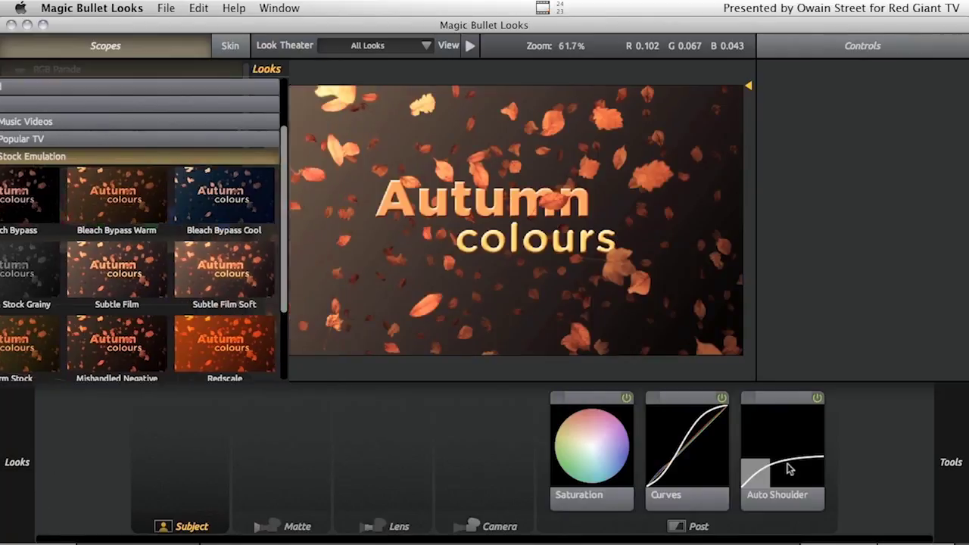
left_click(946, 542)
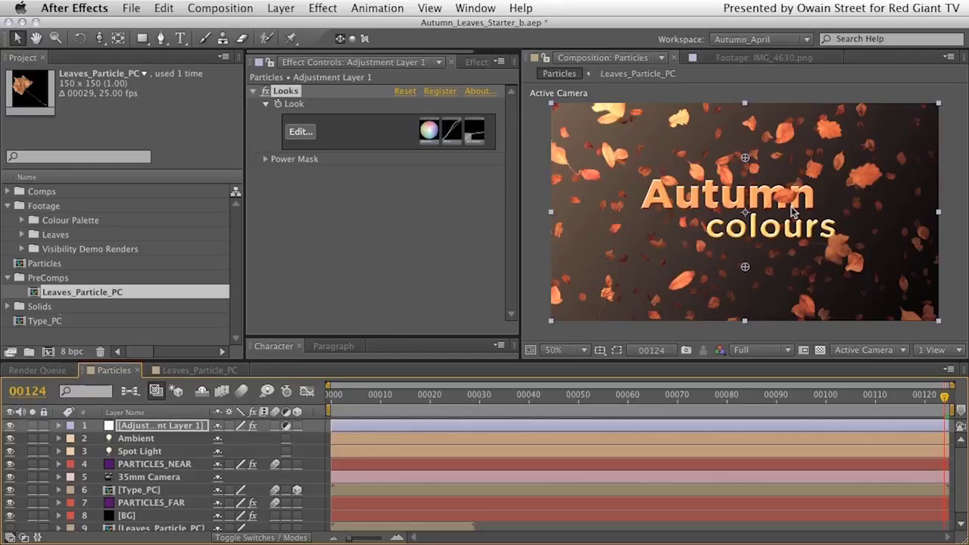
Step: Compare the image with and without the grade by lowering the adjustment layer's opacity to 0% and restoring it to 100%
left_click(131, 426)
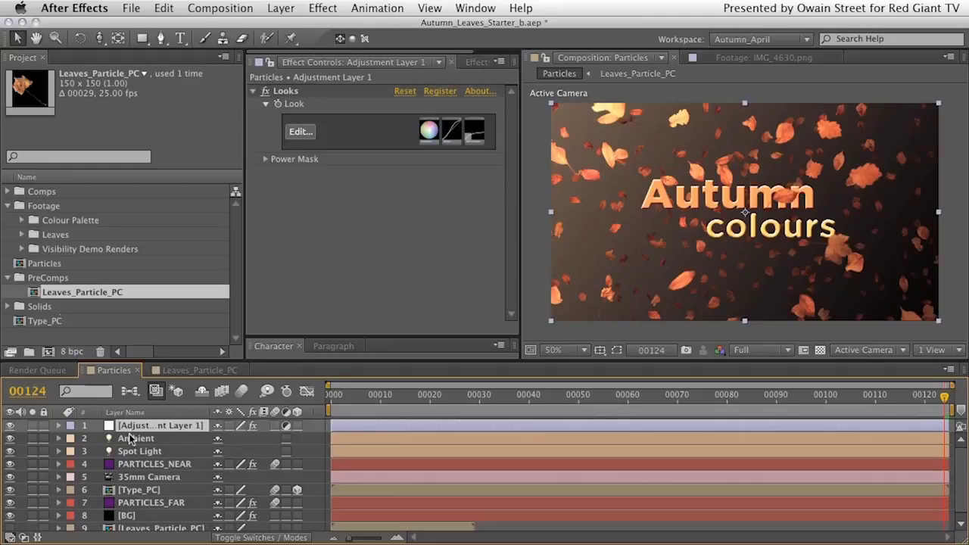
key("t")
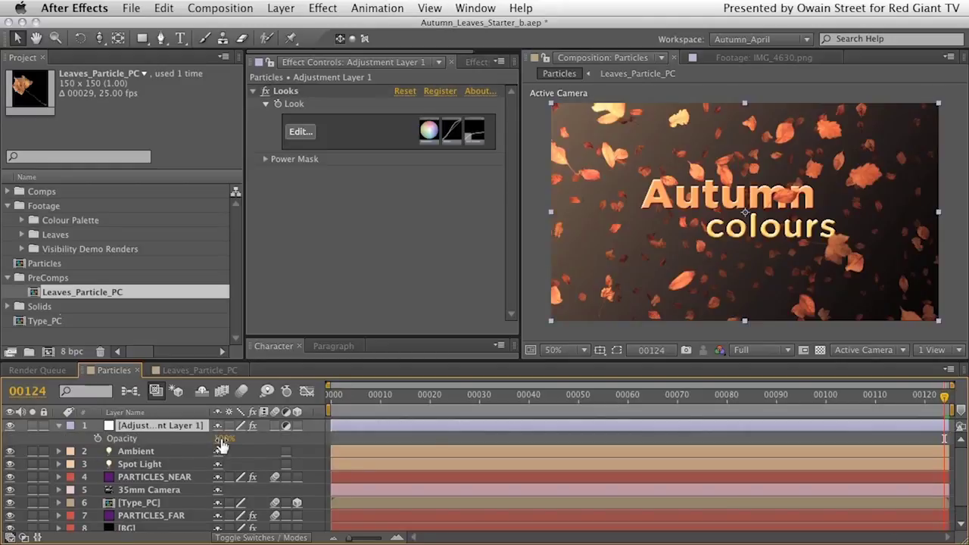
left_click_drag(219, 438, 165, 456)
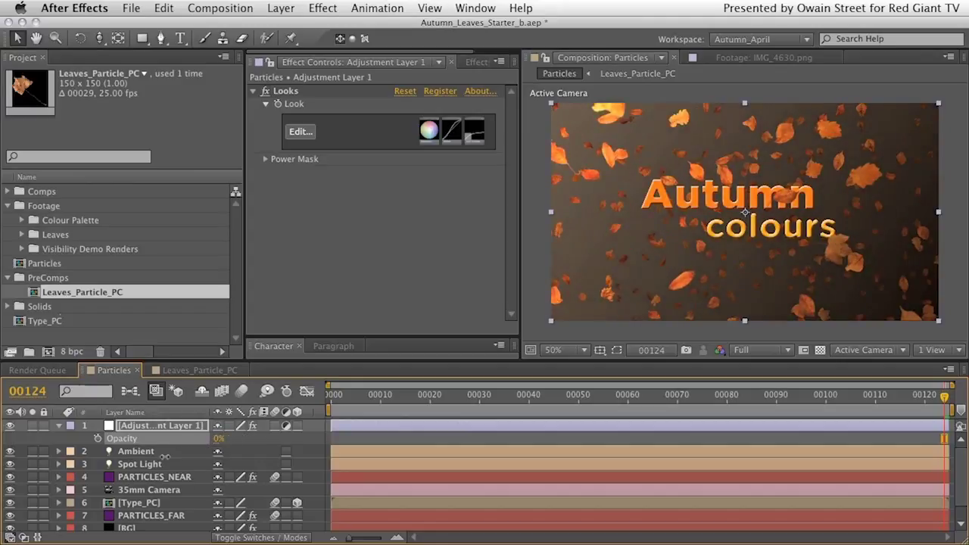
left_click_drag(163, 457, 235, 437)
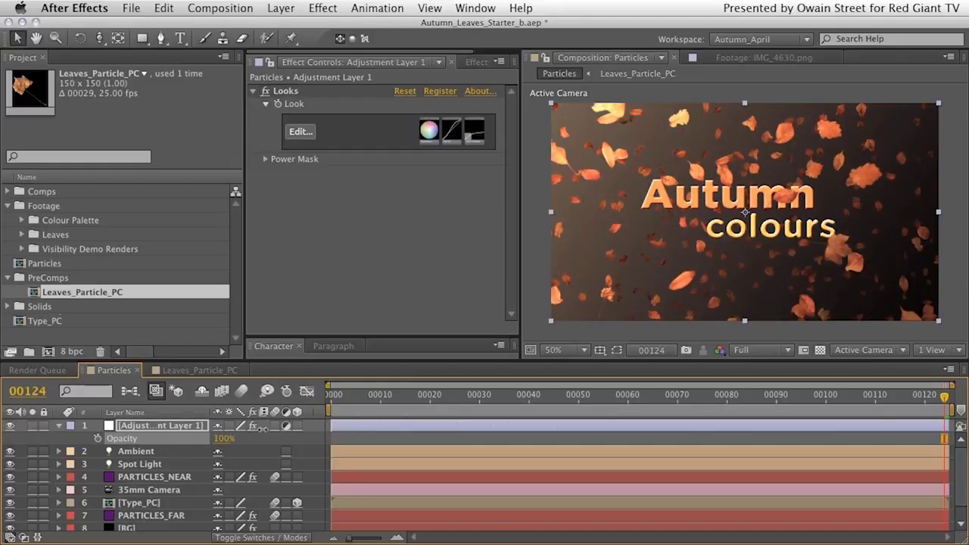
left_click(58, 425)
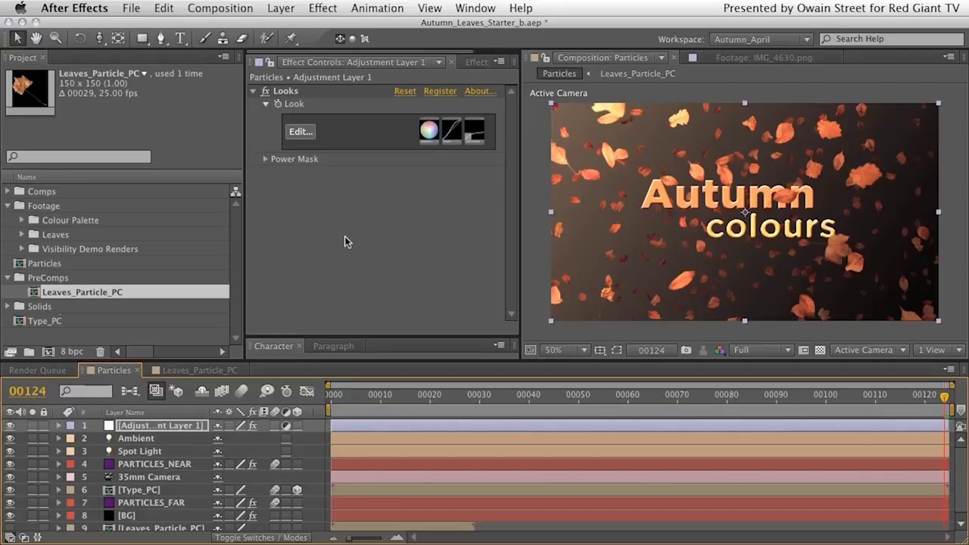
Step: Create a black solid layer named Vignette above the other layers, keeping the 1024 × 576 px size
right_click(25, 439)
mouse_move(44, 426)
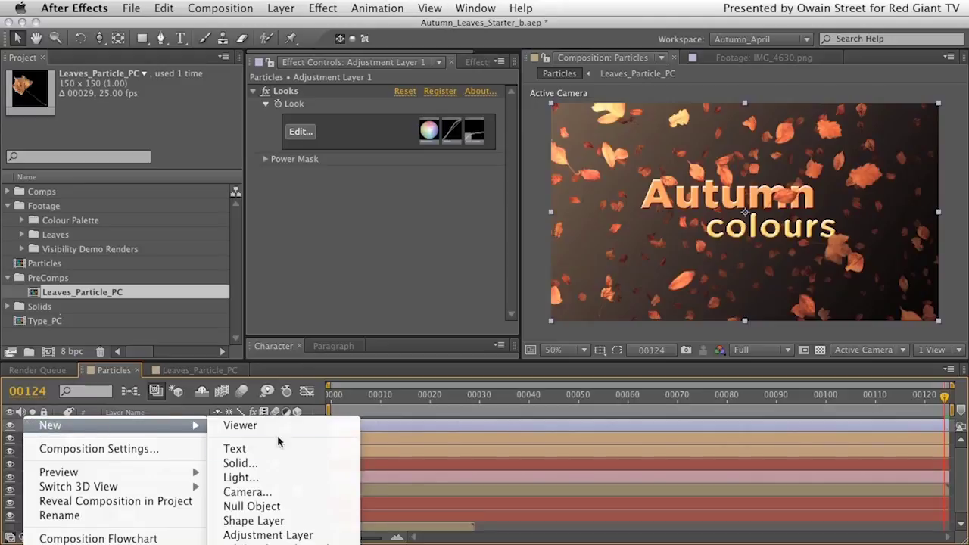
left_click(273, 464)
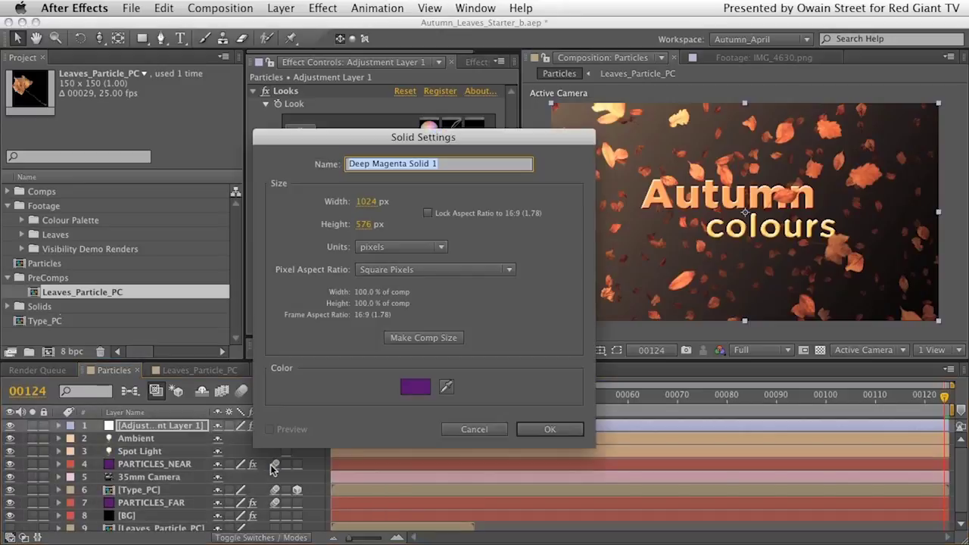
left_click(412, 390)
left_click(305, 361)
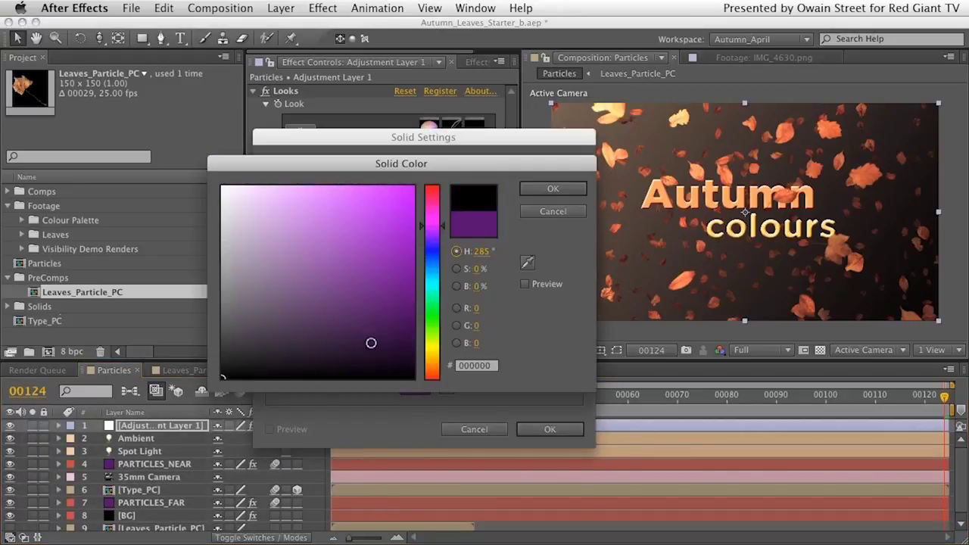
key("Return")
left_click(402, 164)
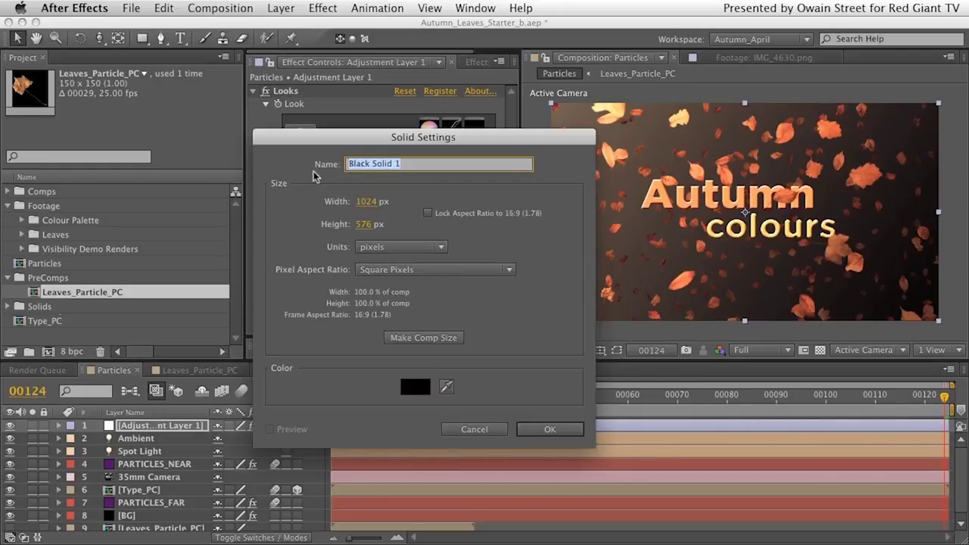
type("Vignette")
left_click(551, 429)
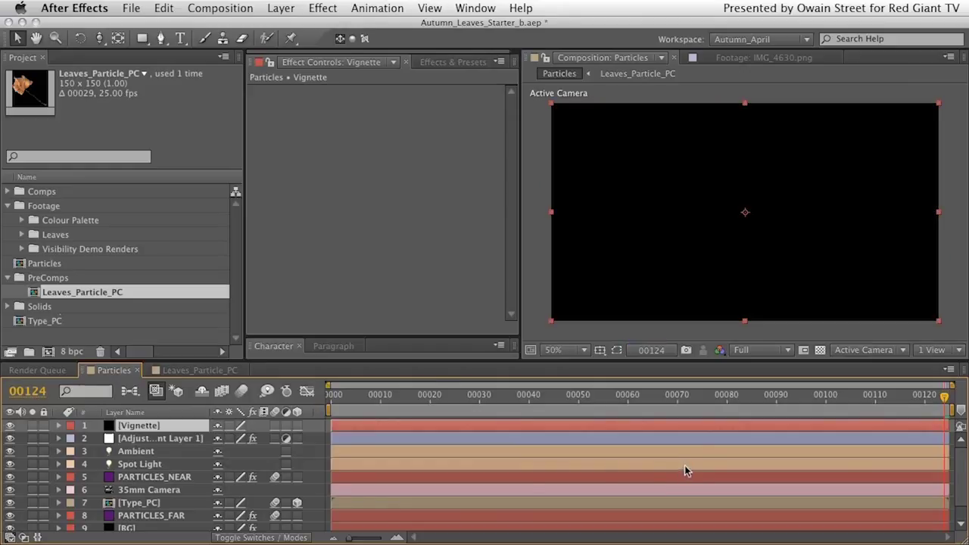
Step: Rename the adjustment layer as Grade (looks)
left_click(135, 443)
key("Return")
type("Grade (loo")
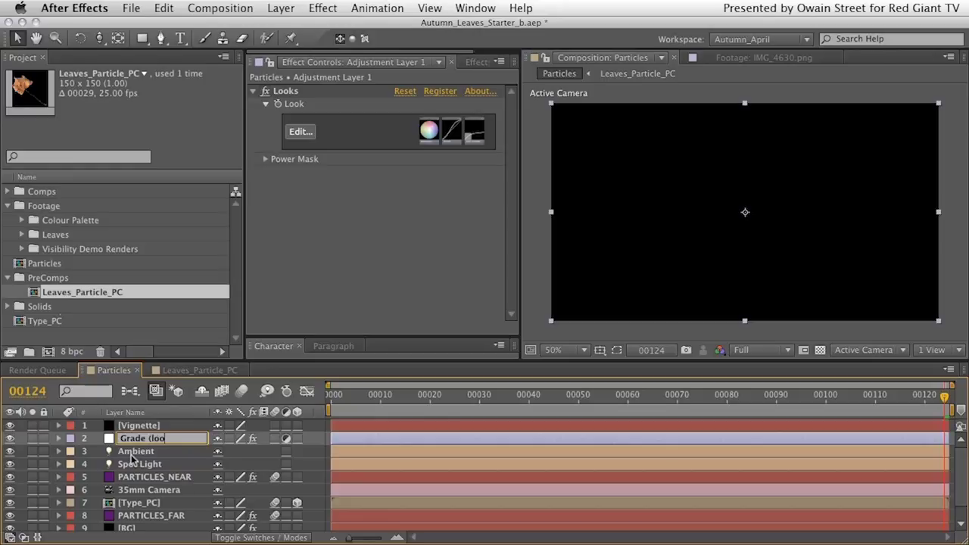
type("ks)")
key("Return")
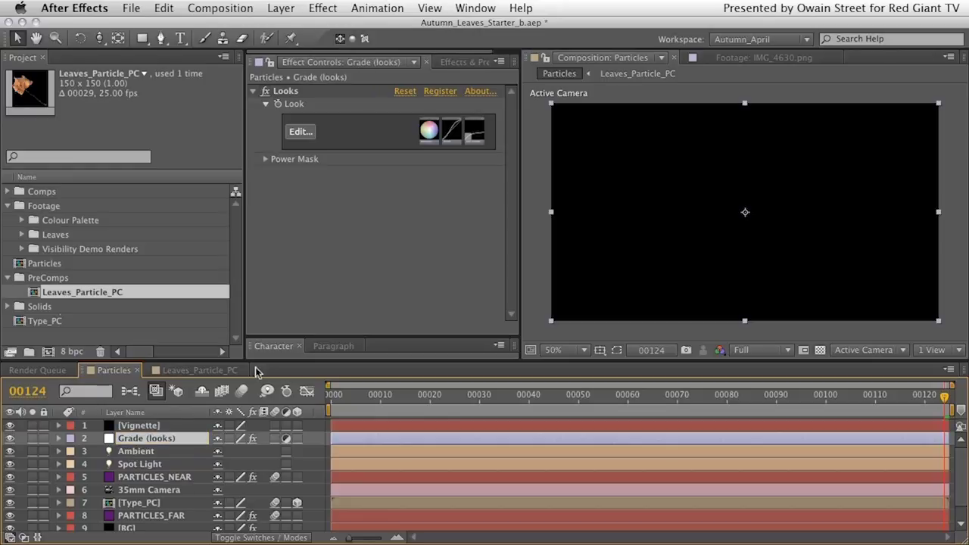
Step: Draw a closed rounded-rectangle mask on the Vignette layer with the Pen tool, slightly inside the frame edges
left_click(130, 428)
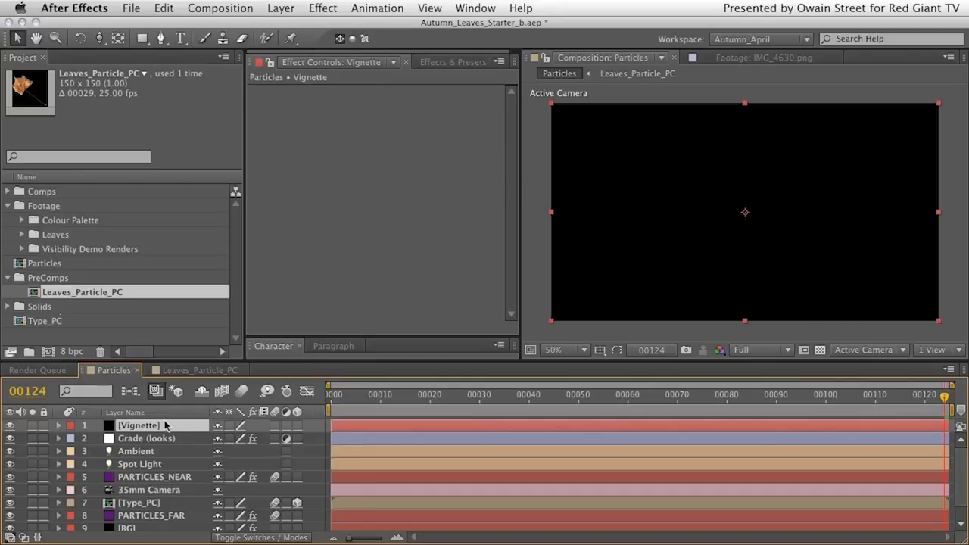
left_click(161, 38)
left_click(582, 142)
left_click_drag(595, 135, 609, 112)
left_click(671, 119)
left_click_drag(671, 119, 707, 121)
left_click_drag(872, 123, 891, 125)
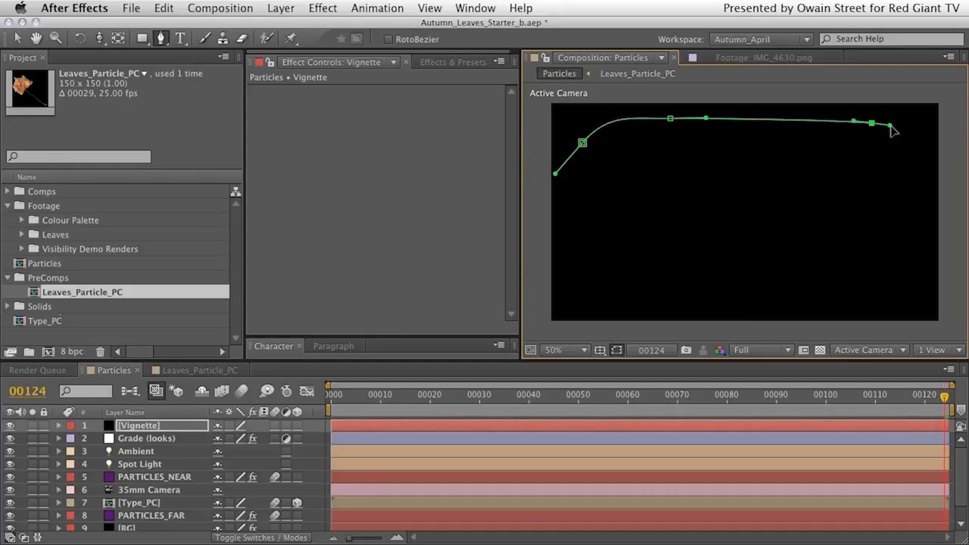
left_click_drag(913, 165, 912, 201)
left_click_drag(914, 275, 914, 290)
left_click(861, 312)
left_click_drag(848, 320, 825, 311)
left_click_drag(651, 310, 627, 310)
left_click_drag(579, 266, 576, 244)
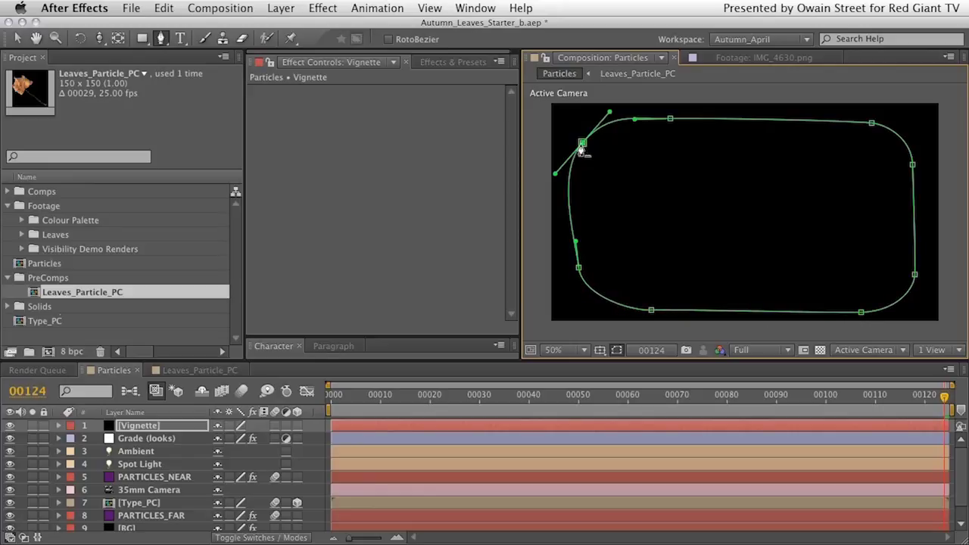
left_click_drag(582, 142, 610, 111)
Step: Refine the Vignette mask's shape by moving its upper-left corner point slightly inward and its two upper-edge points slightly upward
left_click_drag(582, 143, 589, 145)
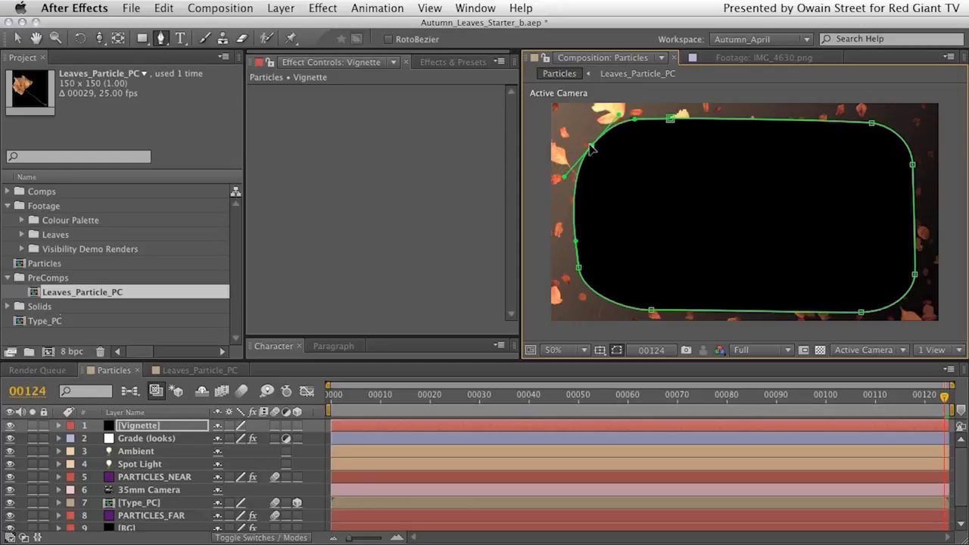
left_click_drag(674, 122, 671, 114)
left_click_drag(871, 123, 873, 118)
Step: Set the mode of the Vignette layer's mask to Subtract
left_click(144, 425)
key("m")
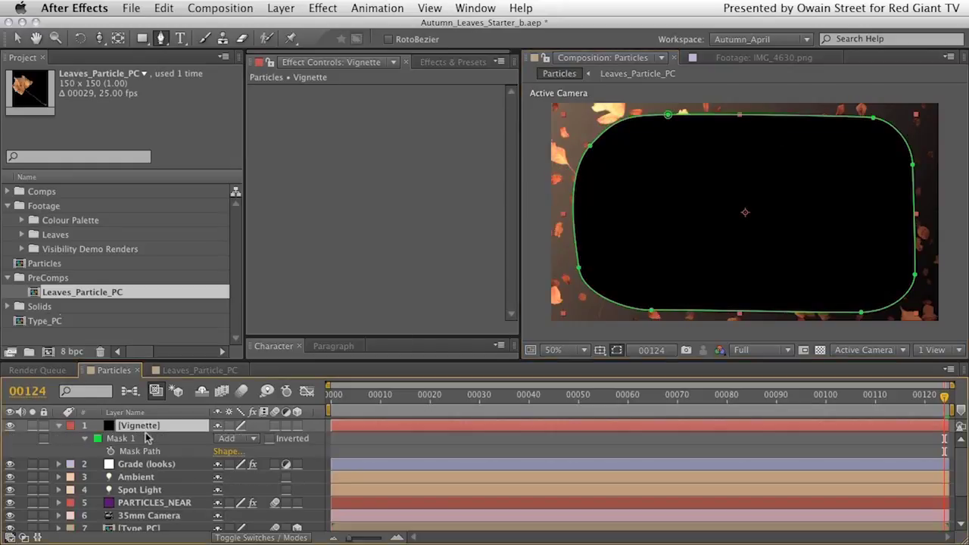
left_click(236, 439)
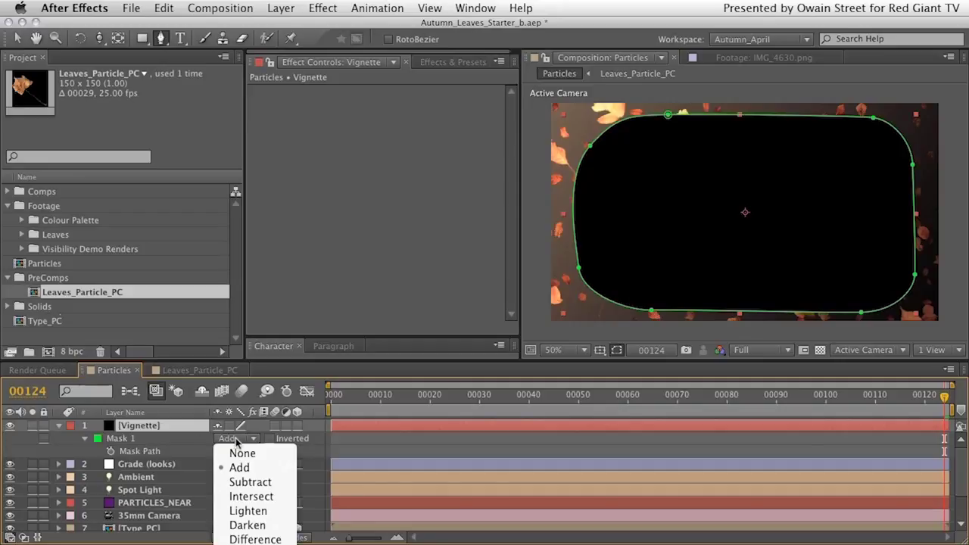
left_click(243, 482)
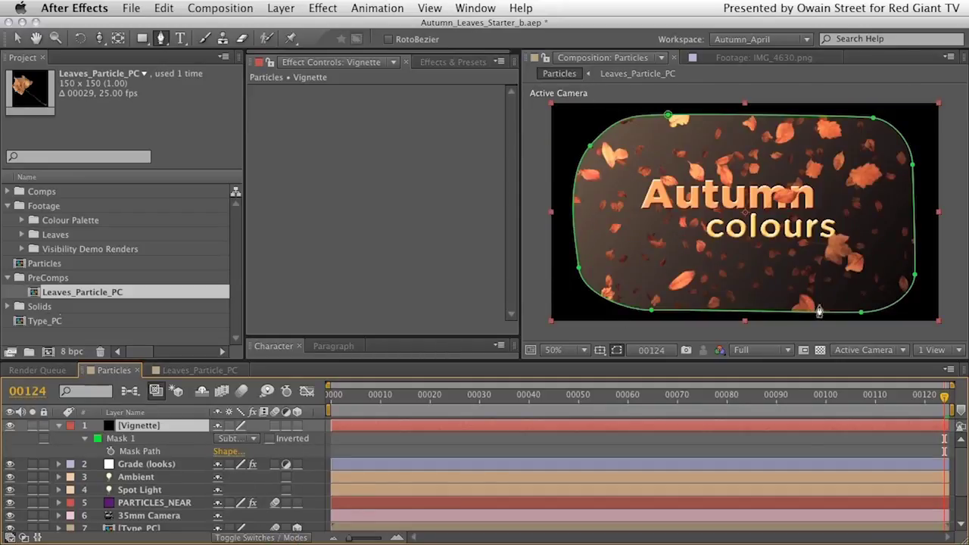
Step: Set the Vignette mask's feather to 184 pixels and collapse the mask's properties
left_click(144, 437)
key("f")
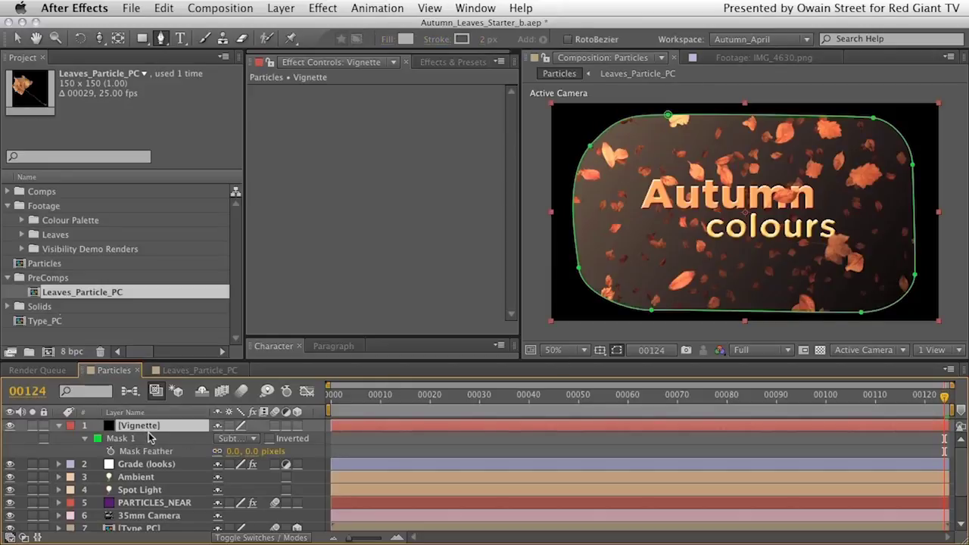
left_click_drag(229, 451, 307, 437)
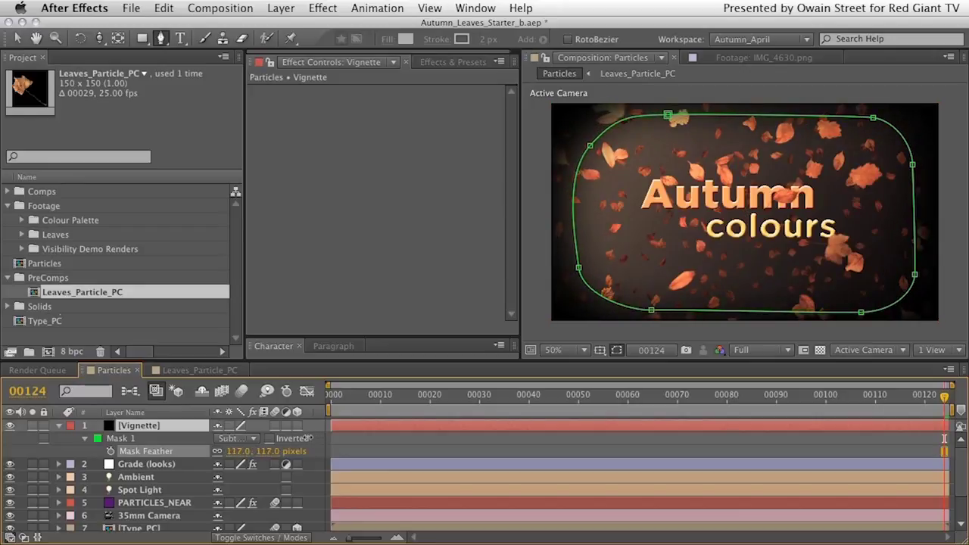
left_click_drag(343, 429, 350, 429)
left_click(87, 437)
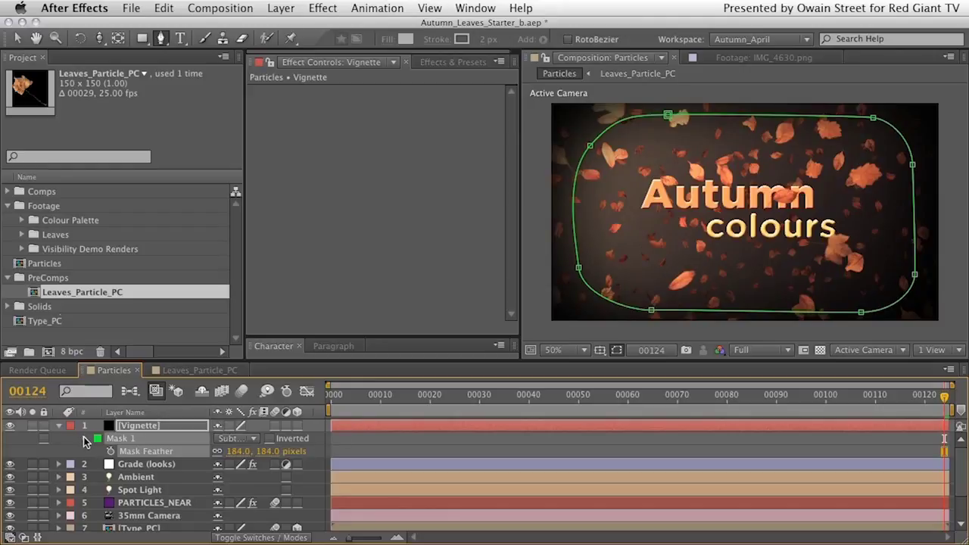
Step: Set the Vignette mask's feather to 237 pixels and its expansion to 75 pixels, leaving the layer deselected
left_click(84, 439)
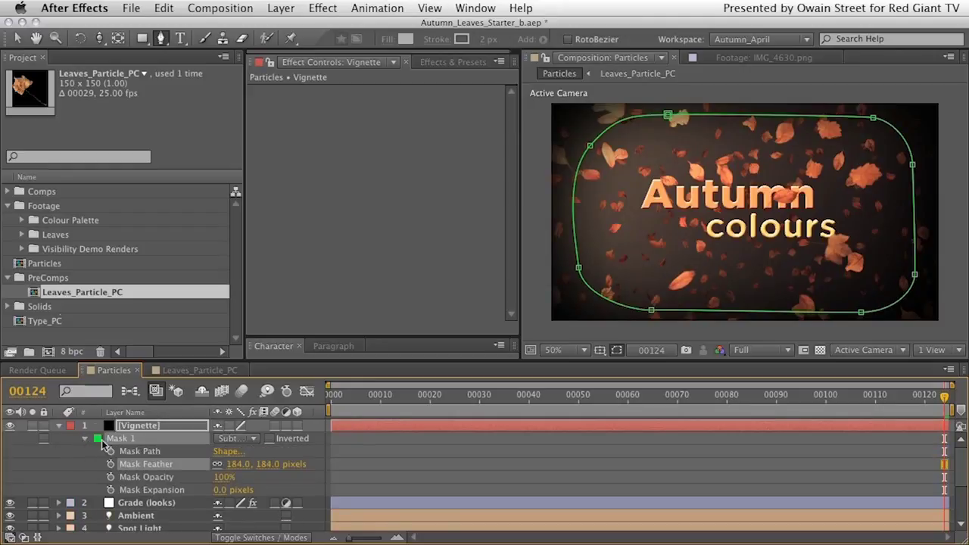
left_click_drag(219, 489, 265, 456)
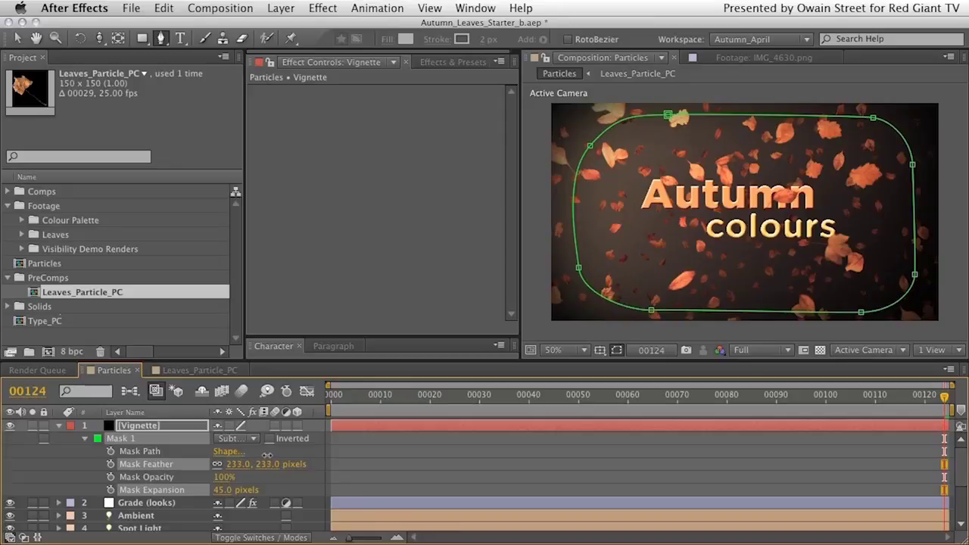
left_click_drag(218, 491, 226, 489)
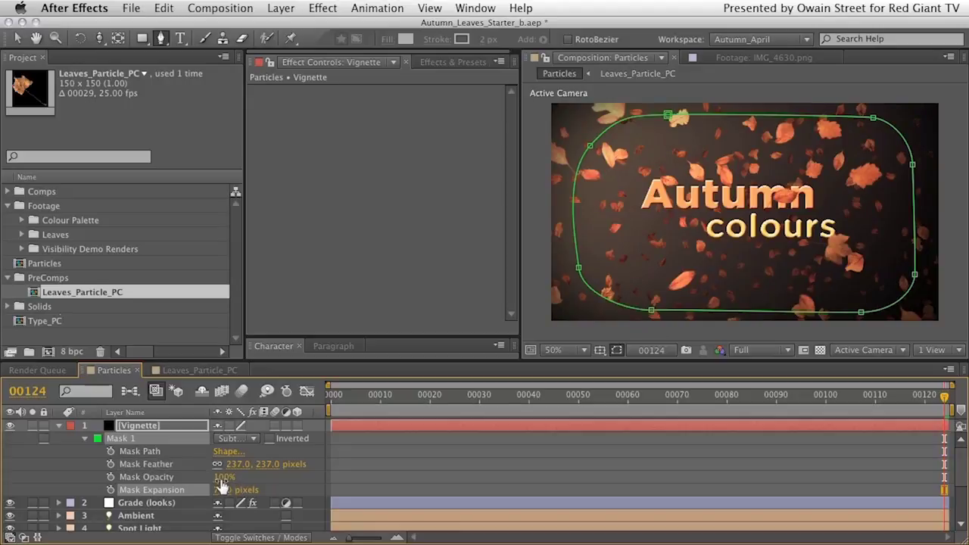
left_click(32, 470)
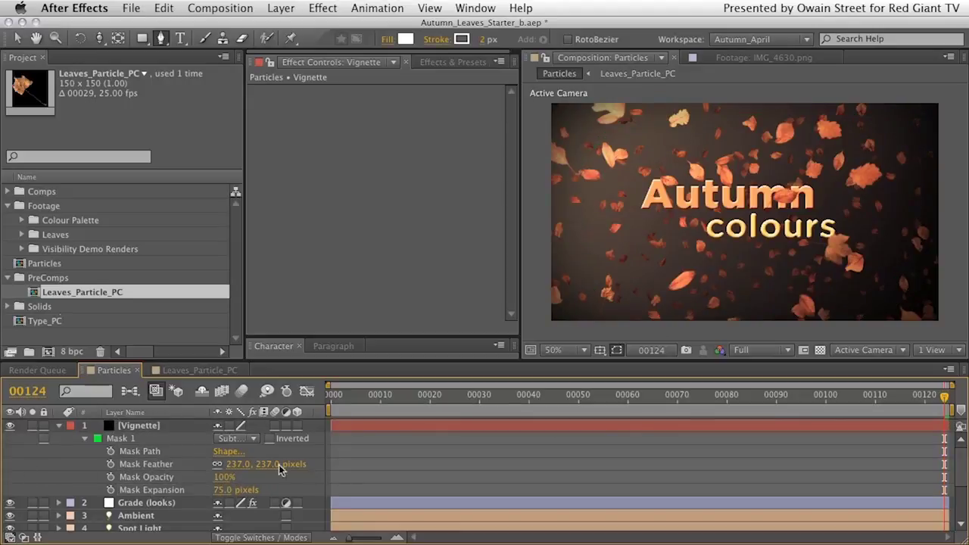
Step: Collapse the Vignette layer's properties and compare the frame with that layer hidden and shown
left_click(60, 427)
left_click(9, 427)
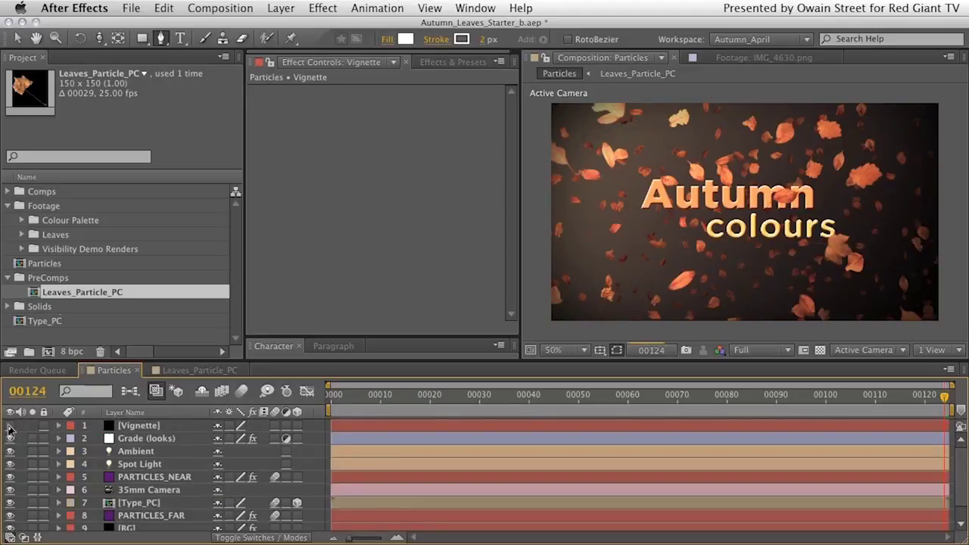
left_click(9, 426)
Step: Widen the Composition panel and set its magnification to 100%
left_click_drag(520, 299, 432, 316)
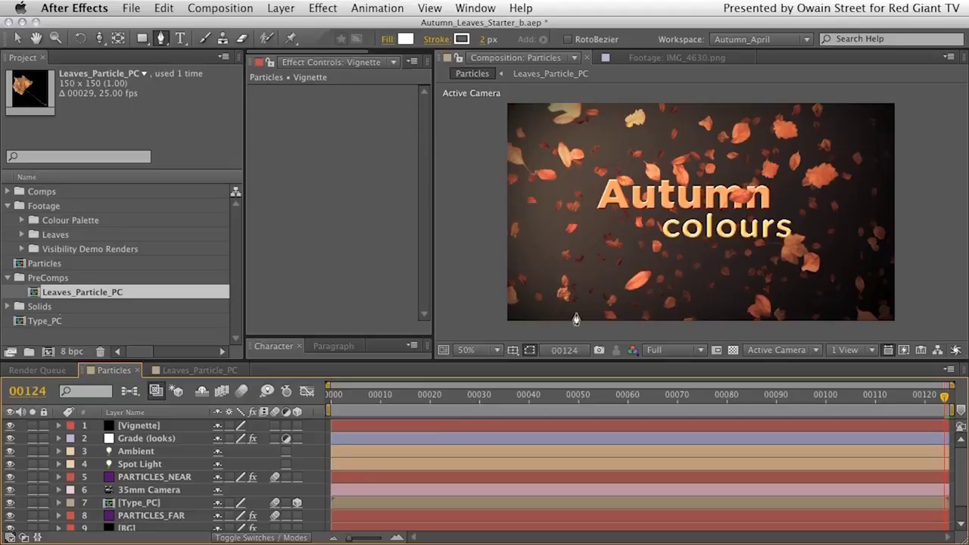
left_click(481, 349)
left_click(488, 468)
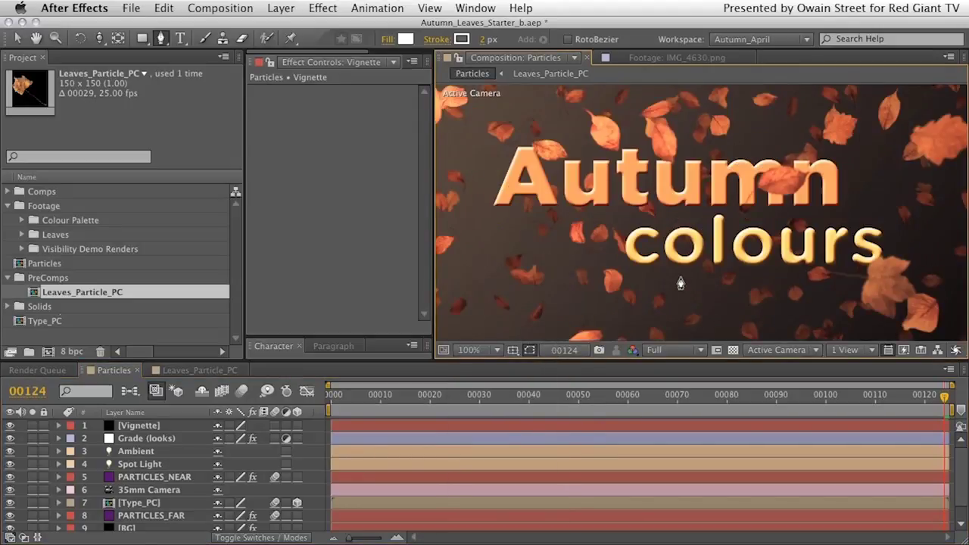
Step: View the Composition, Timeline and Project panels maximised one at a time, restoring the layout after each
key("grave")
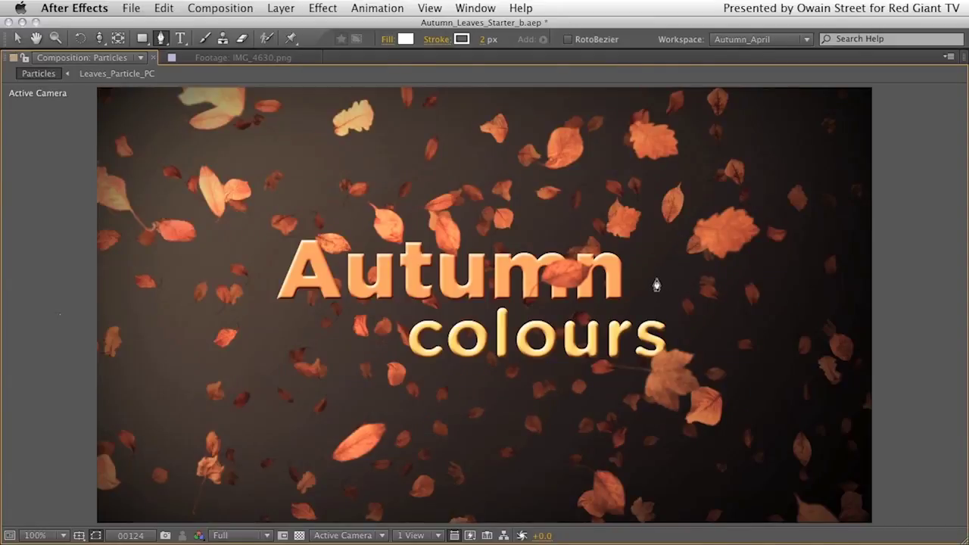
key("grave")
key("grave")
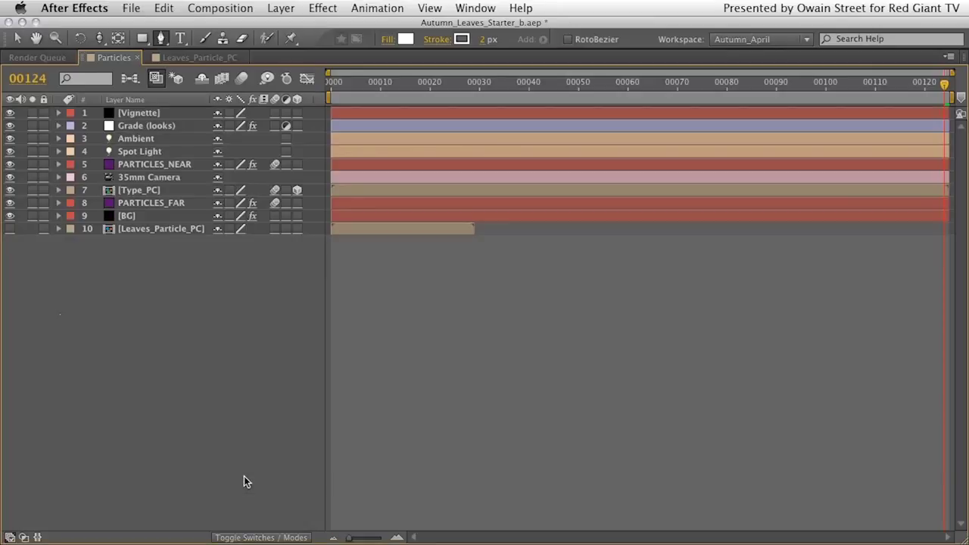
key("grave")
key("grave")
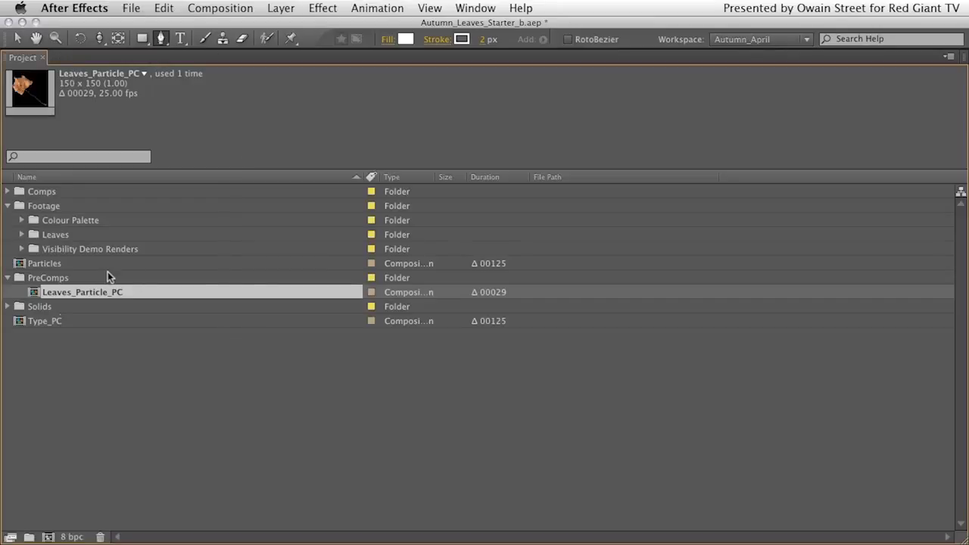
key("grave")
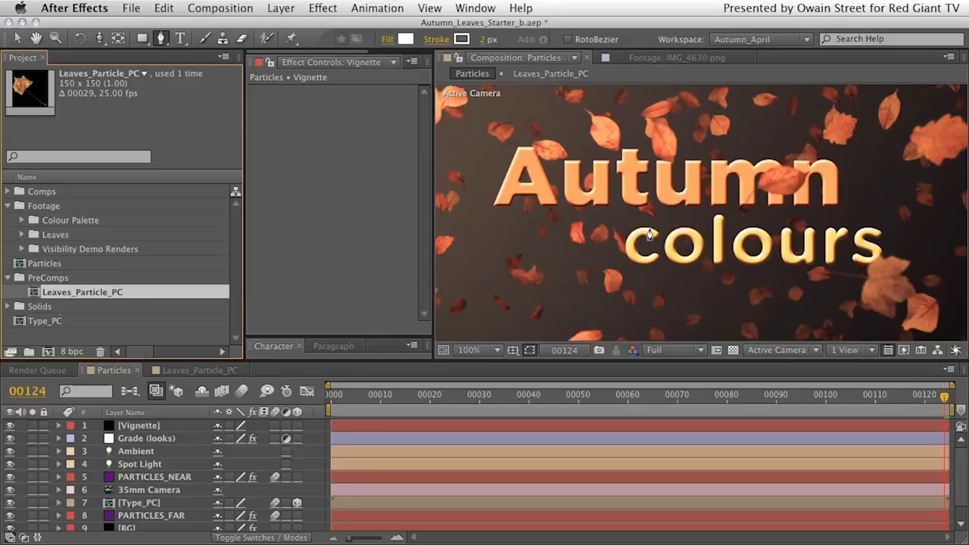
key("grave")
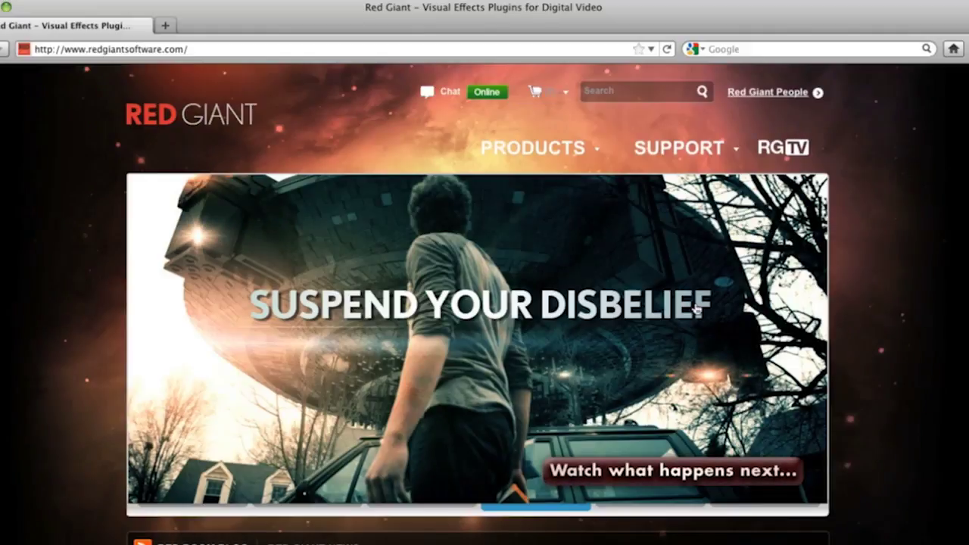
Step: On the Red Giant website in the browser, open the free trial download form for Trapcode Suite
mouse_move(584, 157)
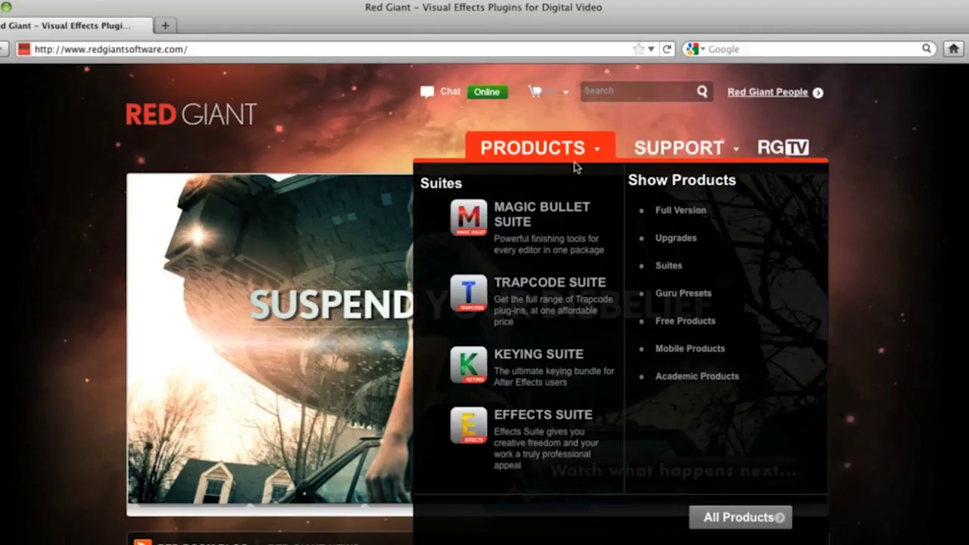
left_click(545, 282)
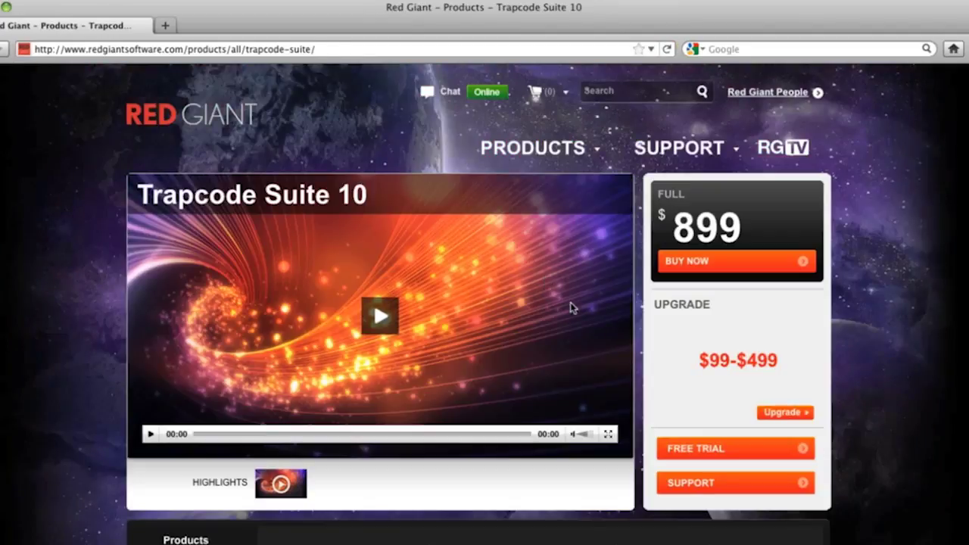
left_click(700, 449)
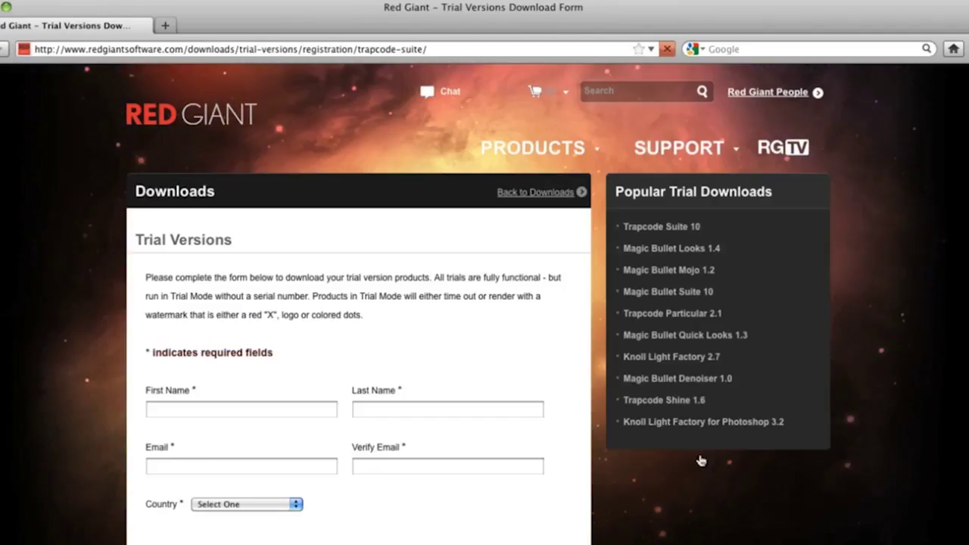